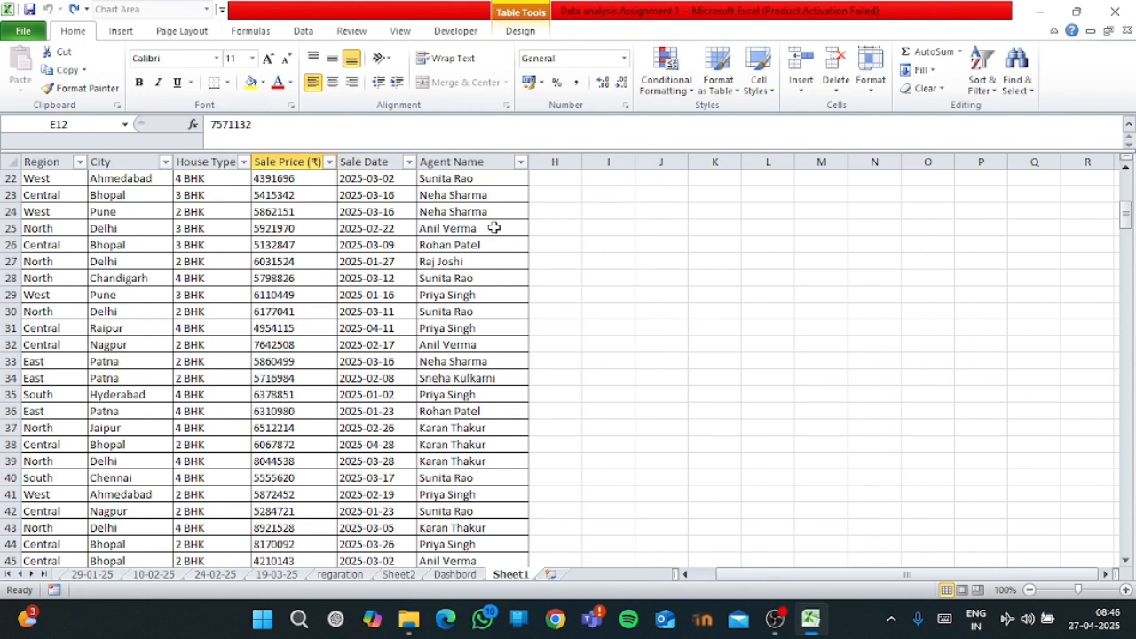
- Create a PivotTable from Table2 on the existing worksheet, placed at cell J7 of Sheet1
{"action": "scroll", "coordinate": [495, 228], "scroll_direction": "up", "scroll_amount": 7}
{"action": "scroll", "coordinate": [245, 295], "scroll_direction": "left", "scroll_amount": 1}
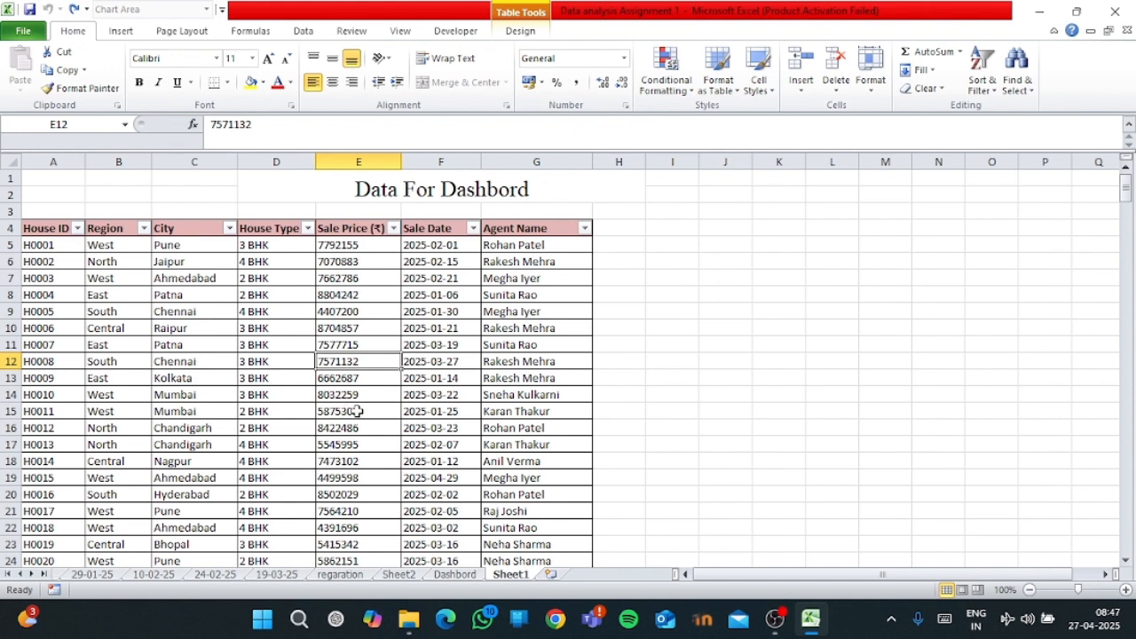
{"action": "left_click", "coordinate": [186, 293]}
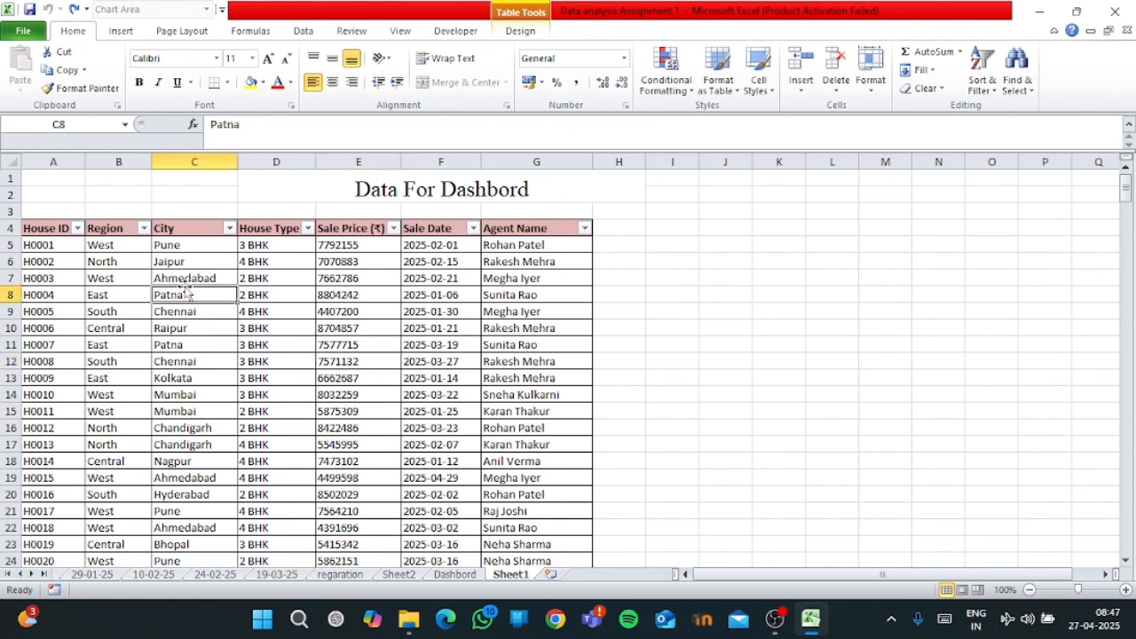
{"action": "left_click", "coordinate": [120, 31]}
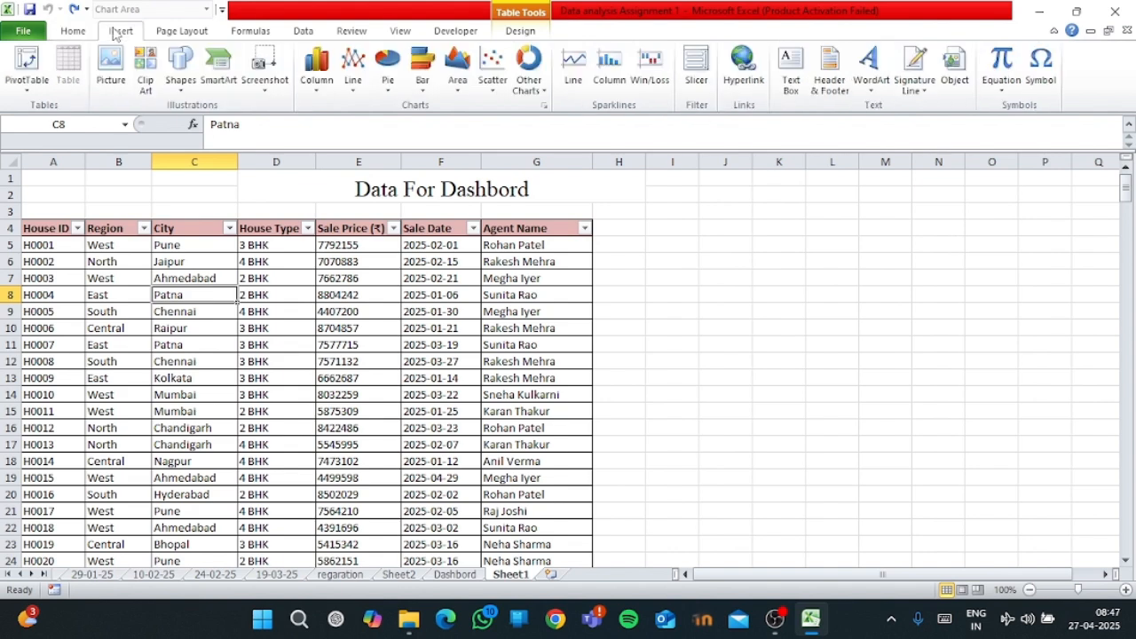
{"action": "left_click", "coordinate": [32, 60]}
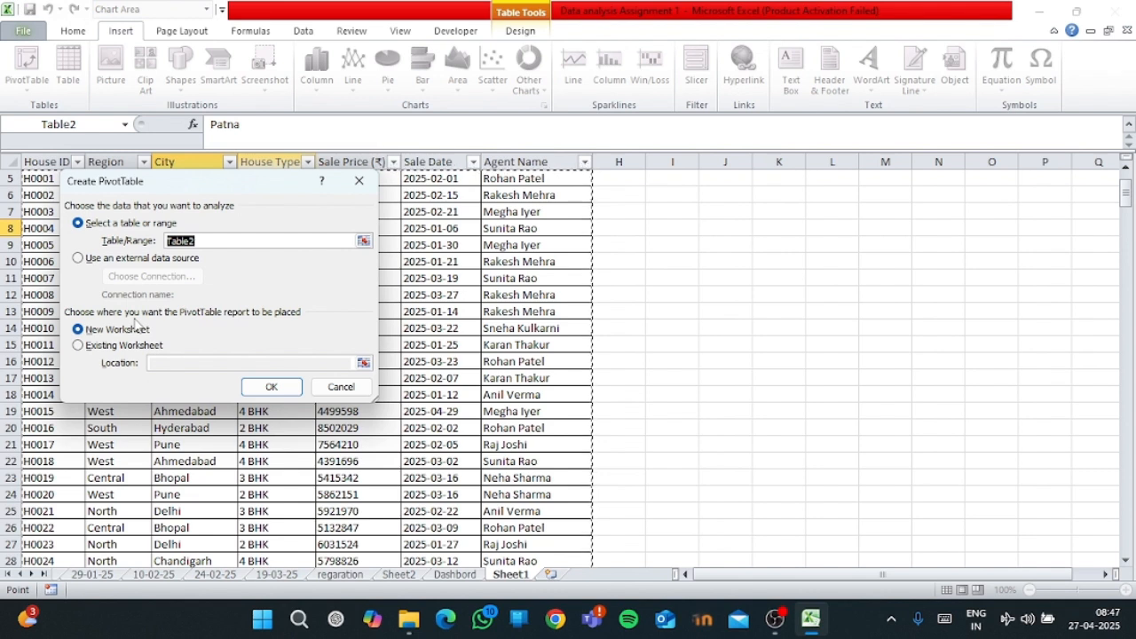
{"action": "left_click", "coordinate": [78, 345]}
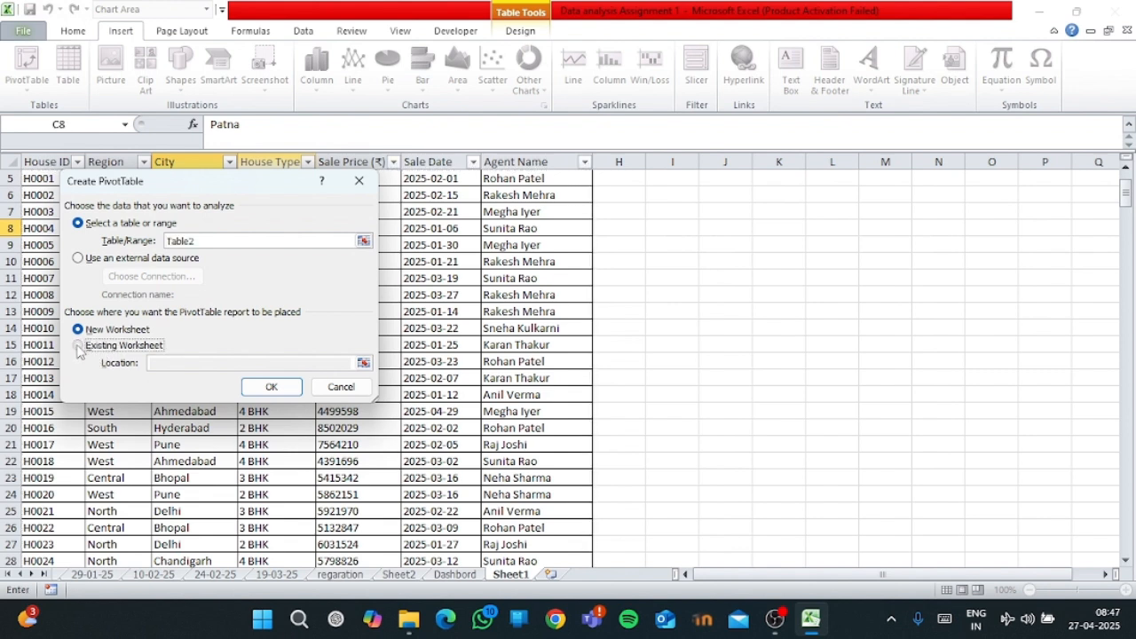
{"action": "left_click", "coordinate": [173, 366]}
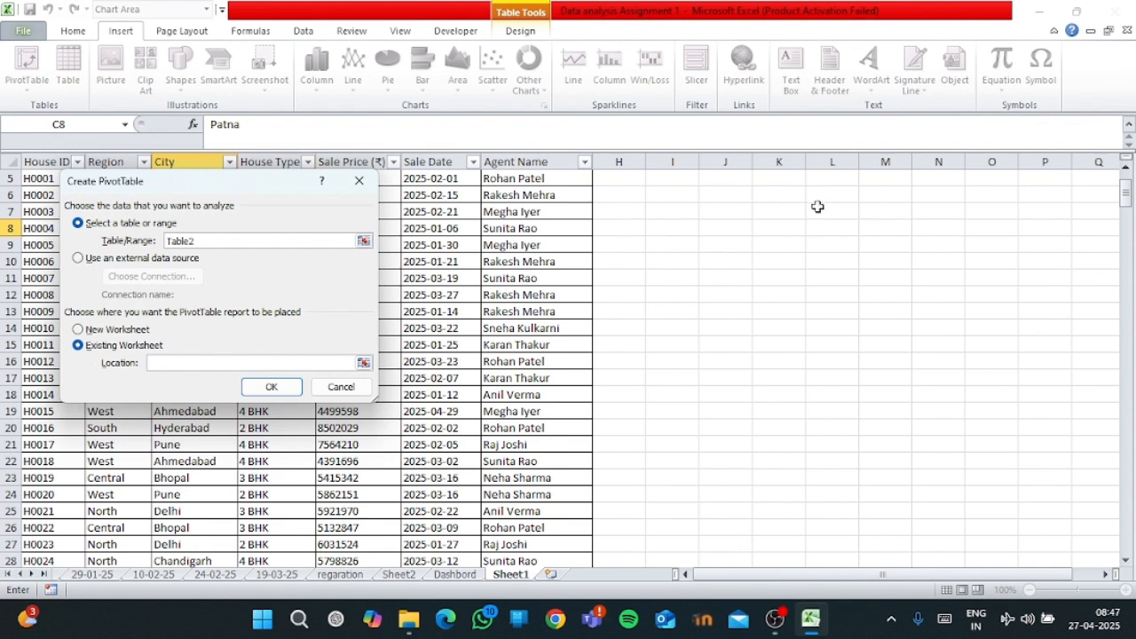
{"action": "left_click", "coordinate": [743, 211]}
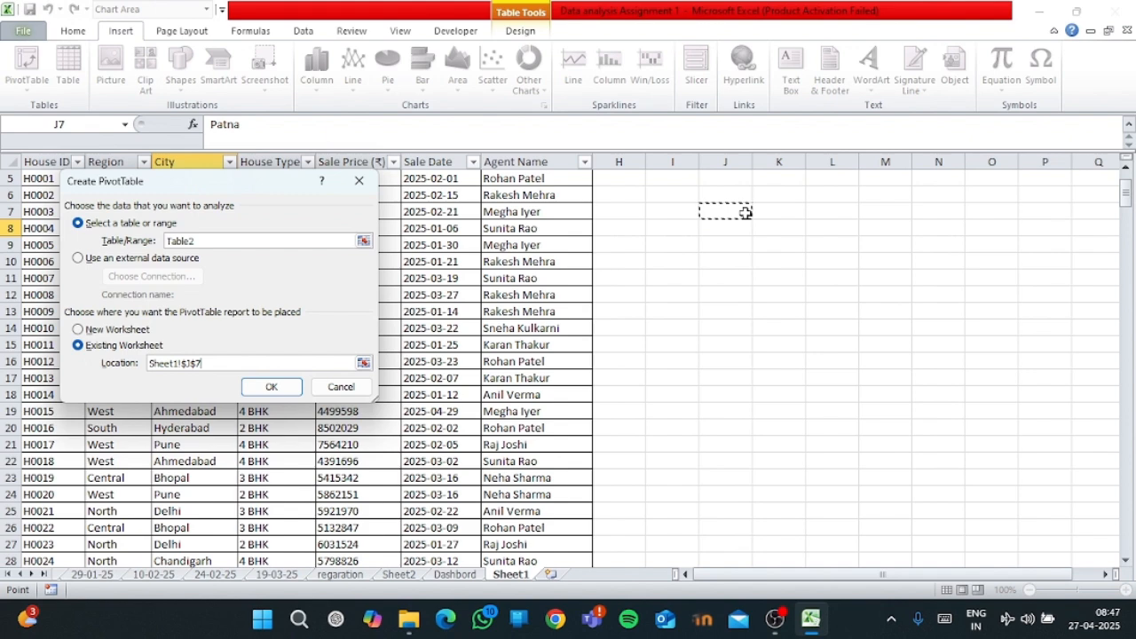
{"action": "left_click", "coordinate": [268, 388]}
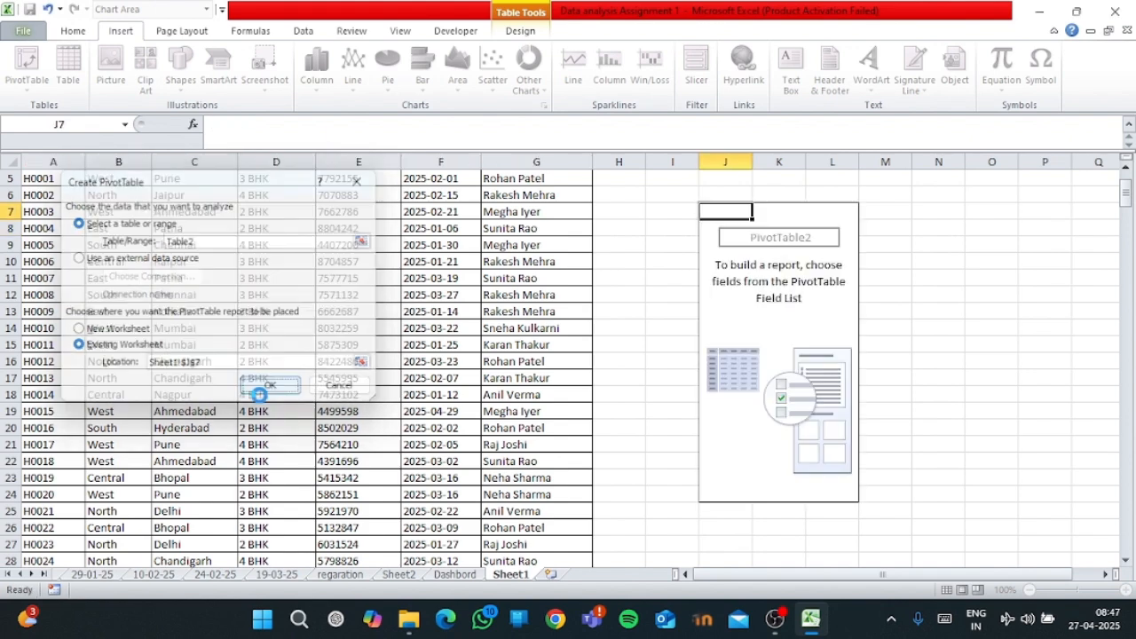
- Build the PivotTable with Region as row labels and the sum of Sale Price (₹) as values
{"action": "scroll", "coordinate": [816, 311], "scroll_direction": "right", "scroll_amount": 1}
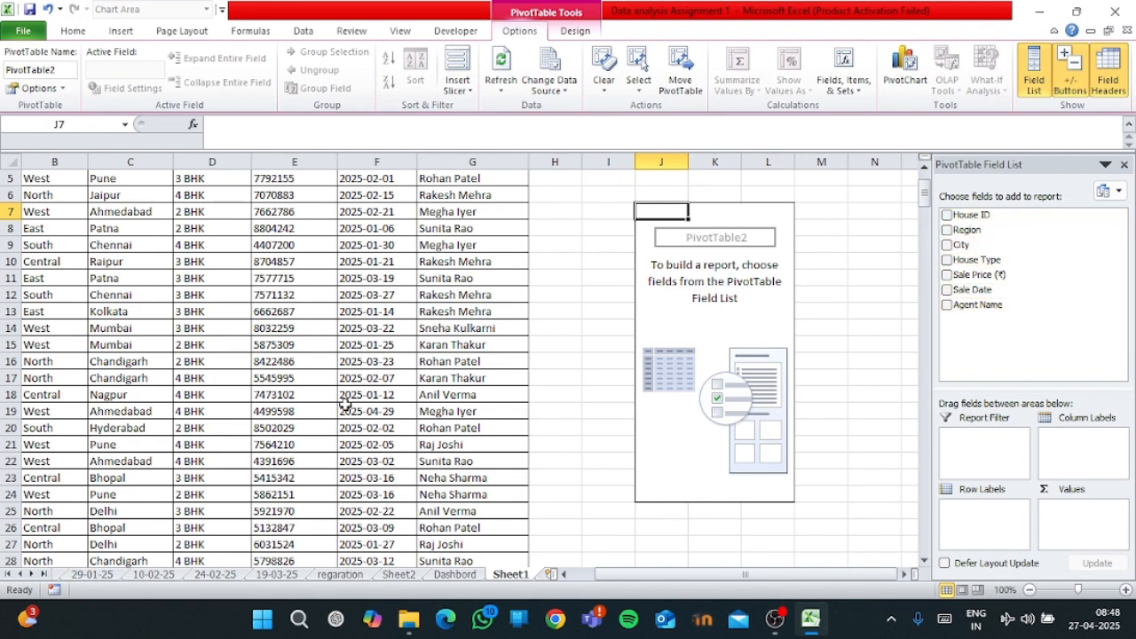
{"action": "scroll", "coordinate": [345, 404], "scroll_direction": "up", "scroll_amount": 2}
{"action": "scroll", "coordinate": [345, 404], "scroll_direction": "left", "scroll_amount": 1}
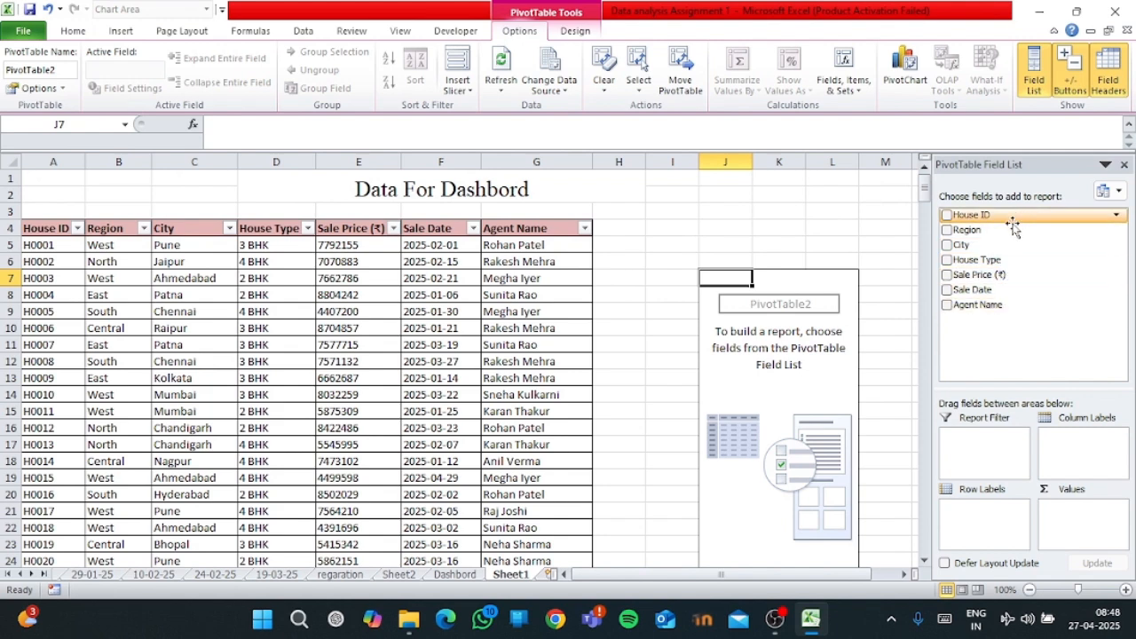
{"action": "left_click_drag", "start_coordinate": [1008, 232], "coordinate": [980, 528]}
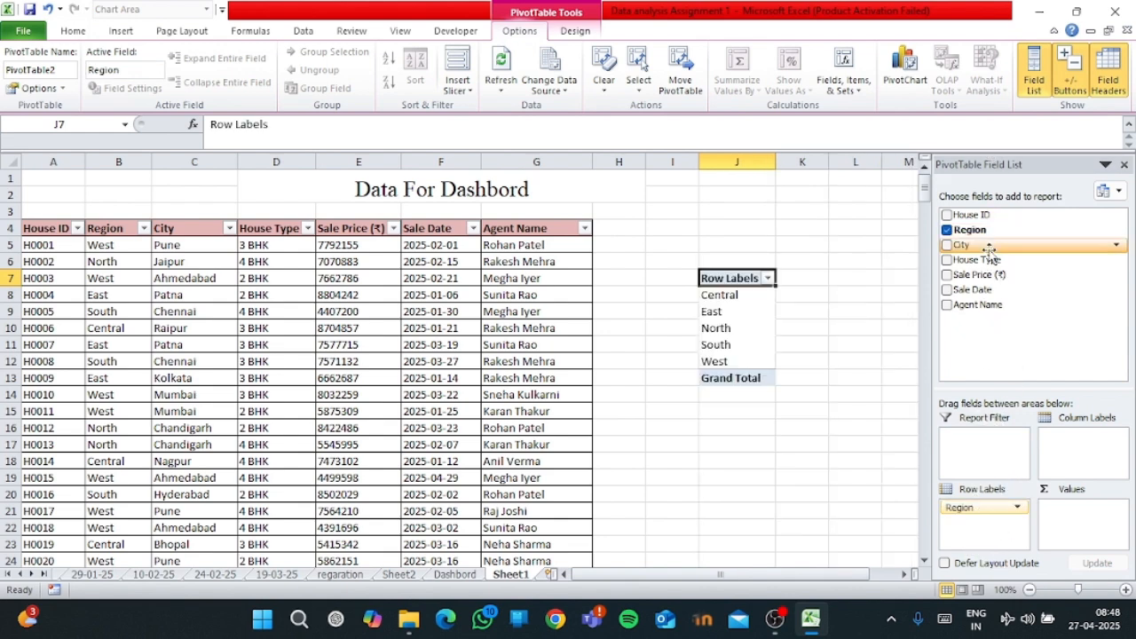
{"action": "left_click_drag", "start_coordinate": [1009, 281], "coordinate": [1099, 530]}
{"action": "scroll", "coordinate": [767, 387], "scroll_direction": "right", "scroll_amount": 1}
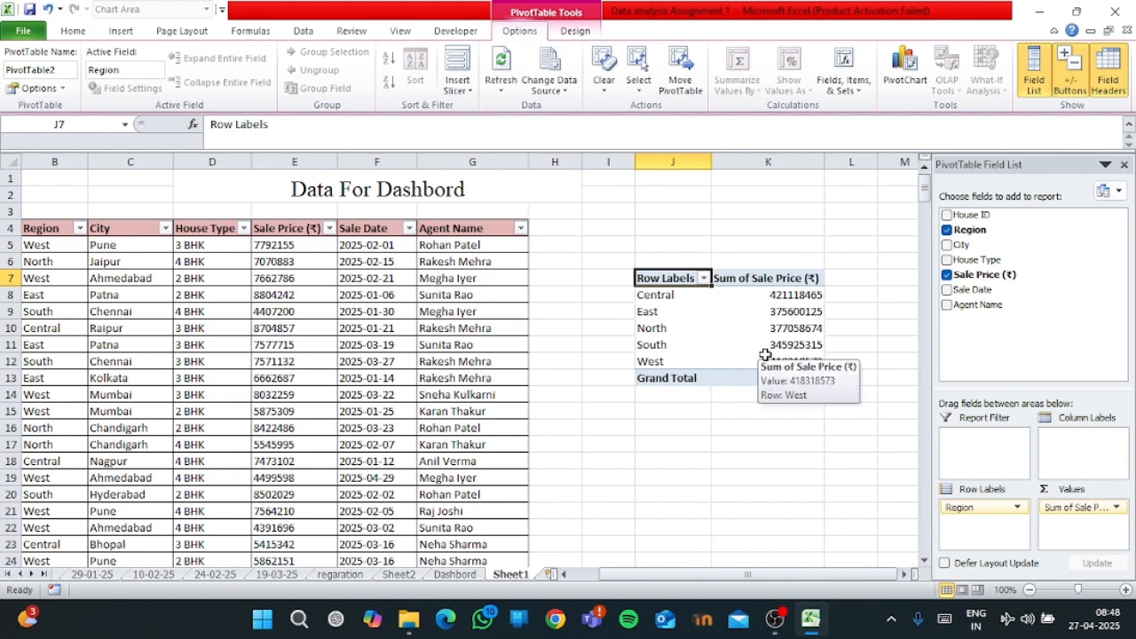
- Insert a basic 2-D line PivotChart from the region sales PivotTable
{"action": "left_click", "coordinate": [697, 317]}
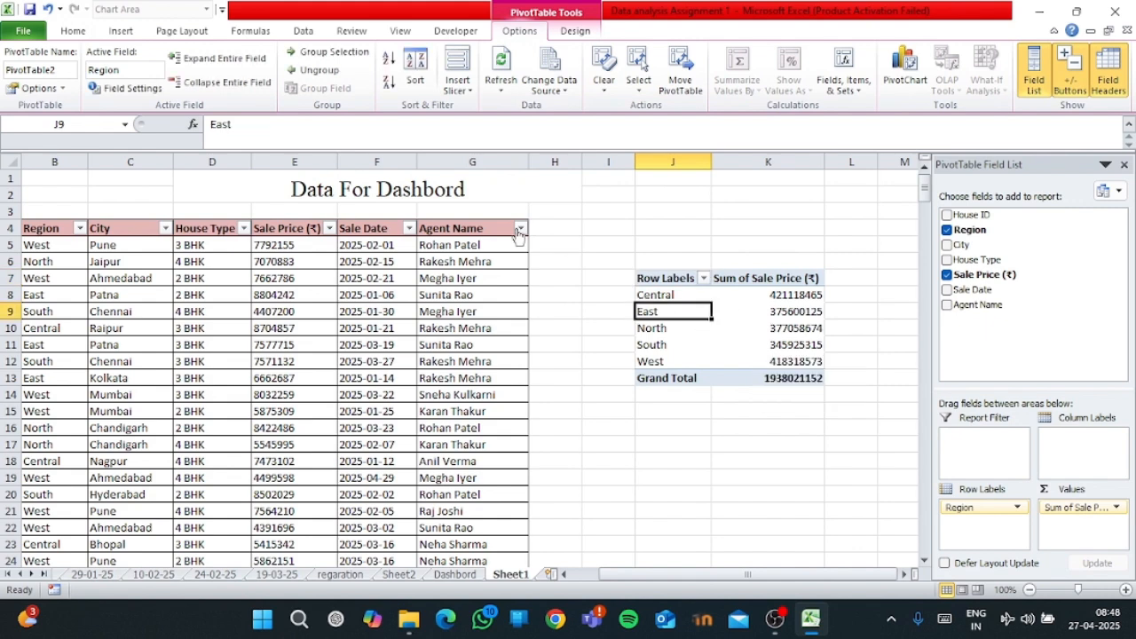
{"action": "left_click", "coordinate": [124, 34]}
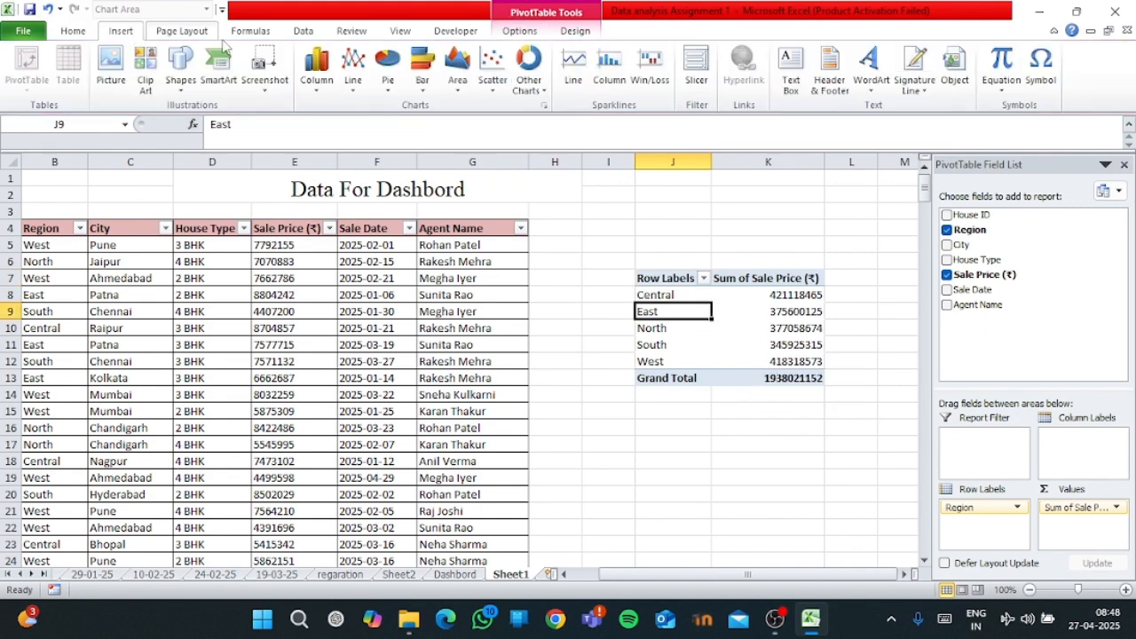
{"action": "left_click", "coordinate": [359, 84]}
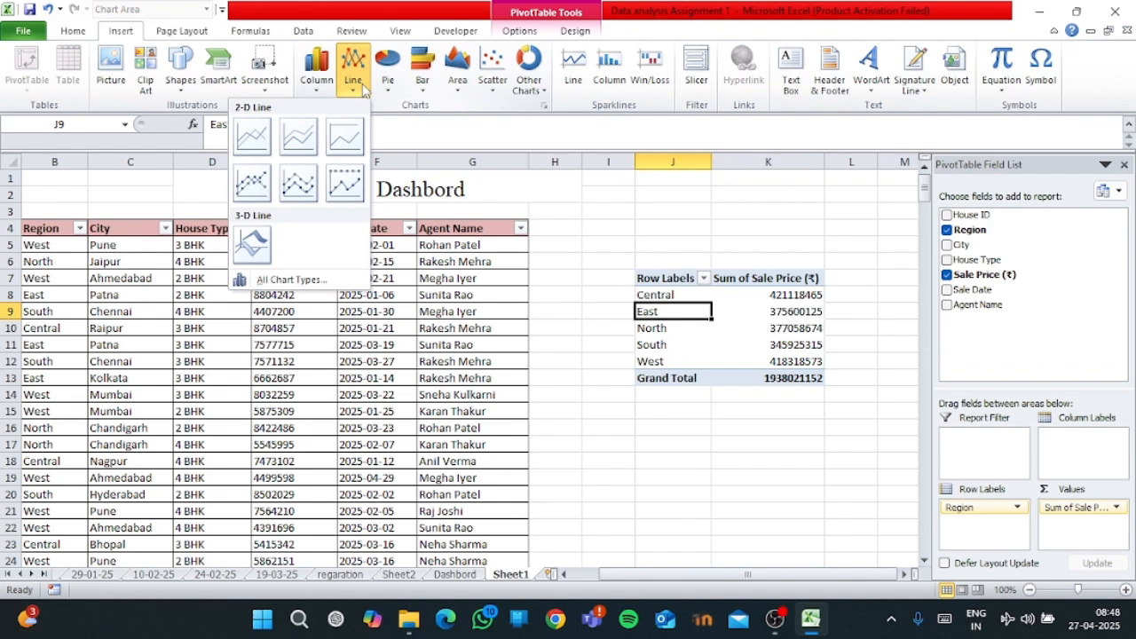
{"action": "left_click", "coordinate": [252, 138]}
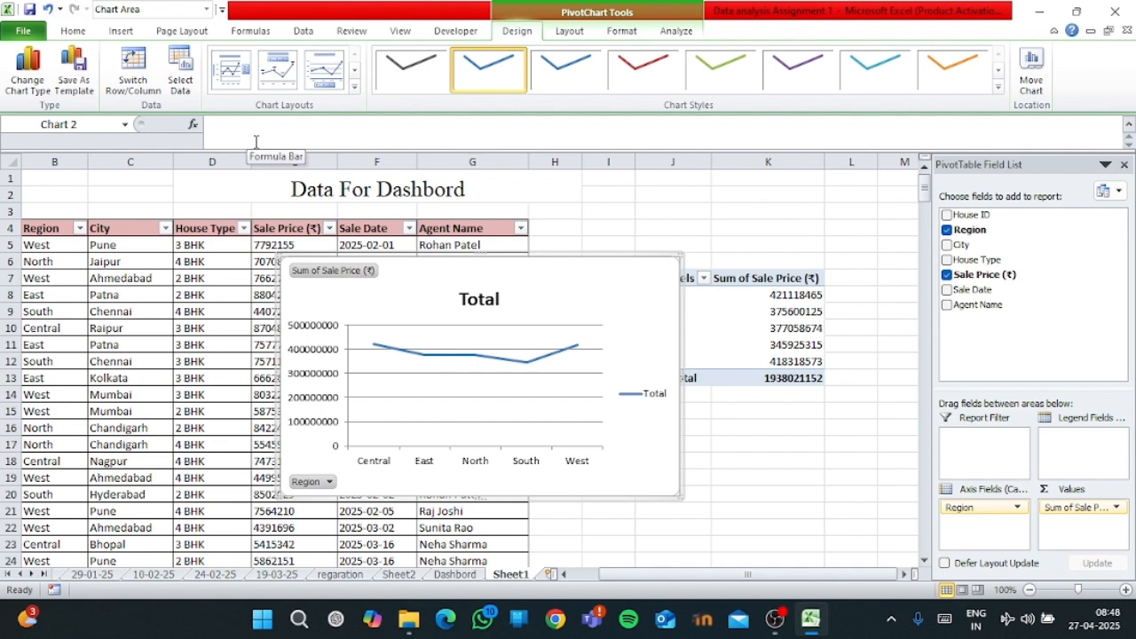
- Change the line chart's title to "Total Sales Per Region"
{"action": "left_click", "coordinate": [497, 300]}
{"action": "left_click", "coordinate": [498, 300]}
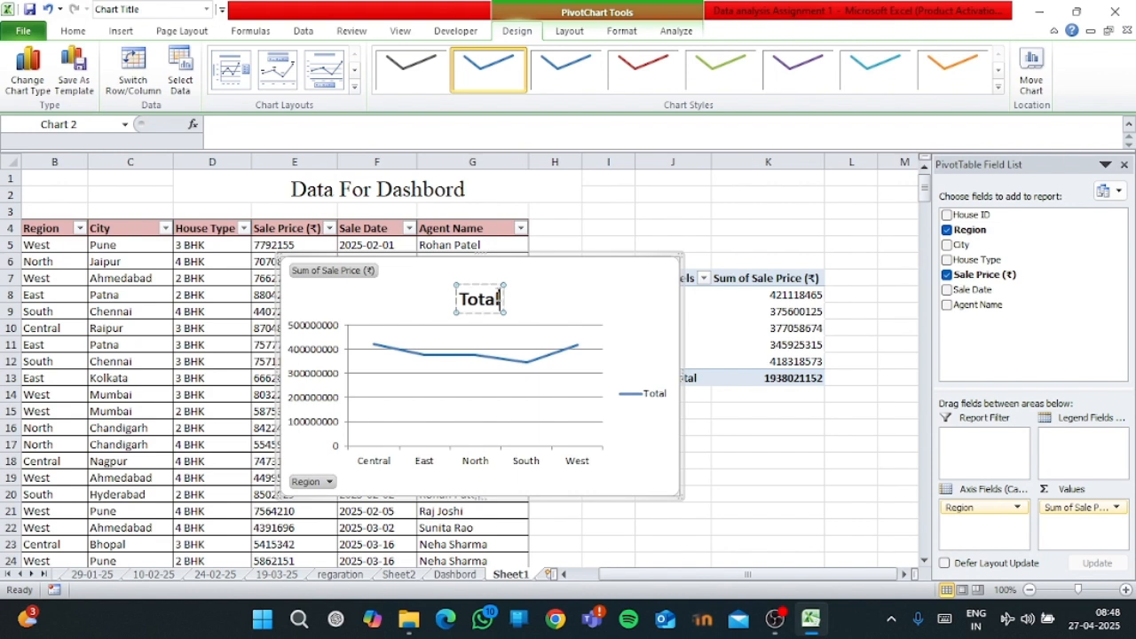
{"action": "type", "text": "Saled"}
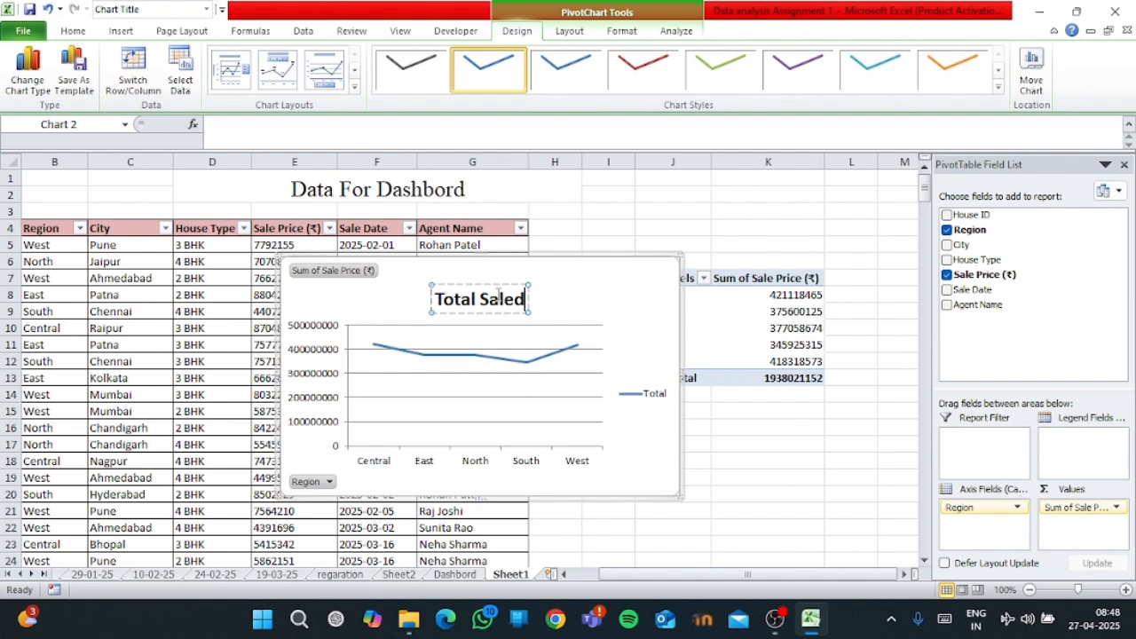
{"action": "key", "text": "BackSpace"}
{"action": "type", "text": "s"}
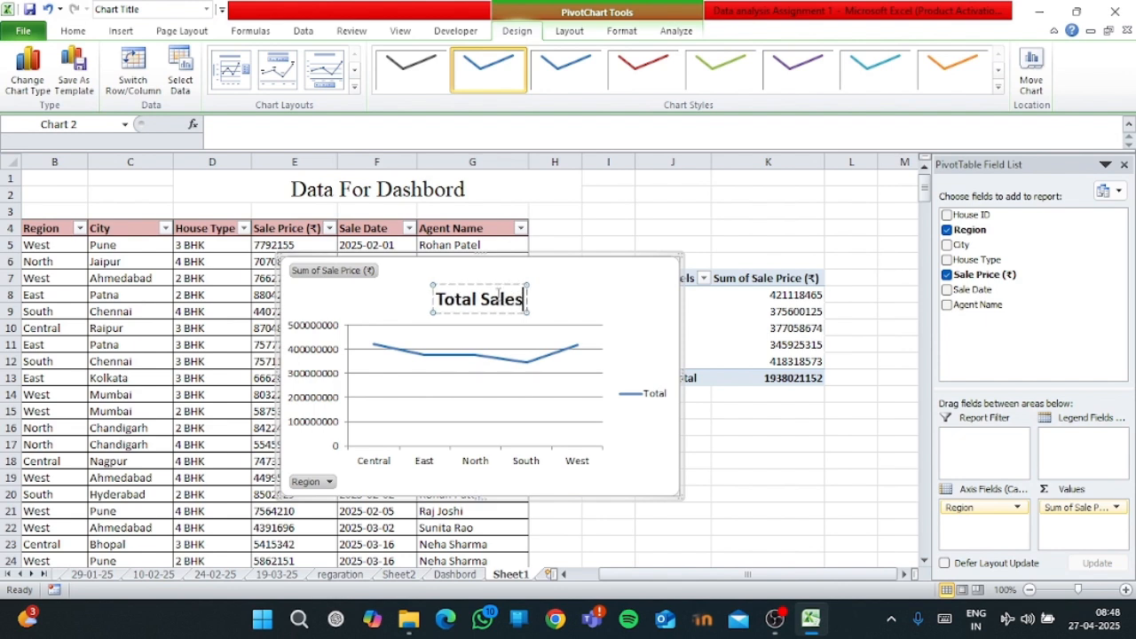
{"action": "type", "text": " Pe"}
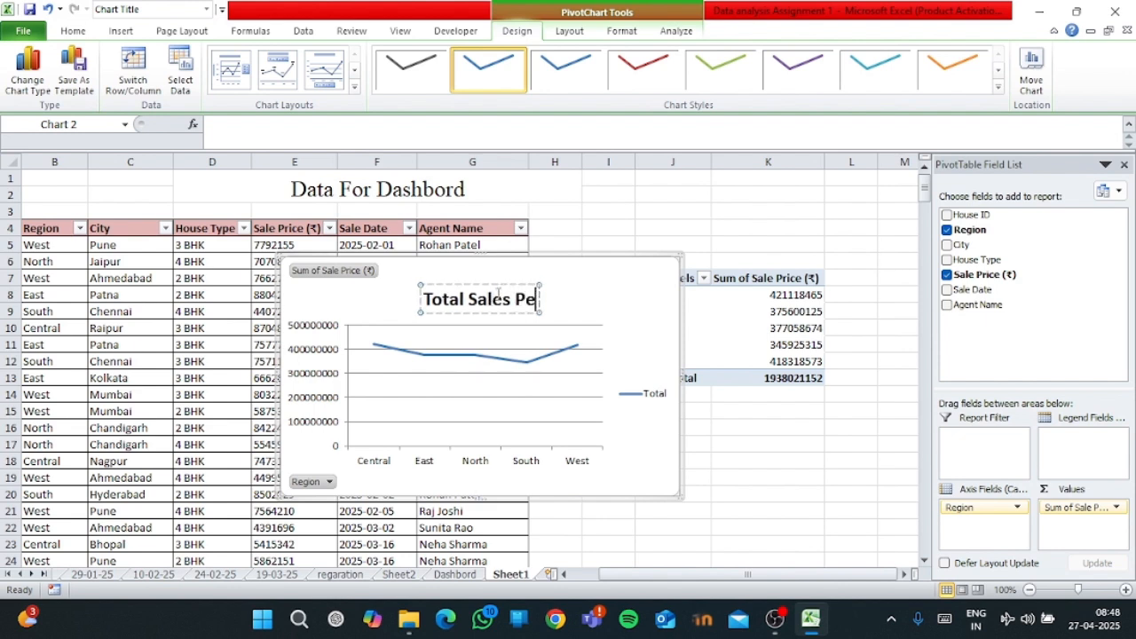
{"action": "type", "text": "r Region"}
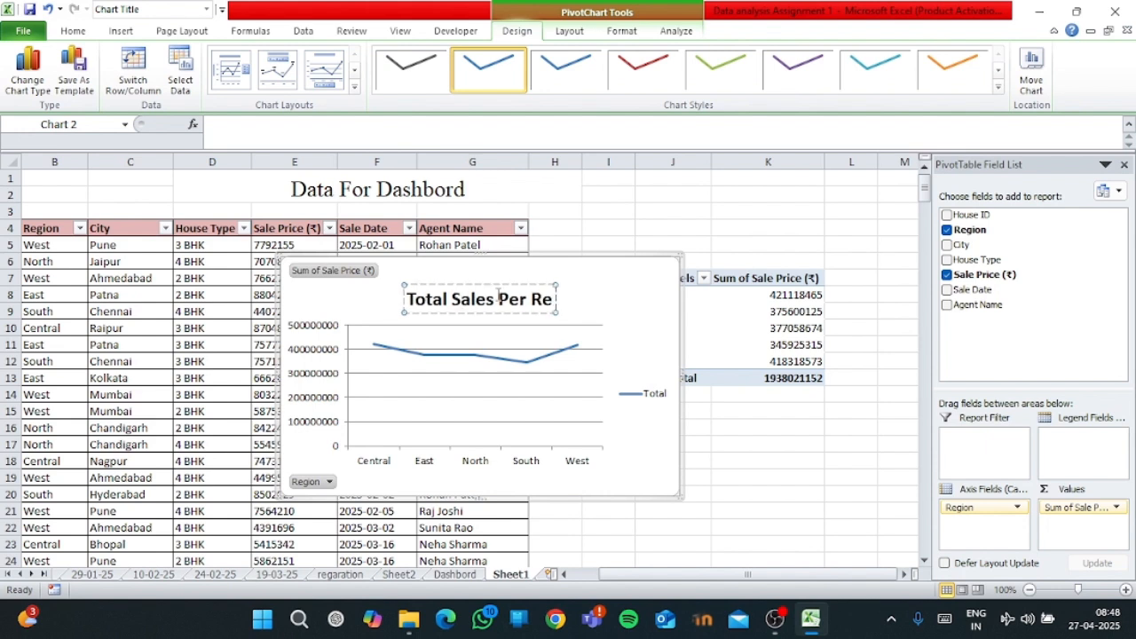
{"action": "left_click", "coordinate": [636, 295]}
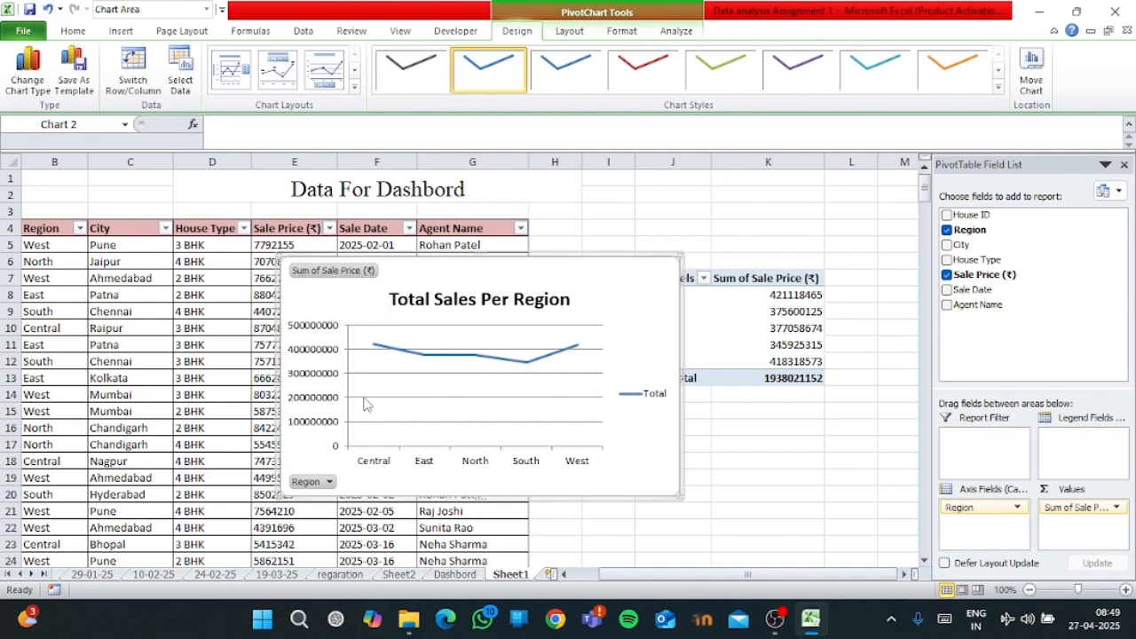
- Hide all field buttons on the line chart and delete its vertical value axis
{"action": "right_click", "coordinate": [340, 274]}
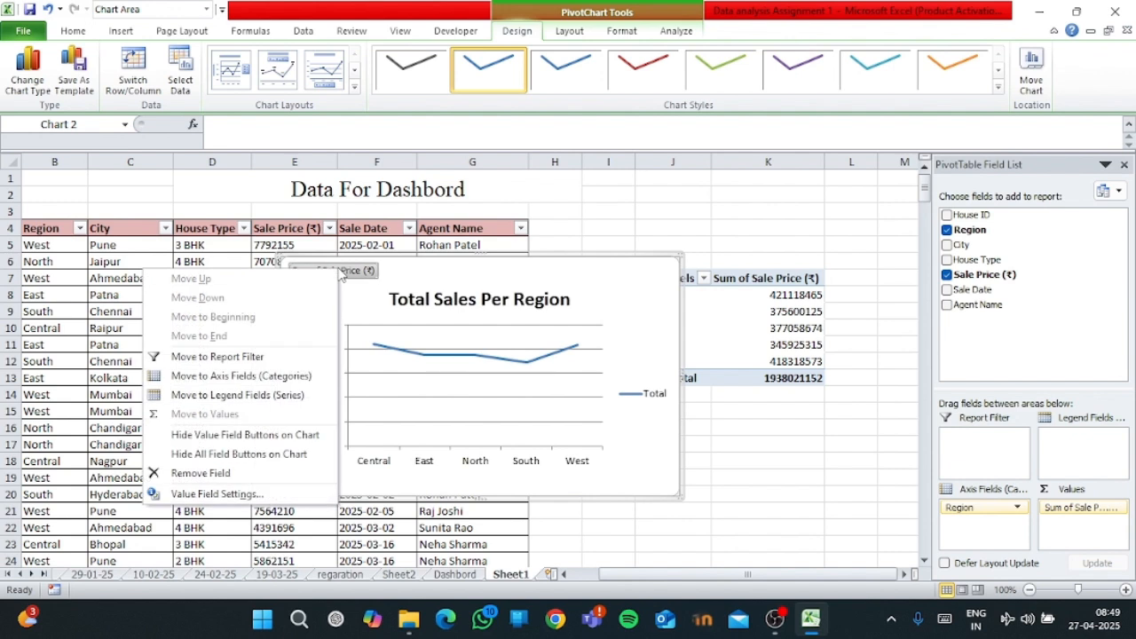
{"action": "left_click", "coordinate": [238, 454]}
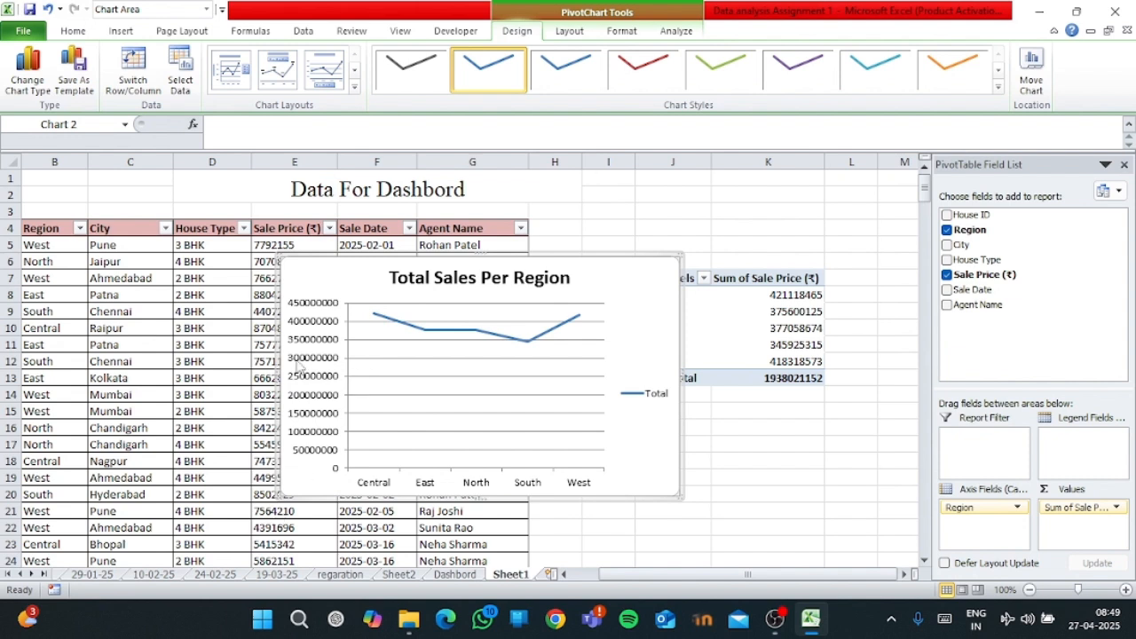
{"action": "left_click", "coordinate": [299, 367]}
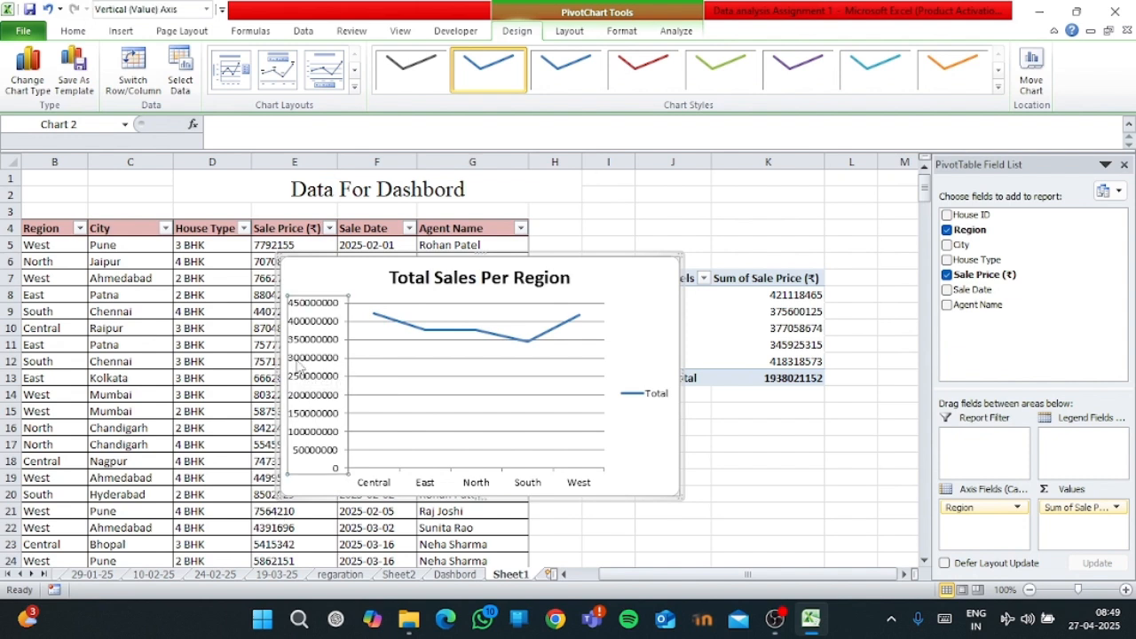
{"action": "key", "text": "Delete"}
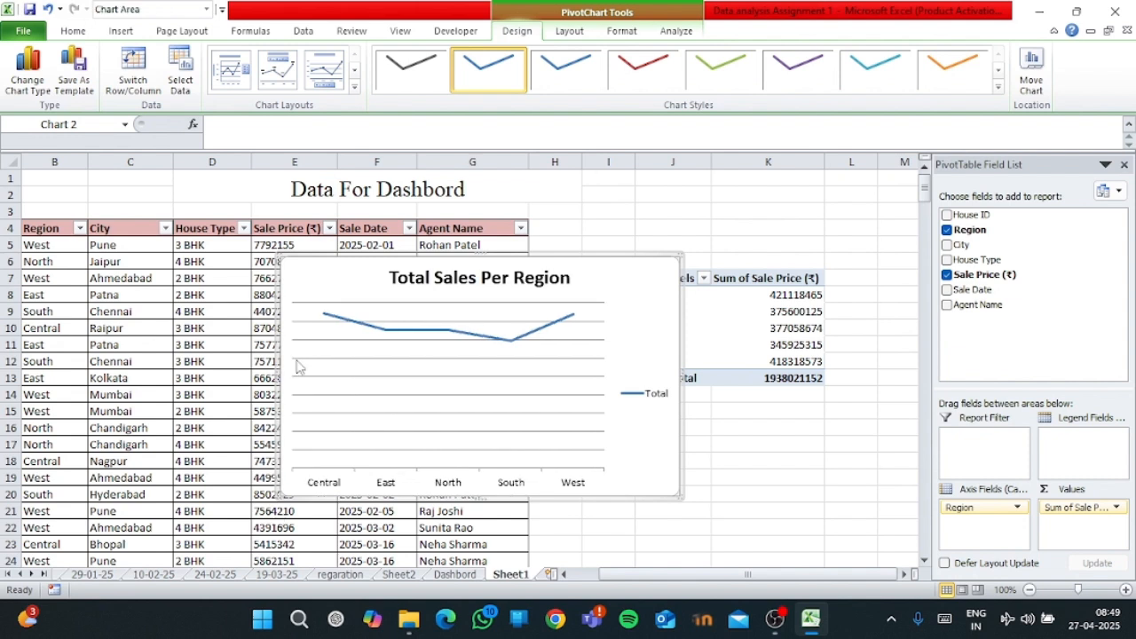
- Delete the legend and the horizontal gridlines from the line chart
{"action": "left_click", "coordinate": [648, 401]}
{"action": "key", "text": "Delete"}
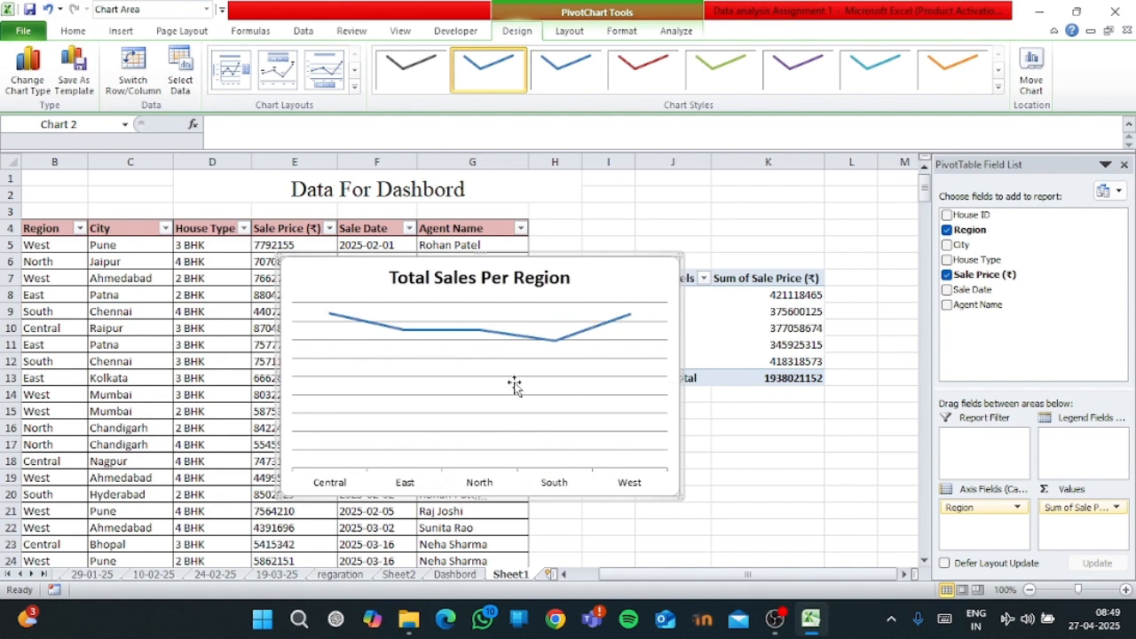
{"action": "left_click", "coordinate": [517, 378]}
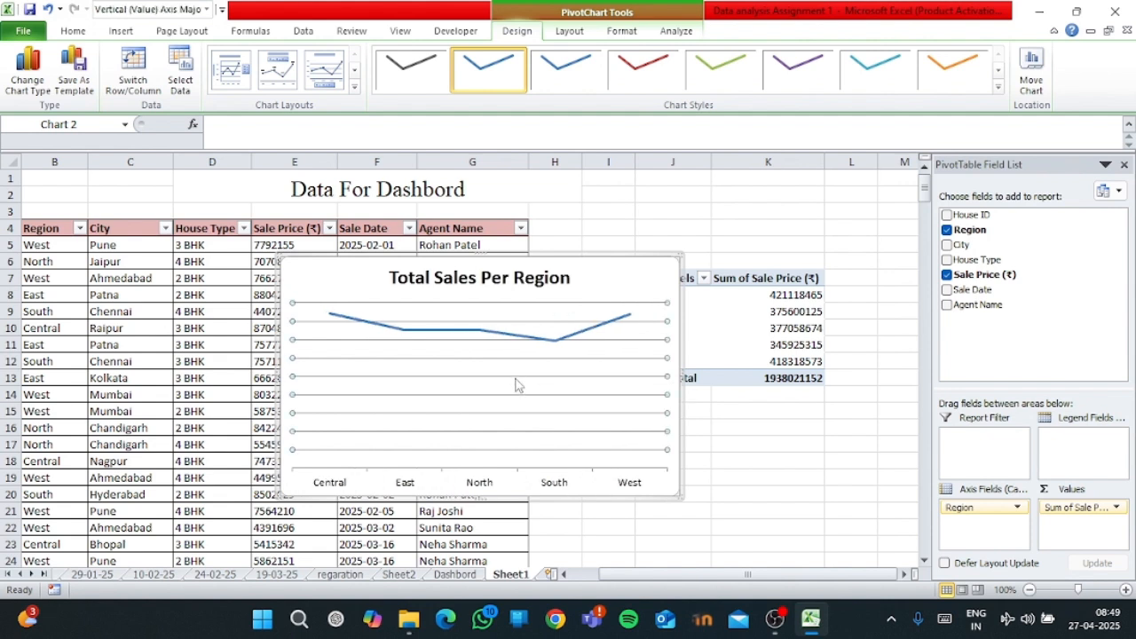
{"action": "key", "text": "Delete"}
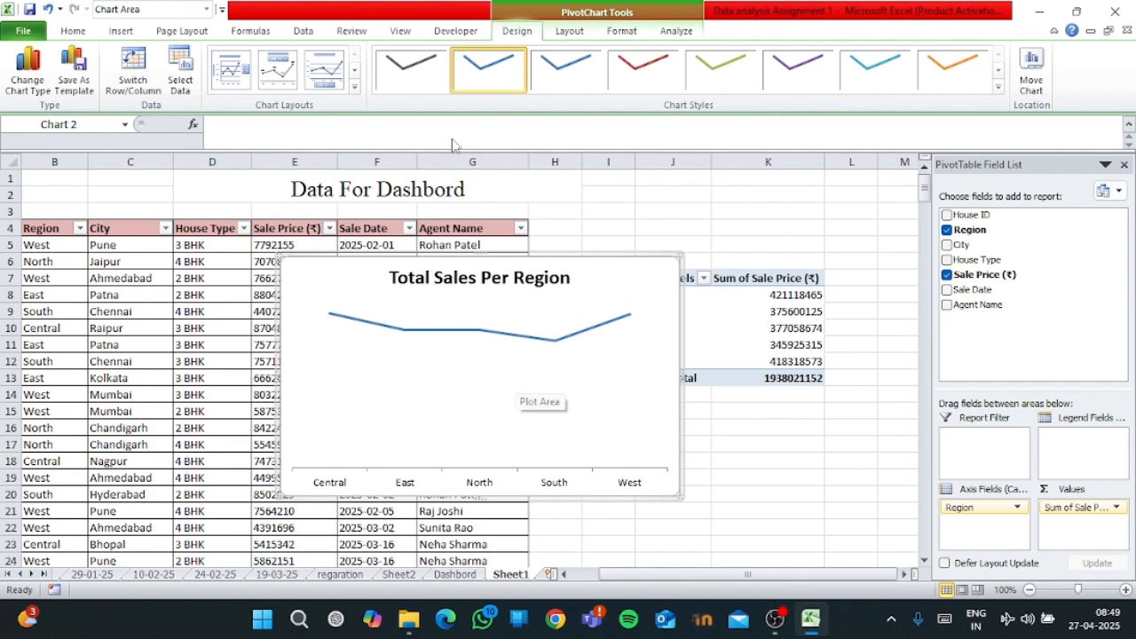
- Add data labels above the points of the sales line
{"action": "left_click", "coordinate": [570, 32]}
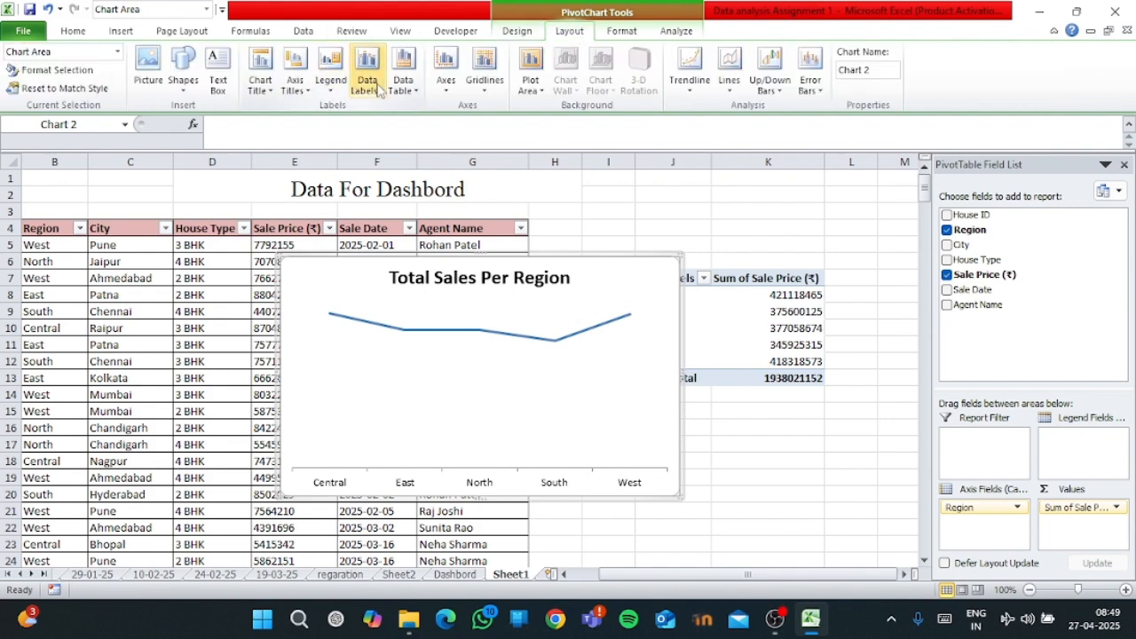
{"action": "left_click", "coordinate": [378, 90]}
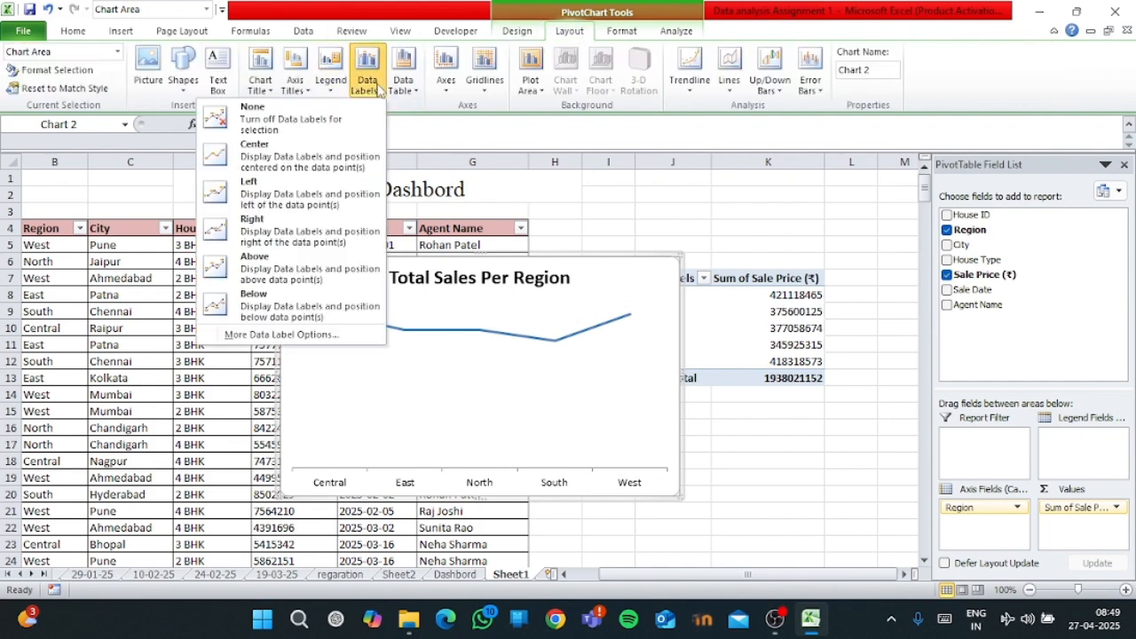
{"action": "left_click", "coordinate": [317, 269]}
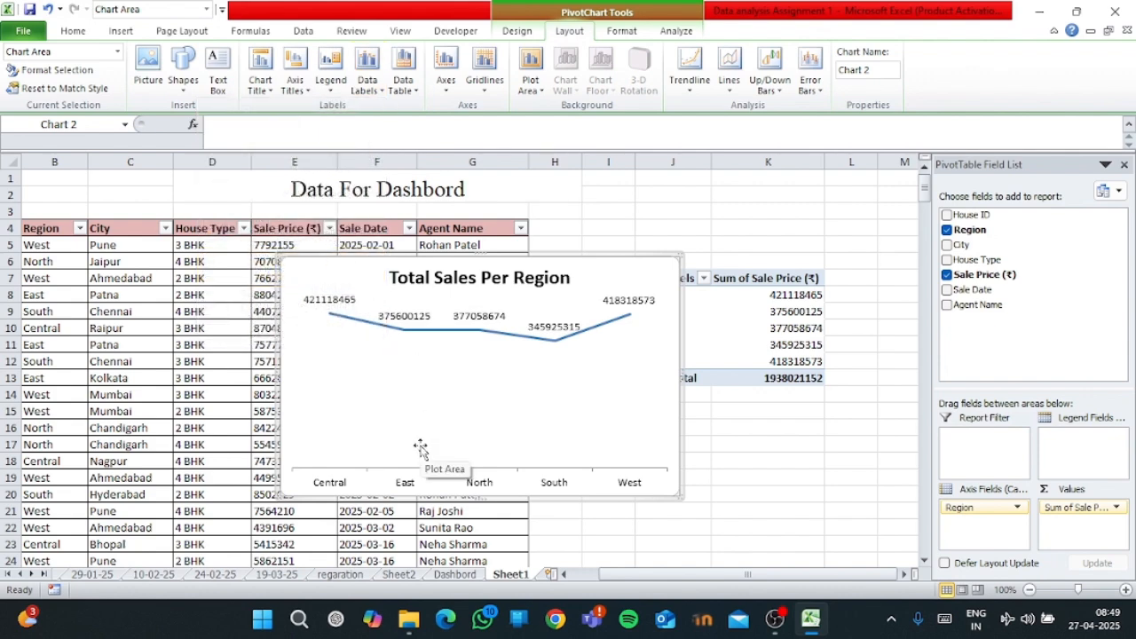
- Cut the Total Sales Per Region line chart from Sheet1
{"action": "left_click", "coordinate": [574, 406]}
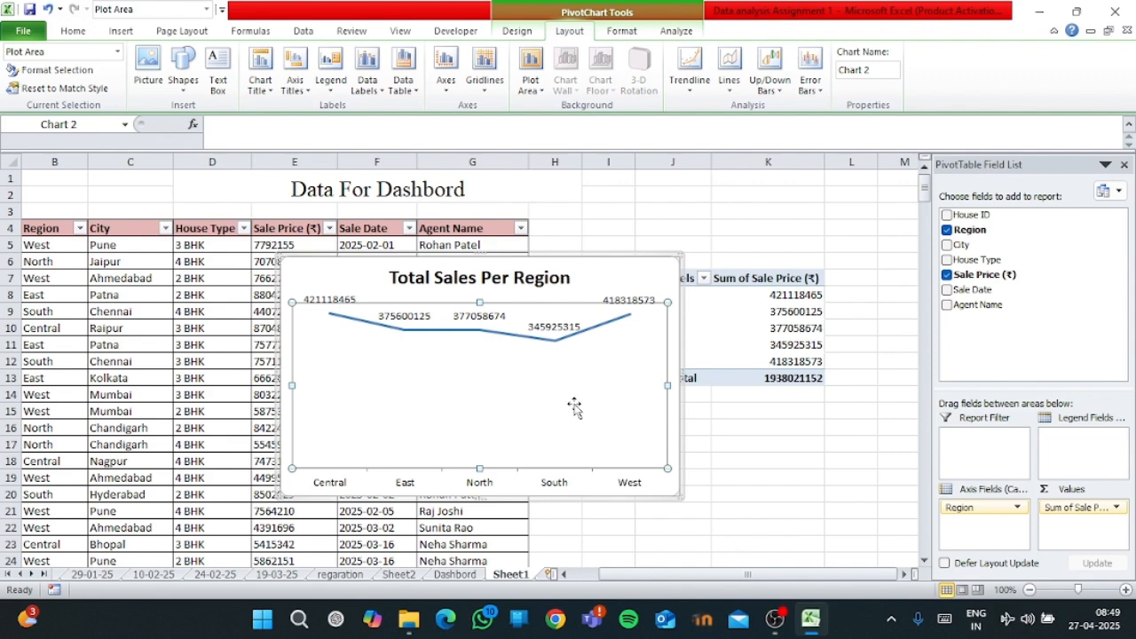
{"action": "left_click", "coordinate": [656, 267]}
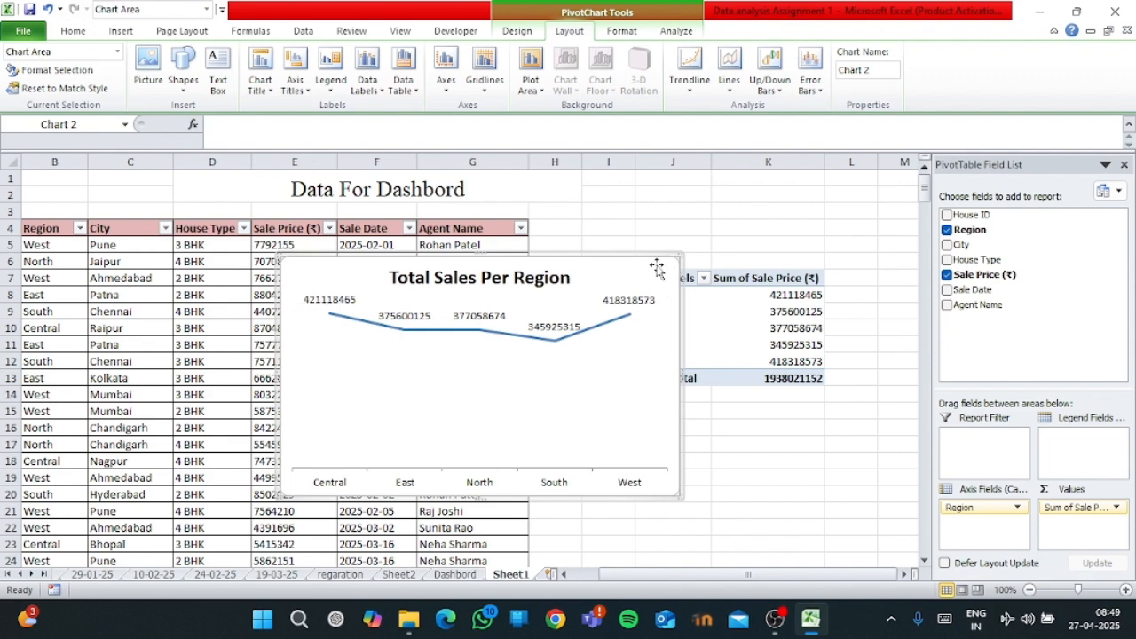
{"action": "key", "text": "Delete"}
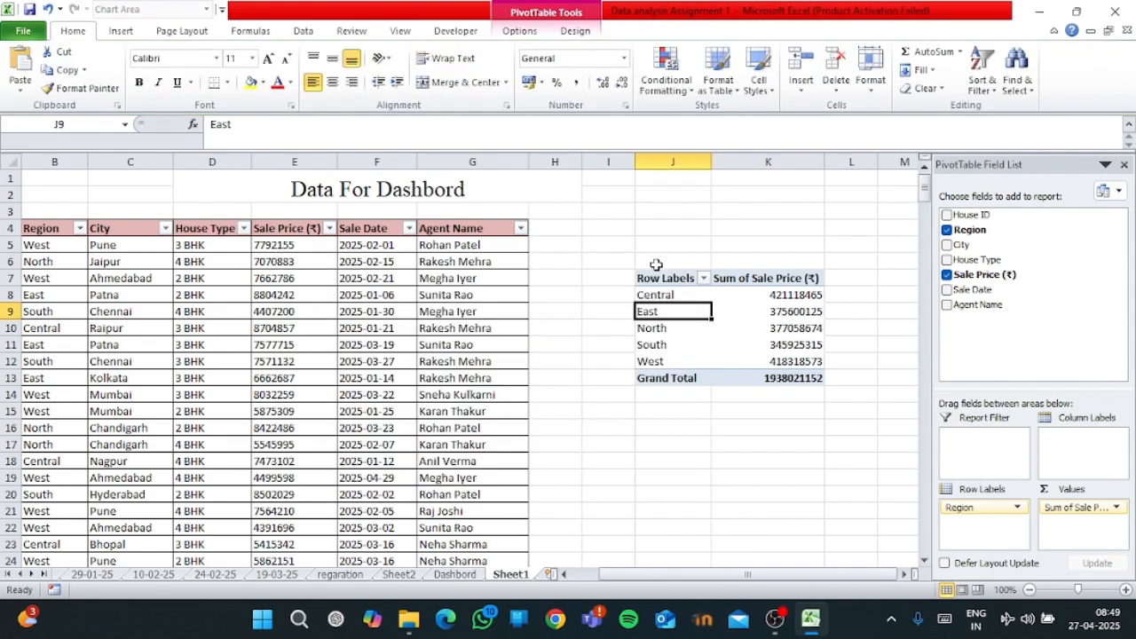
- Add a new worksheet named "Dashbord 2" and paste the cut line chart there at cell B3
{"action": "left_click", "coordinate": [548, 574]}
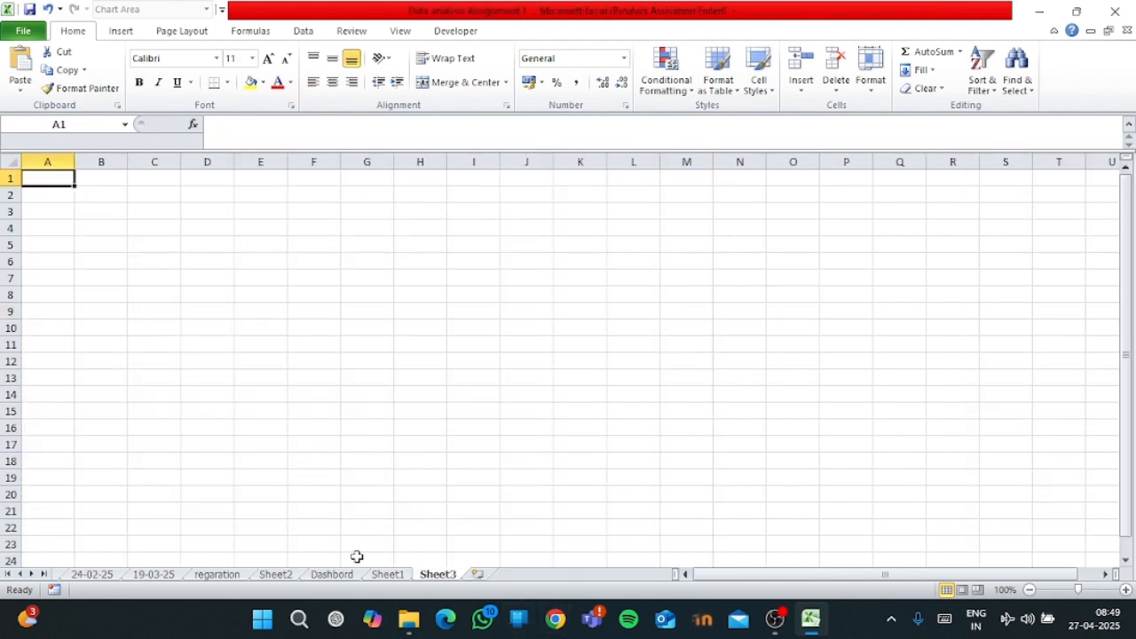
{"action": "right_click", "coordinate": [437, 575]}
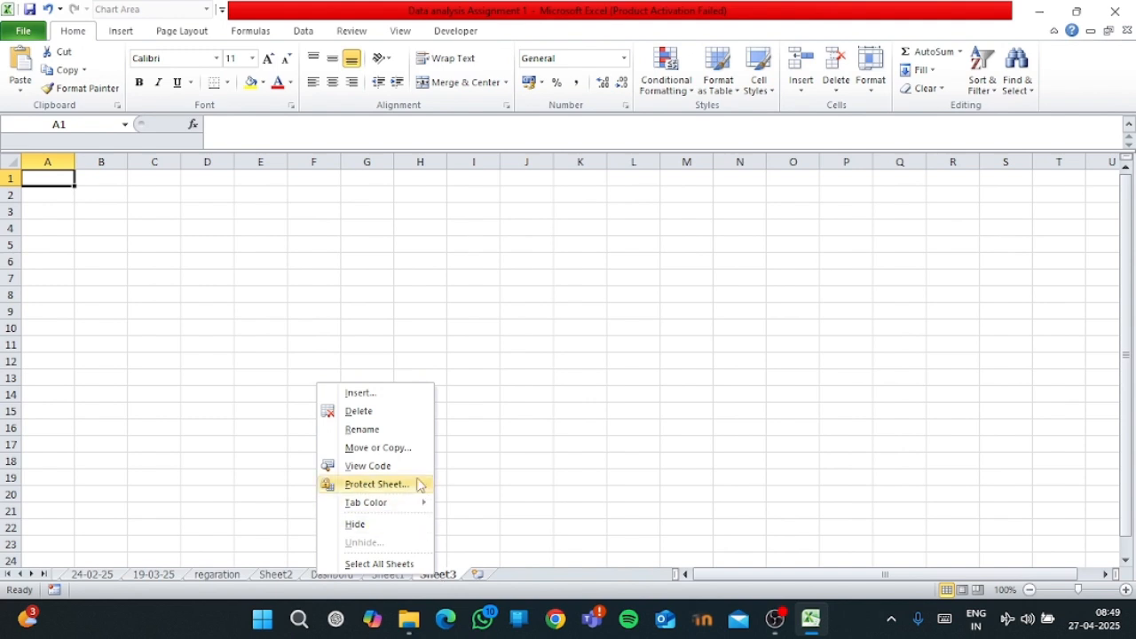
{"action": "left_click", "coordinate": [396, 432]}
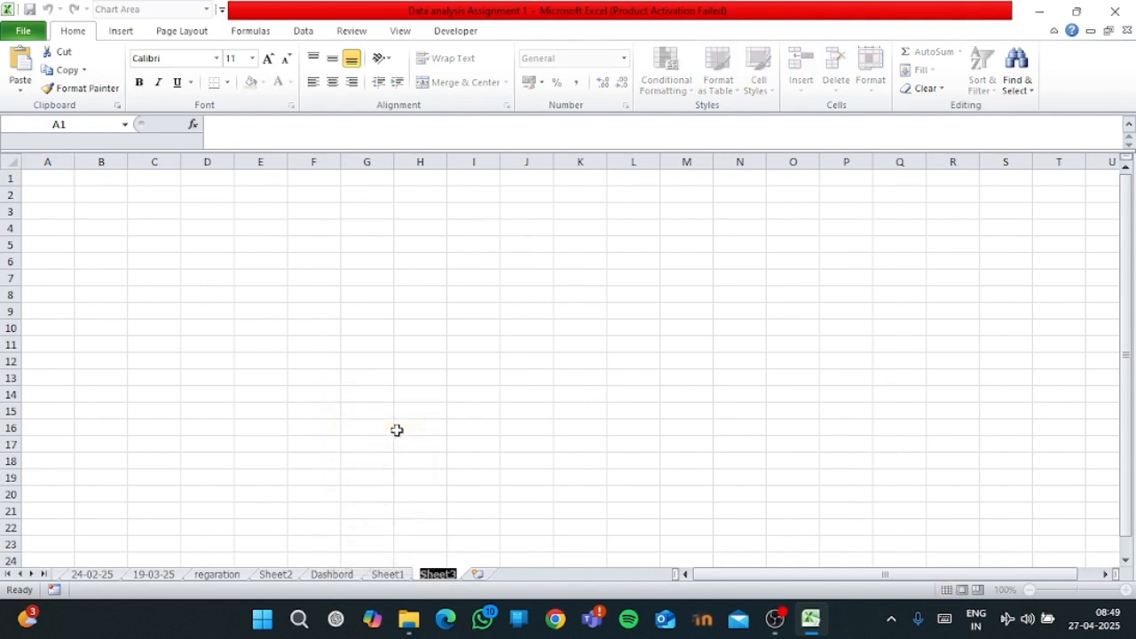
{"action": "type", "text": "Dqa"}
{"action": "key", "text": "BackSpace"}
{"action": "key", "text": "BackSpace"}
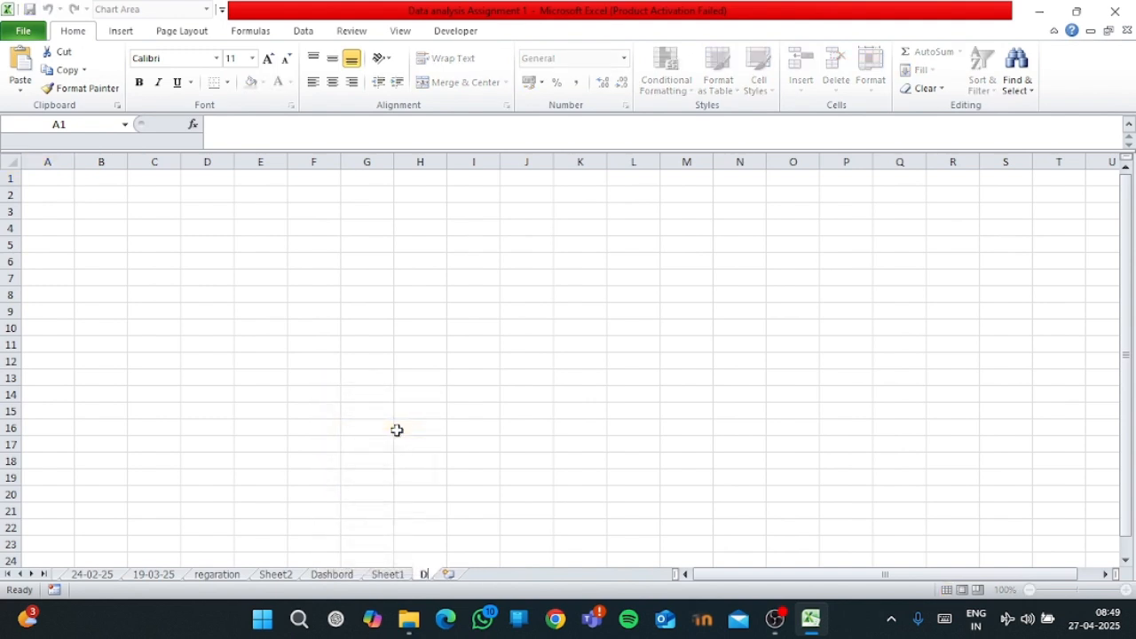
{"action": "type", "text": "ashbord 2"}
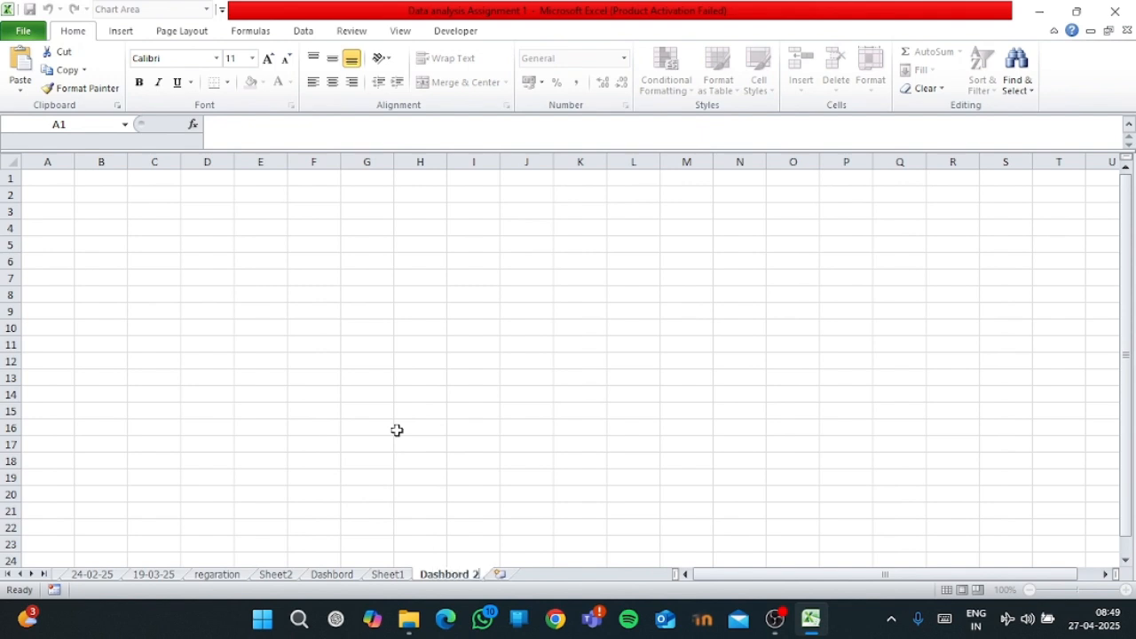
{"action": "left_click", "coordinate": [86, 213]}
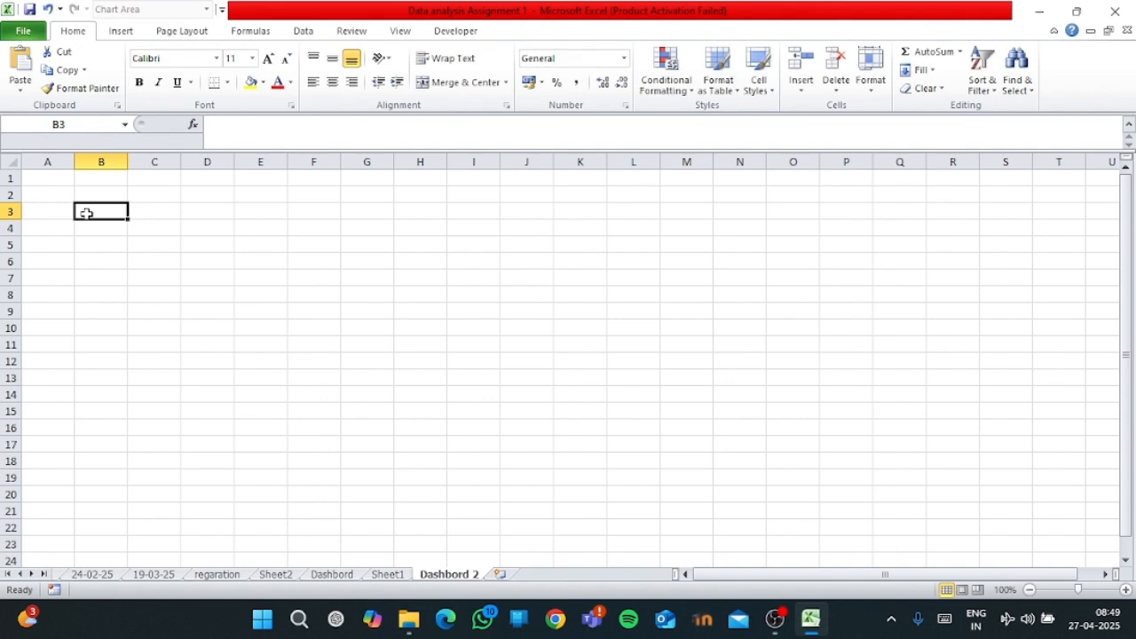
{"action": "key", "text": "ctrl+v"}
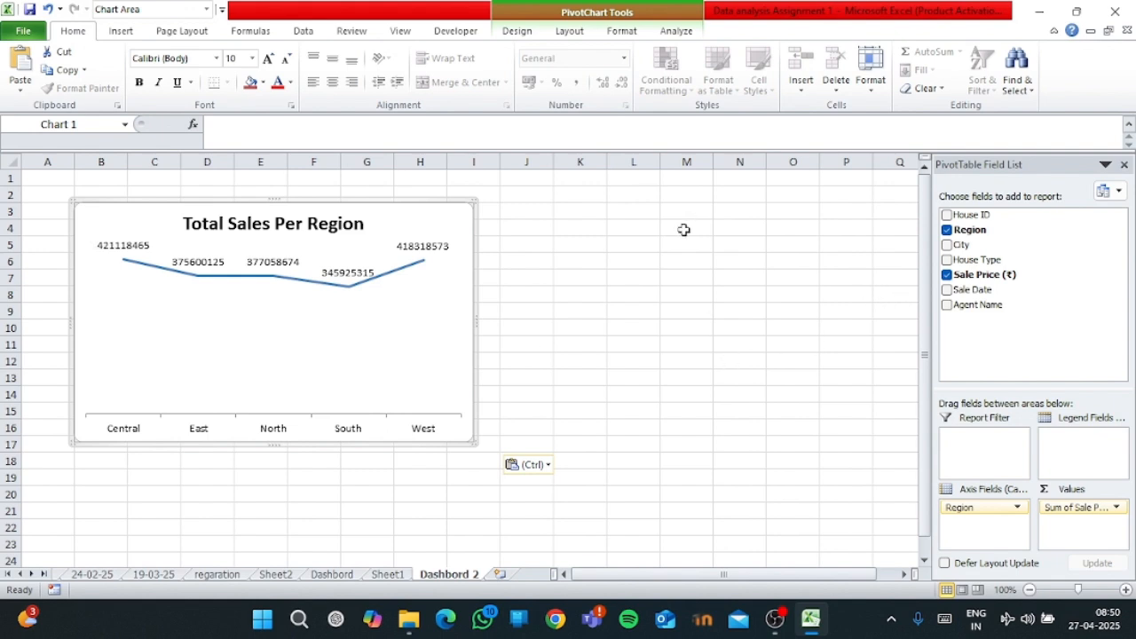
- Copy the region PivotTable on Sheet1 and paste the copy below it at cell J20
{"action": "left_click", "coordinate": [385, 576]}
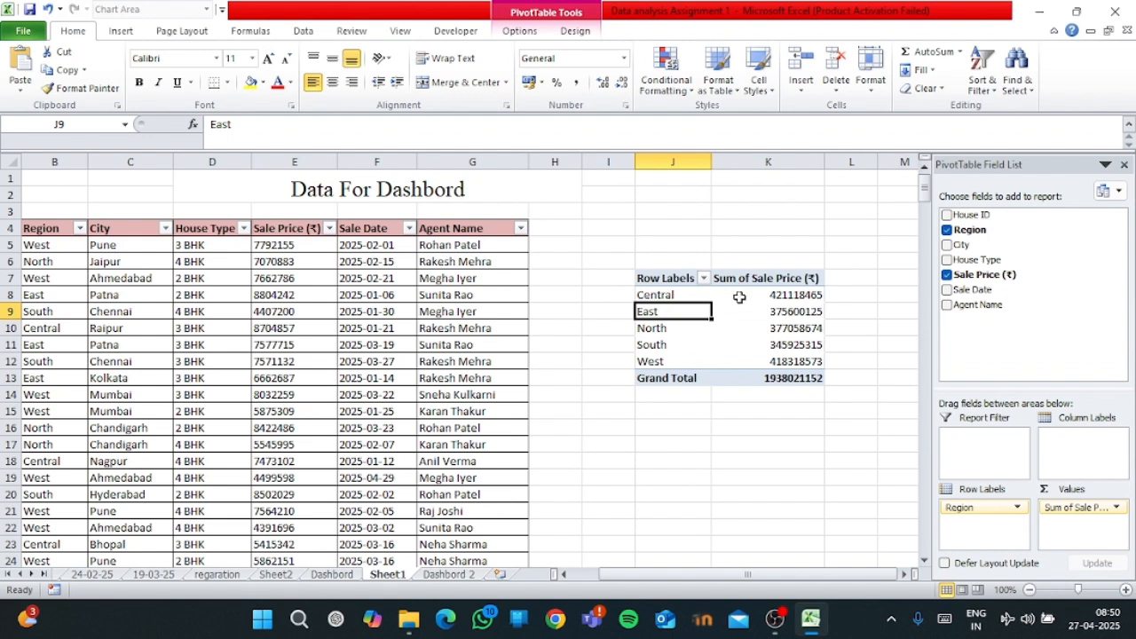
{"action": "left_click", "coordinate": [666, 276]}
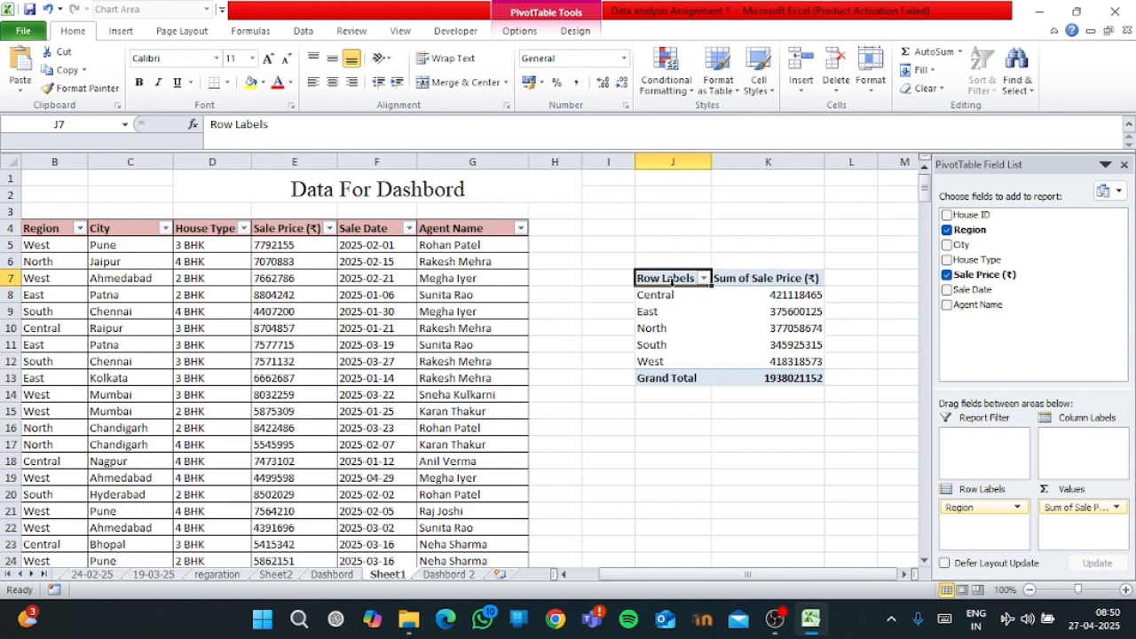
{"action": "key", "text": "ctrl+a"}
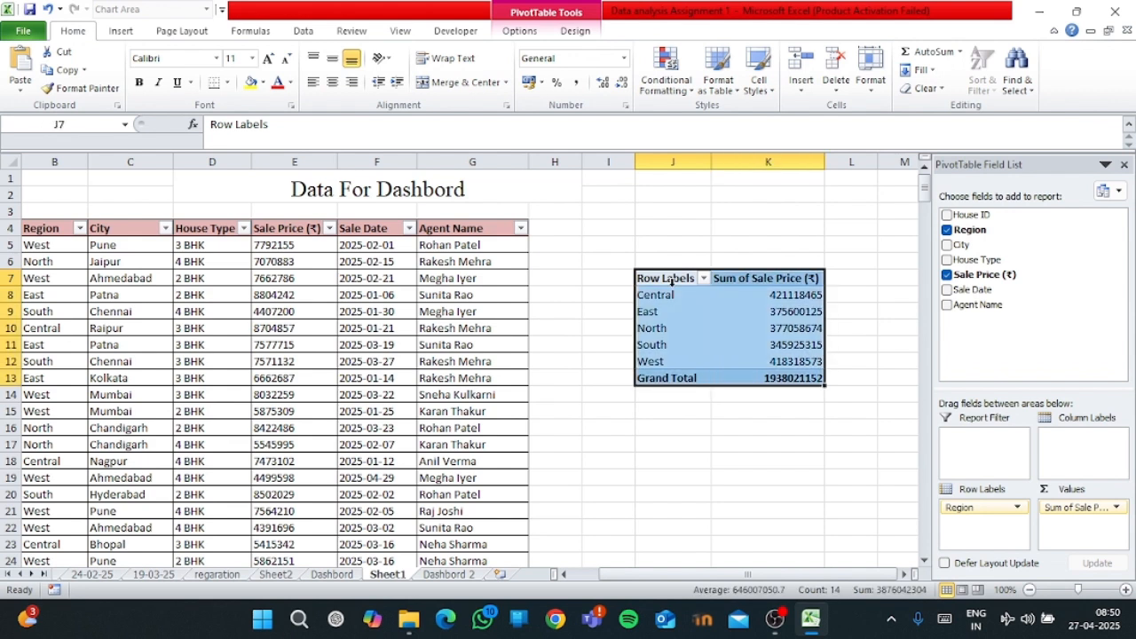
{"action": "key", "text": "ctrl+c"}
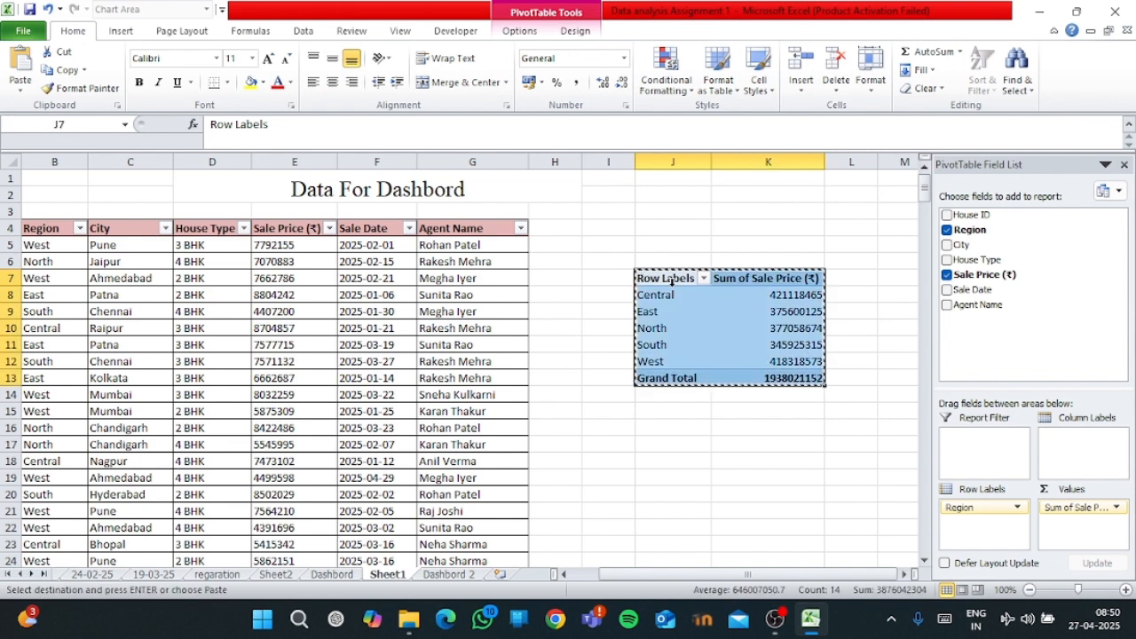
{"action": "left_click", "coordinate": [662, 494]}
{"action": "key", "text": "ctrl+v"}
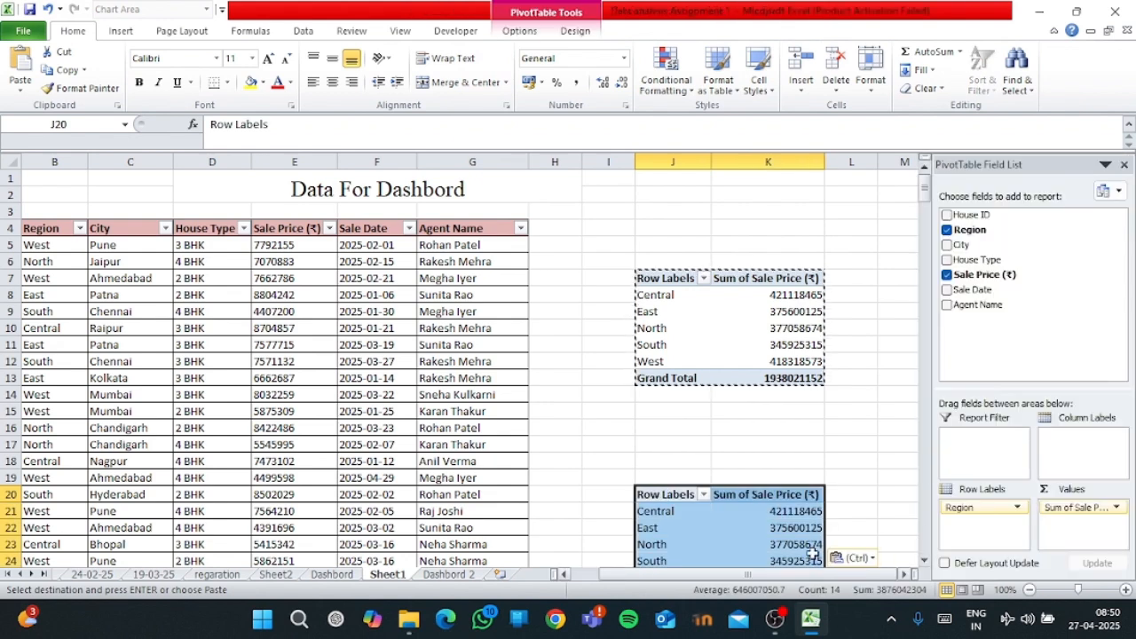
- Replace Region with City as the row field of the copied PivotTable
{"action": "left_click", "coordinate": [712, 527]}
{"action": "scroll", "coordinate": [802, 464], "scroll_direction": "down", "scroll_amount": 2}
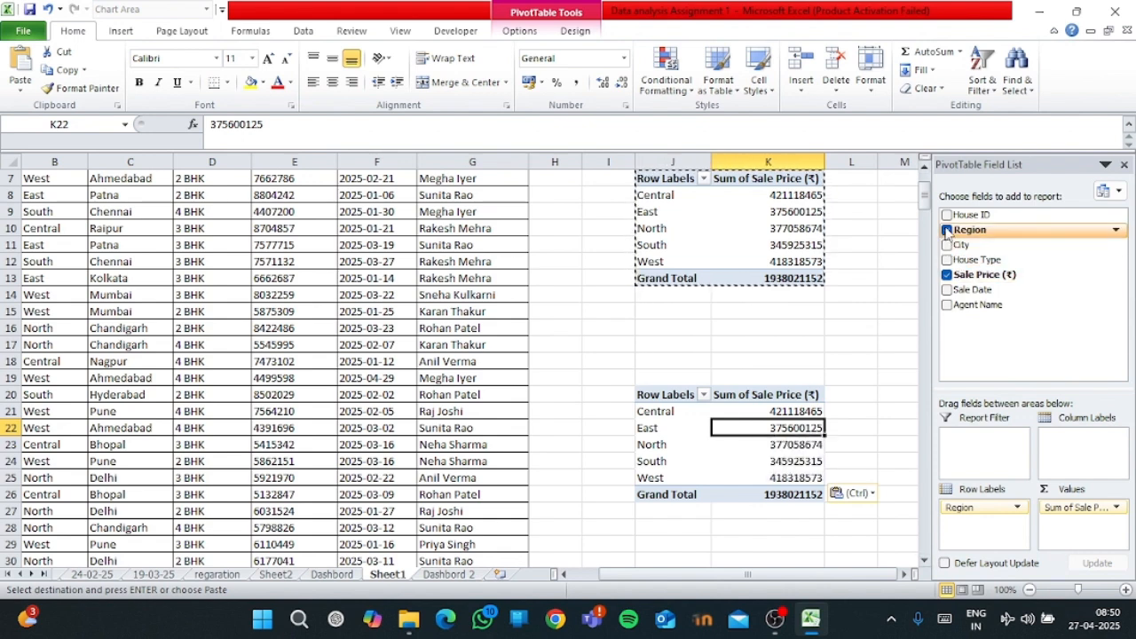
{"action": "left_click", "coordinate": [947, 230]}
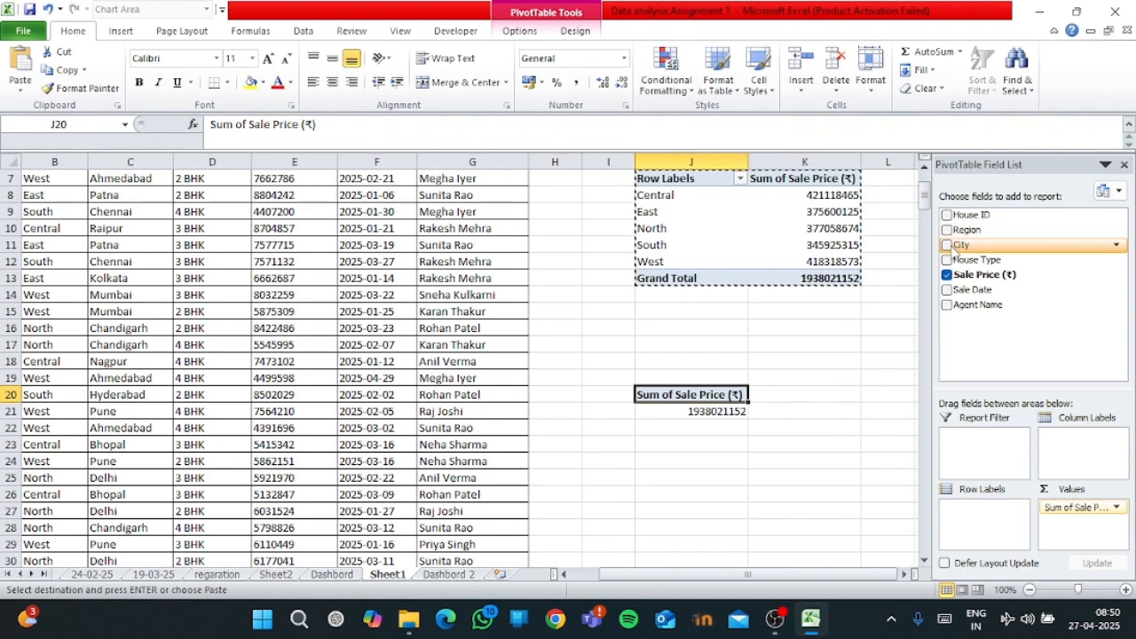
{"action": "left_click_drag", "start_coordinate": [958, 245], "coordinate": [983, 512]}
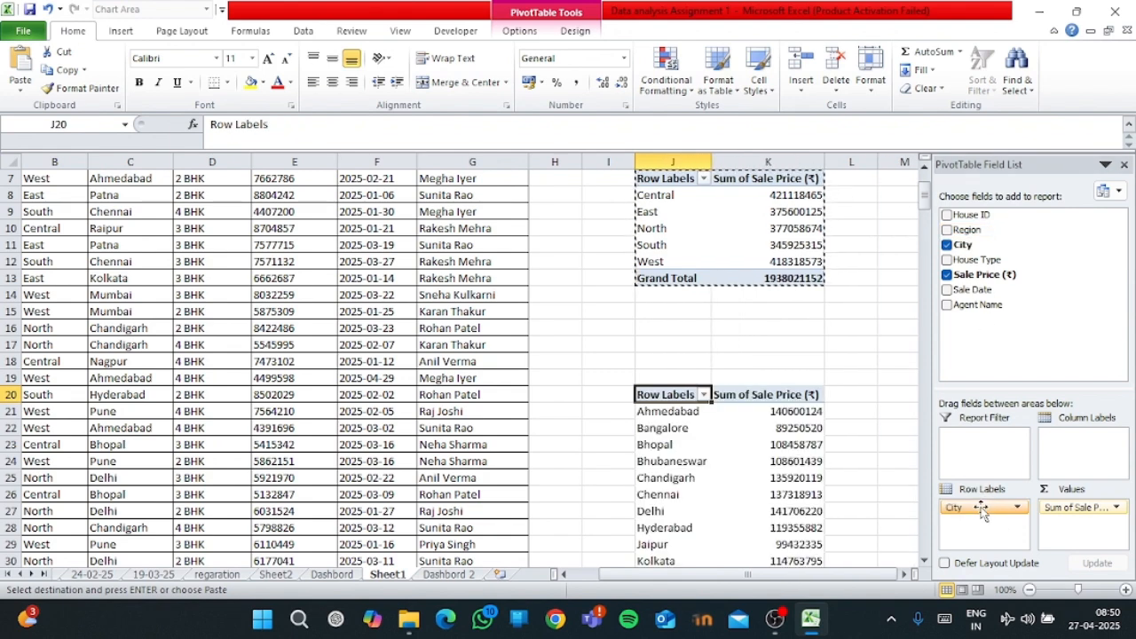
- Insert a 2-D clustered column PivotChart from the PivotTable of sale prices by city
{"action": "scroll", "coordinate": [689, 398], "scroll_direction": "down", "scroll_amount": 3}
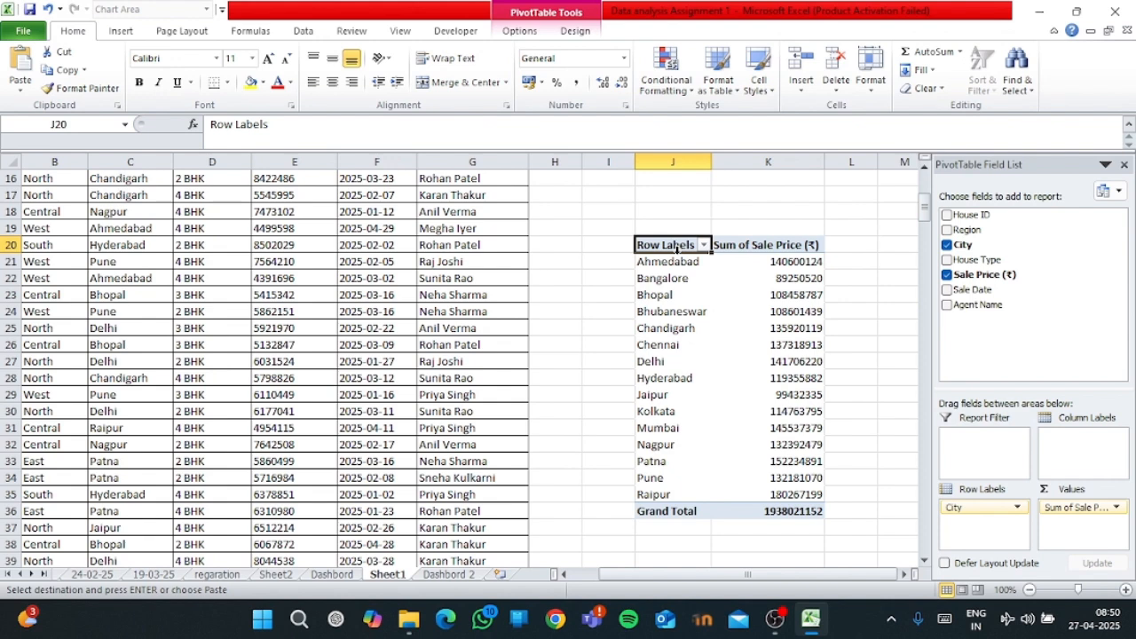
{"action": "left_click", "coordinate": [801, 328]}
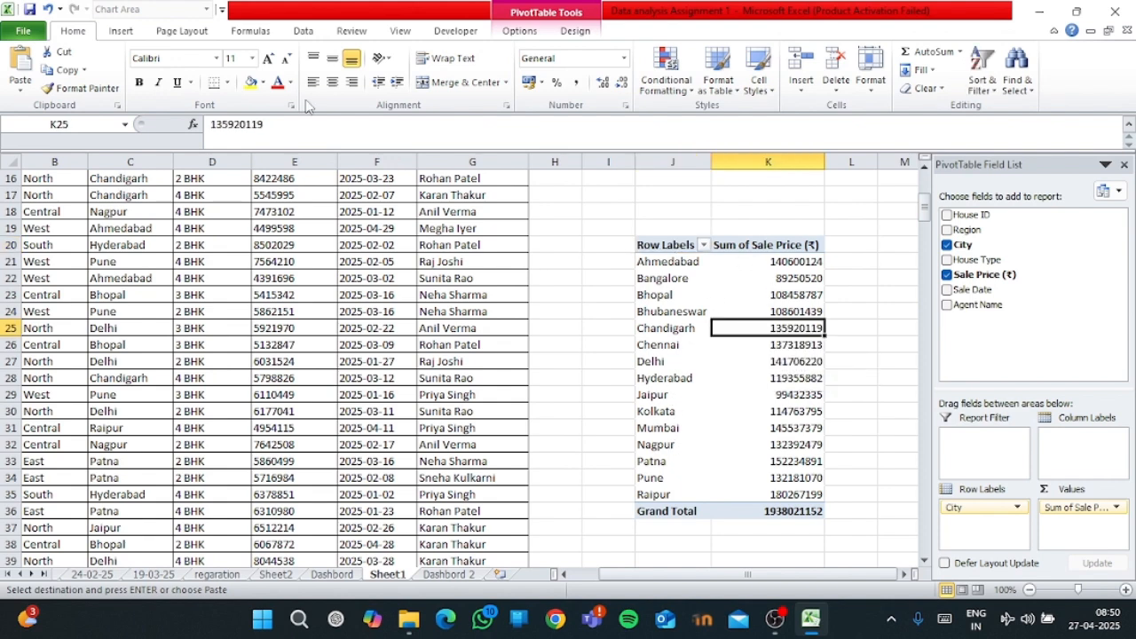
{"action": "left_click", "coordinate": [122, 31]}
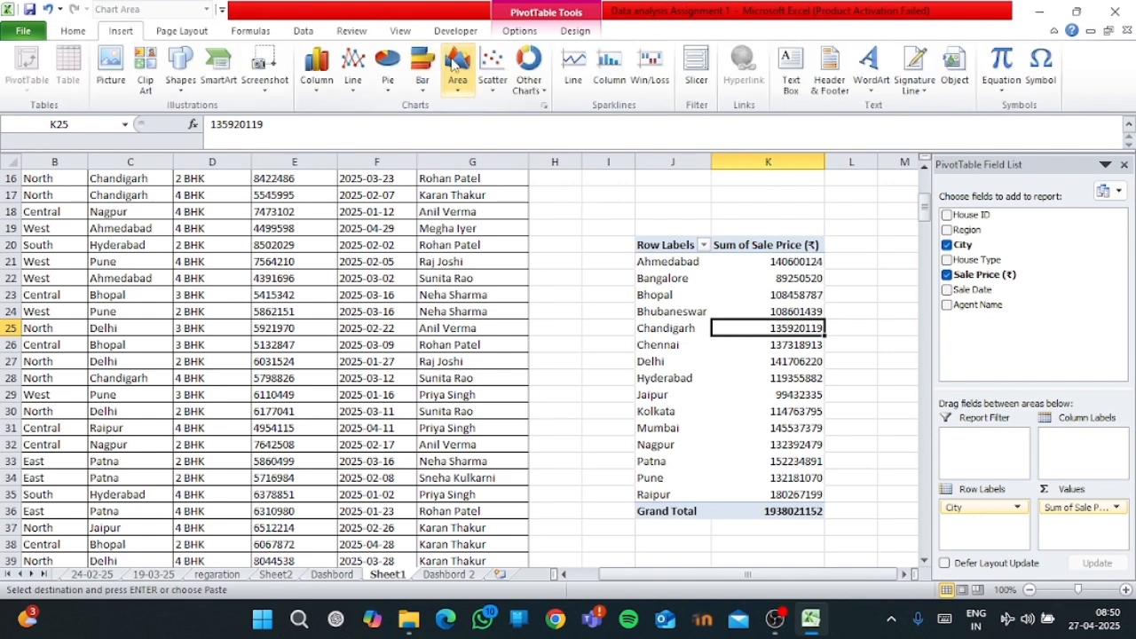
{"action": "left_click", "coordinate": [316, 85]}
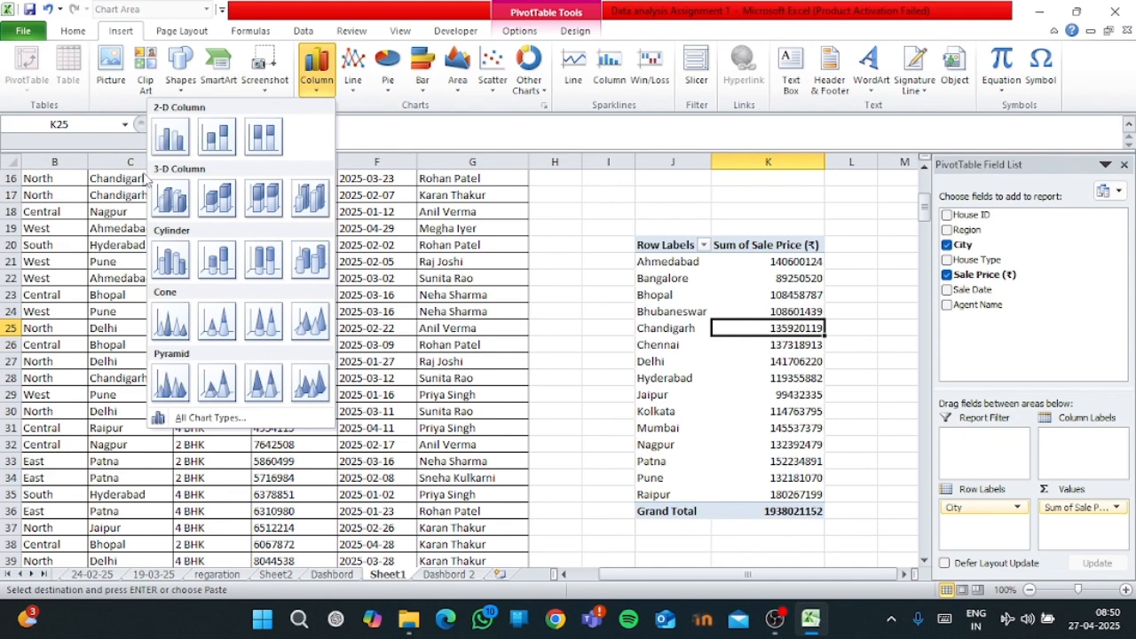
{"action": "left_click", "coordinate": [172, 139]}
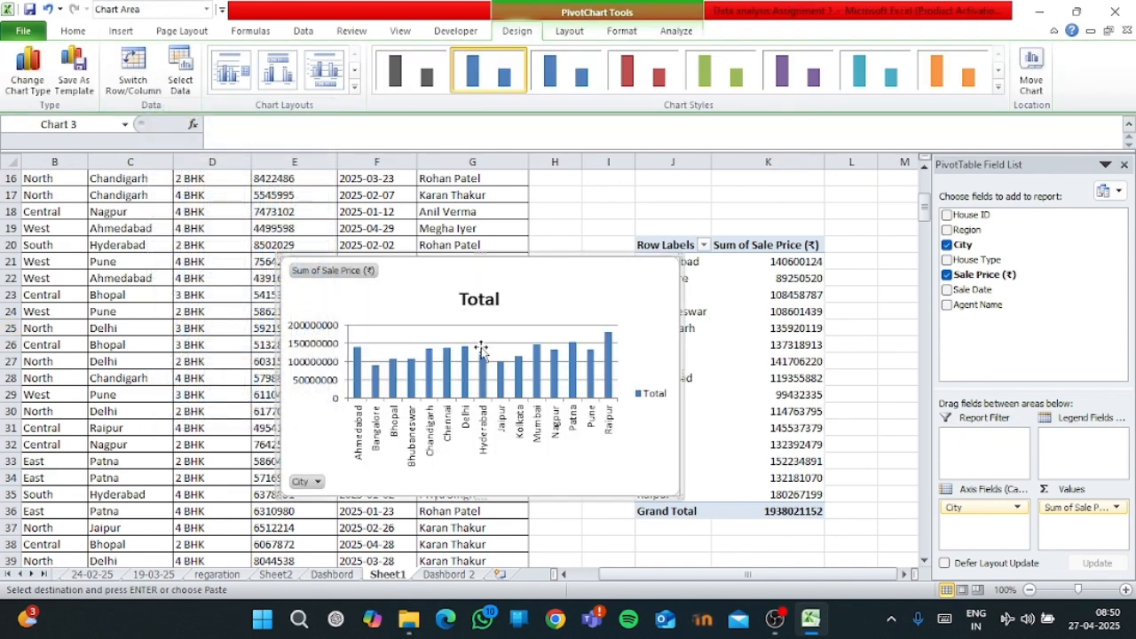
- Change the column chart's title to "Sales Per City"
{"action": "left_click", "coordinate": [501, 303]}
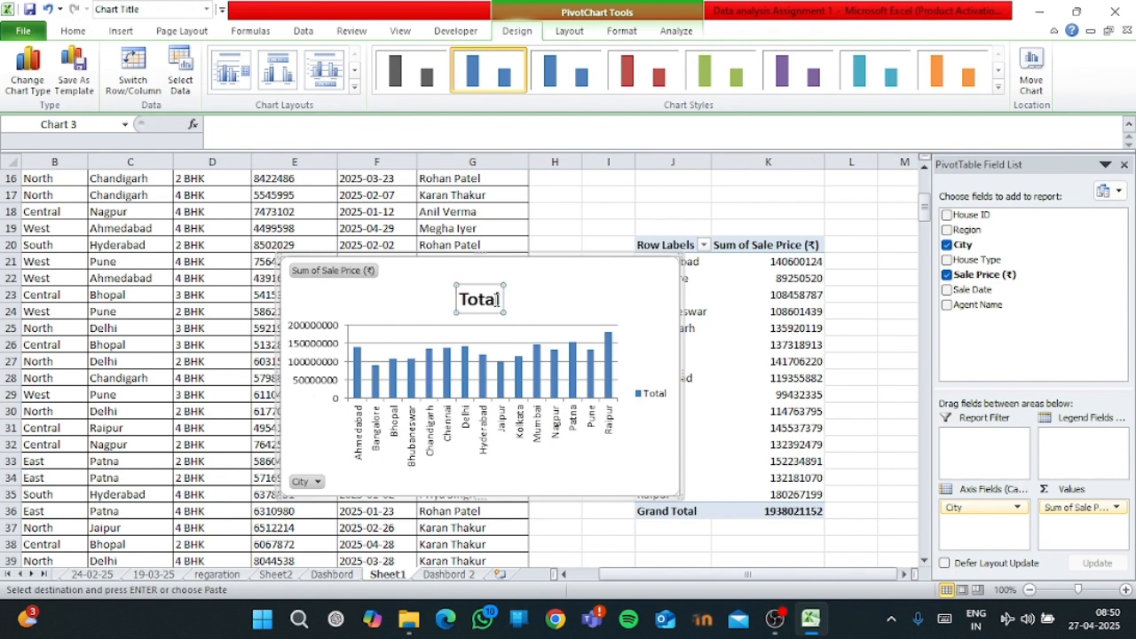
{"action": "key", "text": "BackSpace"}
{"action": "key", "text": "BackSpace"}
{"action": "key", "text": "BackSpace"}
{"action": "key", "text": "BackSpace"}
{"action": "key", "text": "BackSpace"}
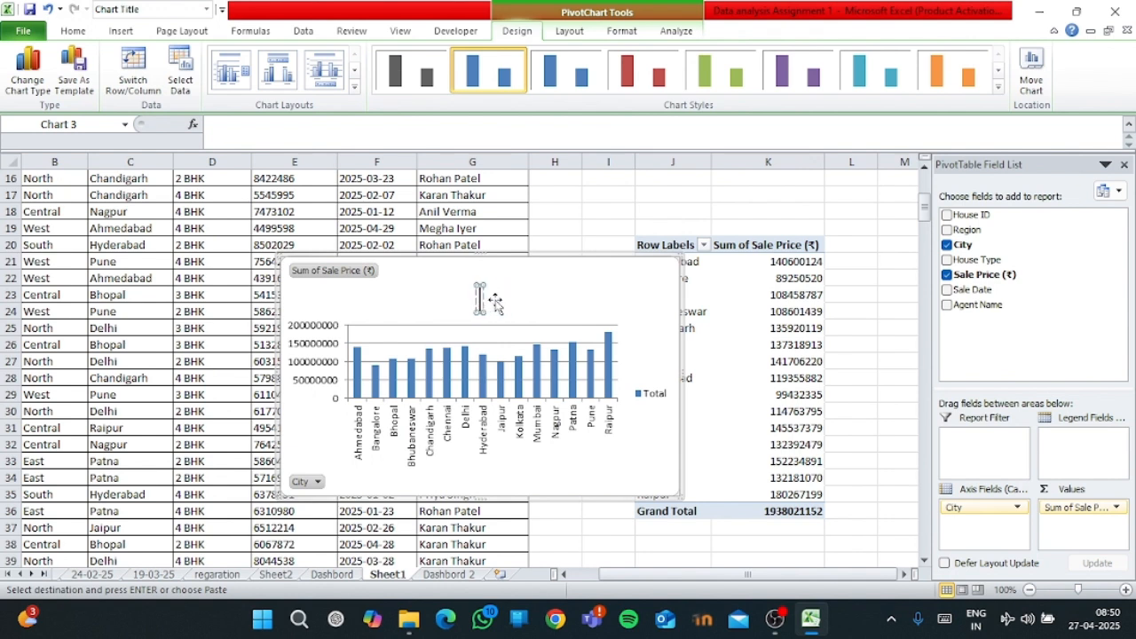
{"action": "type", "text": "Sales"}
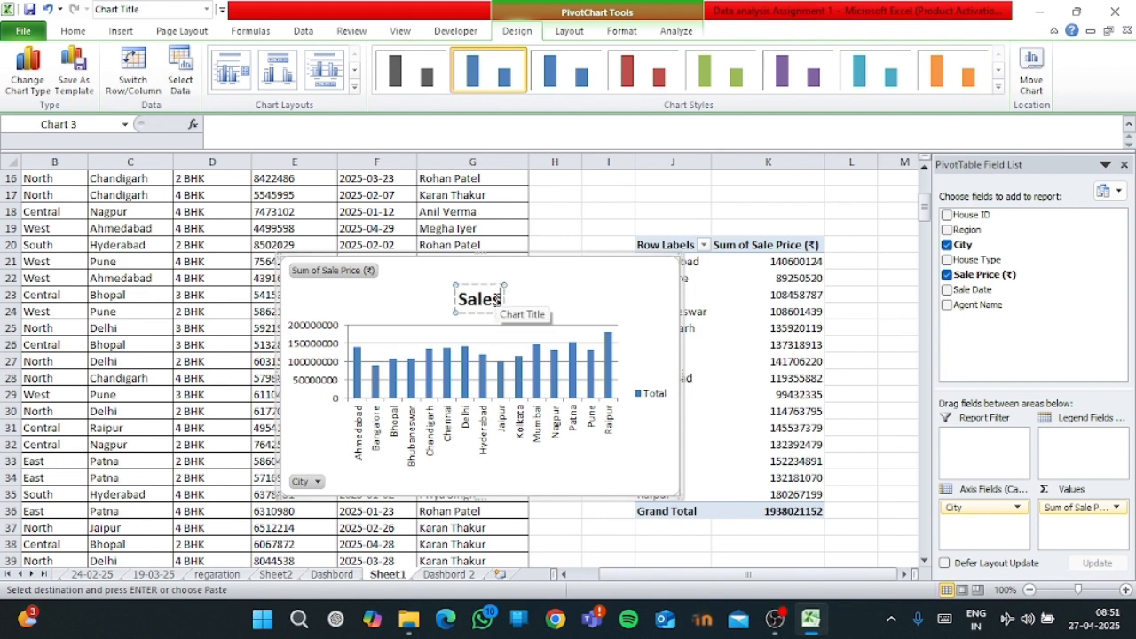
{"action": "type", "text": " Per"}
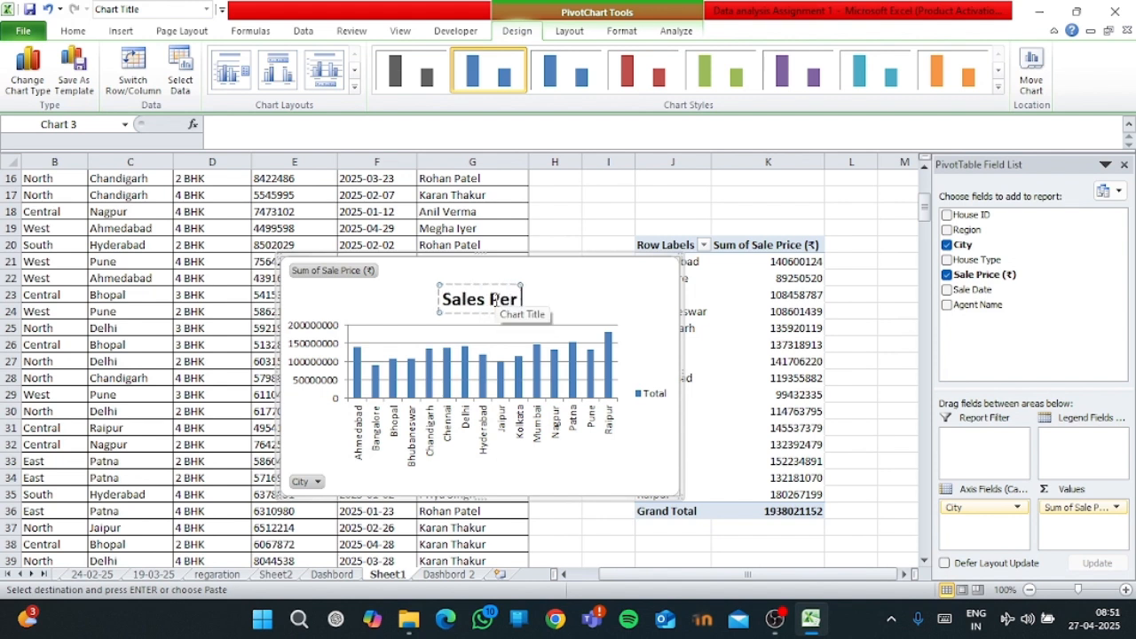
{"action": "type", "text": " Cit"}
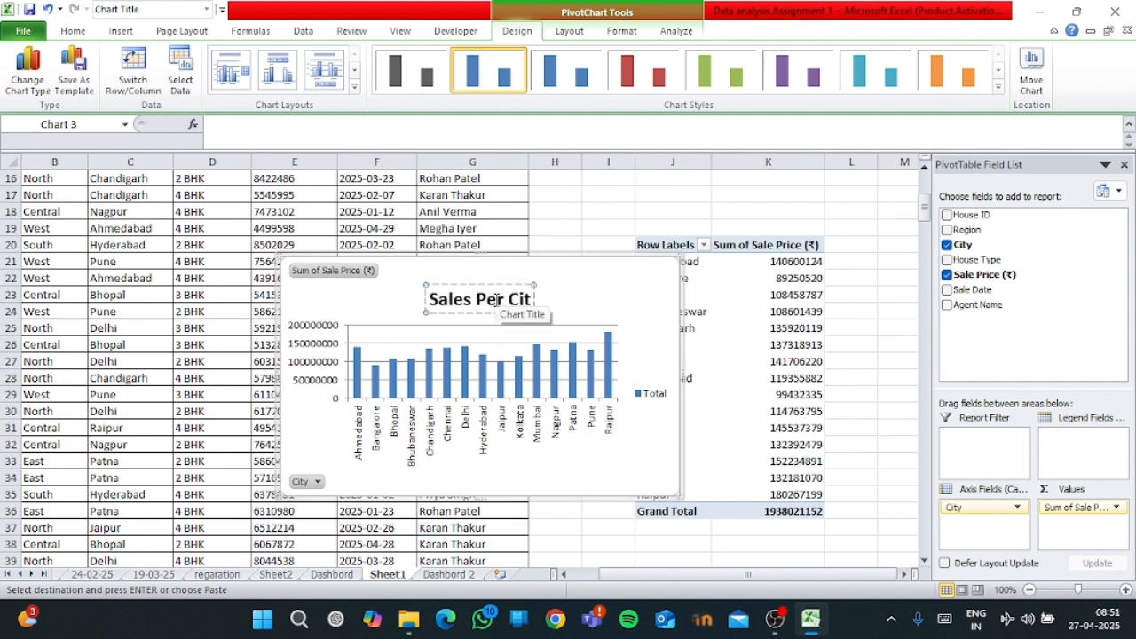
{"action": "type", "text": "y"}
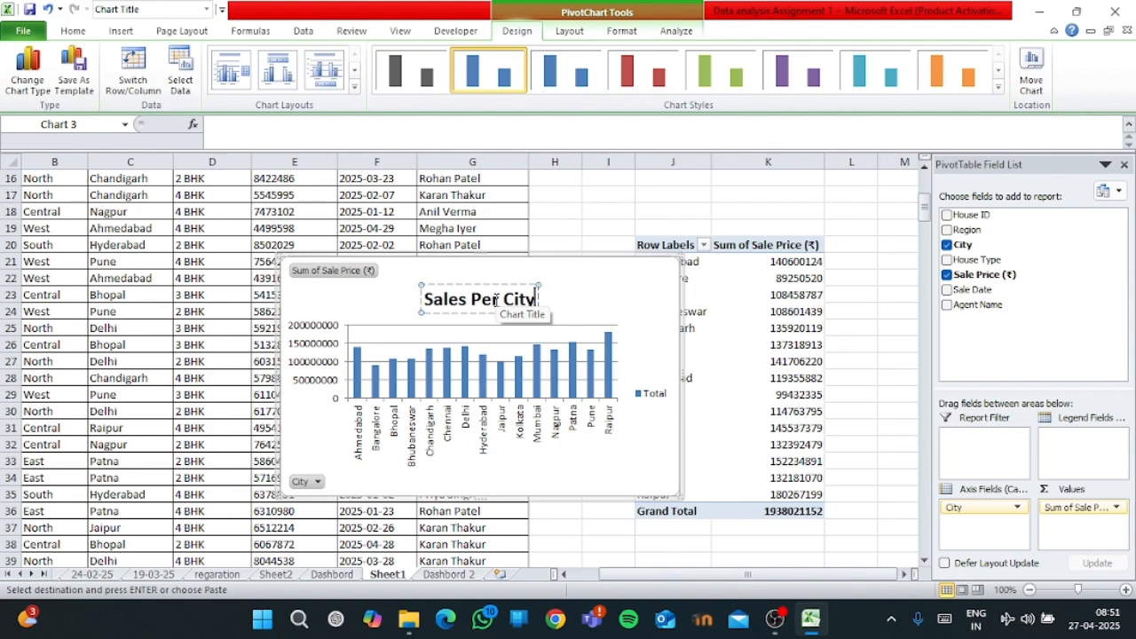
{"action": "left_click", "coordinate": [664, 298]}
- Hide all field buttons on the Sales Per City chart and delete its vertical value axis
{"action": "right_click", "coordinate": [357, 276]}
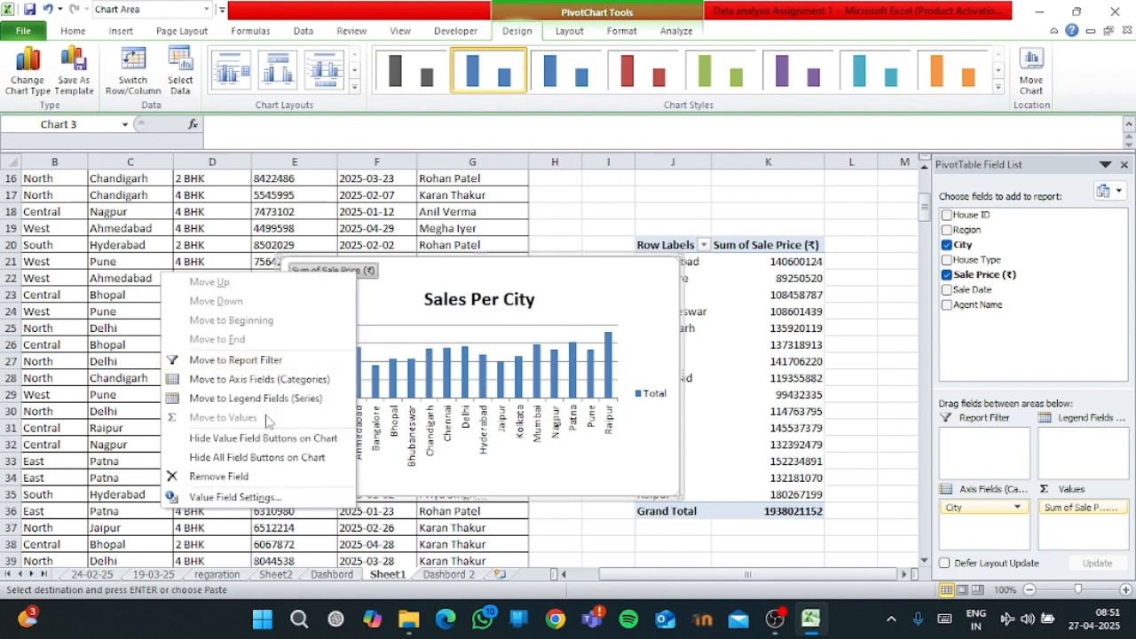
{"action": "left_click", "coordinate": [271, 463]}
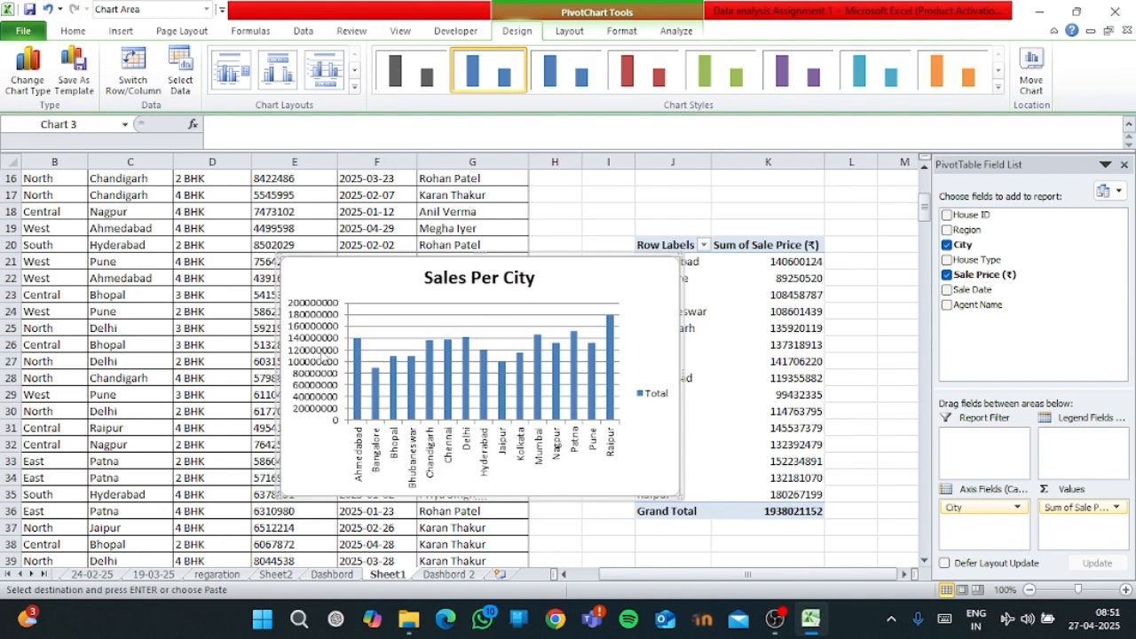
{"action": "left_click", "coordinate": [322, 358]}
{"action": "key", "text": "Delete"}
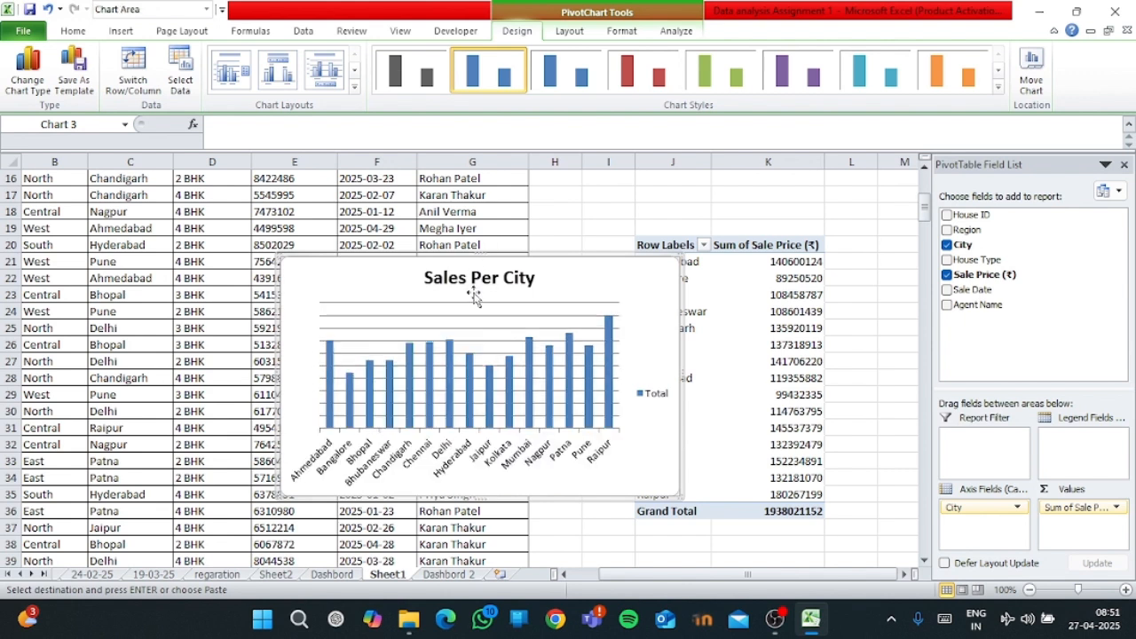
- Delete the horizontal gridlines and the legend from the Sales Per City chart
{"action": "left_click", "coordinate": [461, 317]}
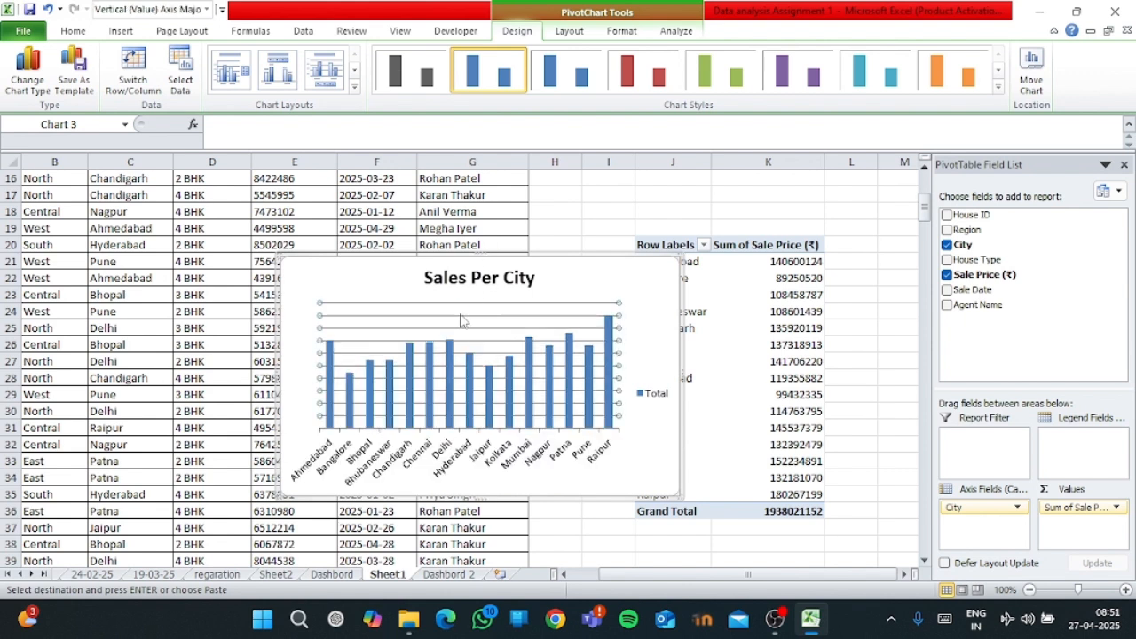
{"action": "key", "text": "Delete"}
{"action": "left_click", "coordinate": [666, 397]}
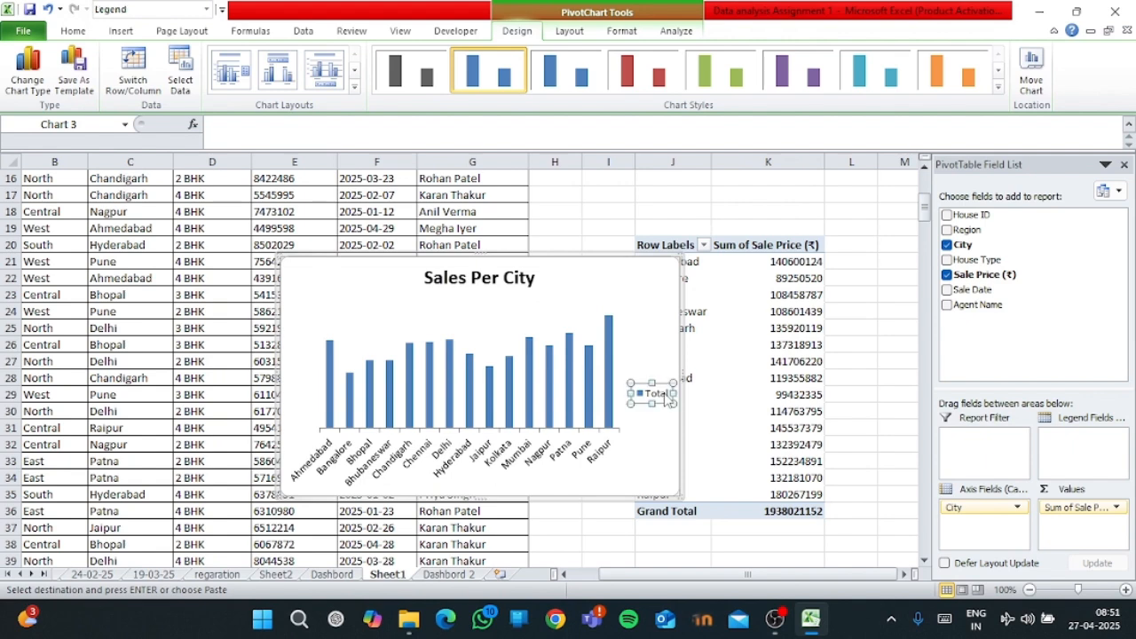
{"action": "key", "text": "Delete"}
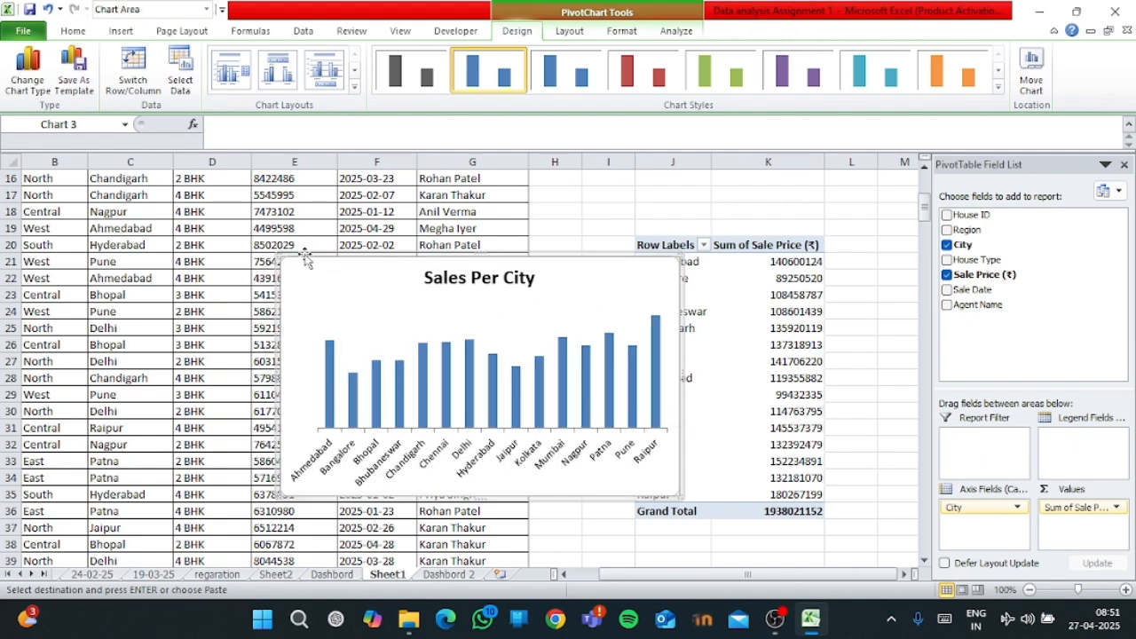
- Add data labels to the Sales Per City chart, positioned at the inside end of the columns
{"action": "left_click", "coordinate": [569, 31]}
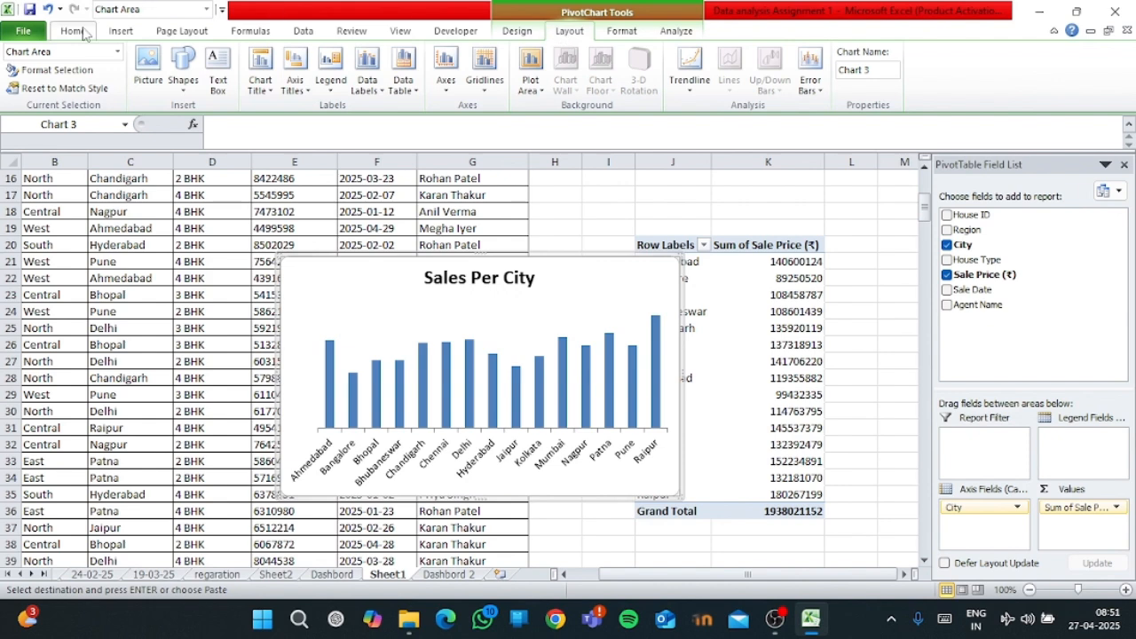
{"action": "left_click", "coordinate": [373, 89]}
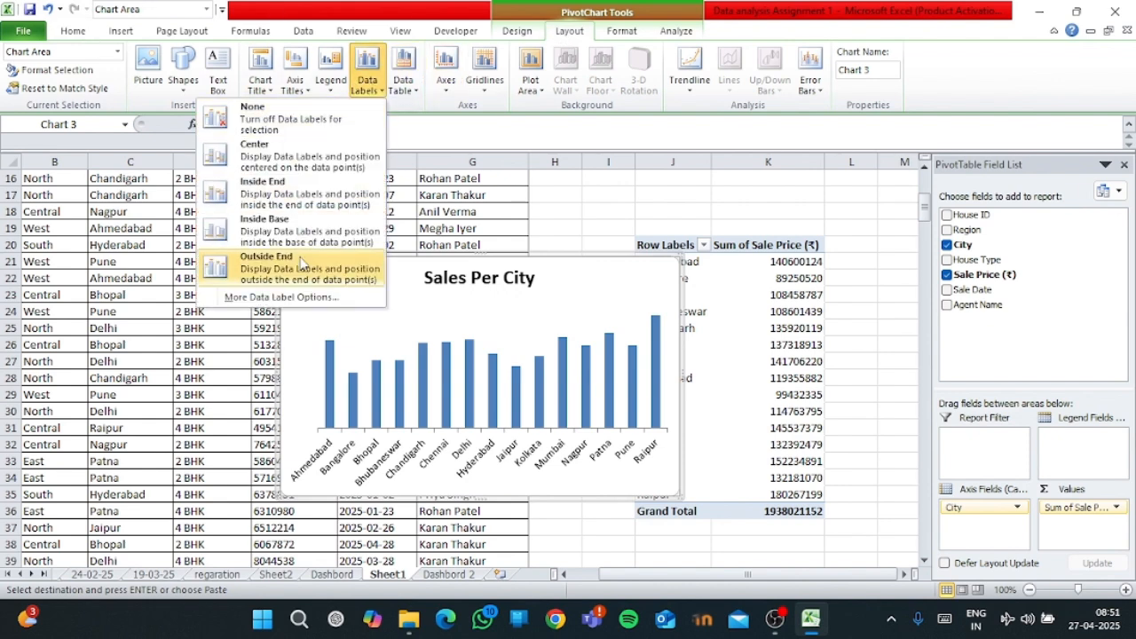
{"action": "left_click", "coordinate": [266, 195]}
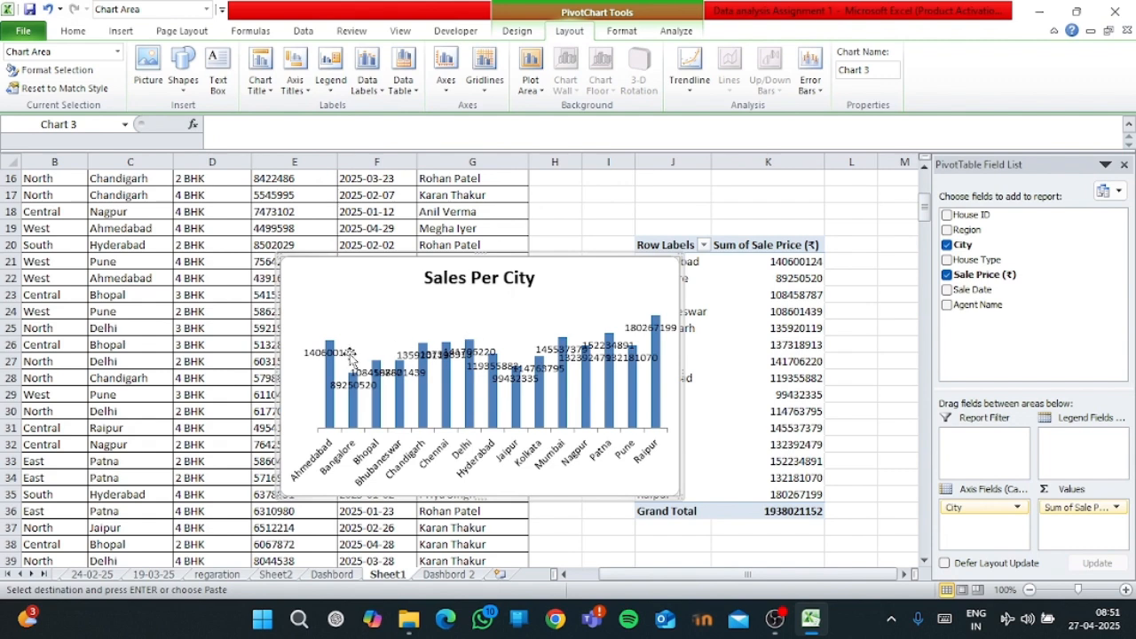
- Set the text direction of the Sales Per City data labels to rotate all text 270°
{"action": "right_click", "coordinate": [309, 357]}
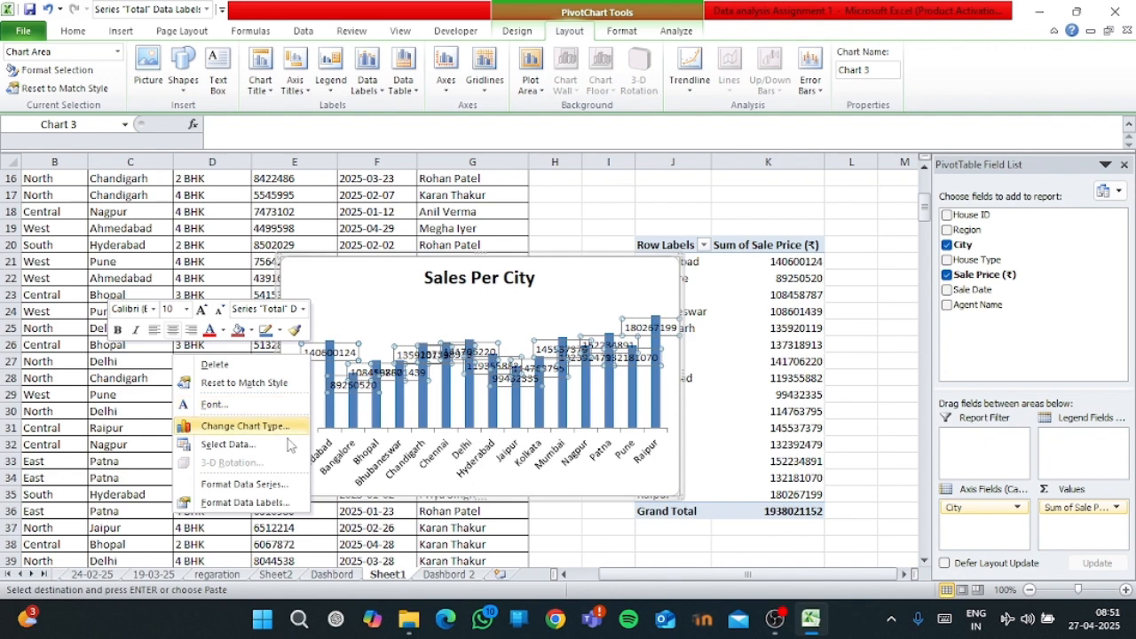
{"action": "left_click", "coordinate": [271, 503]}
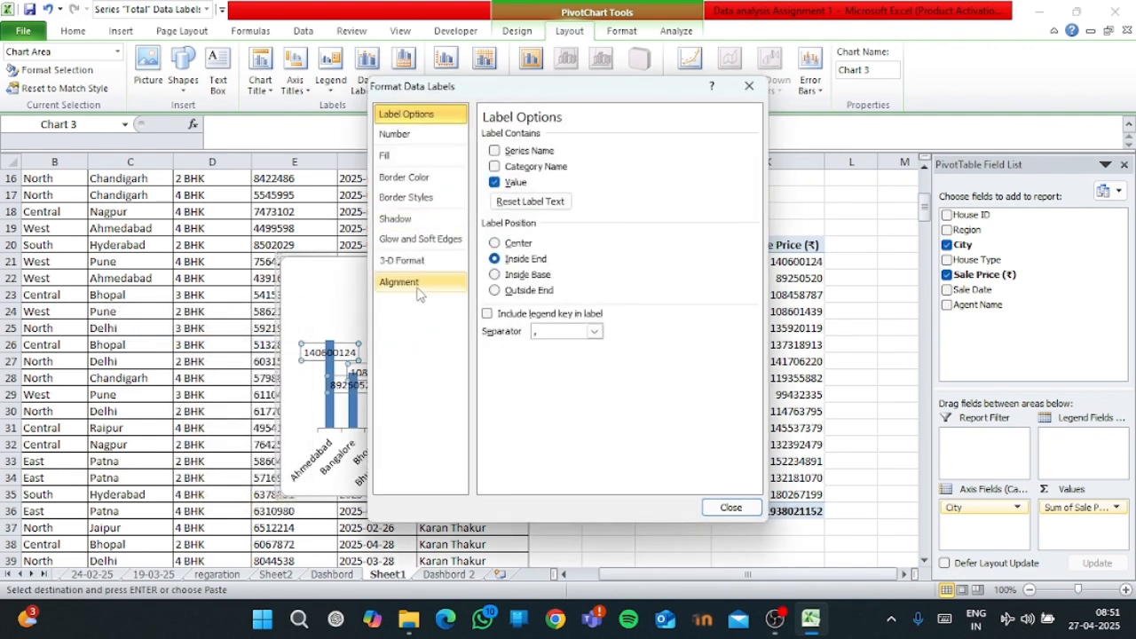
{"action": "left_click", "coordinate": [420, 284]}
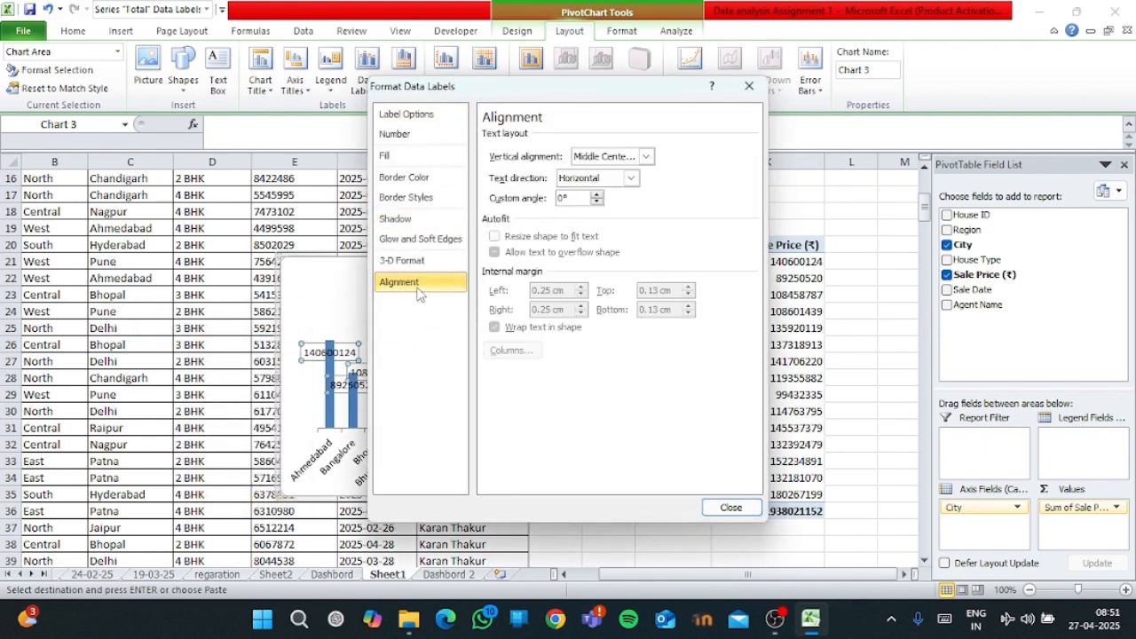
{"action": "left_click", "coordinate": [632, 179]}
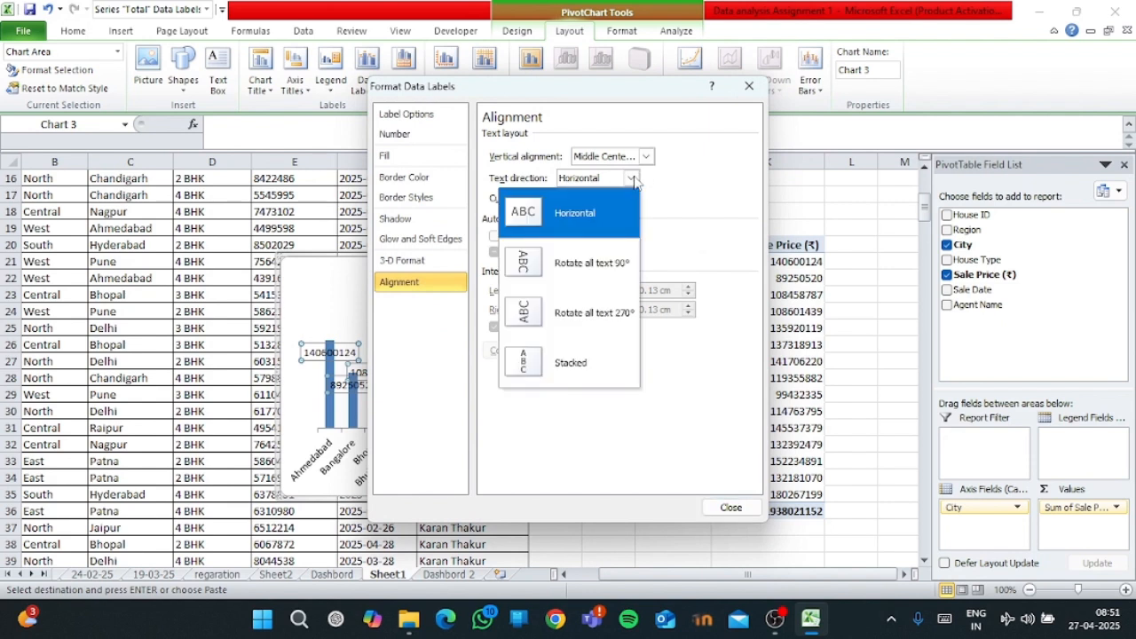
{"action": "left_click", "coordinate": [562, 306]}
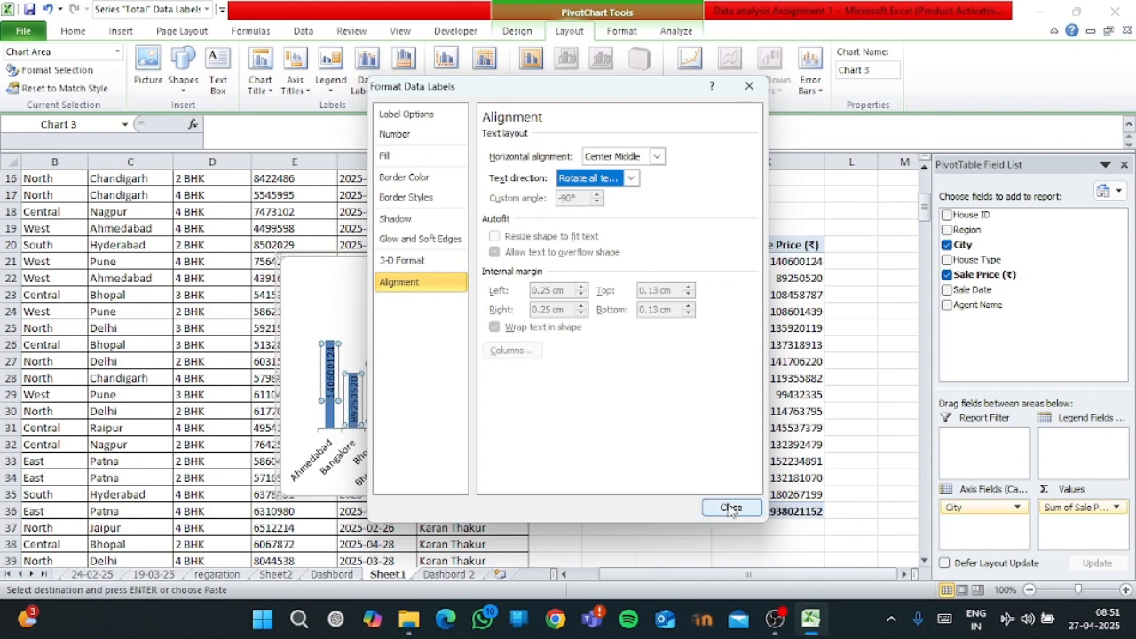
{"action": "left_click", "coordinate": [730, 507]}
- Enlarge the Sales Per City chart and move it from Sheet1 to cell J3 of the "Dashbord 2" sheet
{"action": "left_click", "coordinate": [585, 293]}
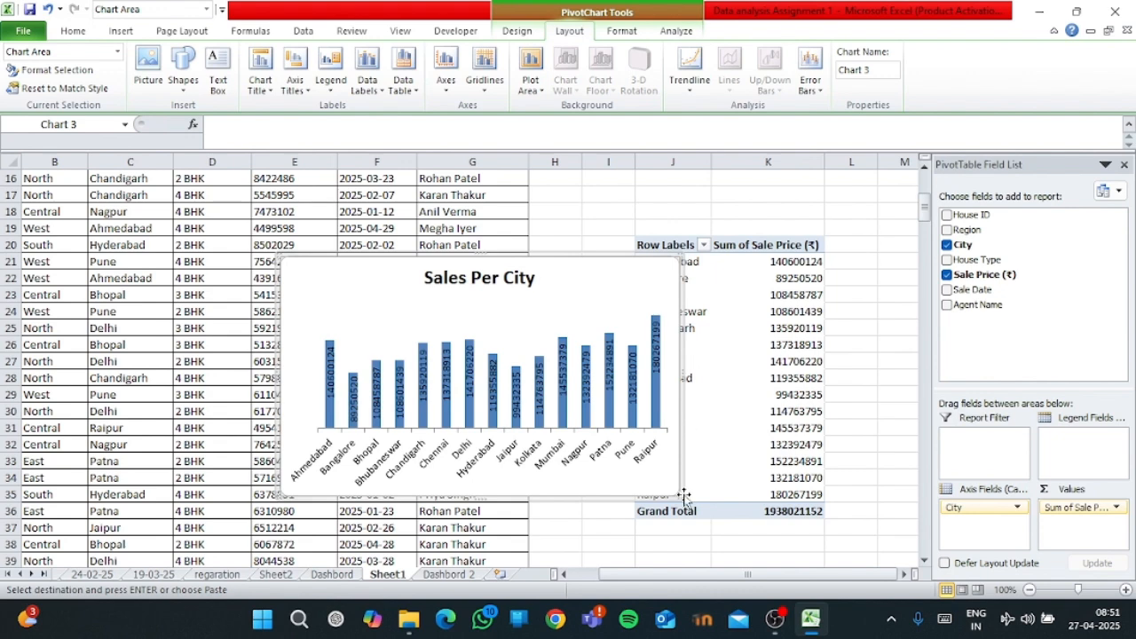
{"action": "left_click_drag", "start_coordinate": [678, 497], "coordinate": [751, 535]}
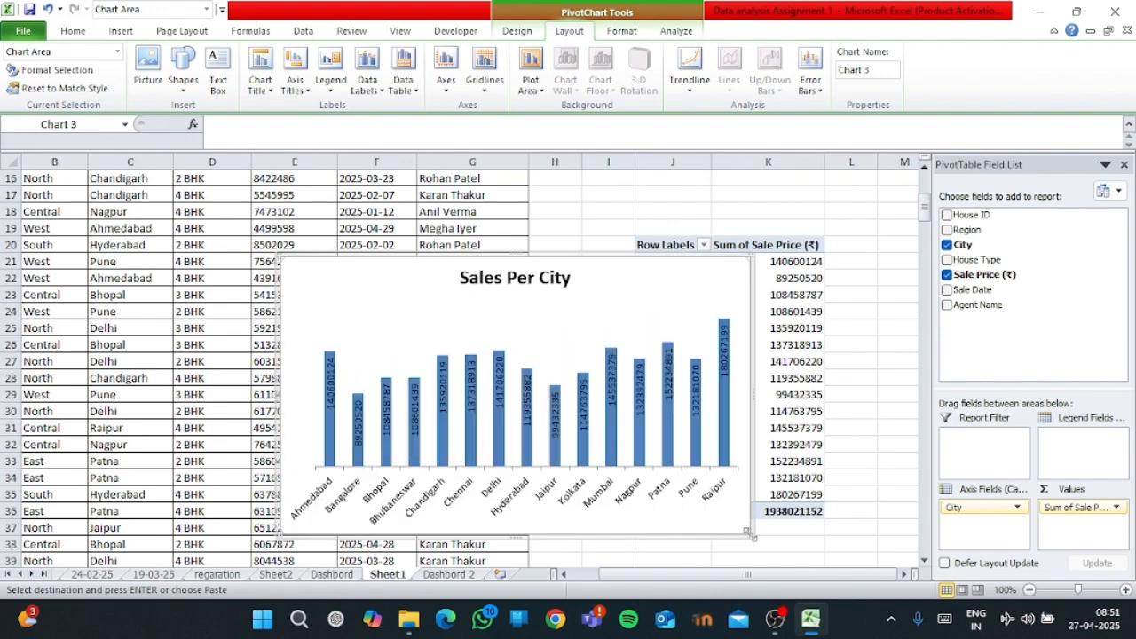
{"action": "left_click", "coordinate": [695, 304]}
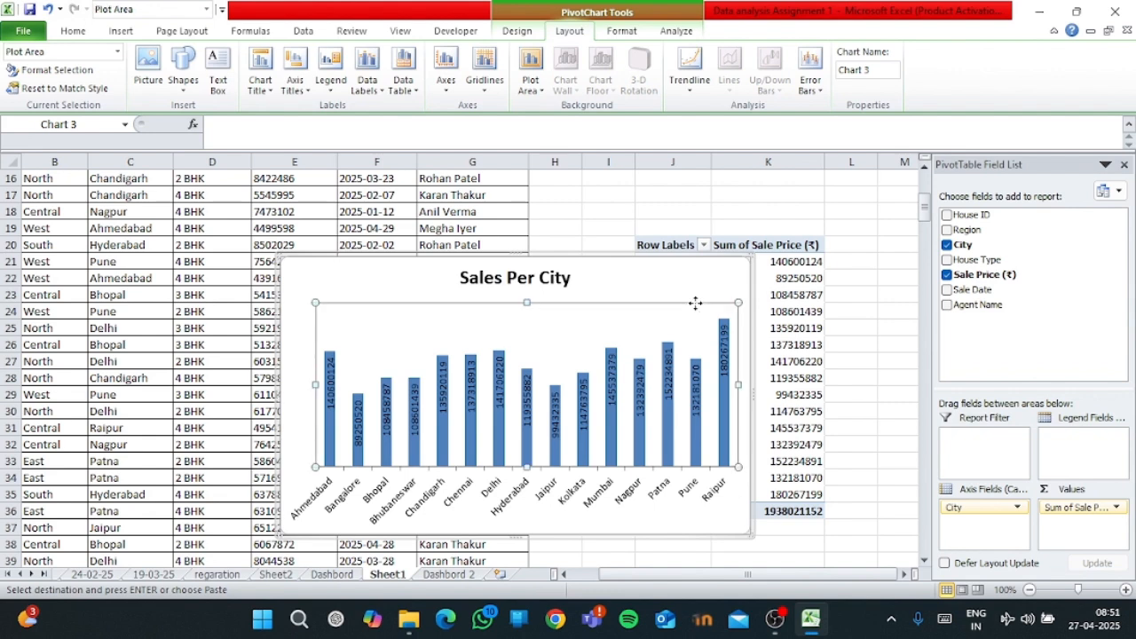
{"action": "left_click", "coordinate": [722, 284]}
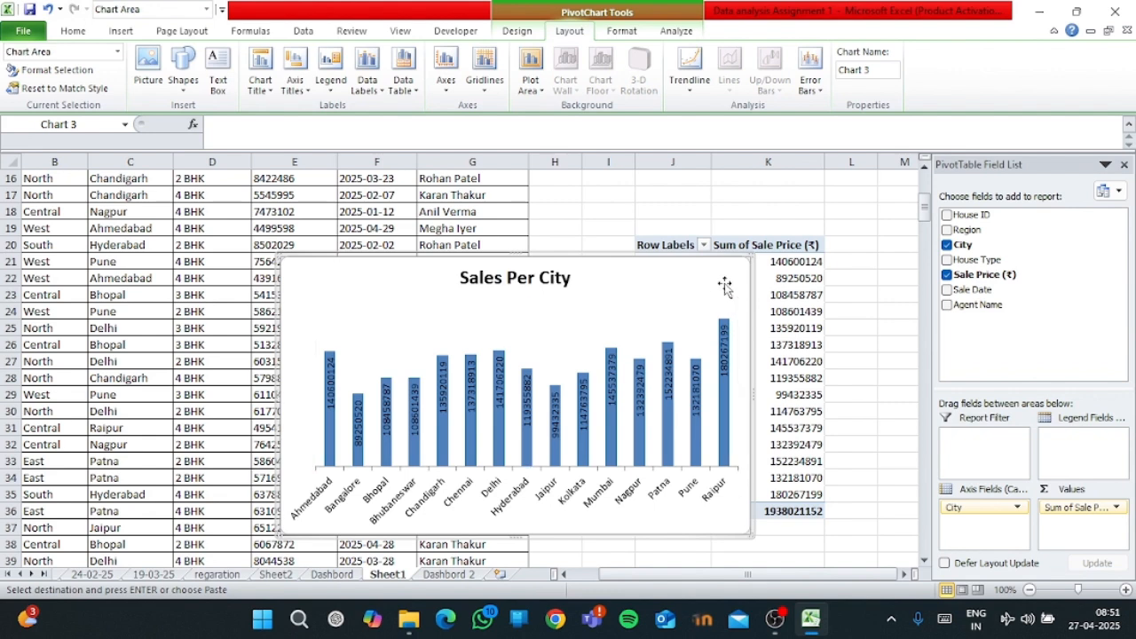
{"action": "key", "text": "Delete"}
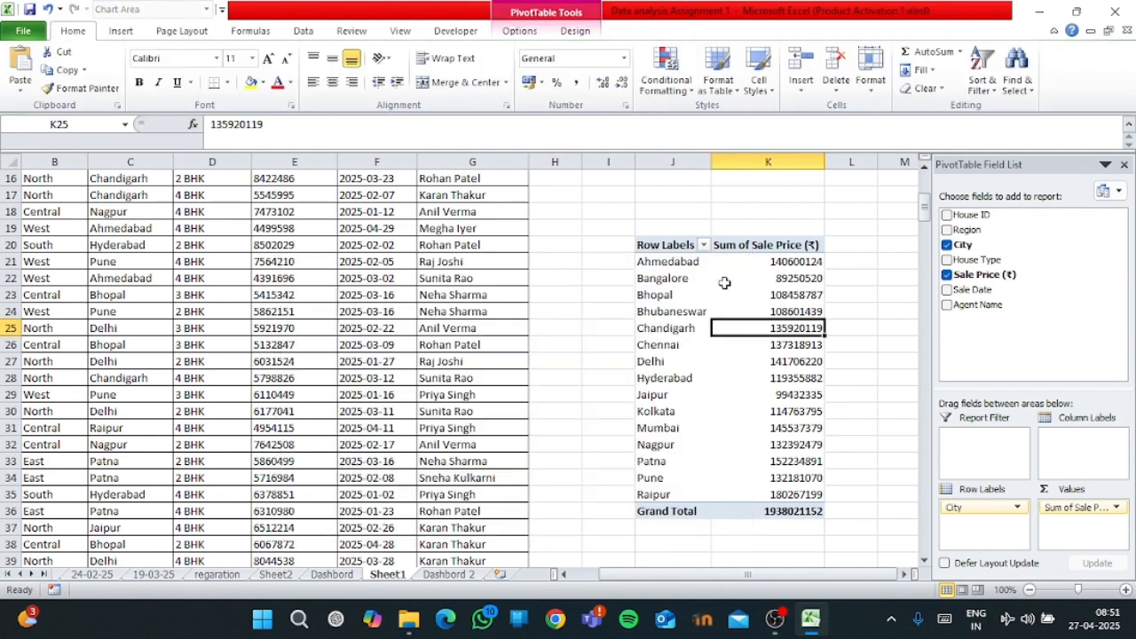
{"action": "left_click", "coordinate": [468, 578]}
{"action": "left_click", "coordinate": [544, 213]}
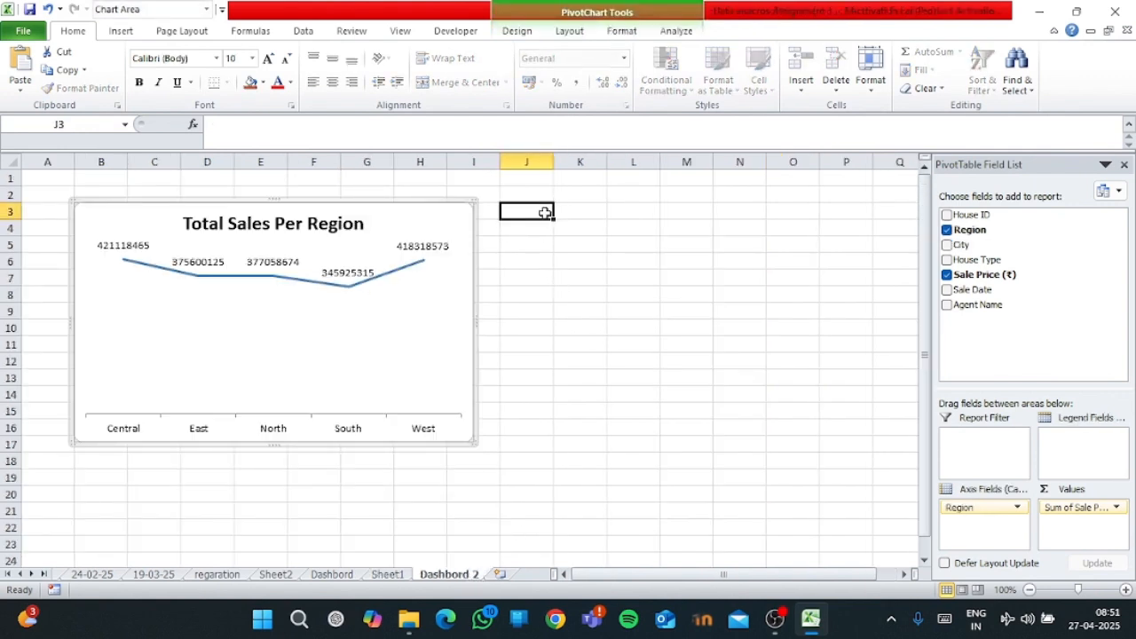
{"action": "key", "text": "ctrl+v"}
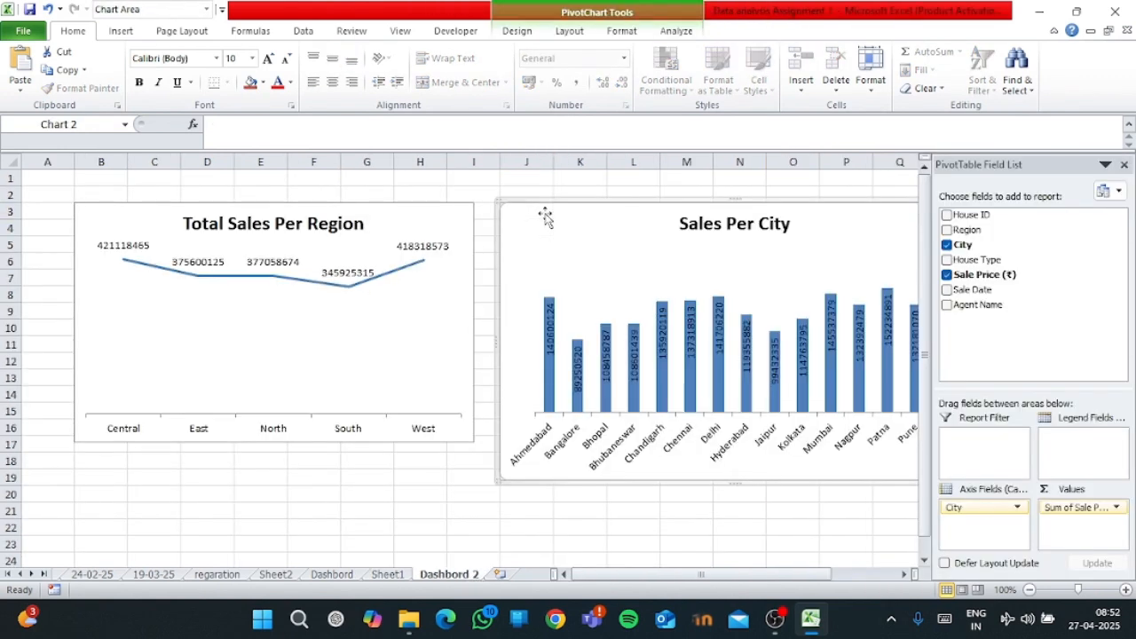
{"action": "scroll", "coordinate": [585, 419], "scroll_direction": "down", "scroll_amount": 2}
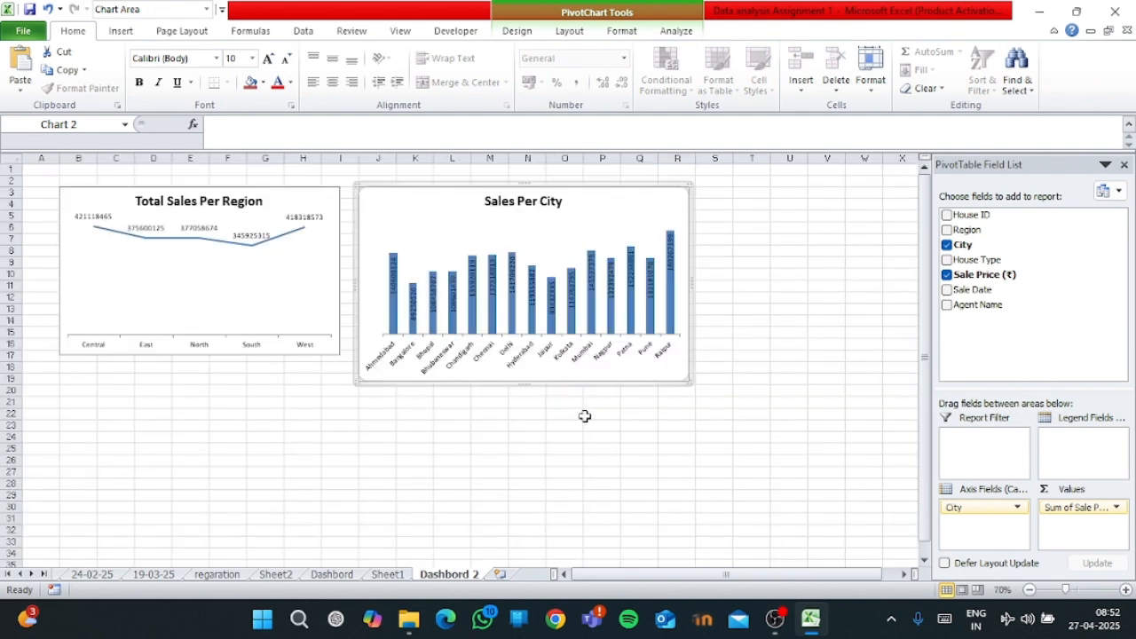
- Copy the whole PivotTable of sale prices by city on Sheet1 and paste the copy at cell J44
{"action": "left_click", "coordinate": [388, 575]}
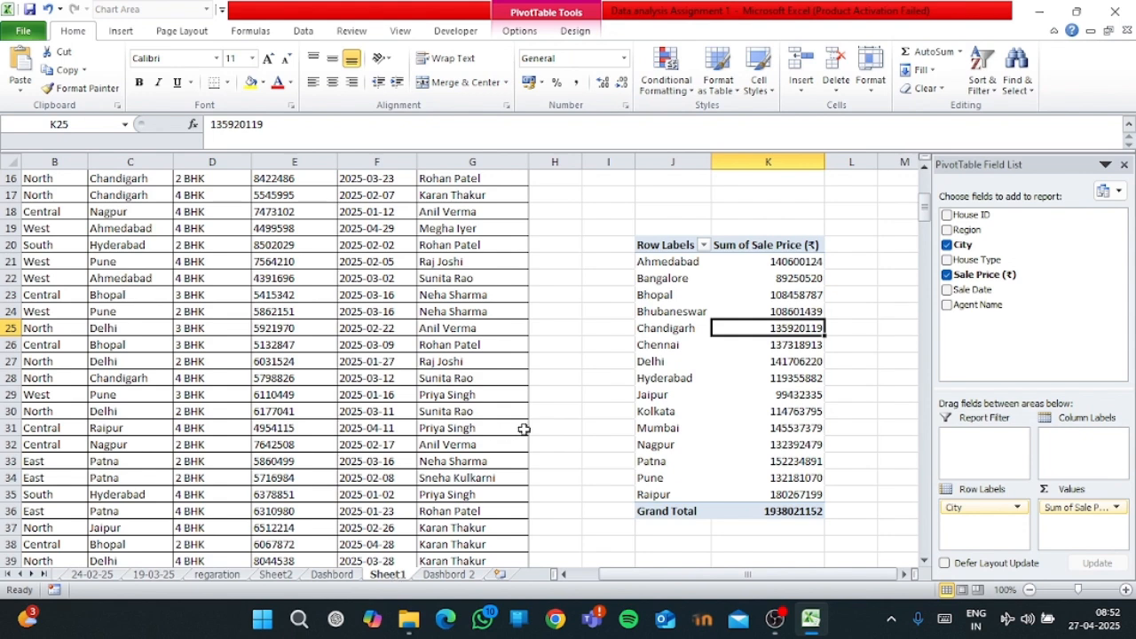
{"action": "left_click", "coordinate": [673, 243]}
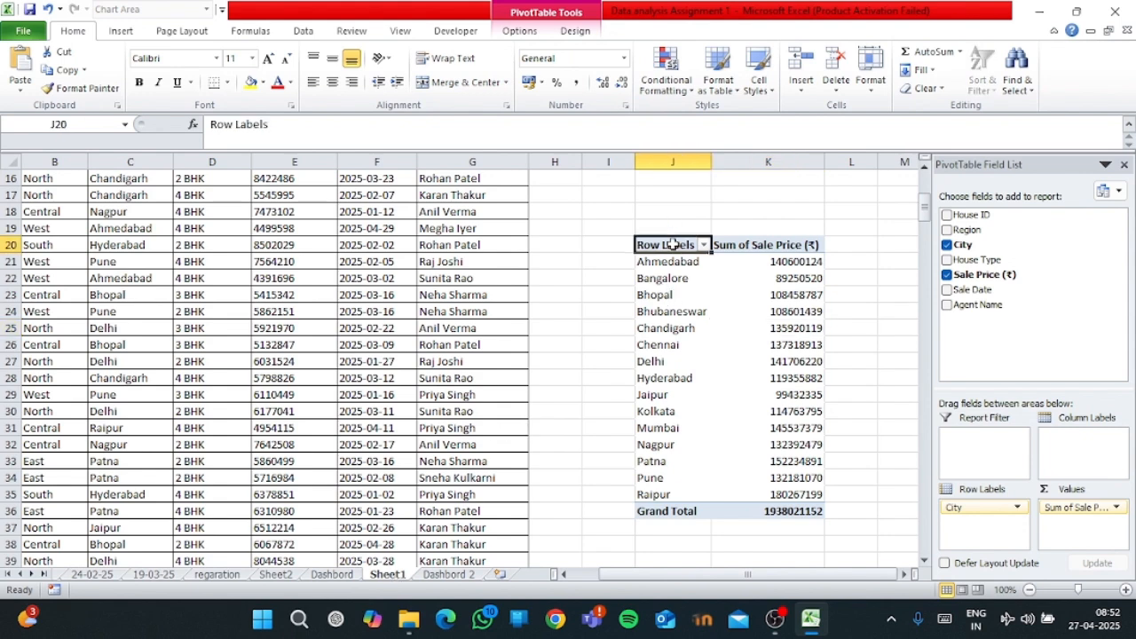
{"action": "key", "text": "ctrl+a"}
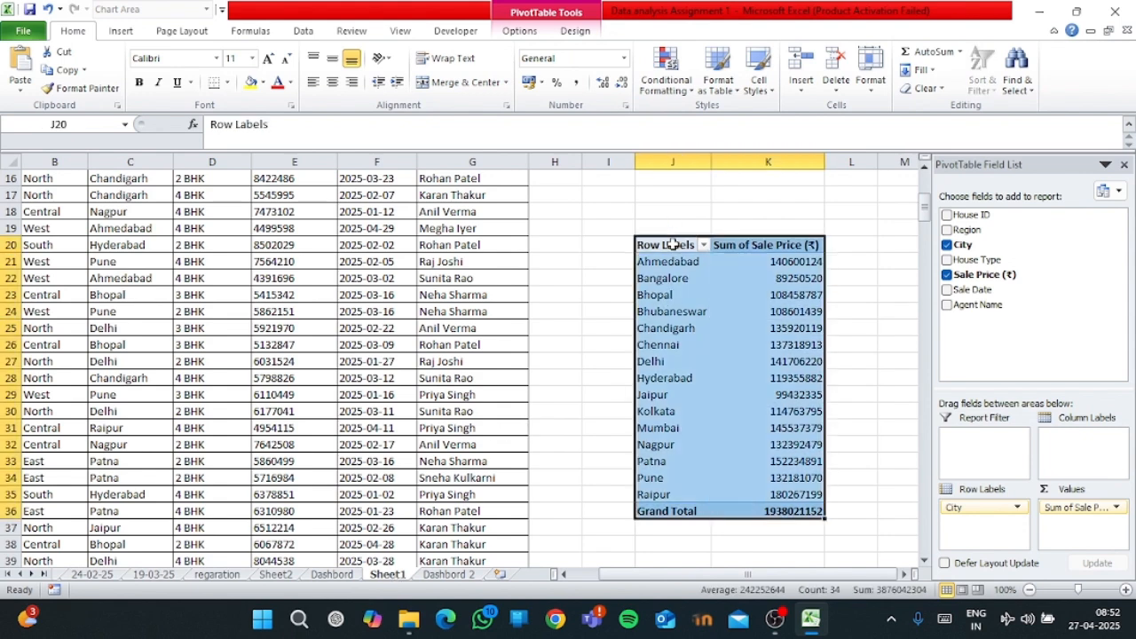
{"action": "key", "text": "ctrl+c"}
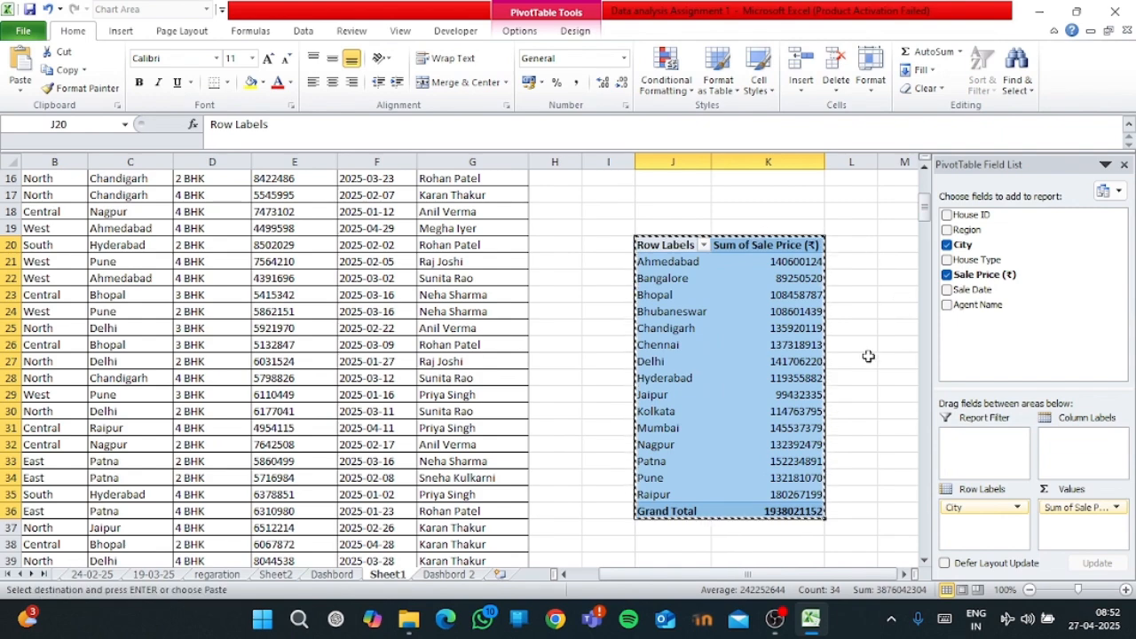
{"action": "scroll", "coordinate": [764, 314], "scroll_direction": "down", "scroll_amount": 6}
{"action": "left_click", "coordinate": [667, 345]}
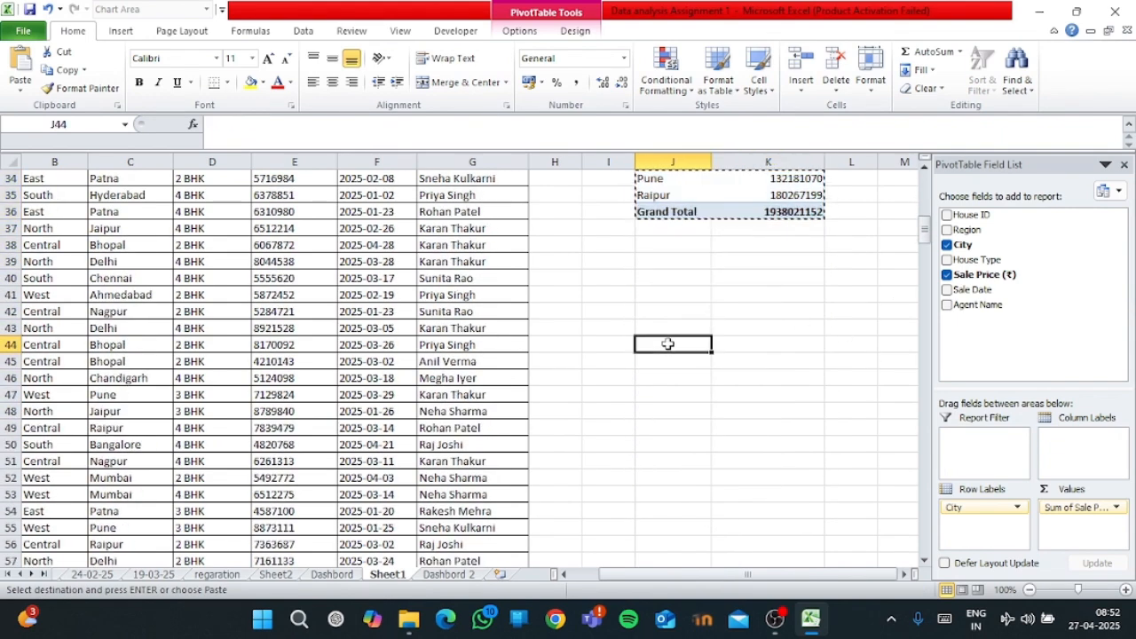
{"action": "key", "text": "ctrl+v"}
- Add House Type to the row labels of the copied PivotTable and remove the City field
{"action": "left_click", "coordinate": [750, 427]}
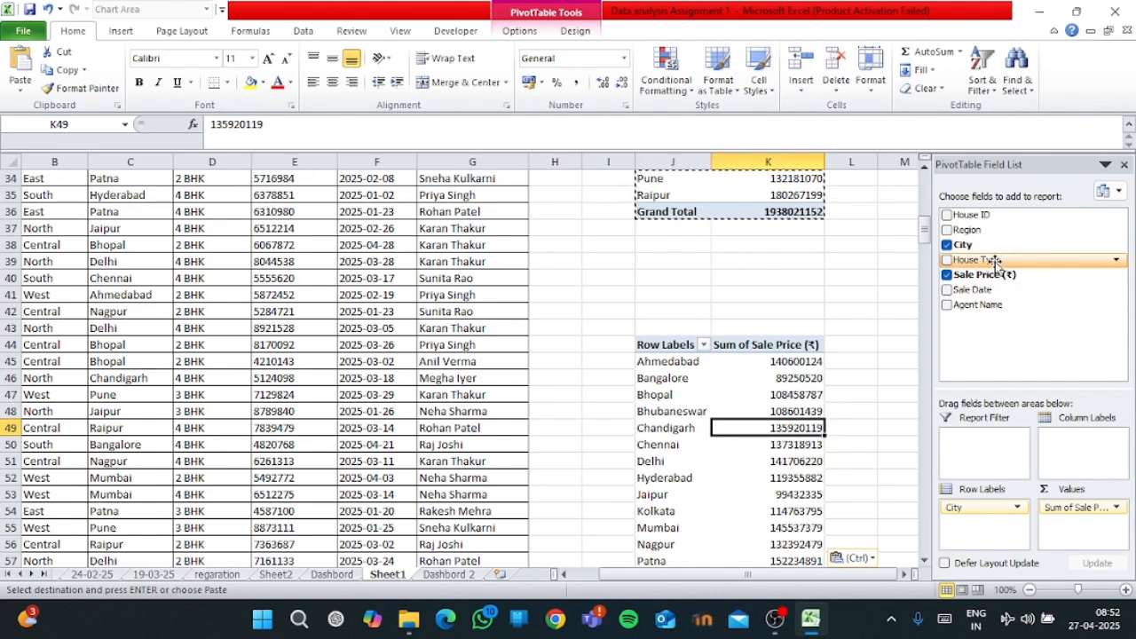
{"action": "left_click_drag", "start_coordinate": [994, 260], "coordinate": [987, 527]}
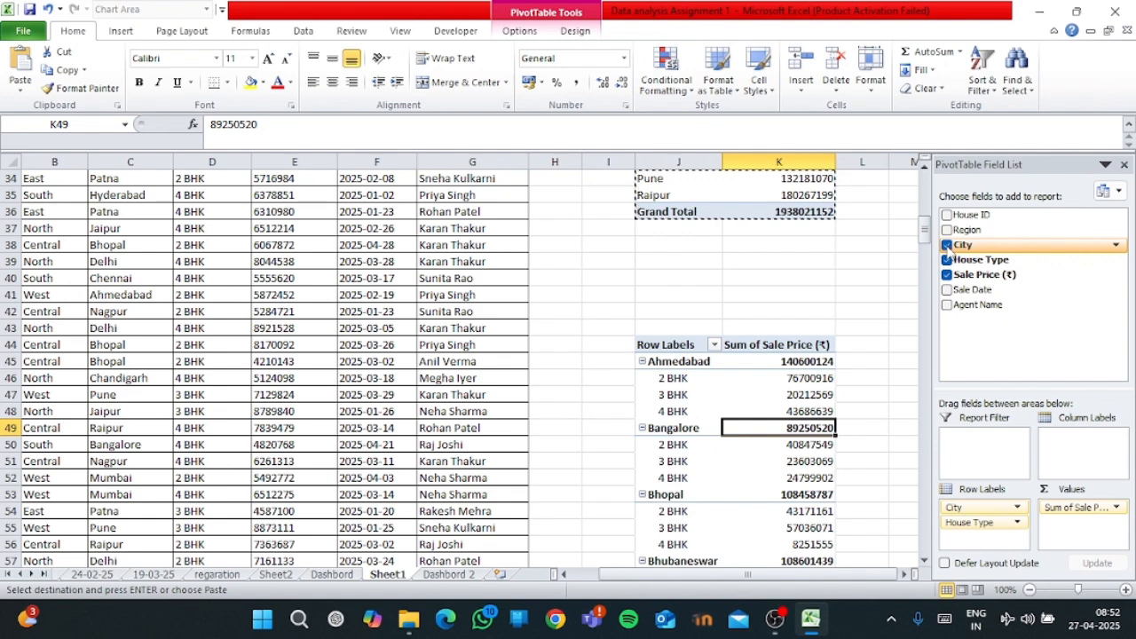
{"action": "left_click", "coordinate": [947, 246]}
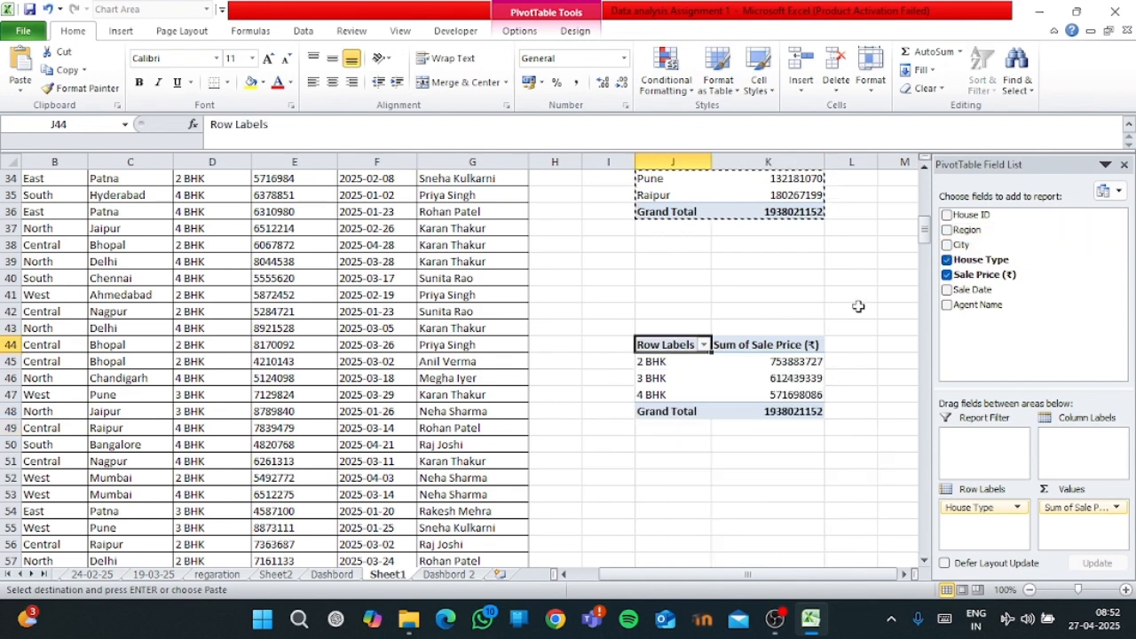
- Insert a 2-D clustered bar PivotChart from the PivotTable of sale prices by house type
{"action": "left_click", "coordinate": [691, 377]}
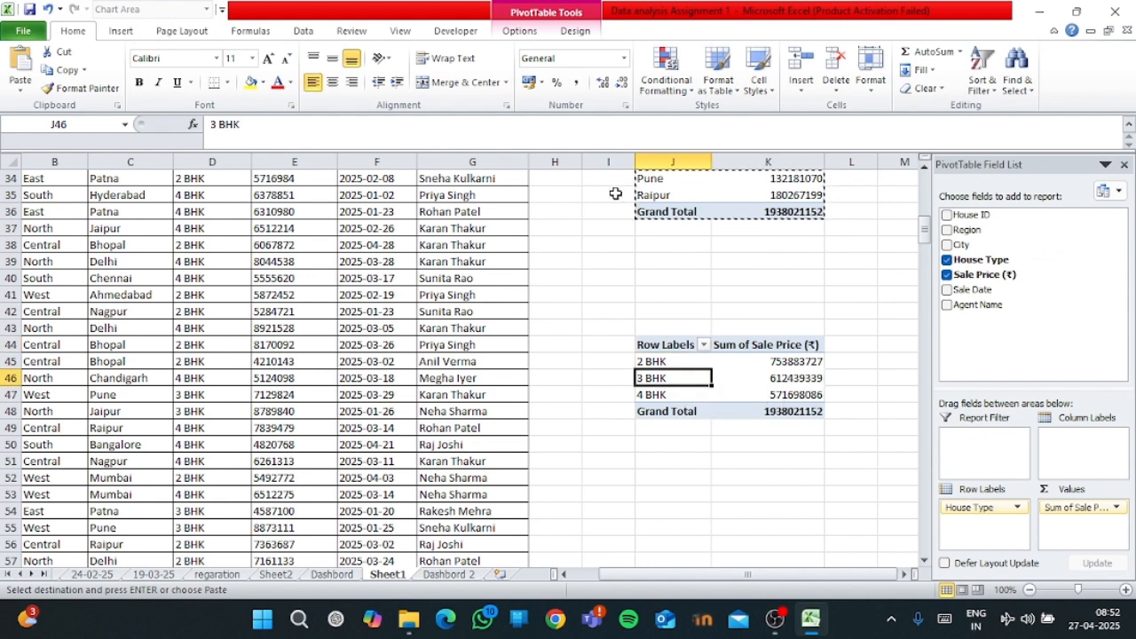
{"action": "left_click", "coordinate": [131, 31]}
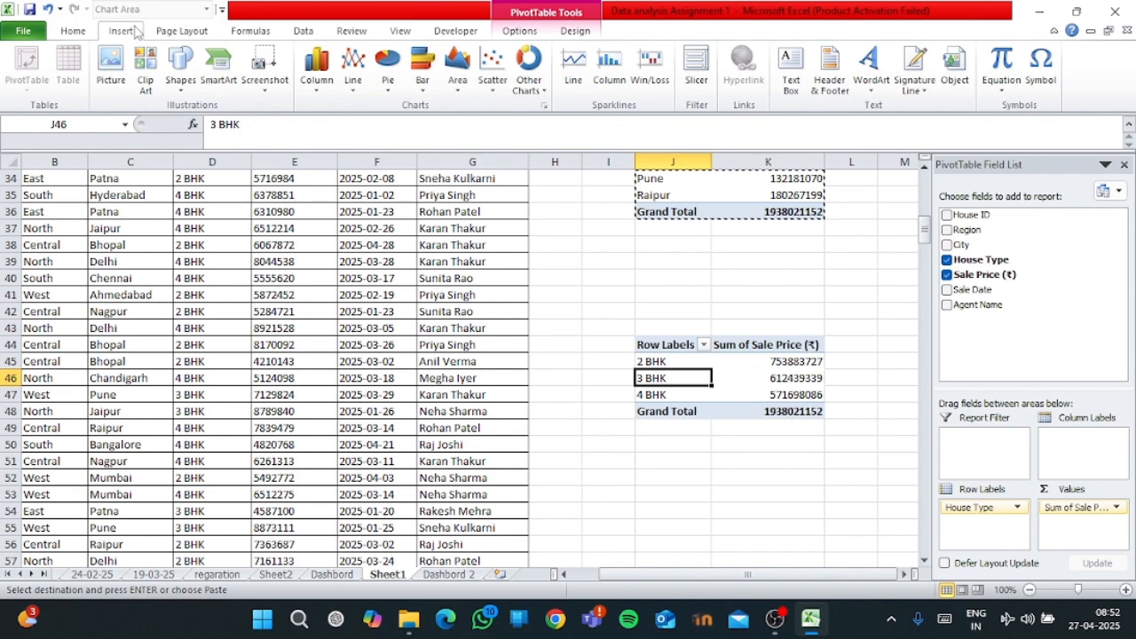
{"action": "left_click", "coordinate": [422, 71]}
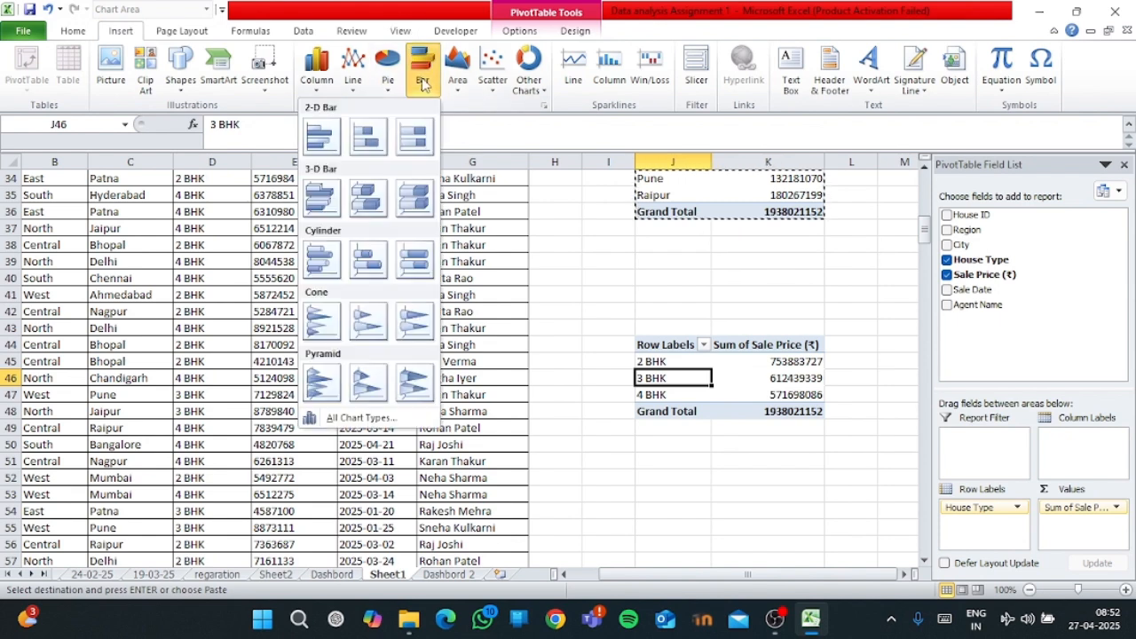
{"action": "left_click", "coordinate": [322, 135]}
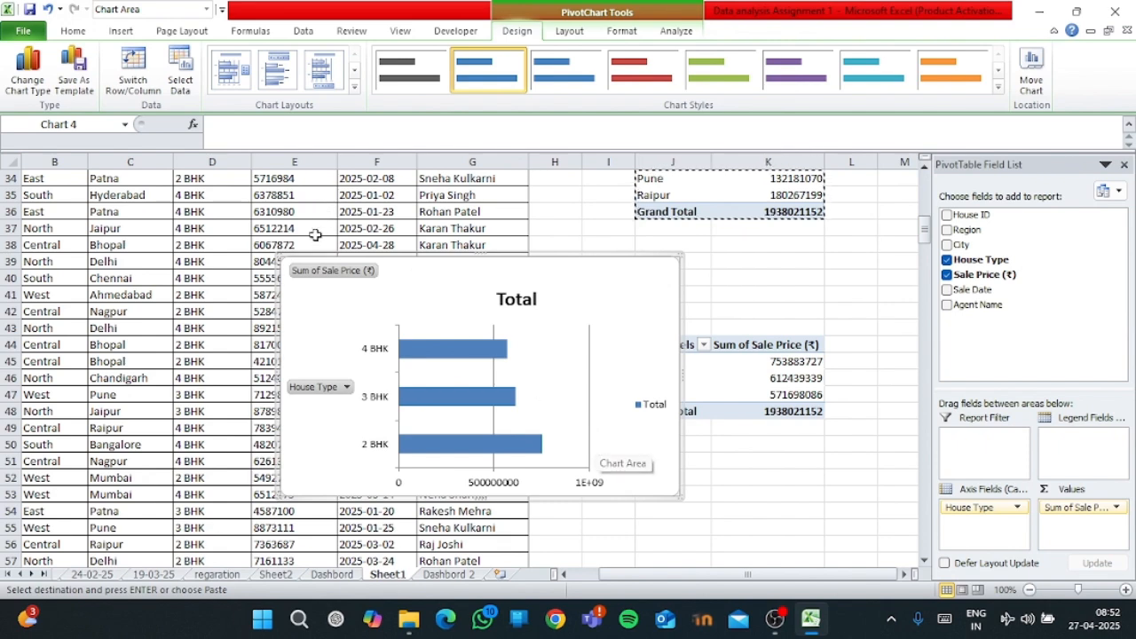
- Hide all field buttons on the house type bar chart
{"action": "left_click", "coordinate": [314, 271]}
{"action": "right_click", "coordinate": [312, 272]}
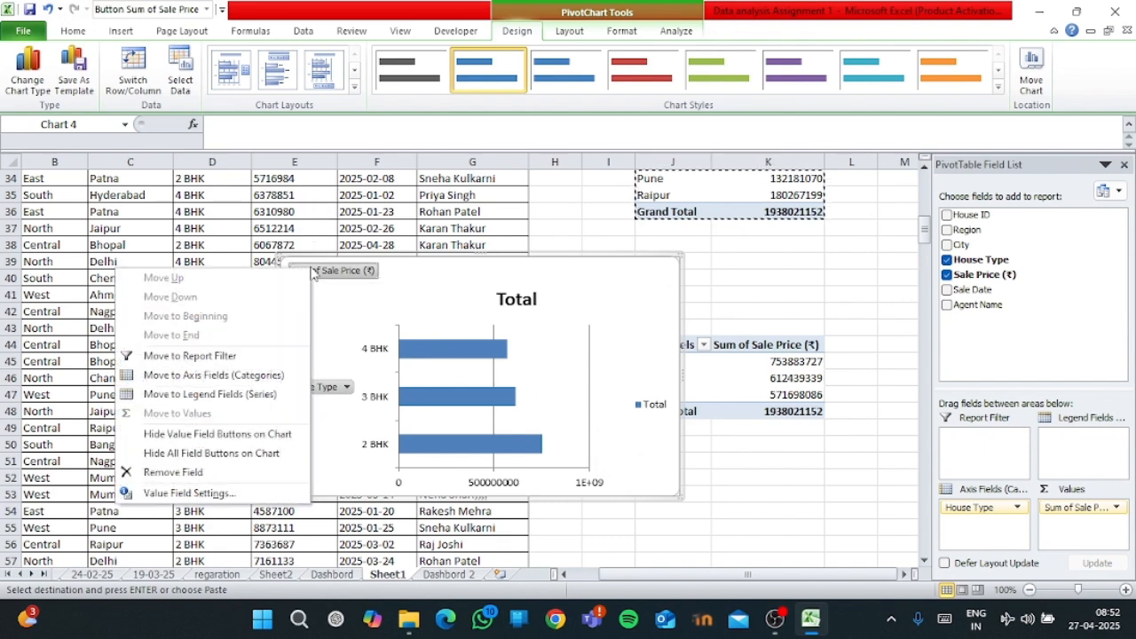
{"action": "left_click", "coordinate": [238, 453]}
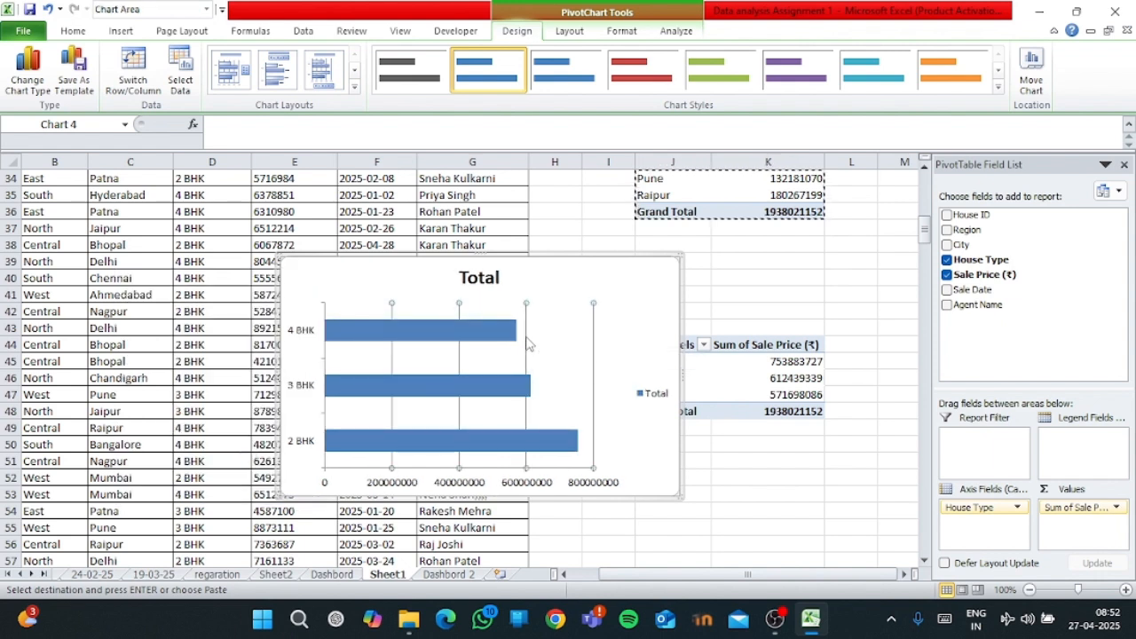
- Delete the vertical gridlines, the legend and the horizontal value axis from the house type bar chart
{"action": "left_click", "coordinate": [658, 394]}
{"action": "key", "text": "Delete"}
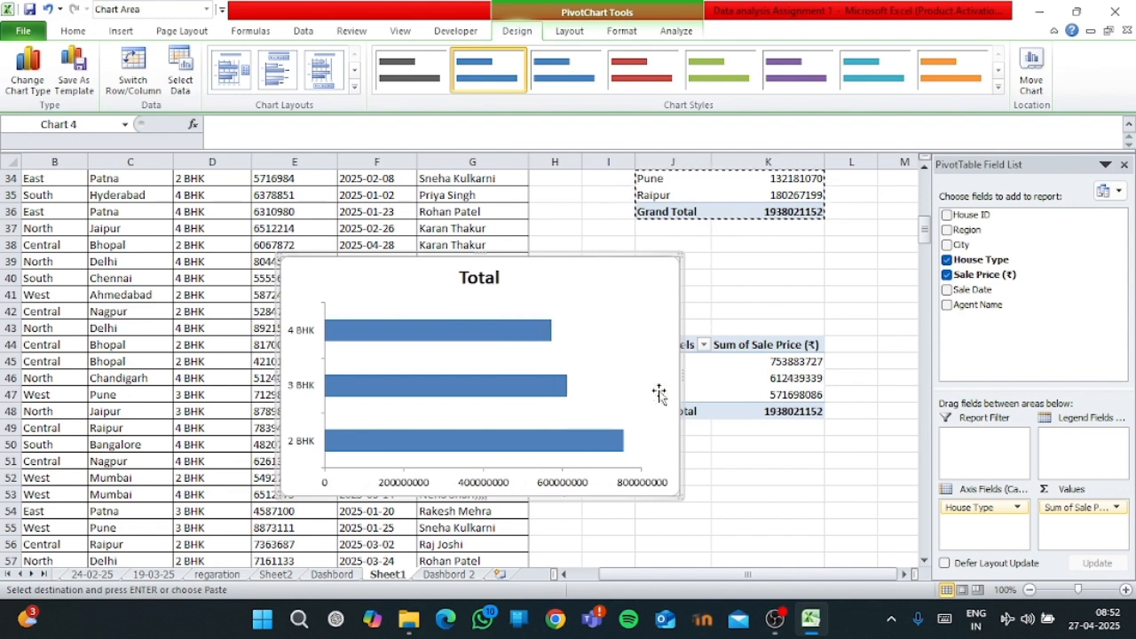
{"action": "left_click", "coordinate": [566, 484]}
{"action": "key", "text": "Delete"}
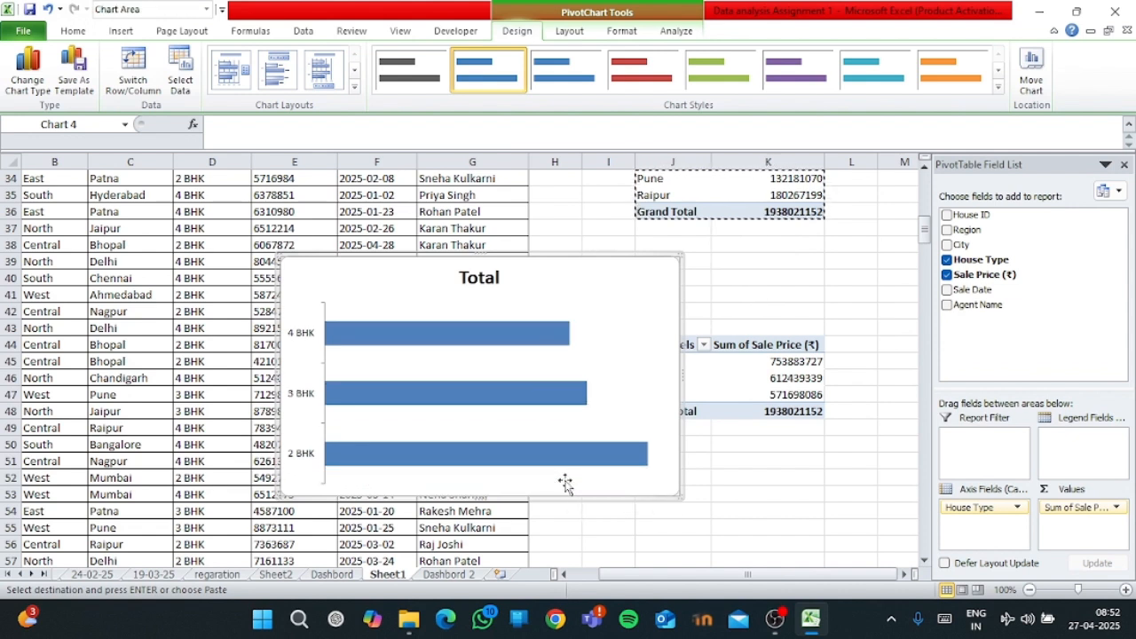
- Change the title of the house type bar chart to "Sales By House Type"
{"action": "left_click", "coordinate": [494, 276]}
{"action": "left_click", "coordinate": [498, 277]}
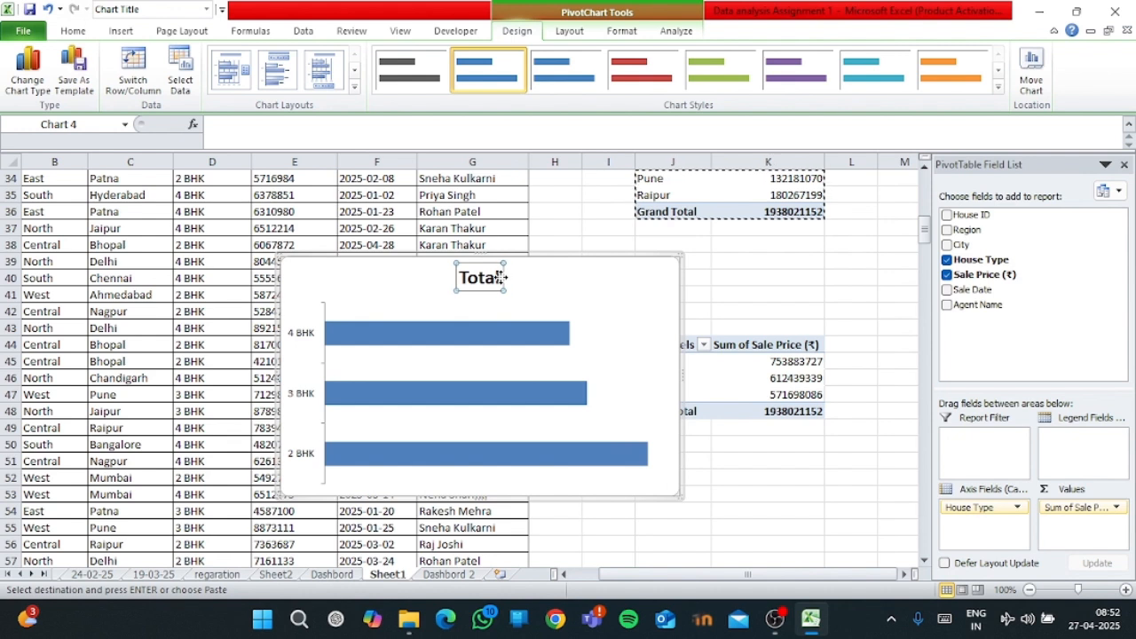
{"action": "key", "text": "BackSpace"}
{"action": "key", "text": "BackSpace"}
{"action": "key", "text": "BackSpace"}
{"action": "key", "text": "BackSpace"}
{"action": "key", "text": "BackSpace"}
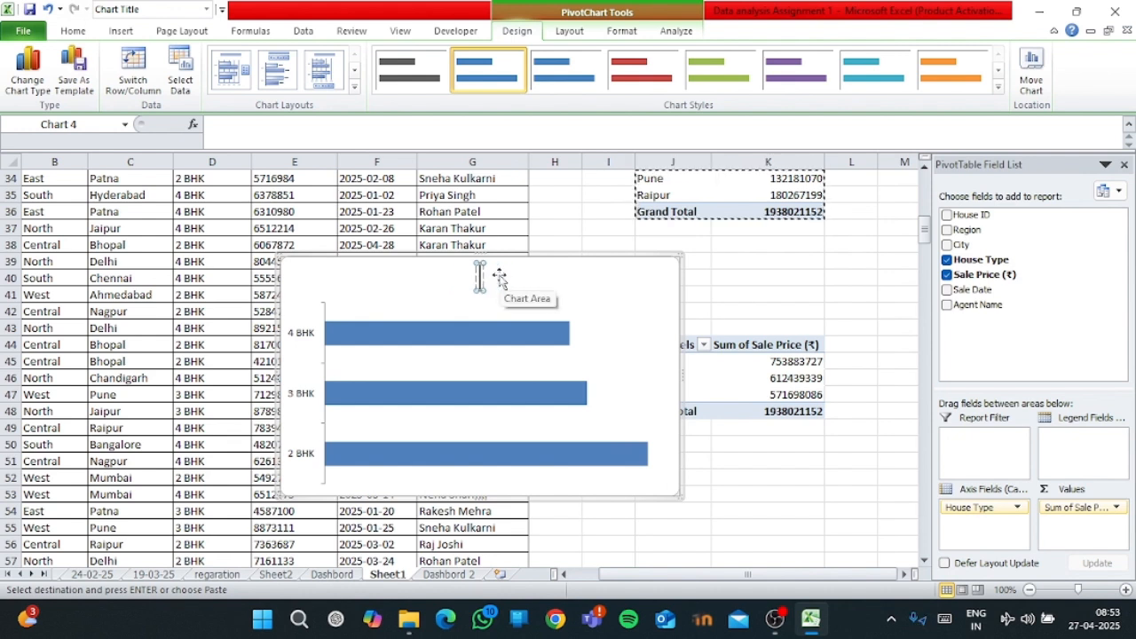
{"action": "type", "text": "Sales"}
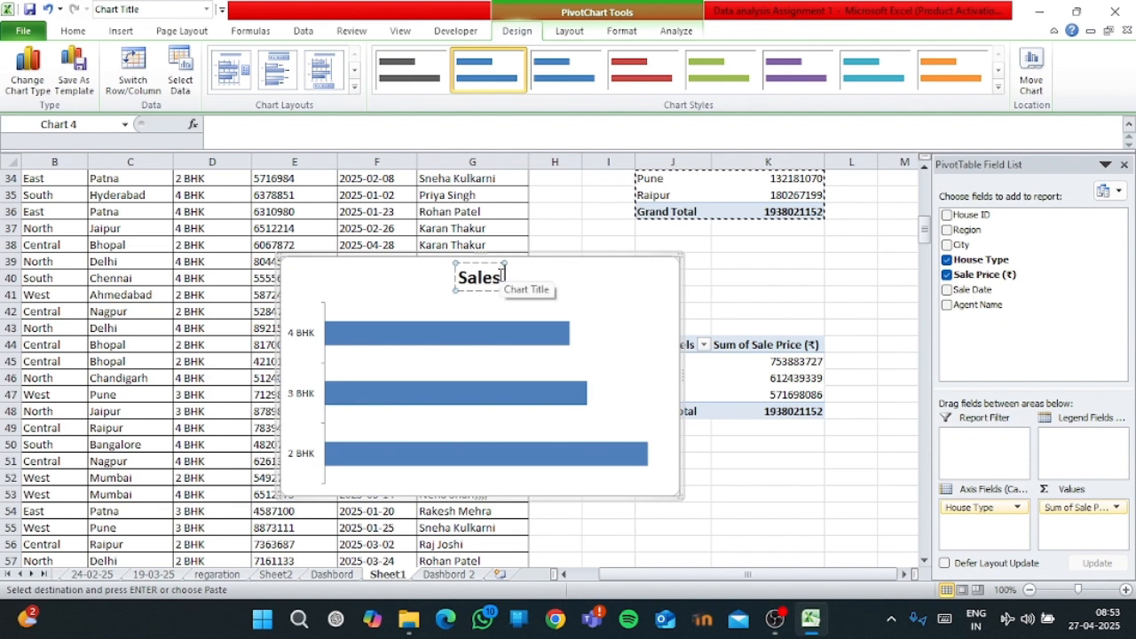
{"action": "type", "text": " By"}
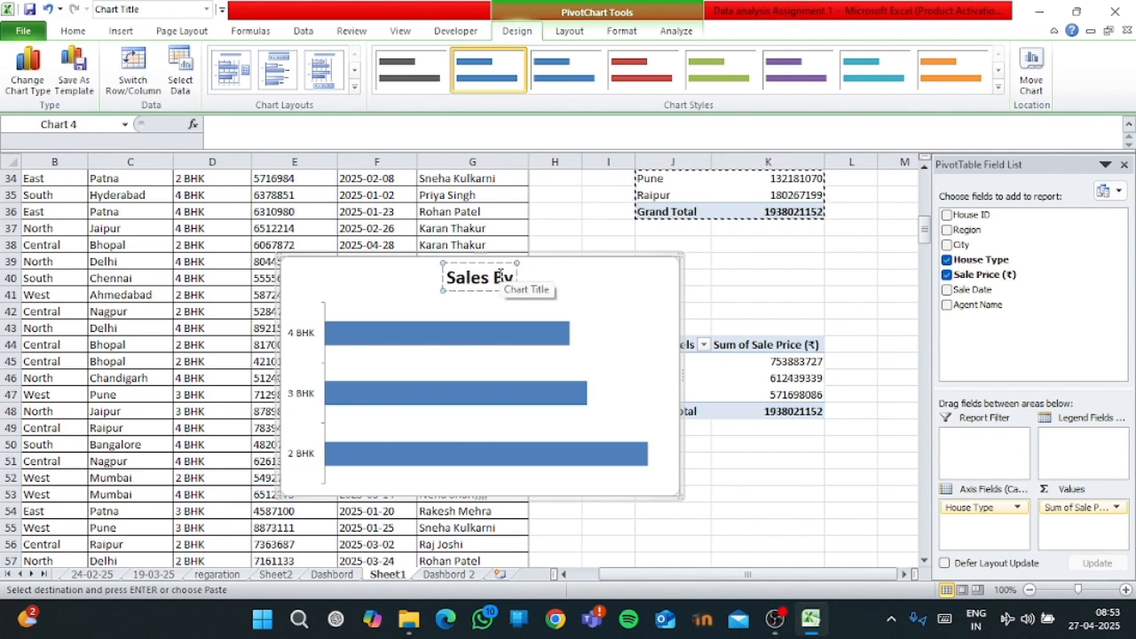
{"action": "type", "text": " Ho"}
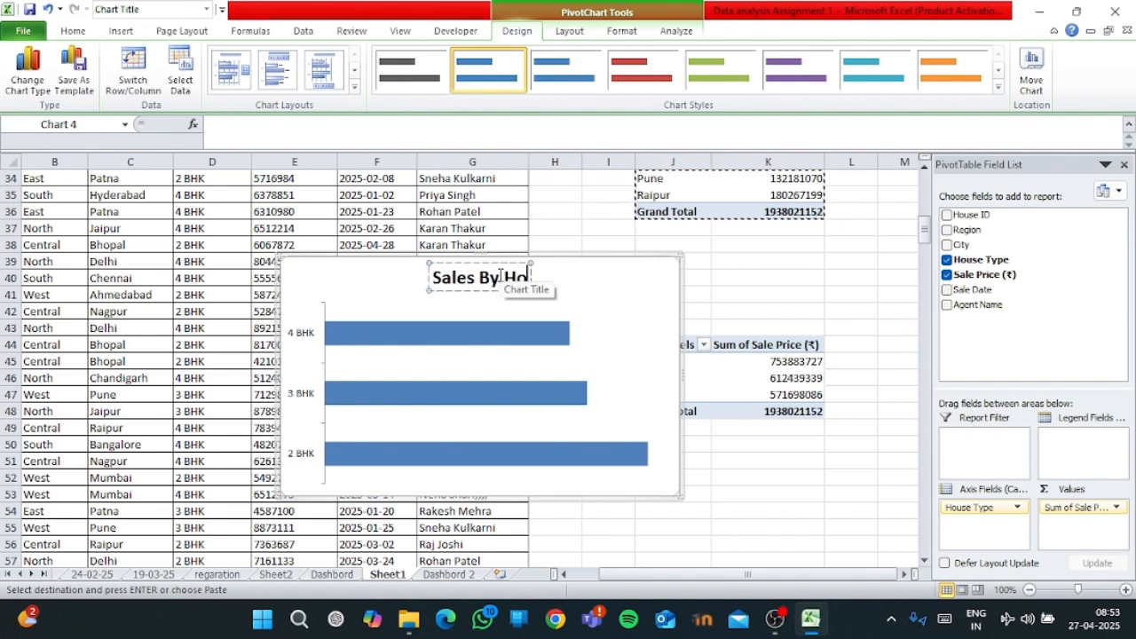
{"action": "type", "text": "use T"}
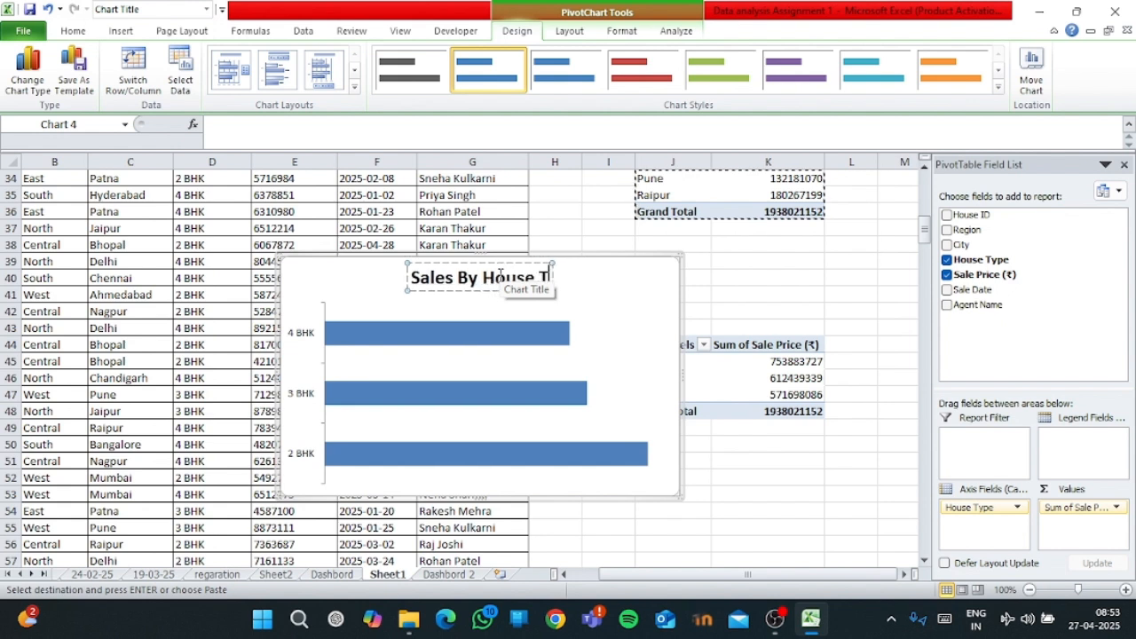
{"action": "type", "text": "ype"}
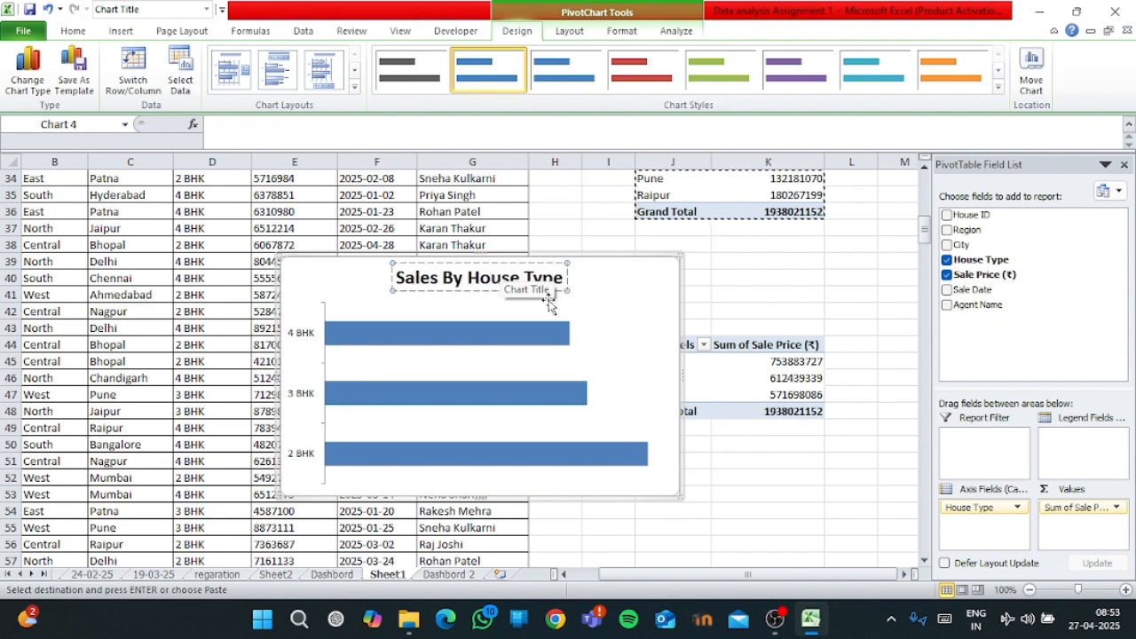
{"action": "left_click", "coordinate": [654, 314]}
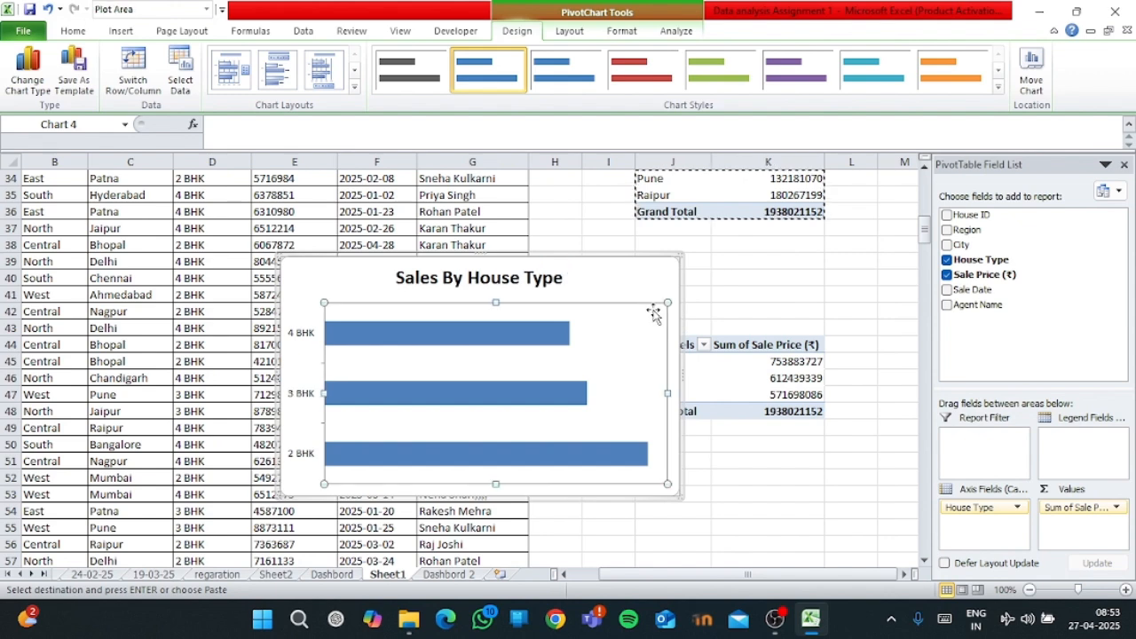
{"action": "left_click", "coordinate": [657, 286]}
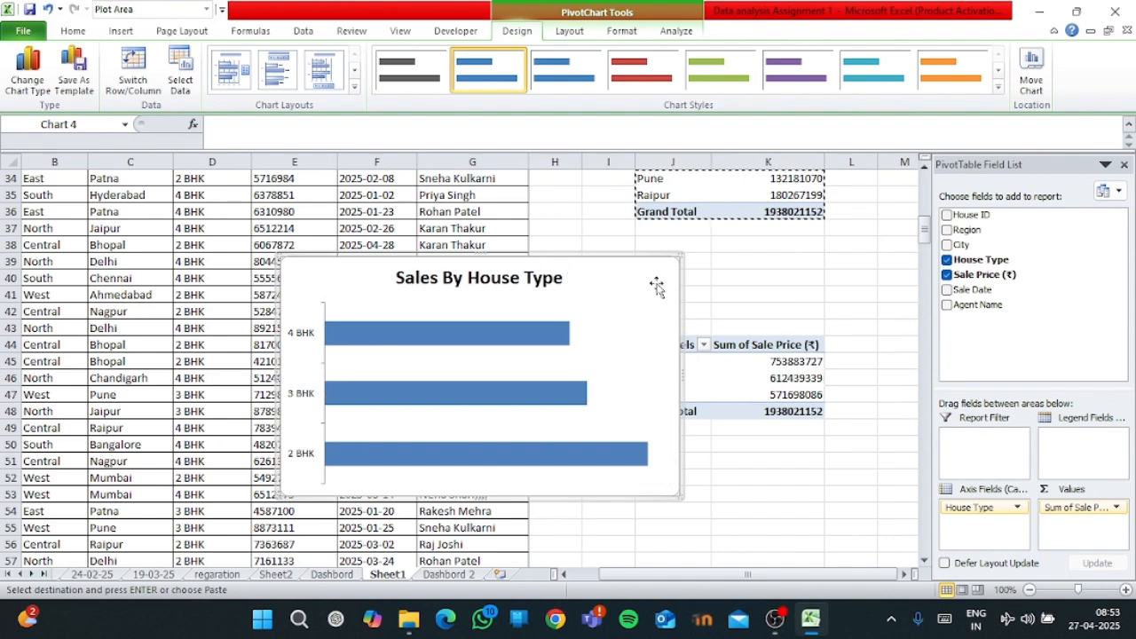
- Add data labels to the house type bar chart, positioned at the outside end of the bars
{"action": "left_click", "coordinate": [571, 32]}
{"action": "left_click", "coordinate": [368, 78]}
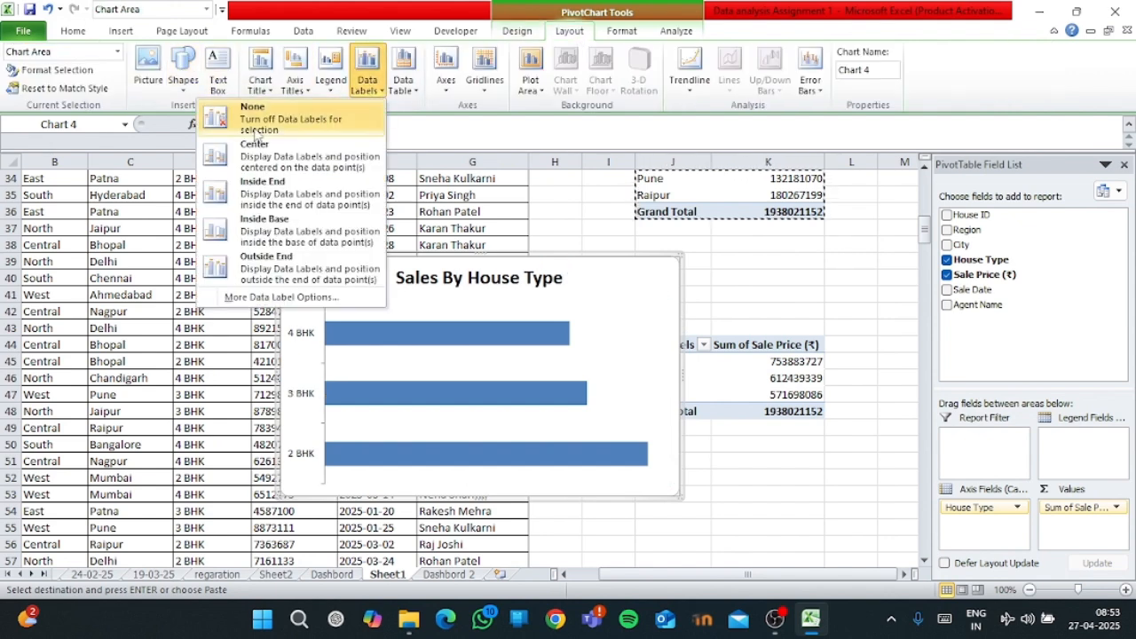
{"action": "left_click", "coordinate": [298, 186]}
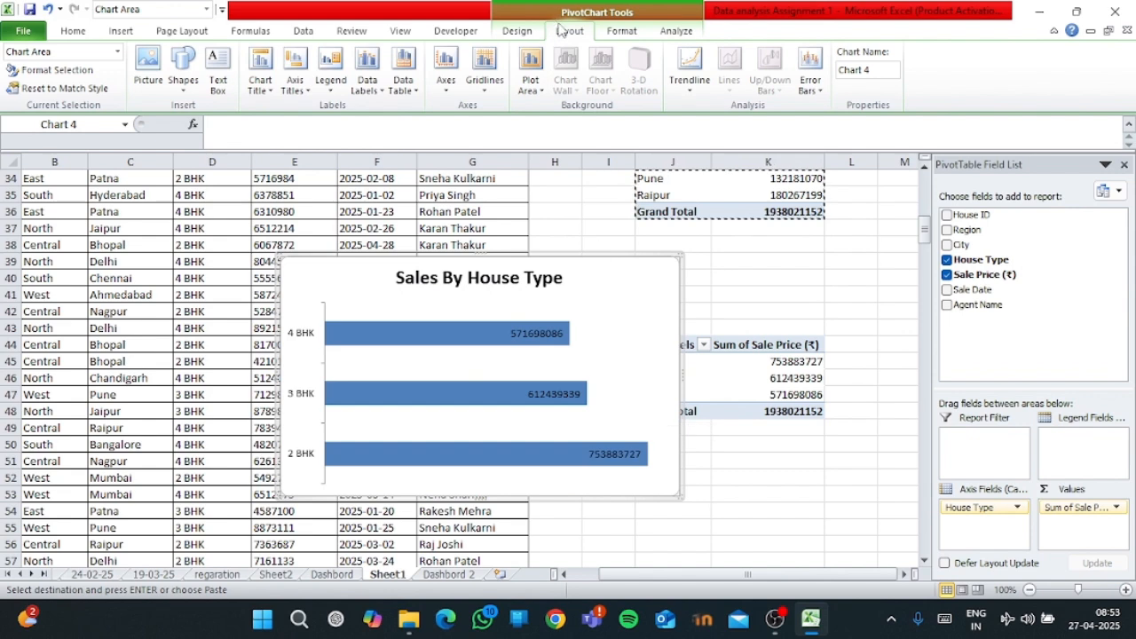
{"action": "left_click", "coordinate": [364, 89]}
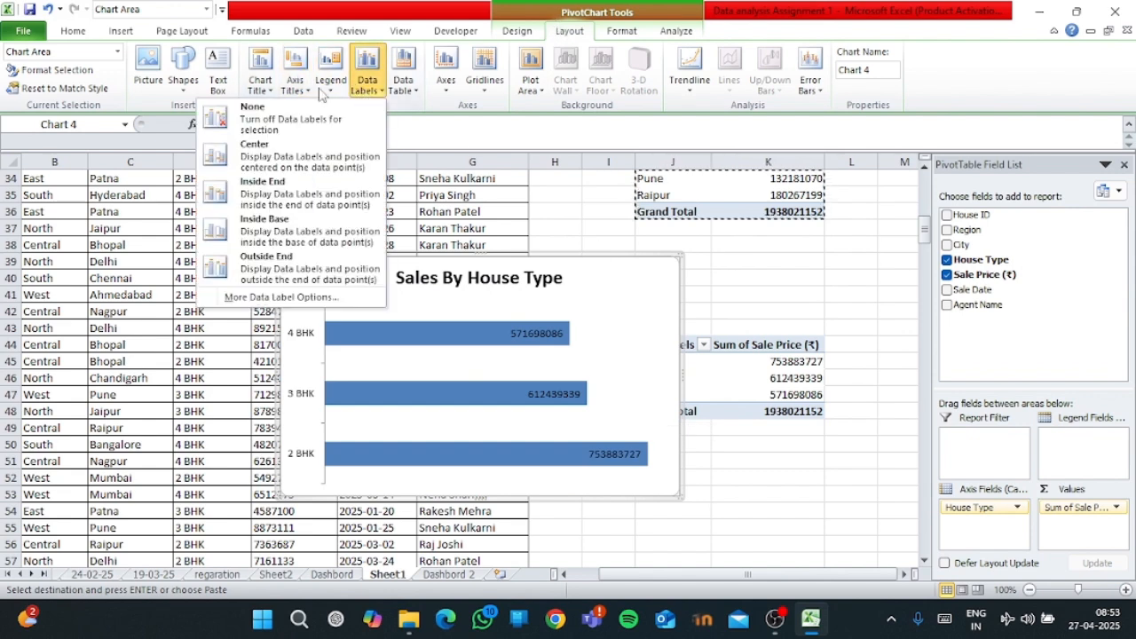
{"action": "left_click", "coordinate": [266, 268]}
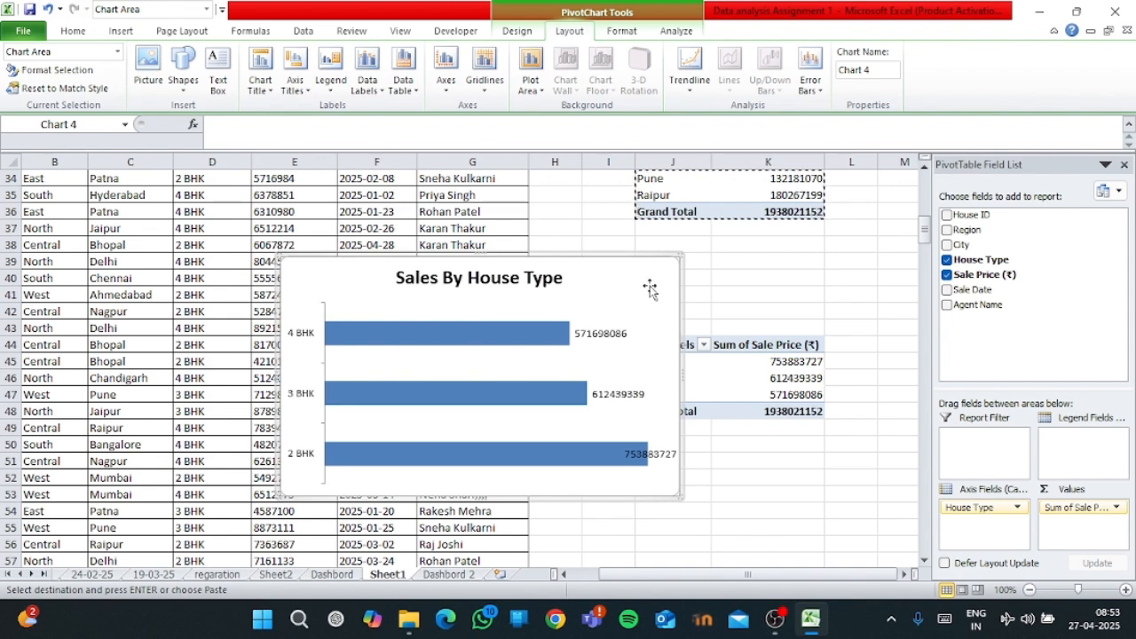
- Cut the house type bar chart from Sheet1 and paste it at cell B32 on "Dashbord 2", below the region chart
{"action": "key", "text": "Escape"}
{"action": "key", "text": "ctrl+x"}
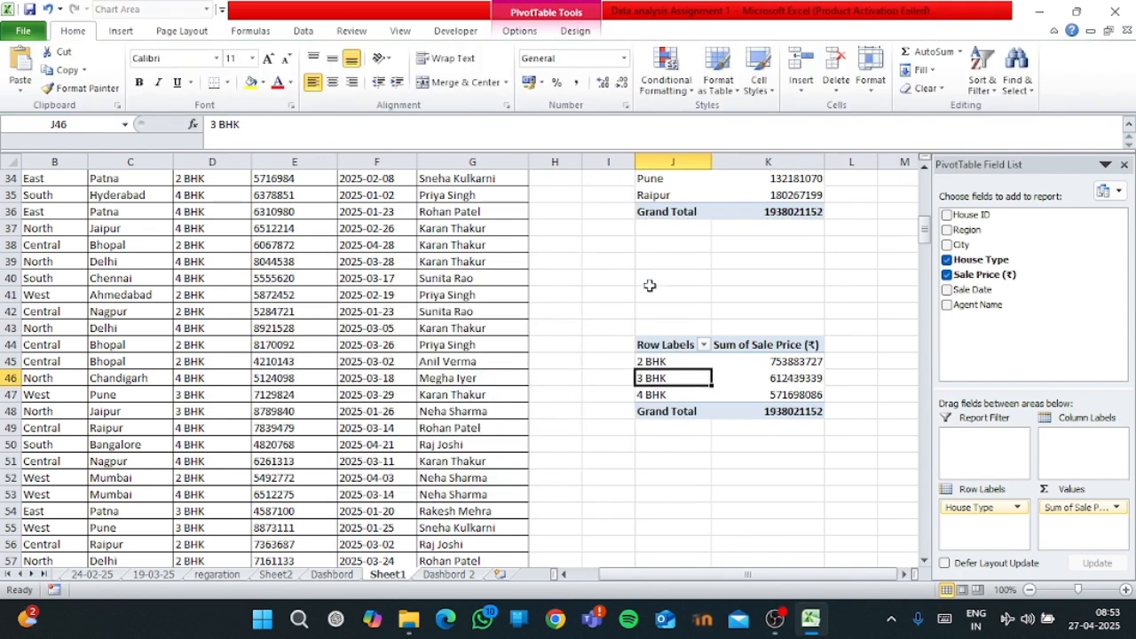
{"action": "left_click", "coordinate": [457, 577]}
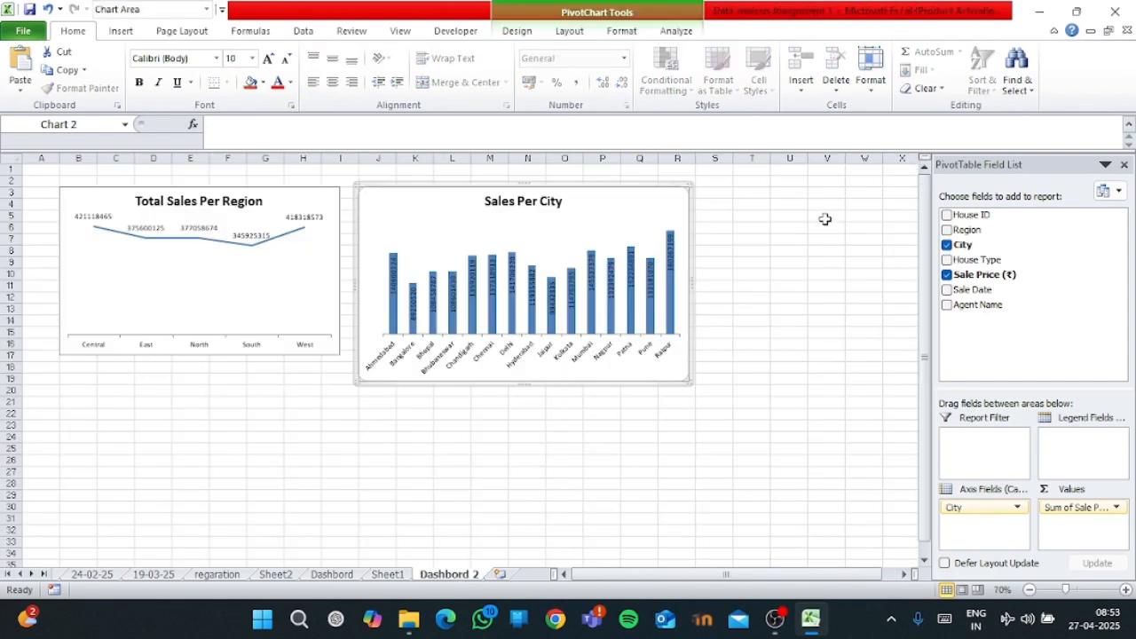
{"action": "left_click", "coordinate": [83, 530]}
{"action": "key", "text": "ctrl+v"}
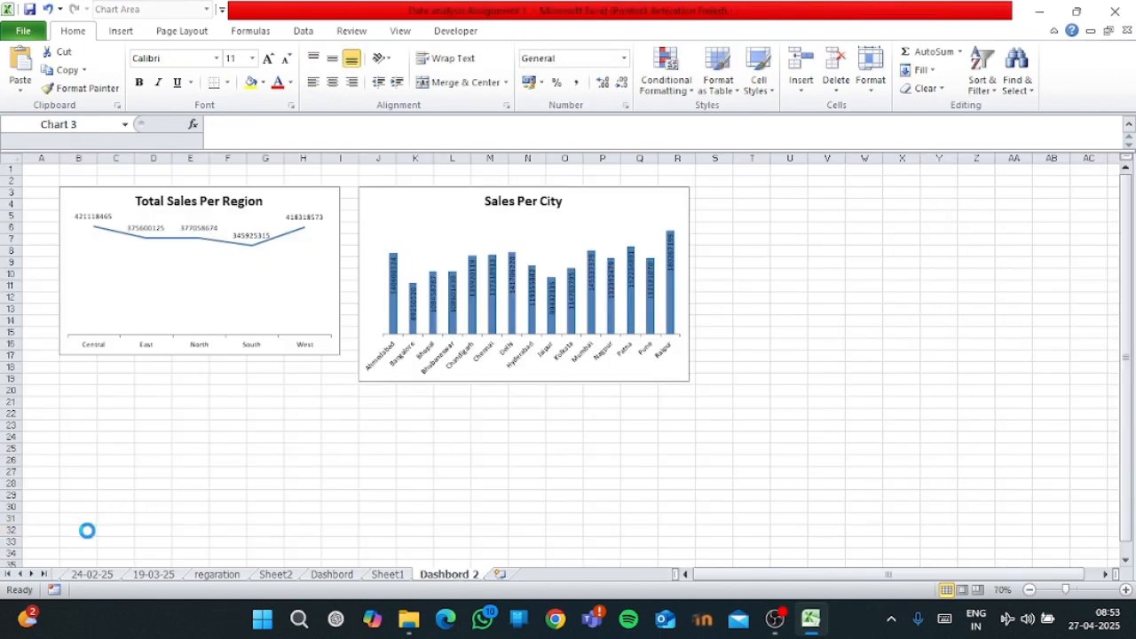
{"action": "scroll", "coordinate": [371, 491], "scroll_direction": "down", "scroll_amount": 5}
{"action": "scroll", "coordinate": [370, 491], "scroll_direction": "up", "scroll_amount": 2}
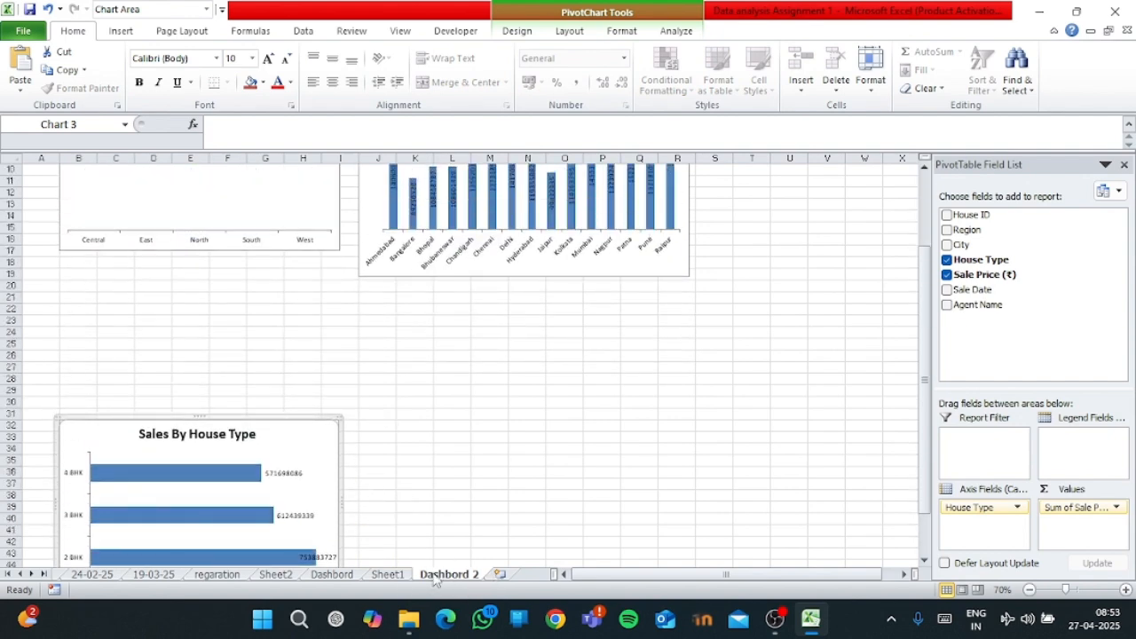
- Copy the house type PivotTable on Sheet1 and paste the copy at cell J53
{"action": "left_click", "coordinate": [387, 575]}
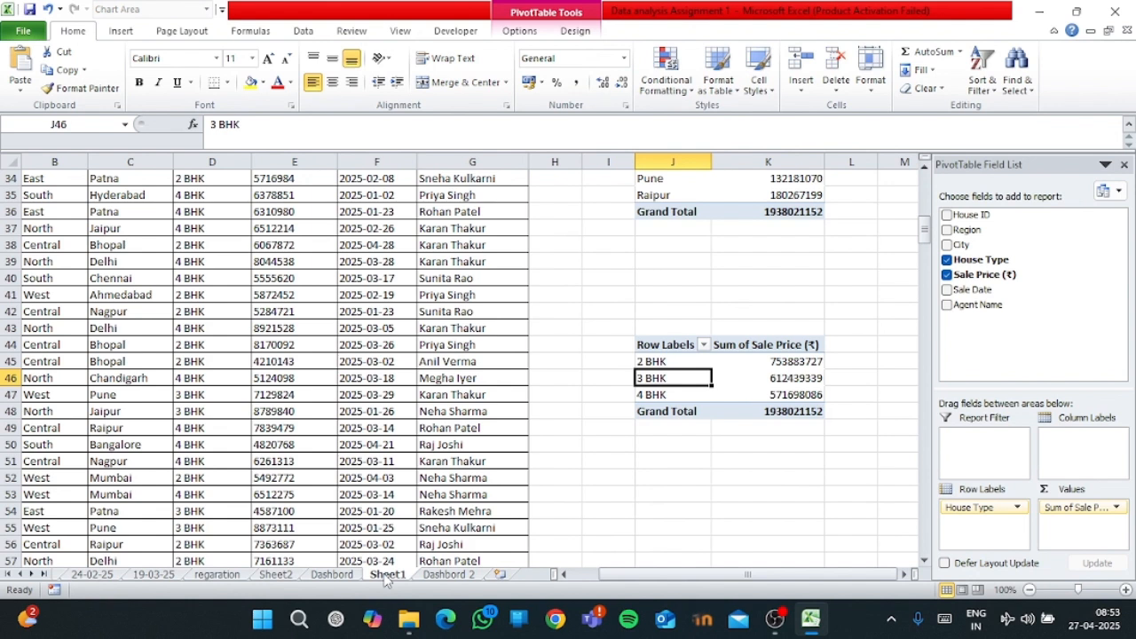
{"action": "left_click", "coordinate": [685, 348]}
{"action": "key", "text": "ctrl+shift+Down"}
{"action": "key", "text": "ctrl+shift+Right"}
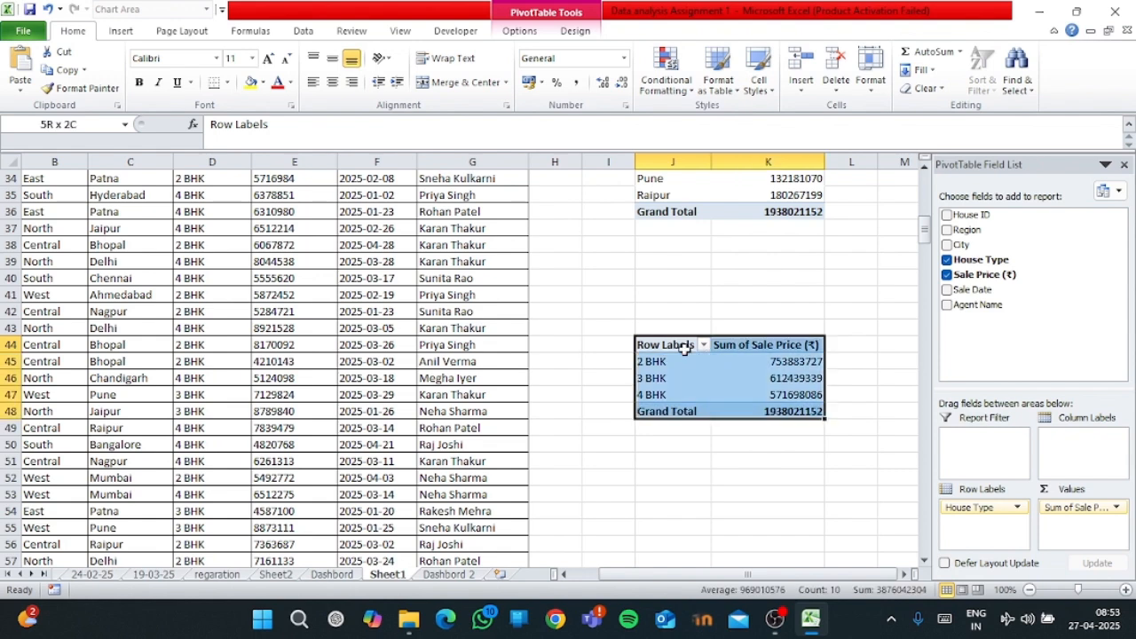
{"action": "key", "text": "ctrl+c"}
{"action": "left_click", "coordinate": [651, 500]}
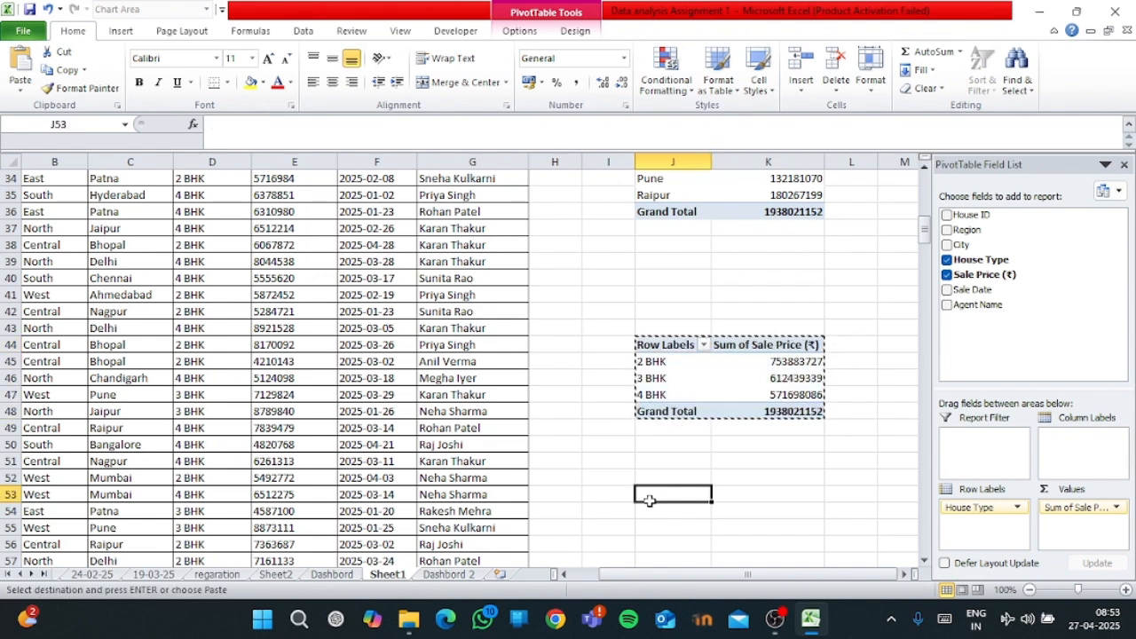
{"action": "key", "text": "ctrl+v"}
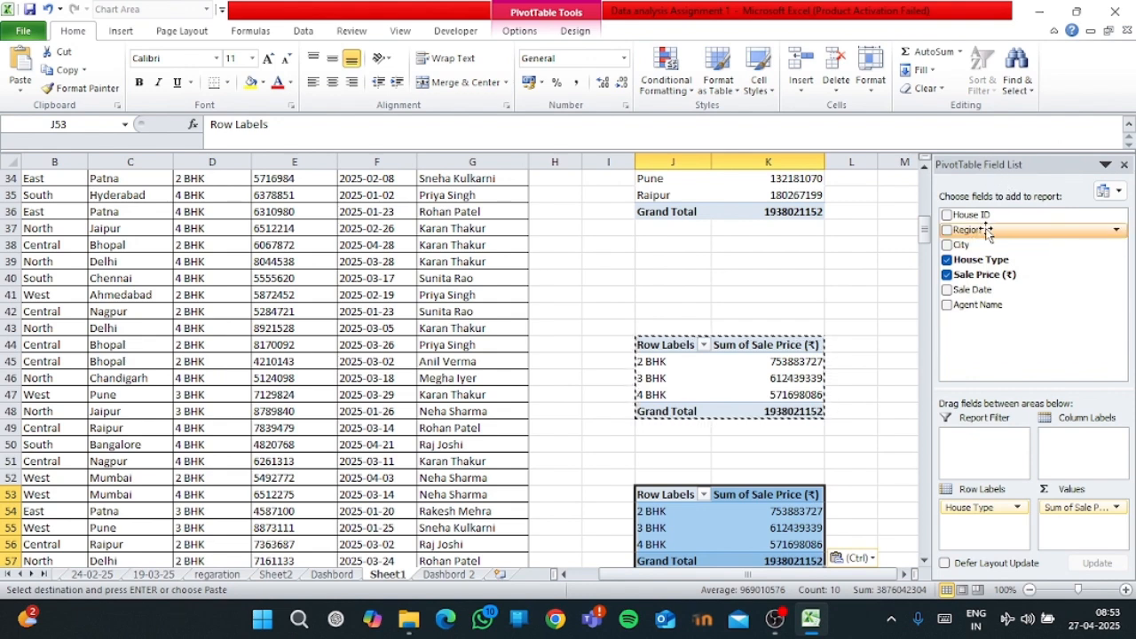
- Set the copied PivotTable to show Count of House Type by Region, removing House Type from the rows and Sale Price from the values
{"action": "left_click_drag", "start_coordinate": [967, 230], "coordinate": [978, 529]}
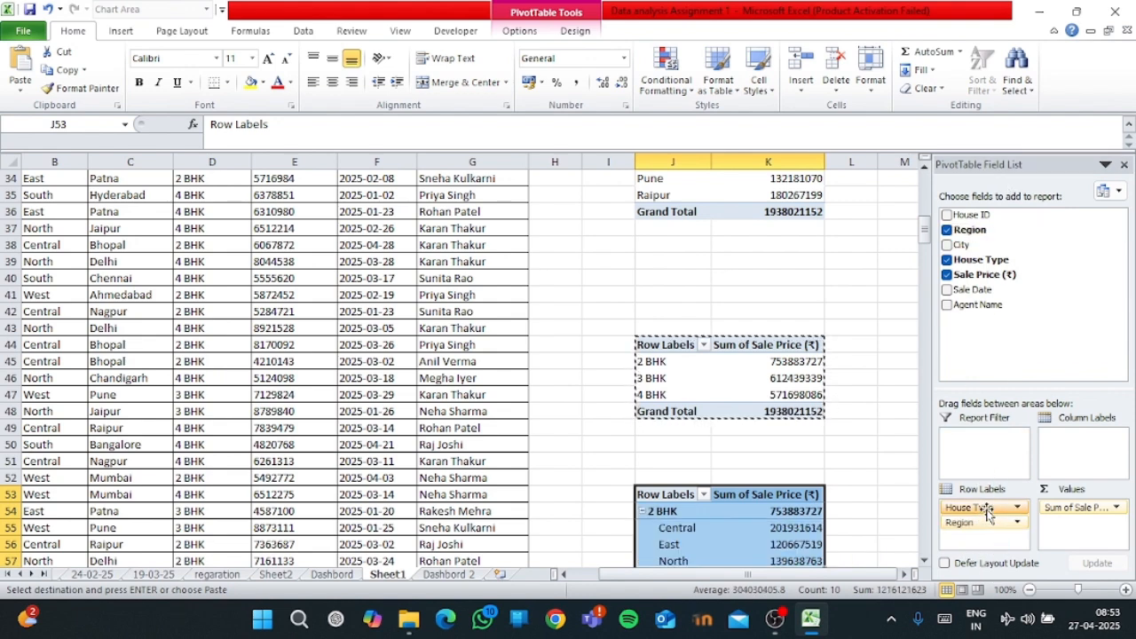
{"action": "left_click", "coordinate": [947, 260]}
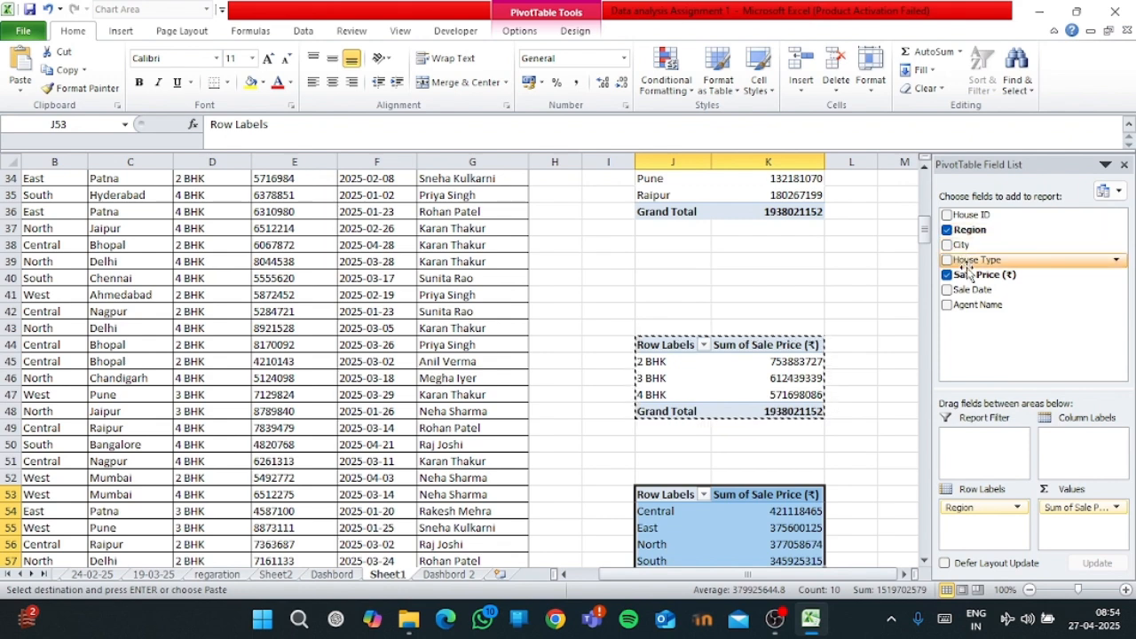
{"action": "left_click_drag", "start_coordinate": [972, 260], "coordinate": [1082, 519]}
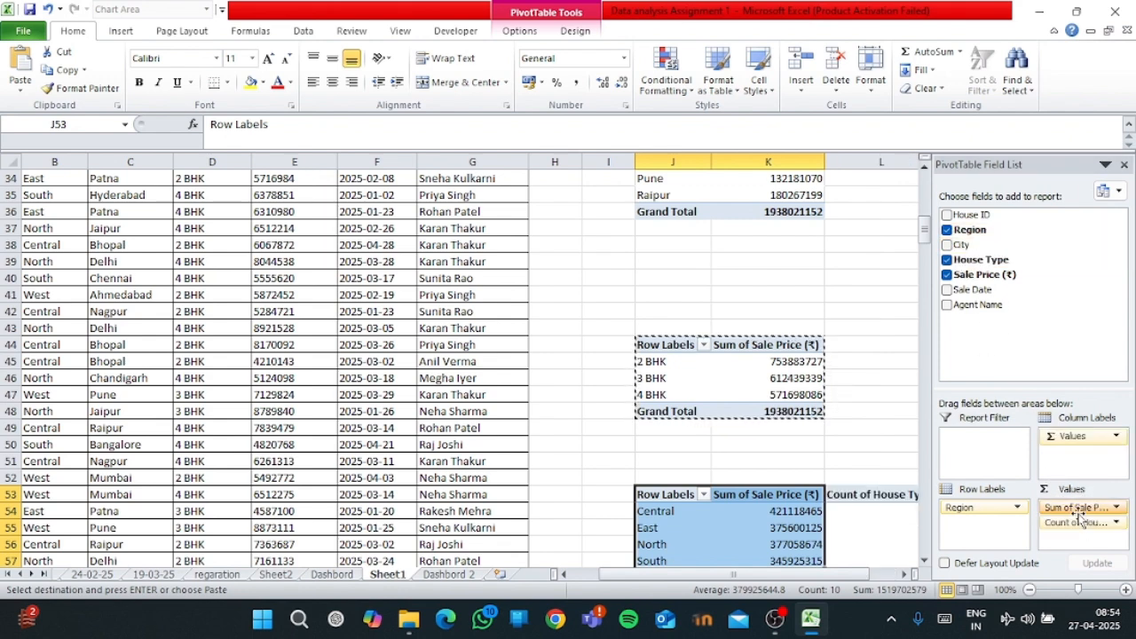
{"action": "left_click", "coordinate": [947, 277]}
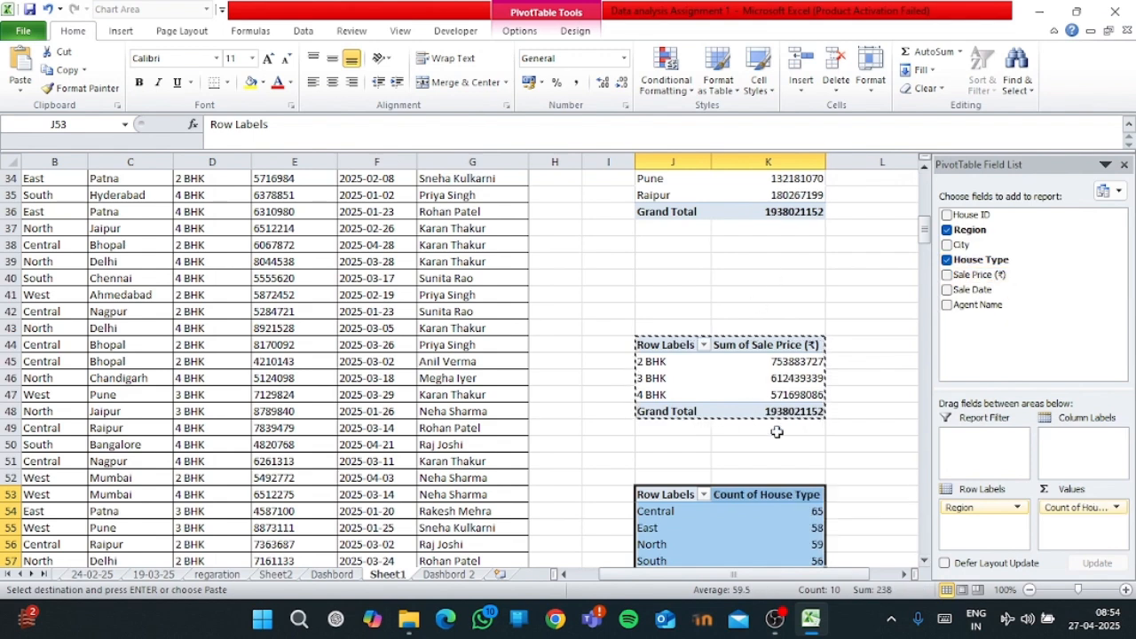
{"action": "left_click", "coordinate": [858, 540]}
{"action": "scroll", "coordinate": [660, 455], "scroll_direction": "down", "scroll_amount": 3}
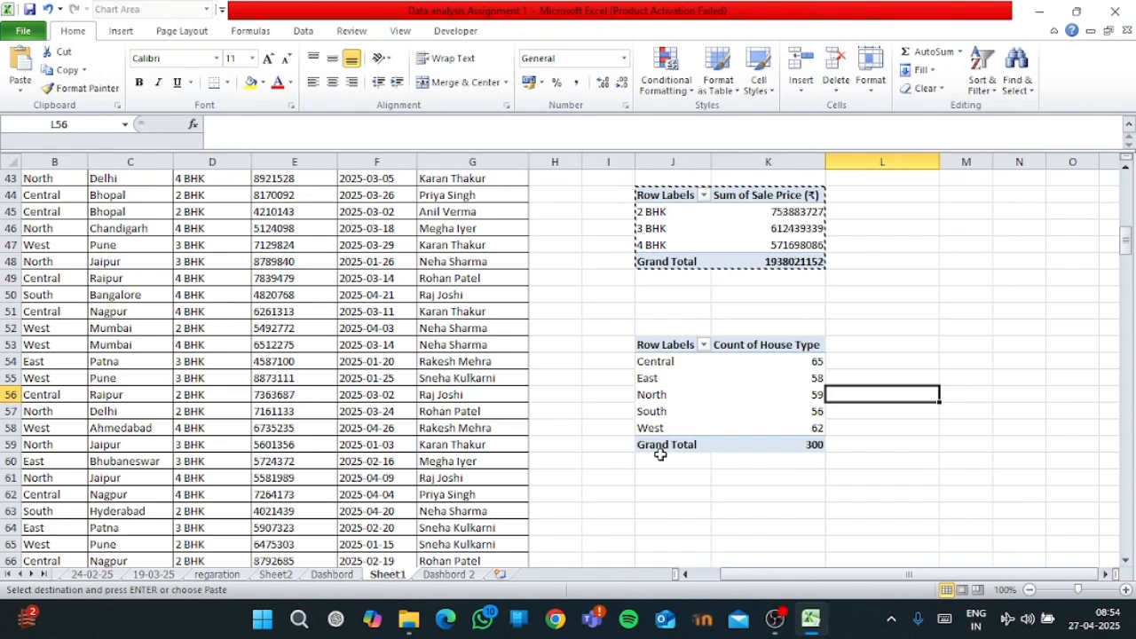
{"action": "mouse_move", "coordinate": [771, 428]}
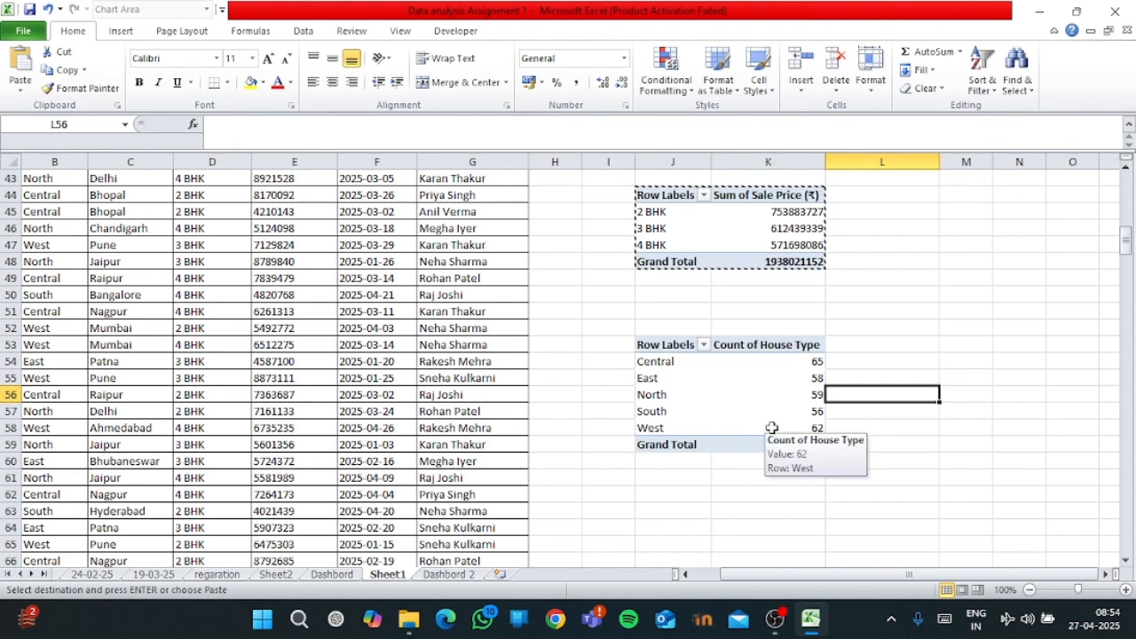
- Insert a 2-D pie PivotChart from the house count by region PivotTable and hide all its field buttons
{"action": "left_click", "coordinate": [714, 429]}
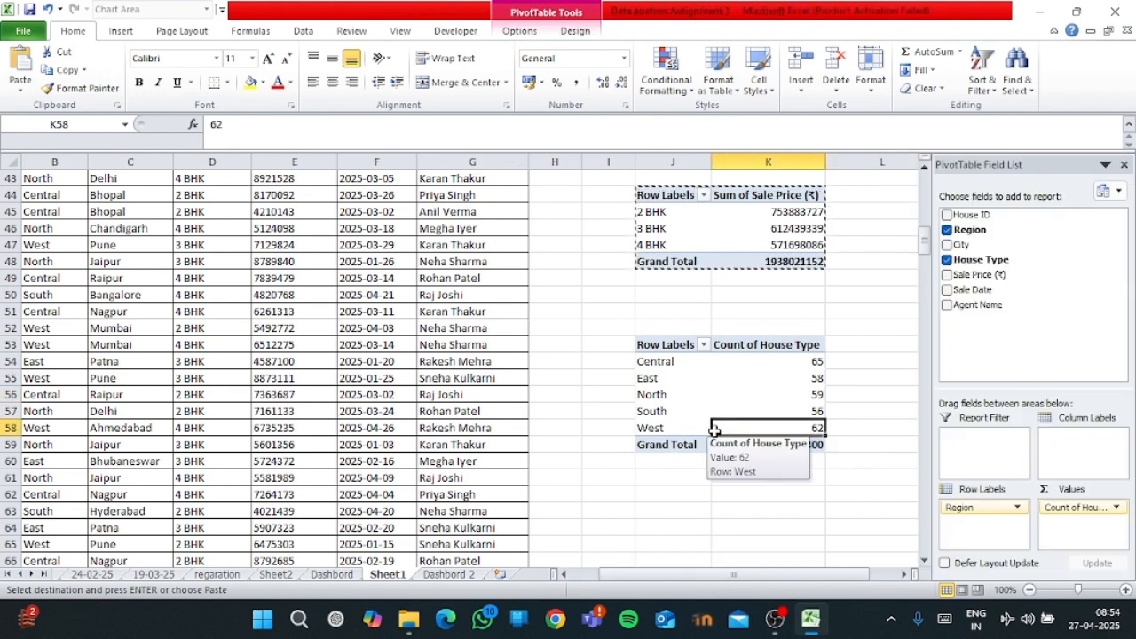
{"action": "left_click", "coordinate": [122, 31]}
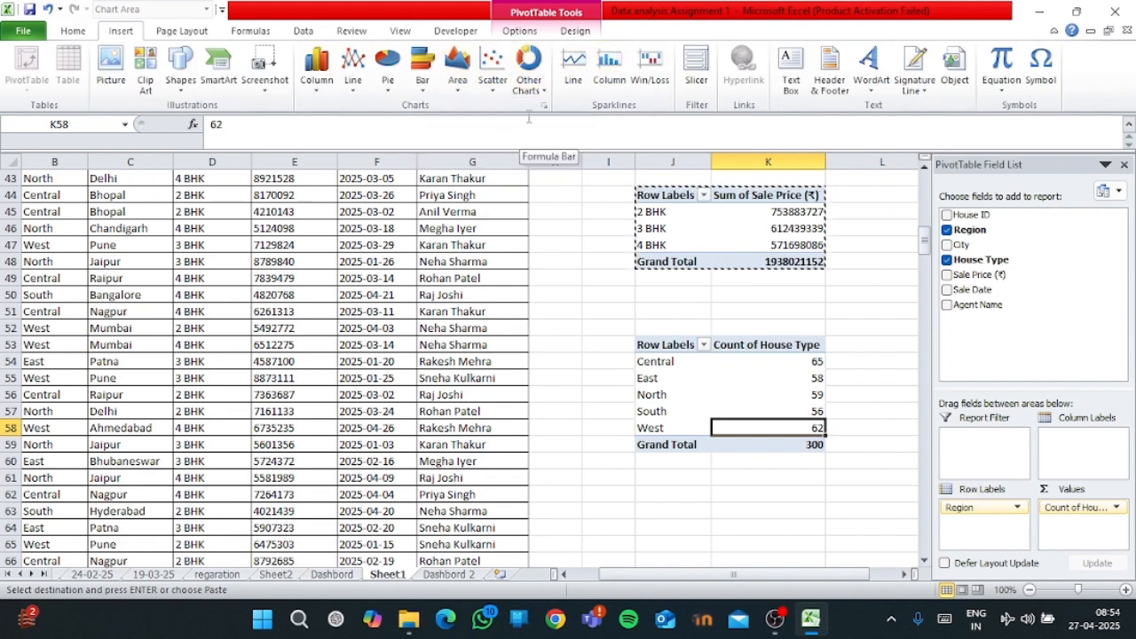
{"action": "left_click", "coordinate": [388, 78]}
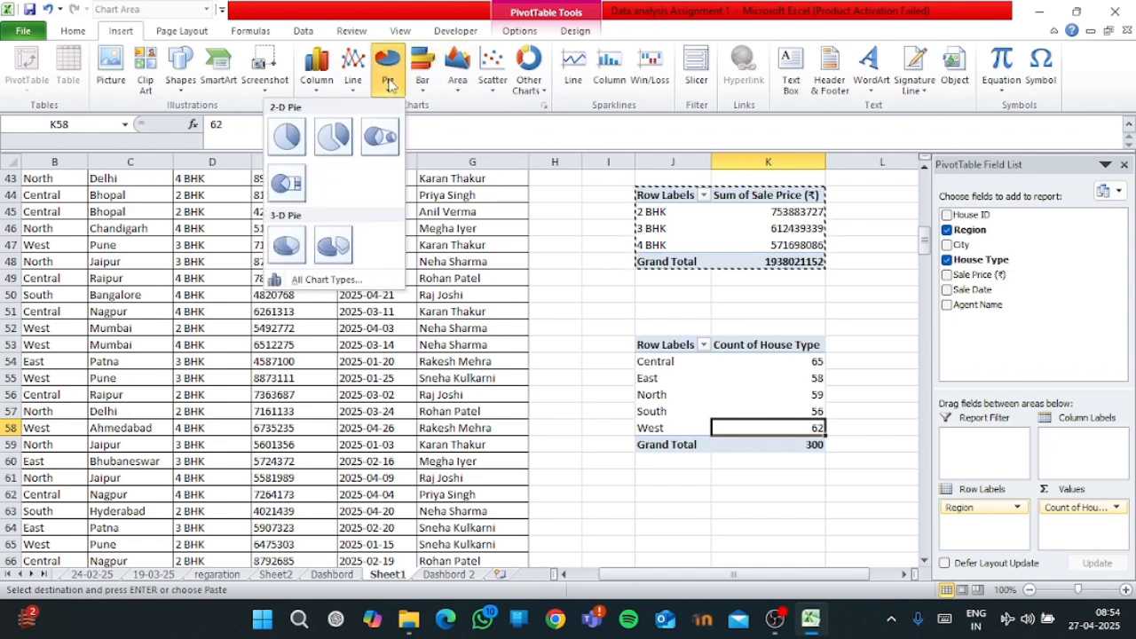
{"action": "left_click", "coordinate": [287, 136]}
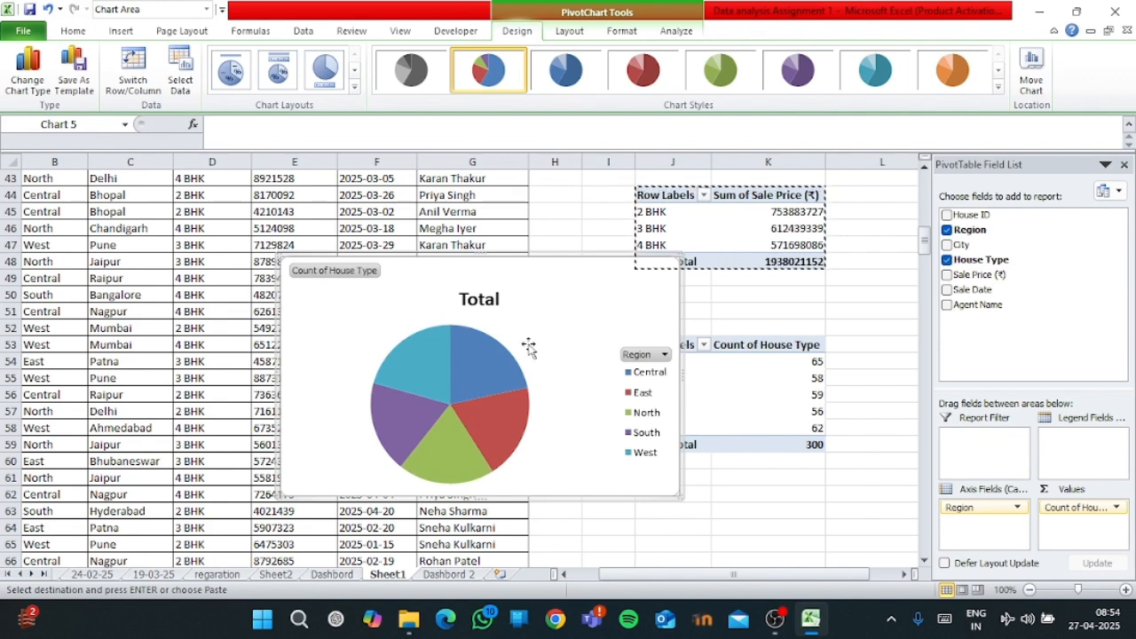
{"action": "right_click", "coordinate": [345, 277]}
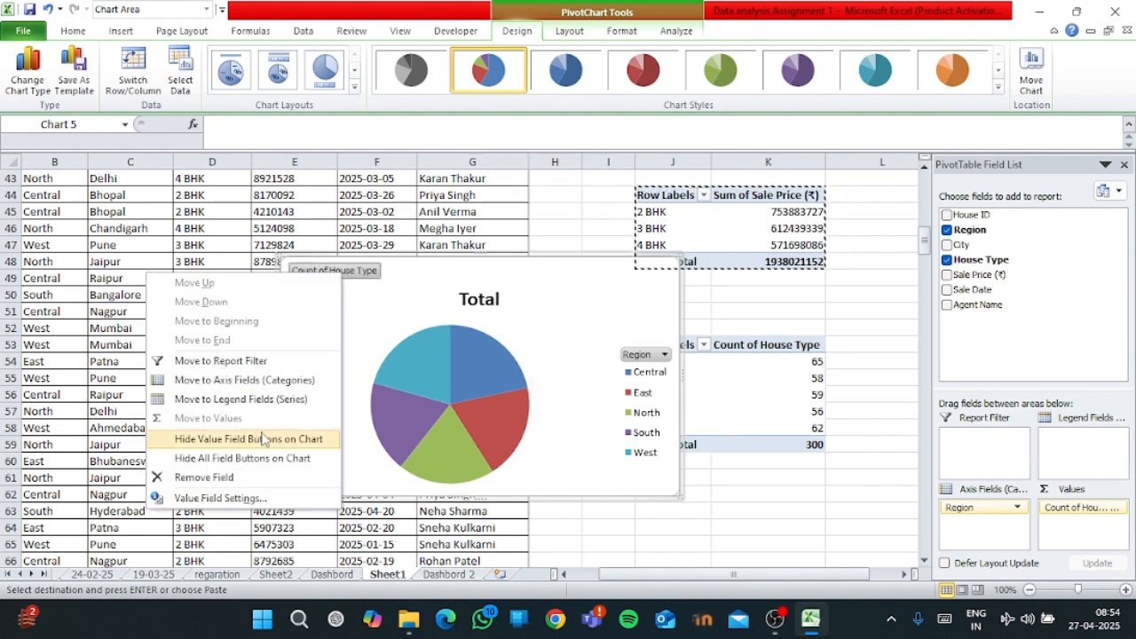
{"action": "left_click", "coordinate": [286, 460]}
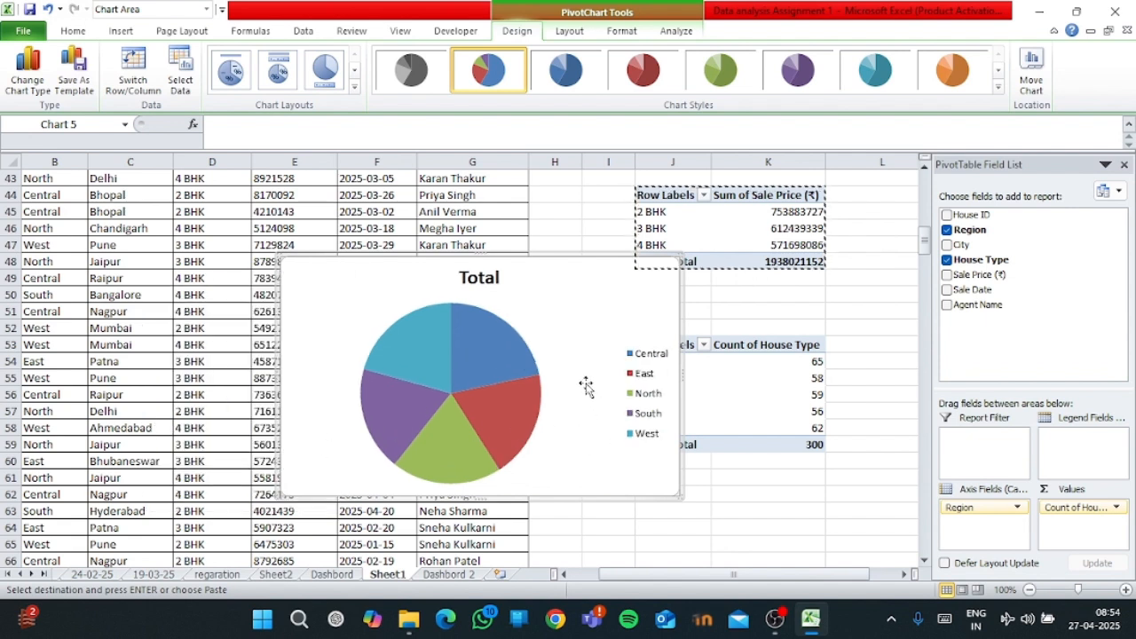
- Replace the pie chart's title with "House Type Count Bu Region"
{"action": "left_click", "coordinate": [497, 278]}
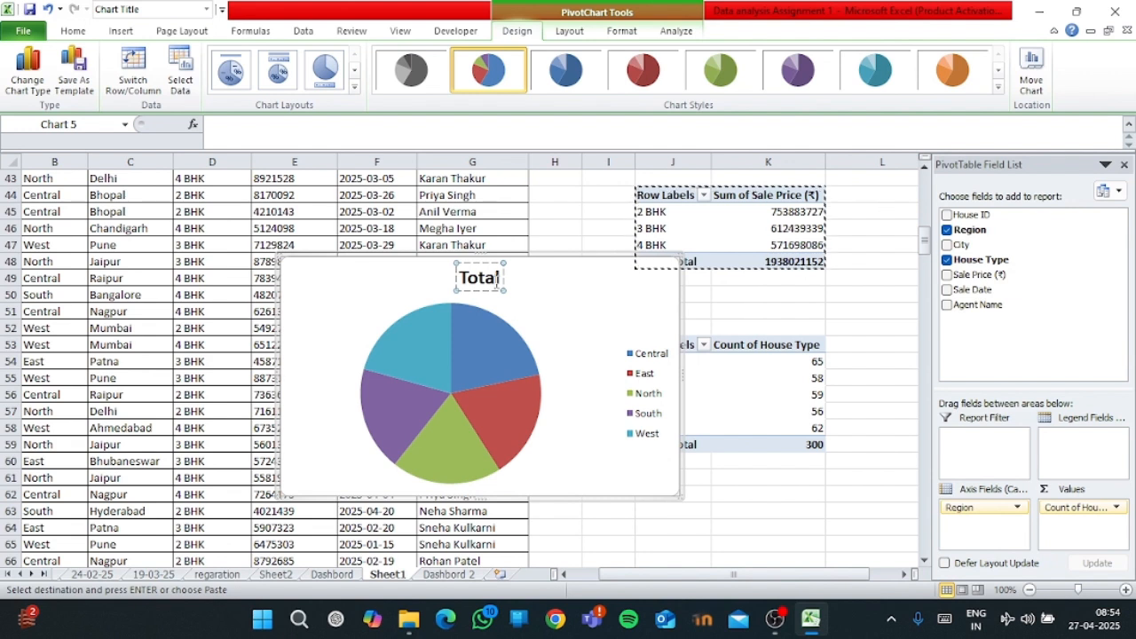
{"action": "key", "text": "BackSpace"}
{"action": "key", "text": "BackSpace"}
{"action": "key", "text": "BackSpace"}
{"action": "key", "text": "BackSpace"}
{"action": "key", "text": "BackSpace"}
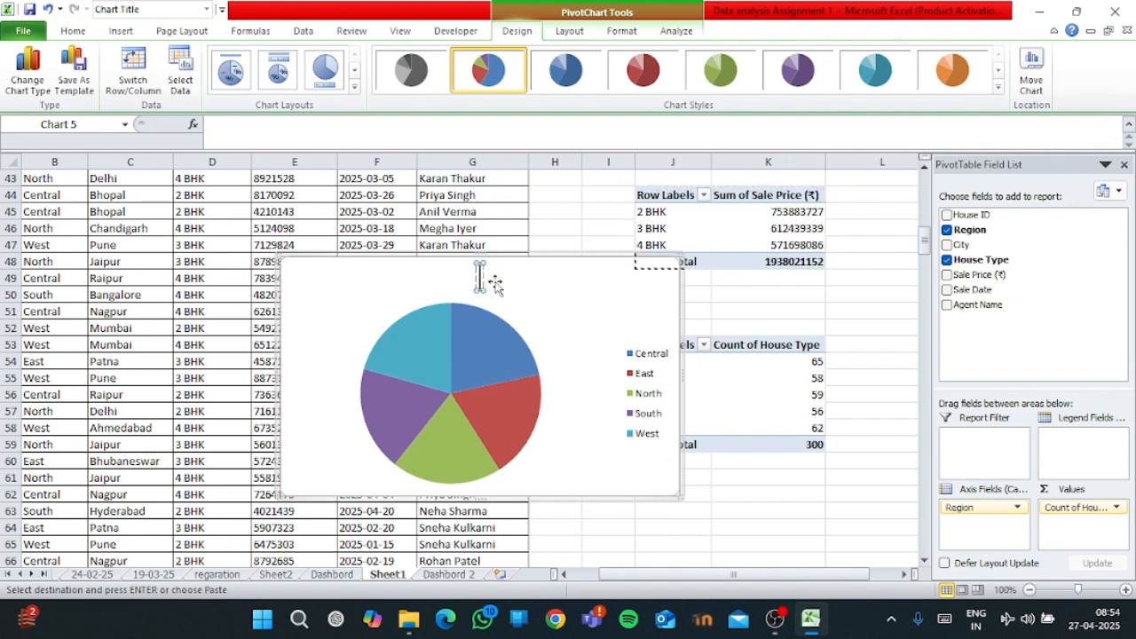
{"action": "type", "text": "Hou"}
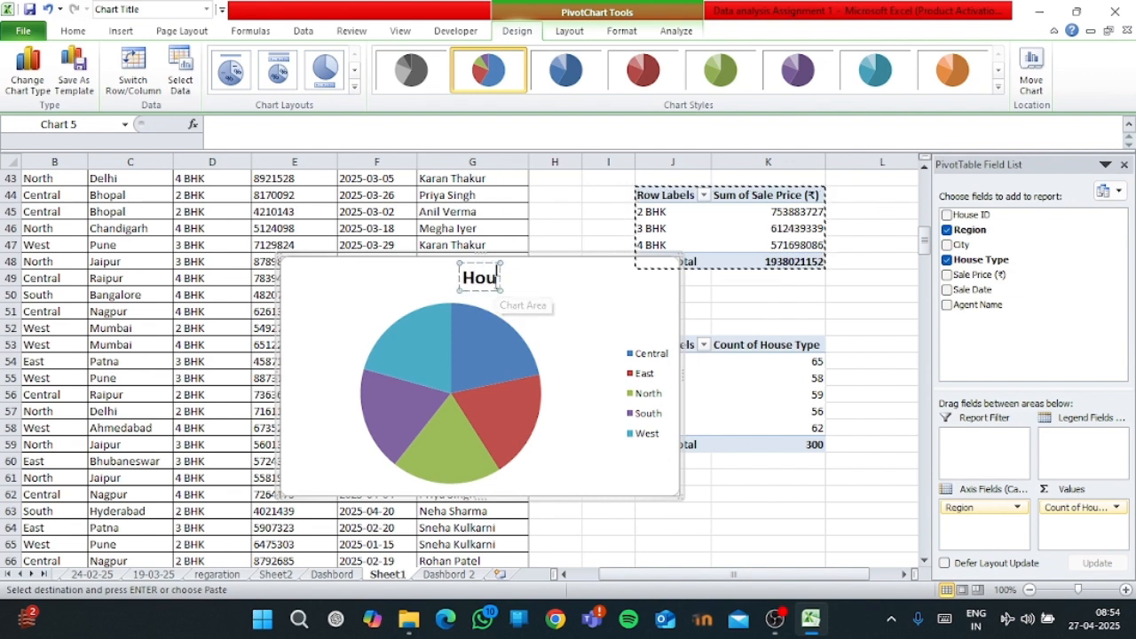
{"action": "type", "text": "se T"}
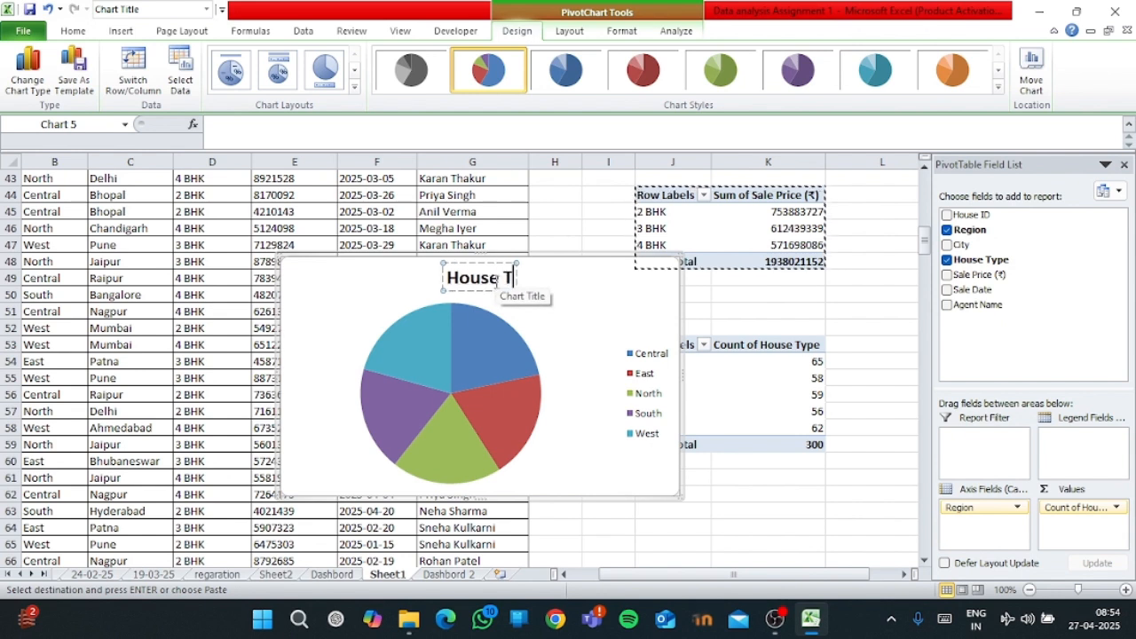
{"action": "type", "text": "ype "}
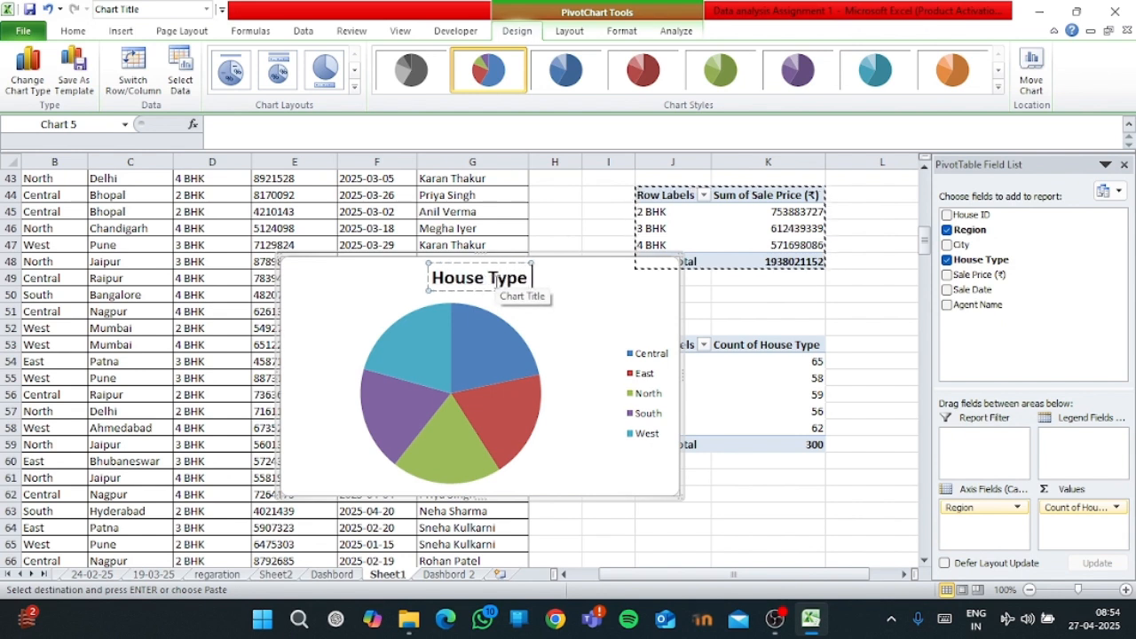
{"action": "type", "text": "Coun"}
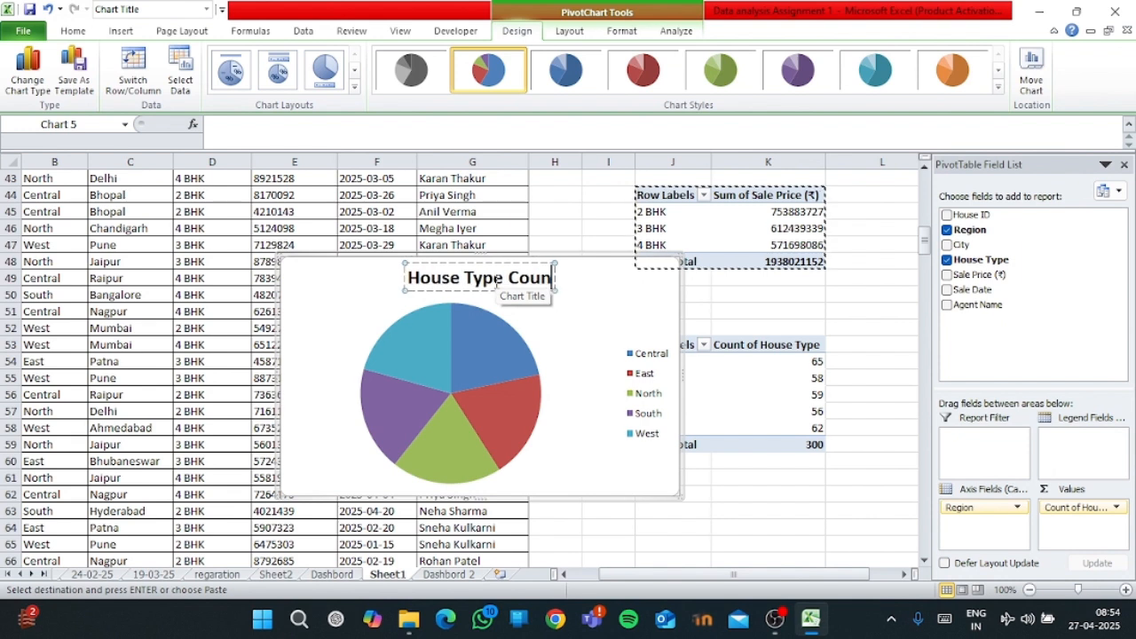
{"action": "type", "text": "t Bu"}
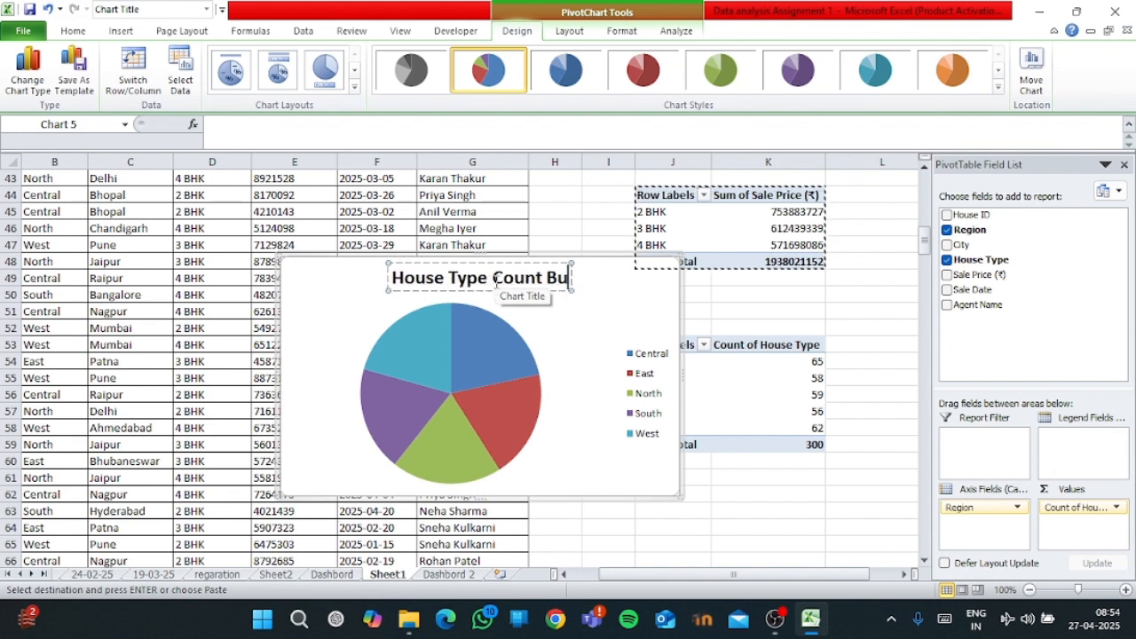
{"action": "type", "text": " Re"}
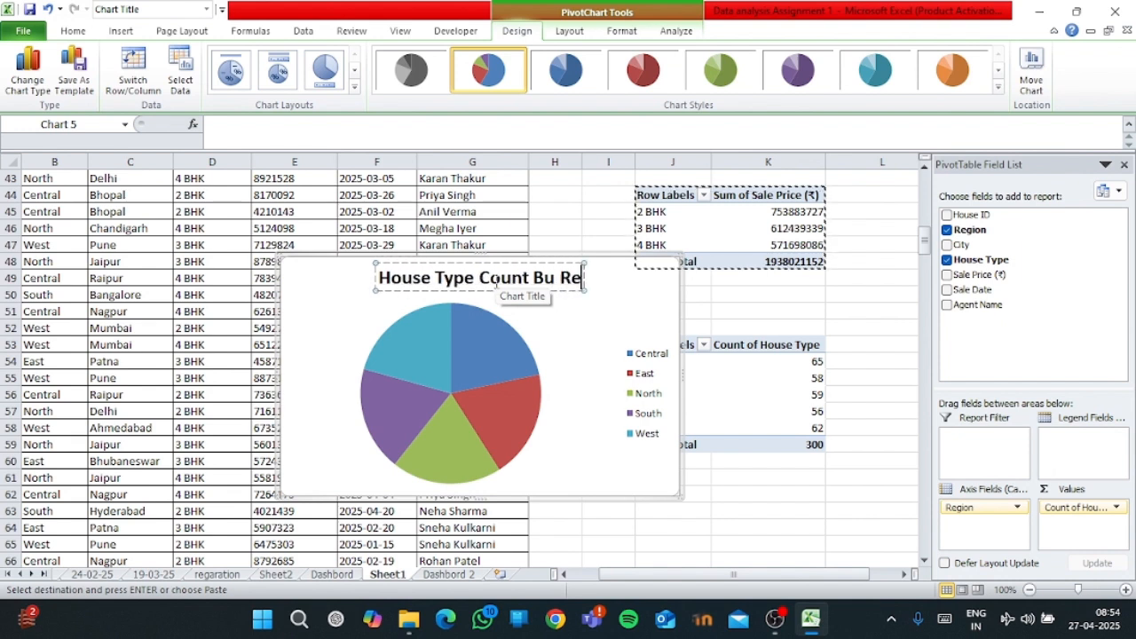
{"action": "type", "text": "gion"}
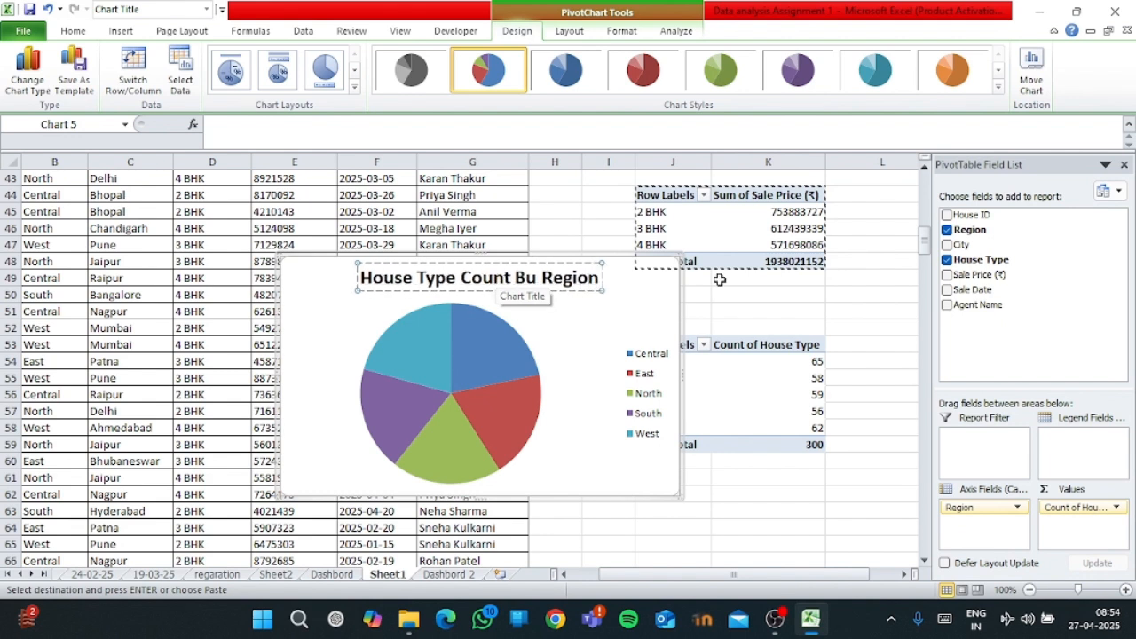
{"action": "left_click", "coordinate": [649, 308]}
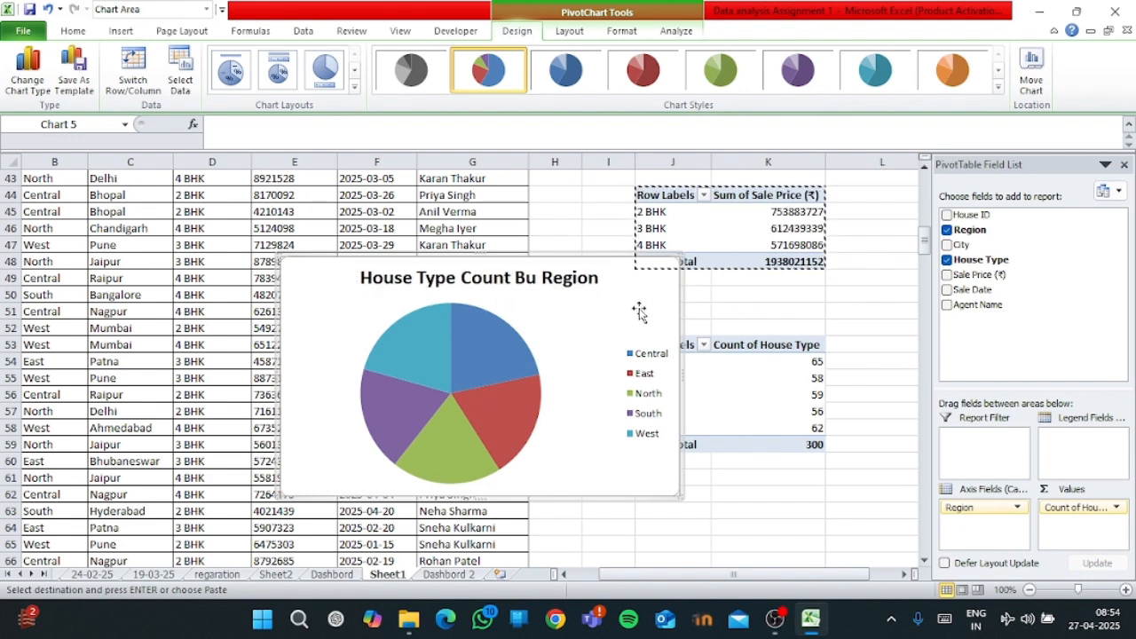
- Cut the house count pie chart from Sheet1 and paste it on "Dashbord 2" beside the Sales By House Type chart
{"action": "key", "text": "Escape"}
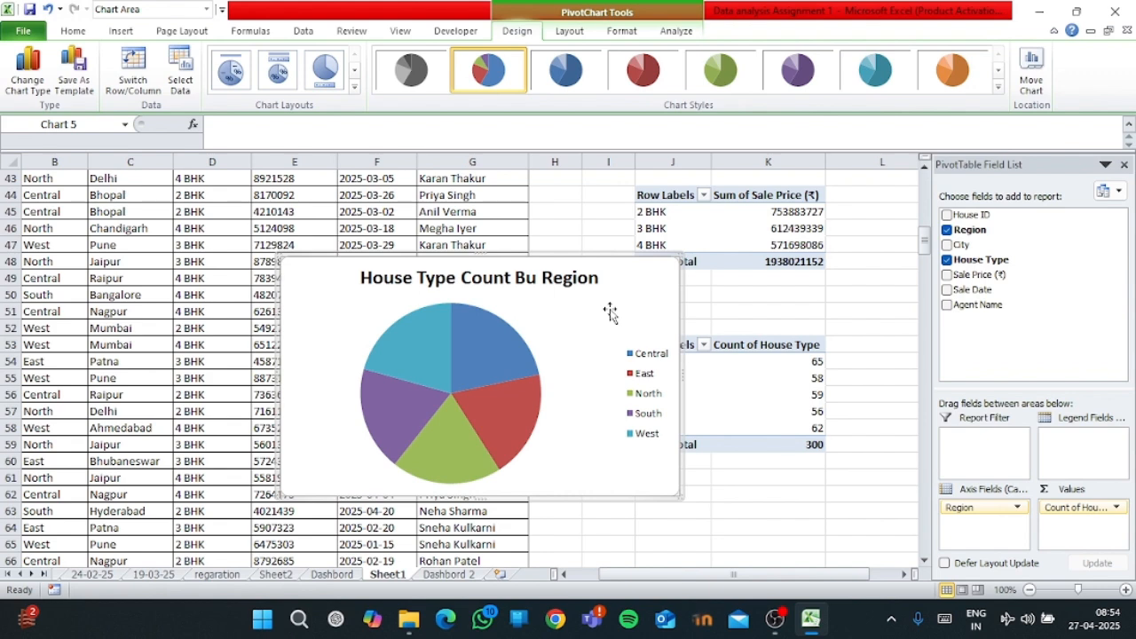
{"action": "key", "text": "Delete"}
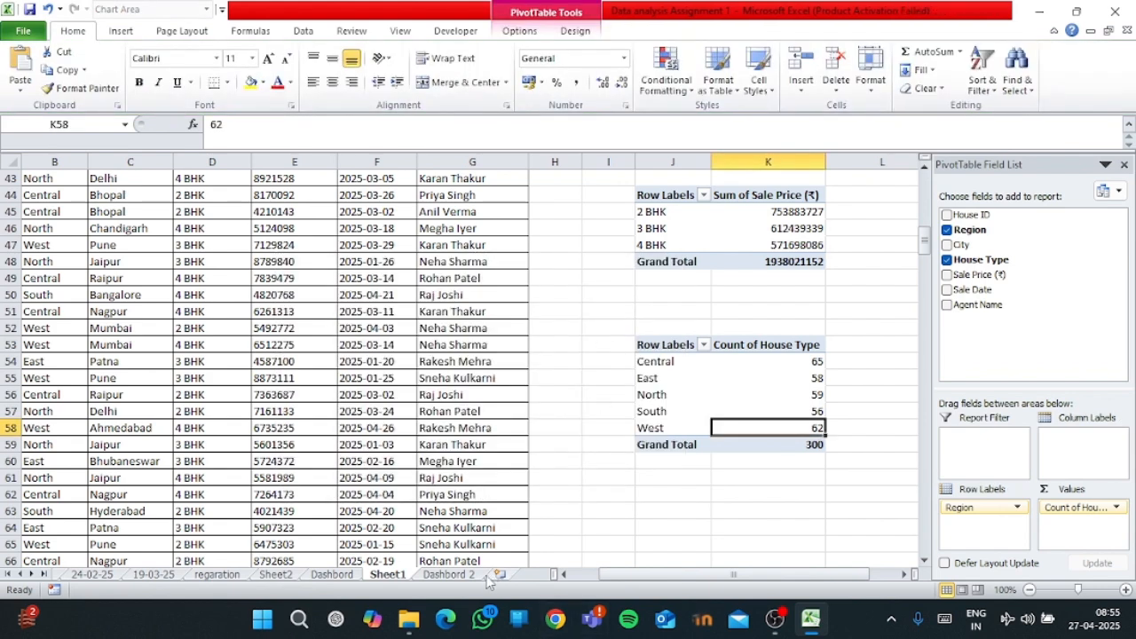
{"action": "left_click", "coordinate": [448, 576]}
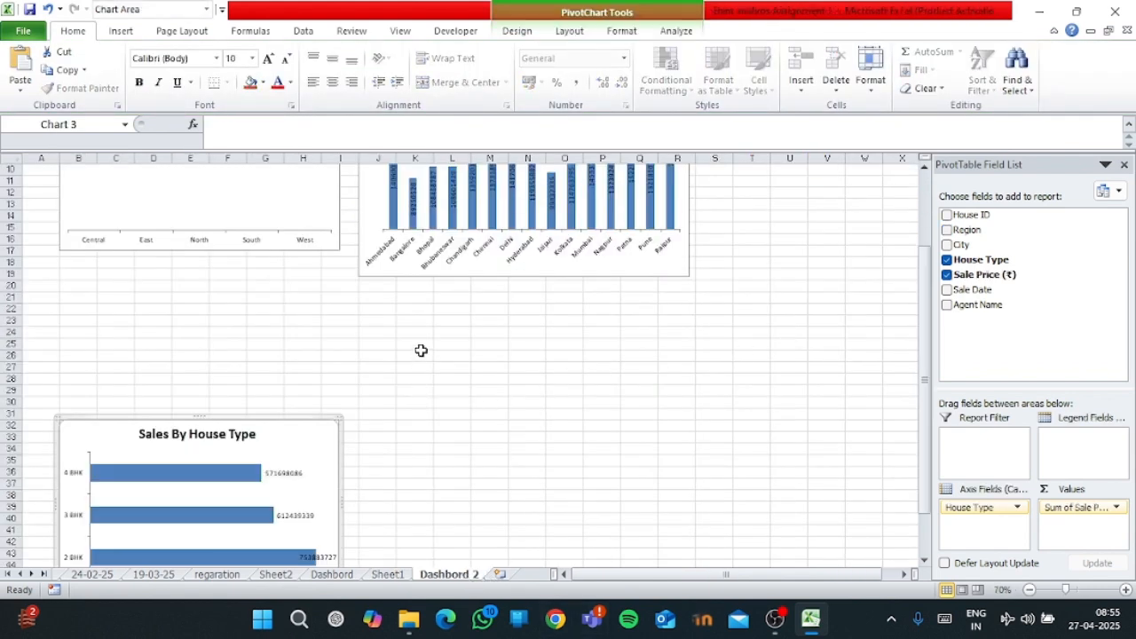
{"action": "left_click", "coordinate": [434, 416]}
{"action": "key", "text": "ctrl+v"}
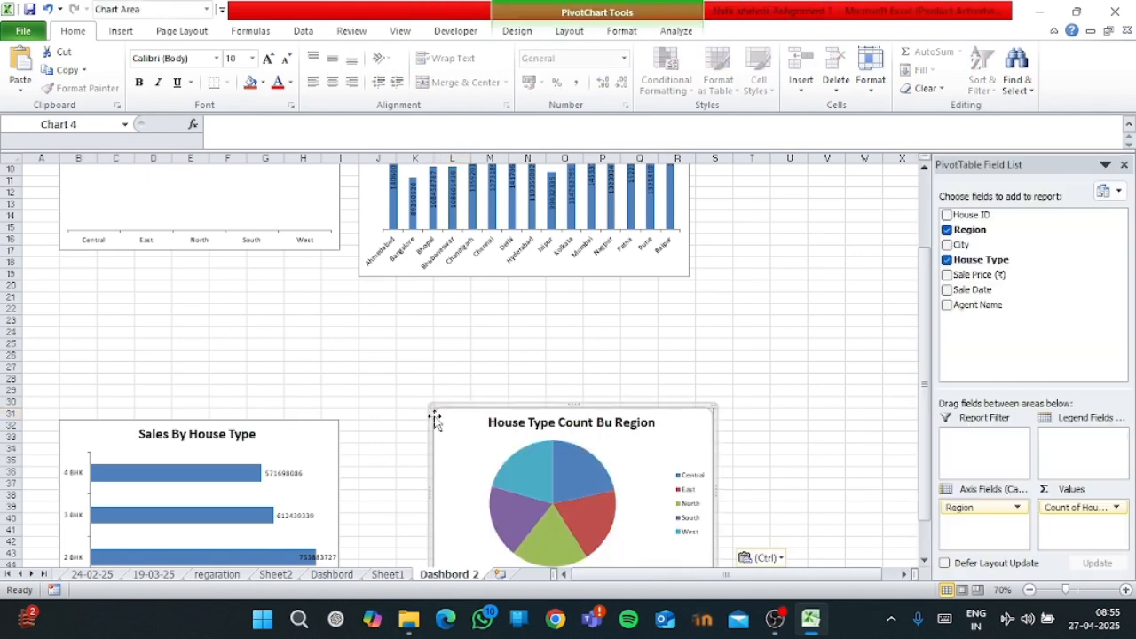
- Copy the house count by region PivotTable on Sheet1 and paste the copy at cell J62
{"action": "left_click", "coordinate": [398, 572]}
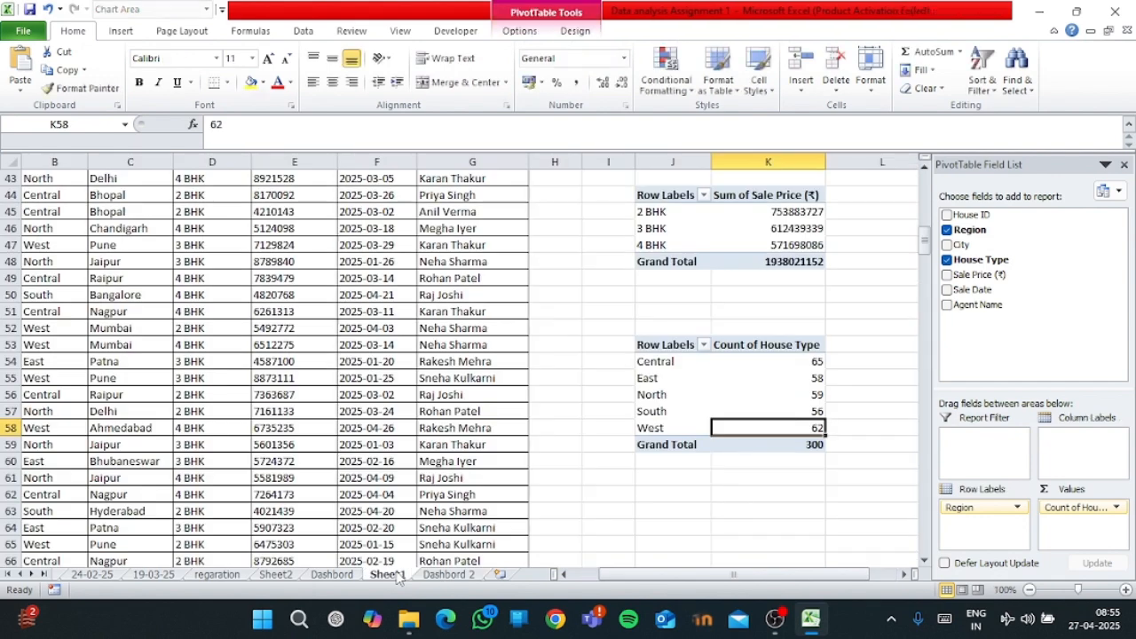
{"action": "left_click", "coordinate": [654, 344]}
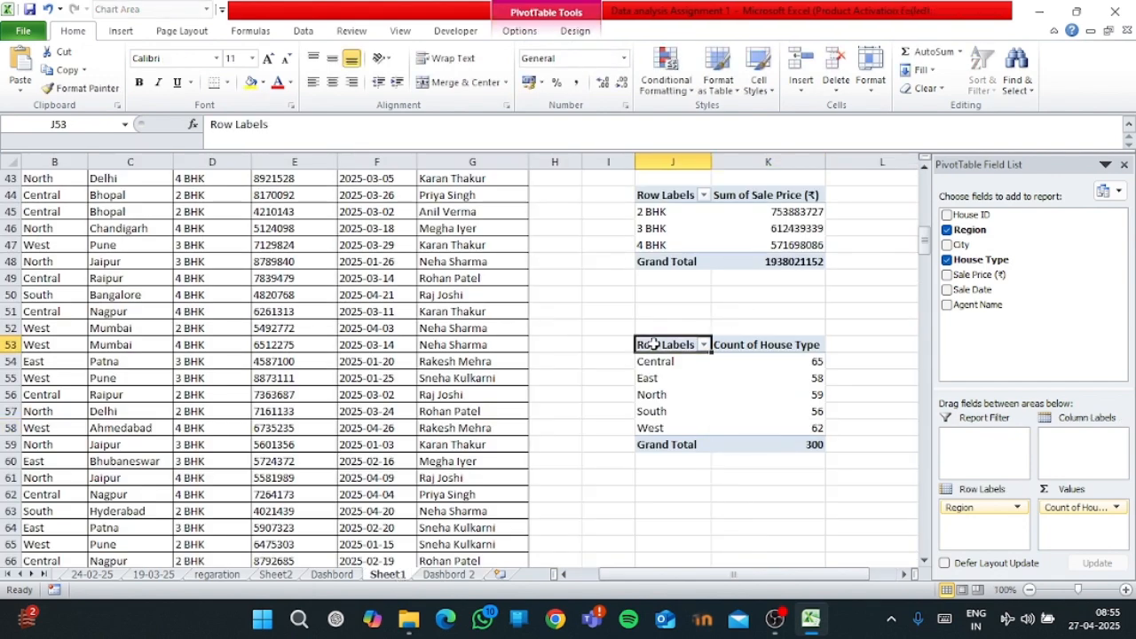
{"action": "key", "text": "ctrl+a"}
{"action": "key", "text": "ctrl+c"}
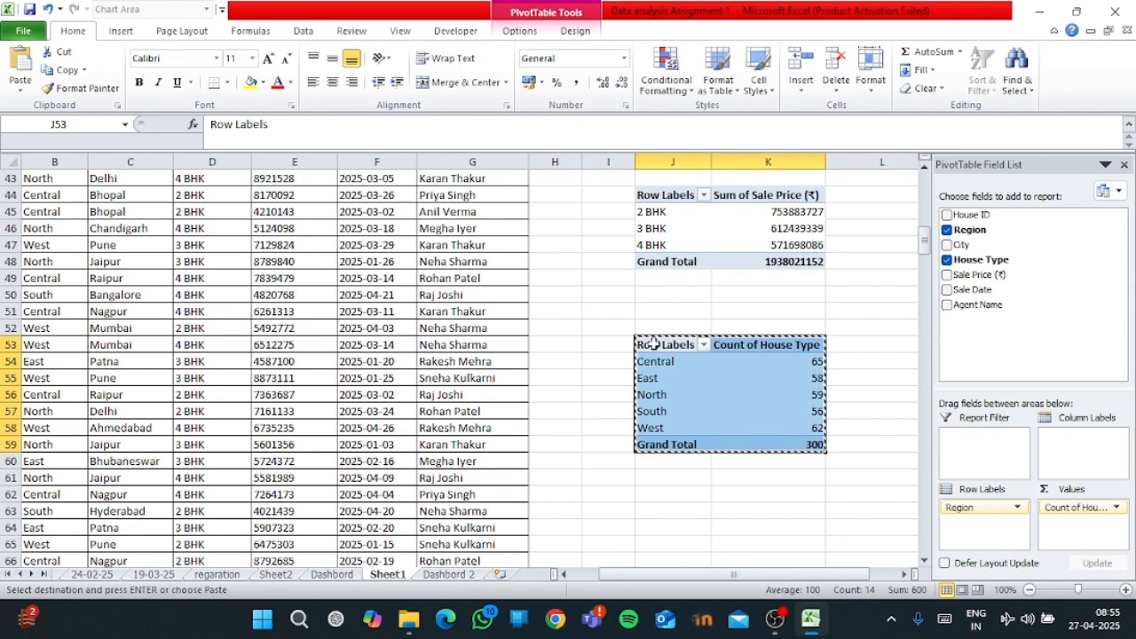
{"action": "left_click", "coordinate": [661, 495]}
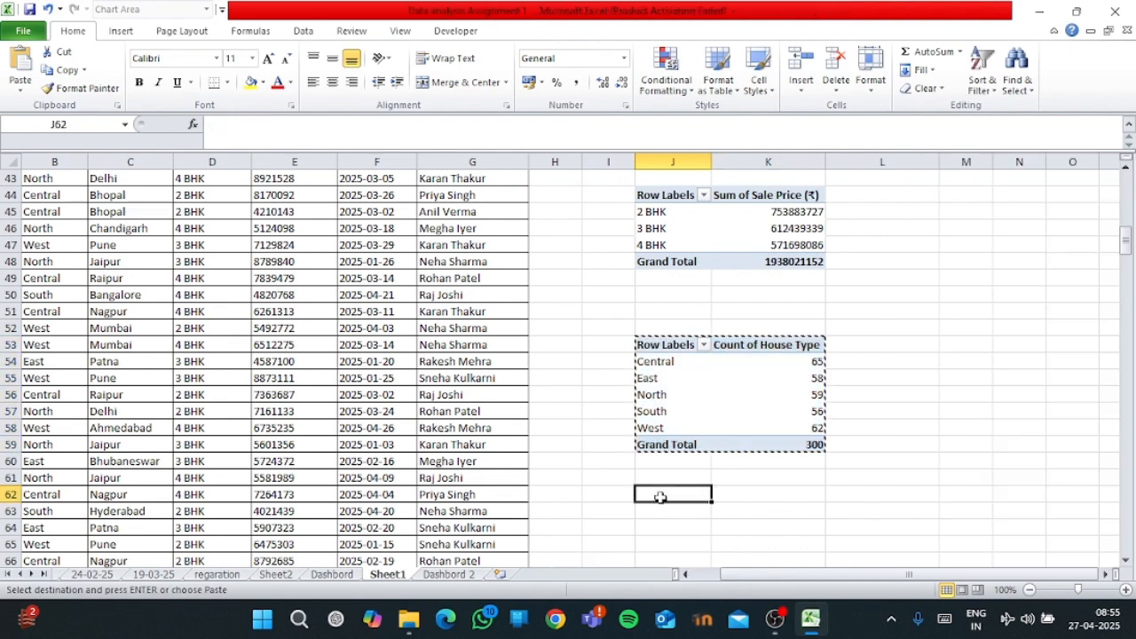
{"action": "key", "text": "ctrl+v"}
{"action": "key", "text": "Escape"}
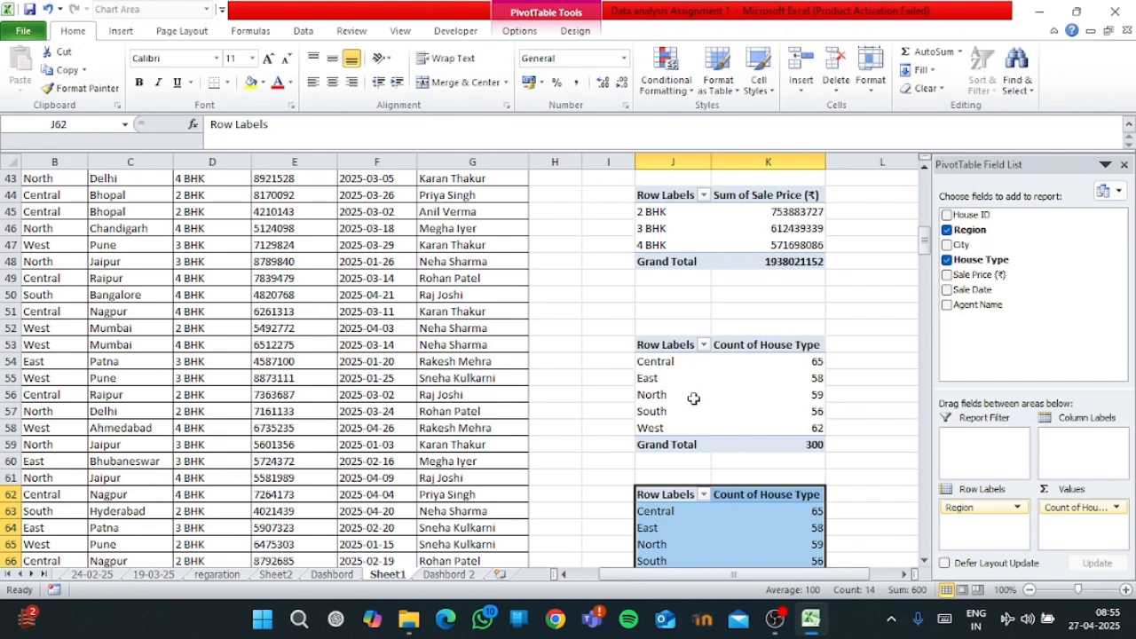
- Set the copied PivotTable to show Sum of Sale Price by Agent Name, removing Region from the rows and House Type from the values
{"action": "scroll", "coordinate": [717, 510], "scroll_direction": "down", "scroll_amount": 3}
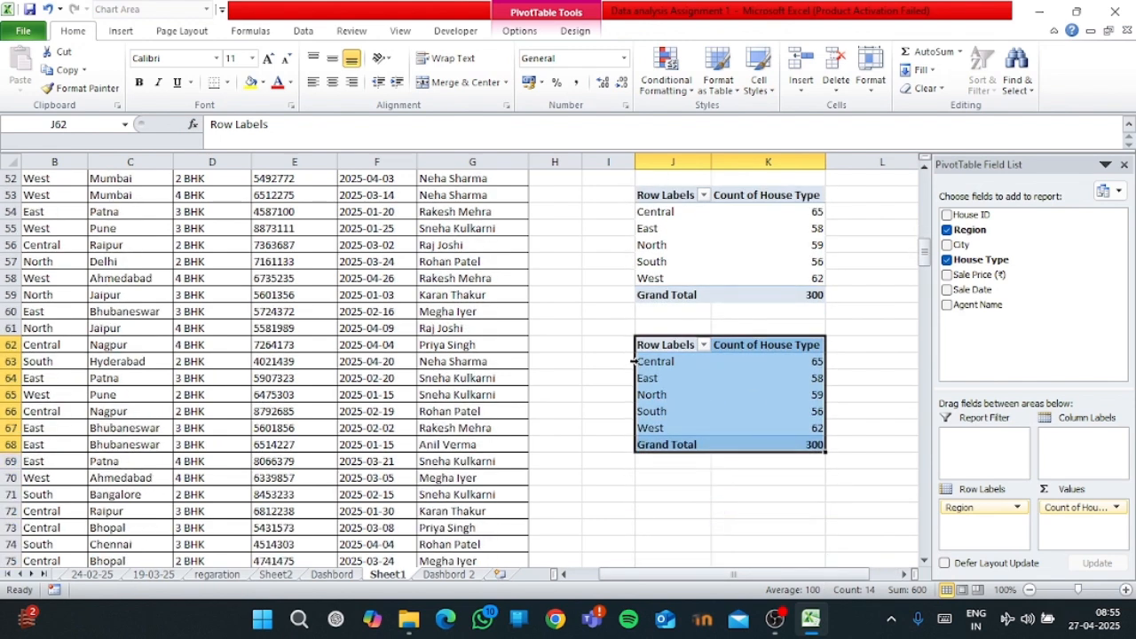
{"action": "left_click", "coordinate": [742, 379]}
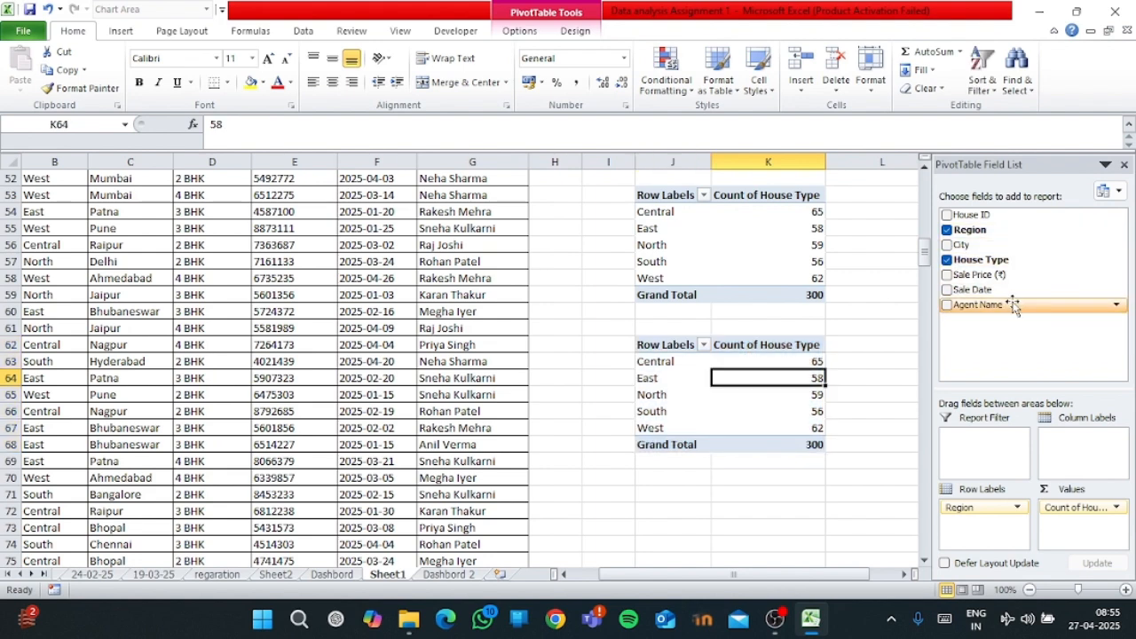
{"action": "left_click_drag", "start_coordinate": [1013, 307], "coordinate": [973, 533]}
{"action": "left_click", "coordinate": [949, 230]}
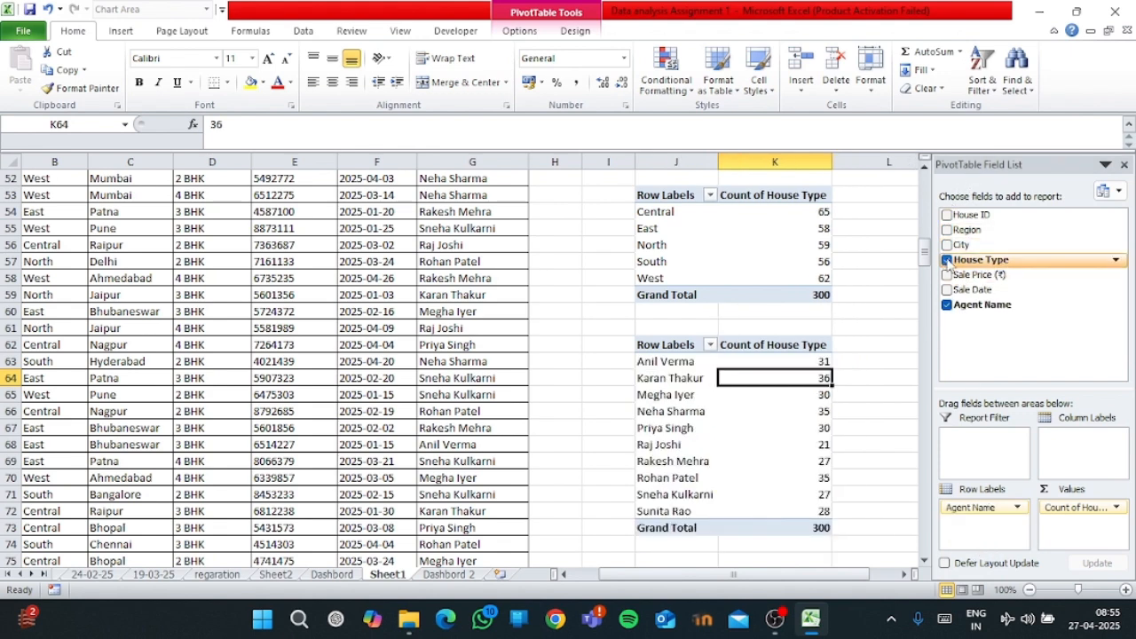
{"action": "left_click", "coordinate": [947, 260]}
{"action": "left_click", "coordinate": [980, 275]}
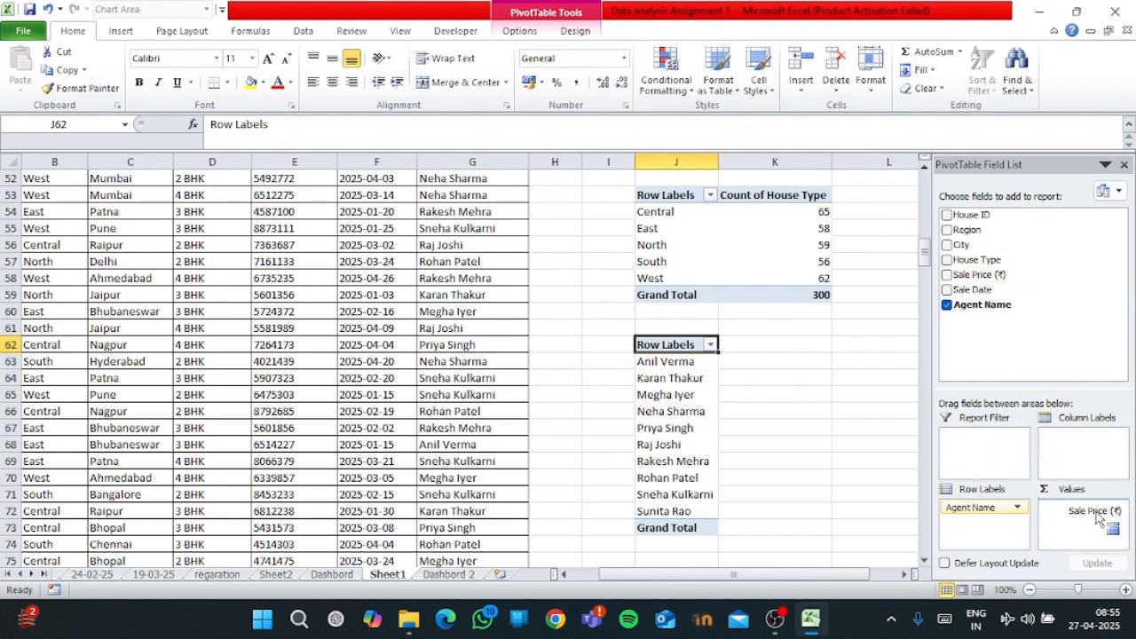
- Insert a 2-D clustered column PivotChart from the agent sales PivotTable and hide all its field buttons
{"action": "scroll", "coordinate": [707, 522], "scroll_direction": "down", "scroll_amount": 5}
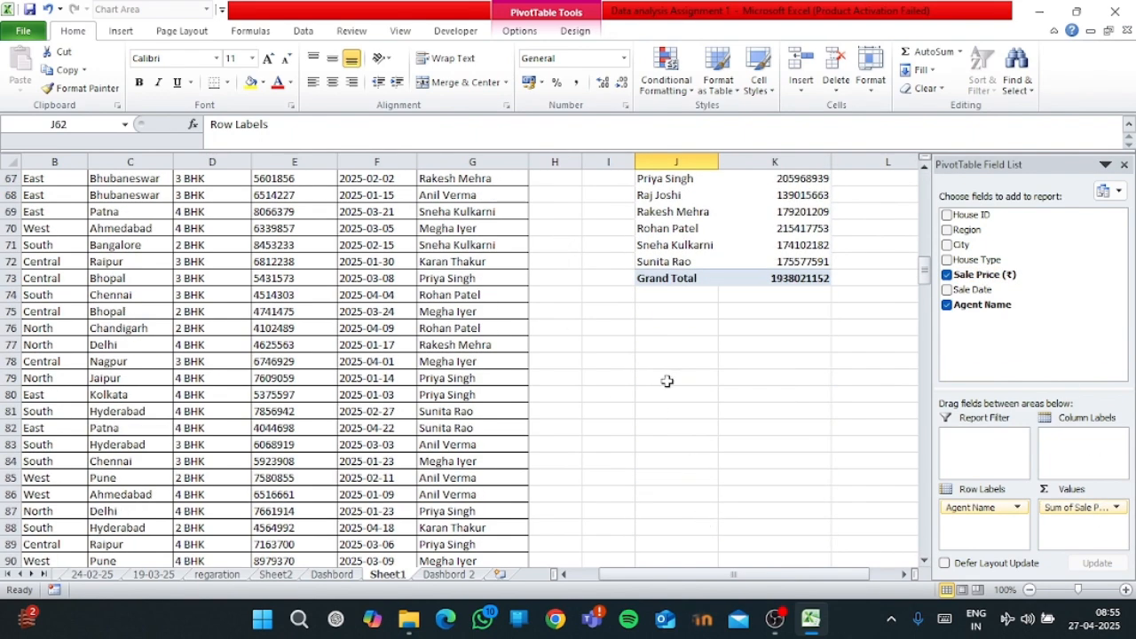
{"action": "scroll", "coordinate": [668, 381], "scroll_direction": "up", "scroll_amount": 3}
{"action": "left_click", "coordinate": [750, 291]}
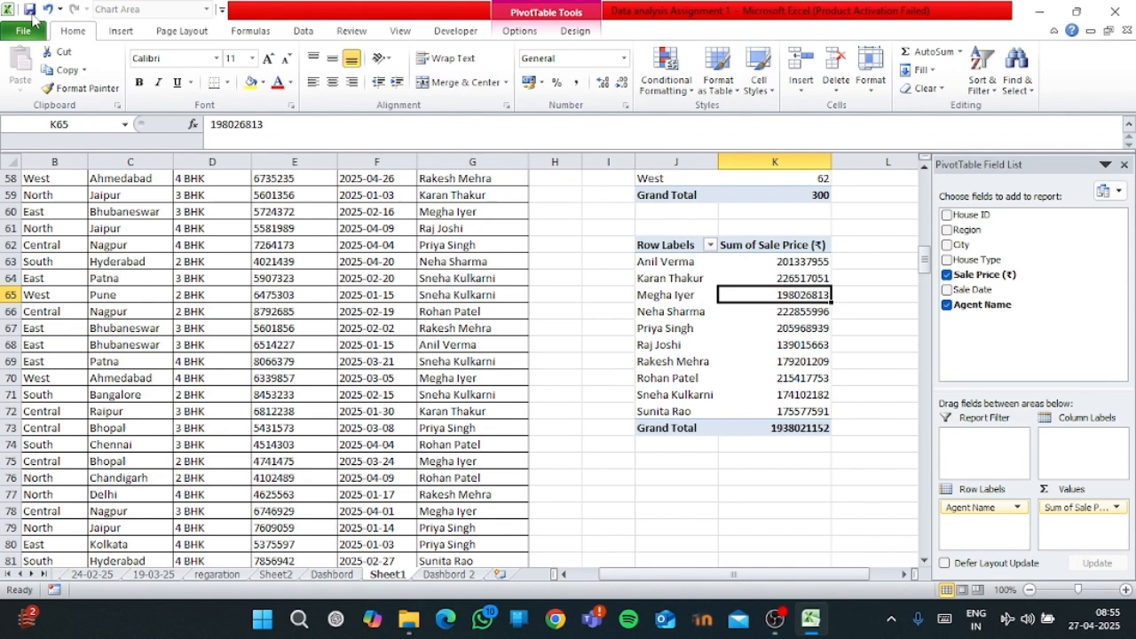
{"action": "left_click", "coordinate": [120, 32]}
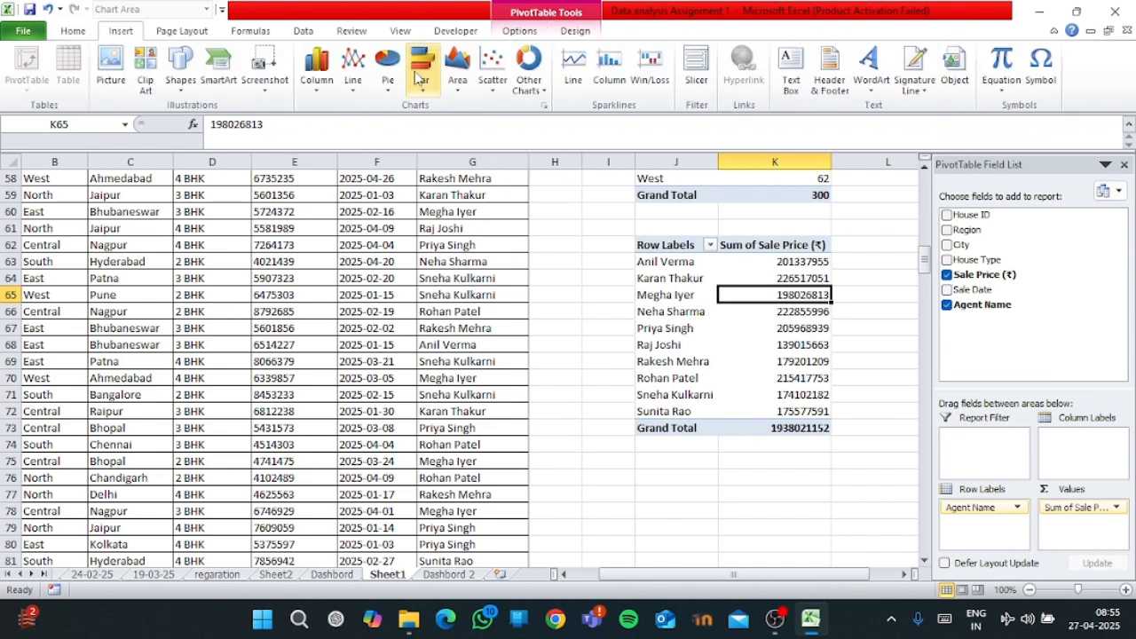
{"action": "left_click", "coordinate": [316, 73]}
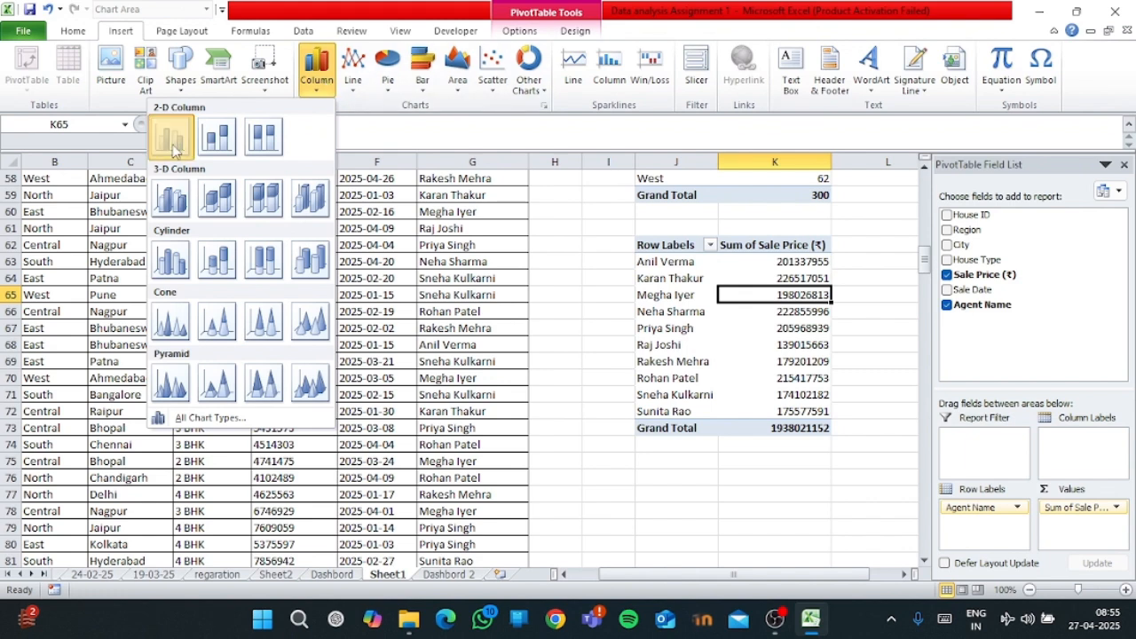
{"action": "left_click", "coordinate": [172, 137]}
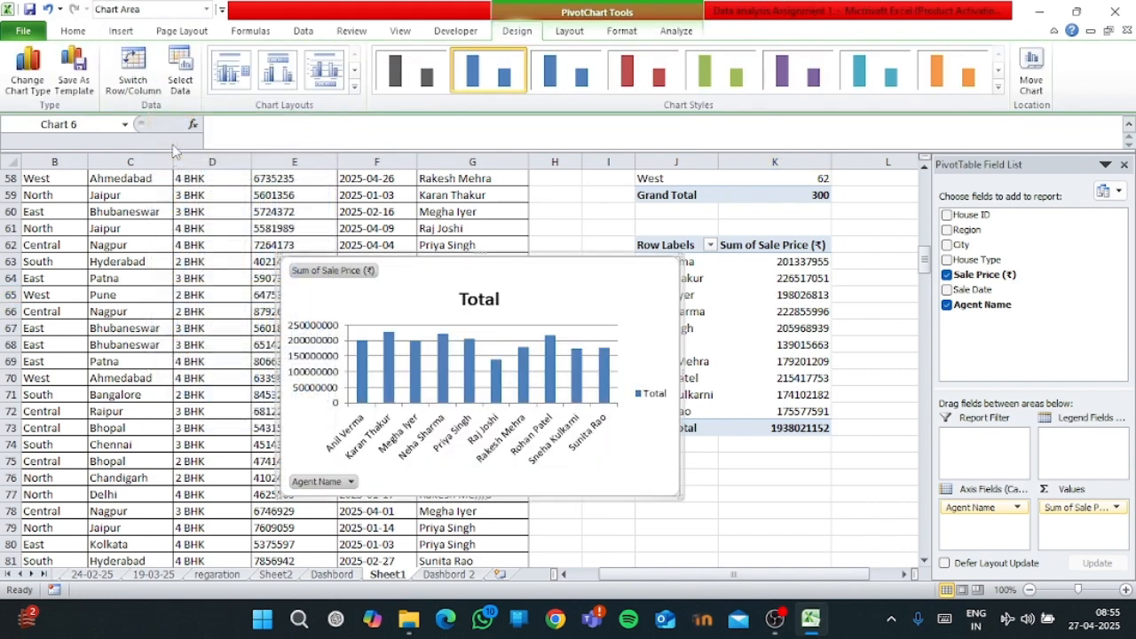
{"action": "right_click", "coordinate": [332, 277]}
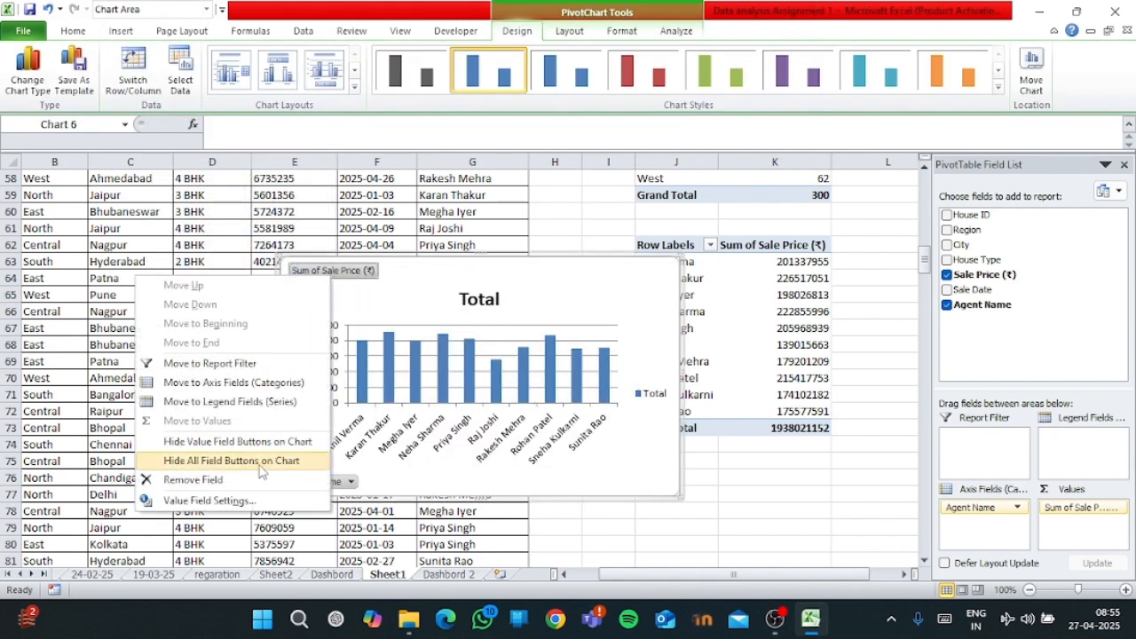
{"action": "left_click", "coordinate": [231, 461]}
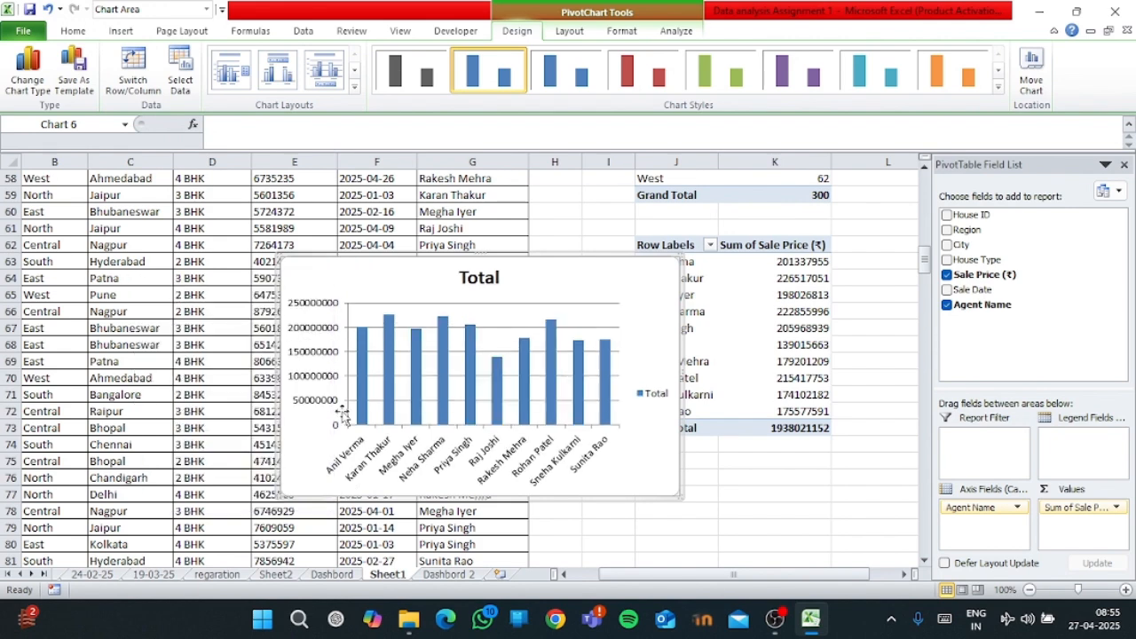
- Delete the value axis, the horizontal gridlines and the legend from the agent sales column chart
{"action": "left_click", "coordinate": [317, 330]}
{"action": "key", "text": "Delete"}
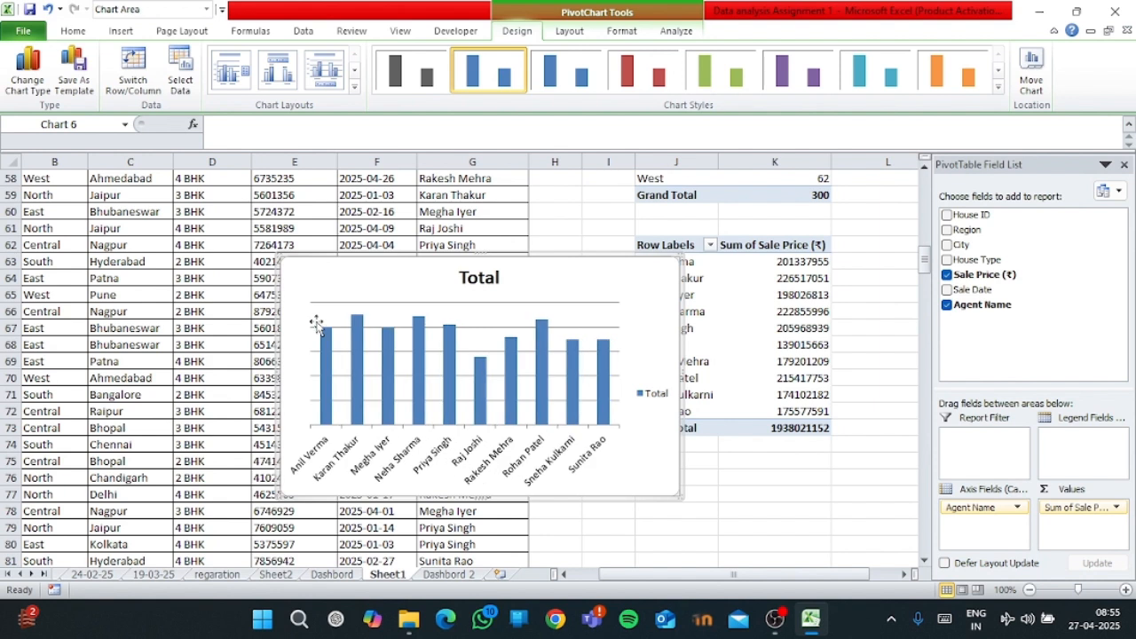
{"action": "left_click", "coordinate": [492, 331]}
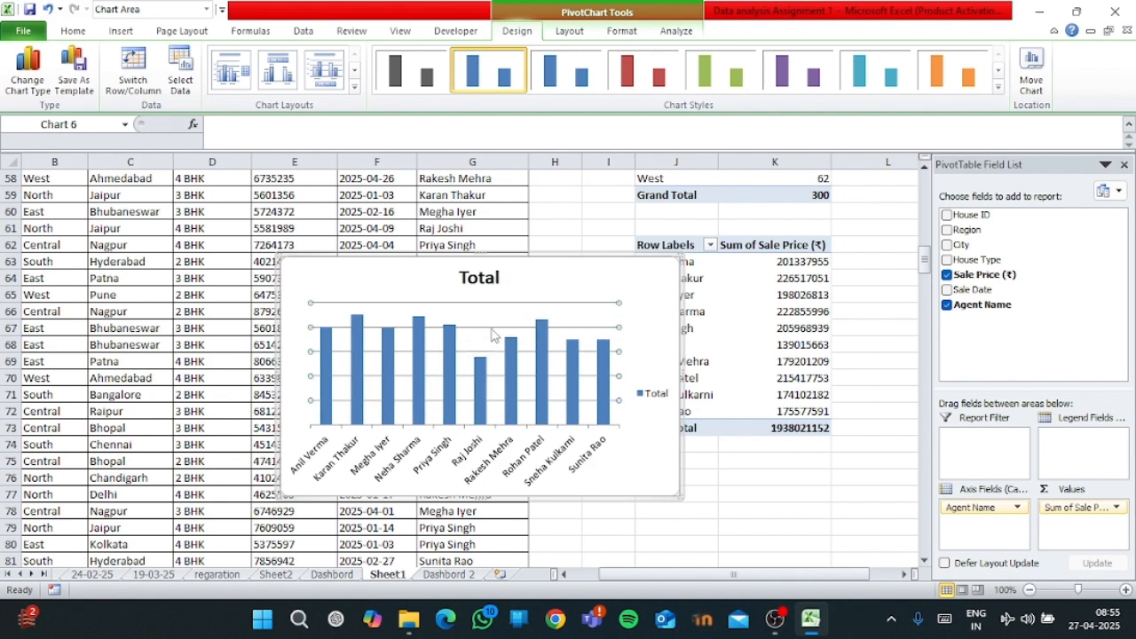
{"action": "key", "text": "Delete"}
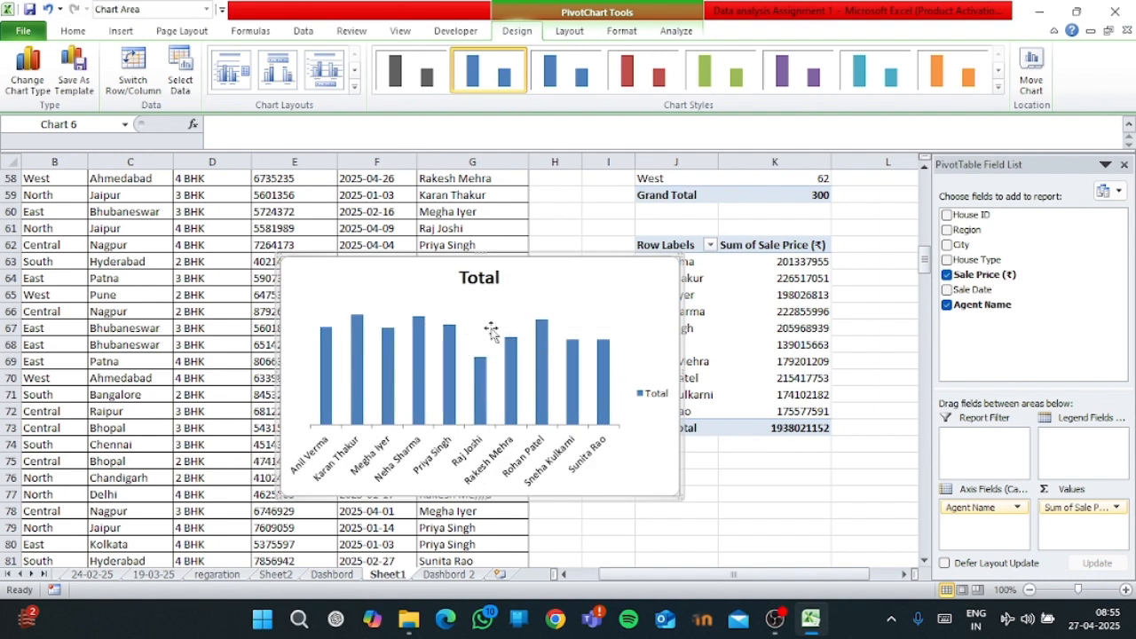
{"action": "left_click", "coordinate": [659, 398]}
{"action": "key", "text": "Delete"}
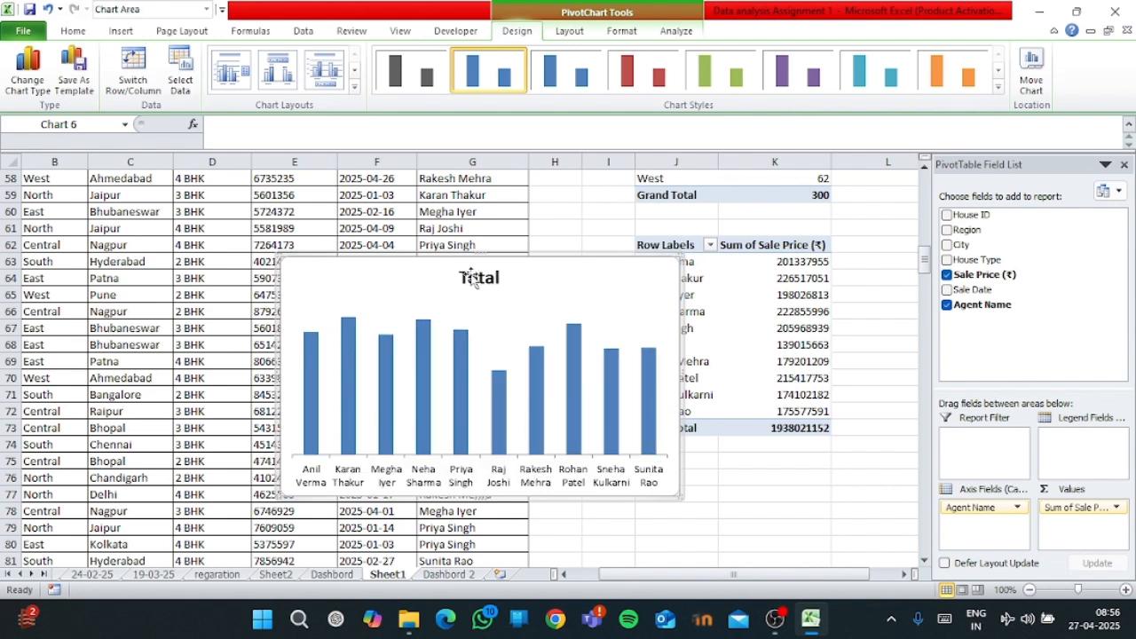
- Replace the agent sales column chart's title with "Top Performinh Agents"
{"action": "left_click", "coordinate": [497, 279]}
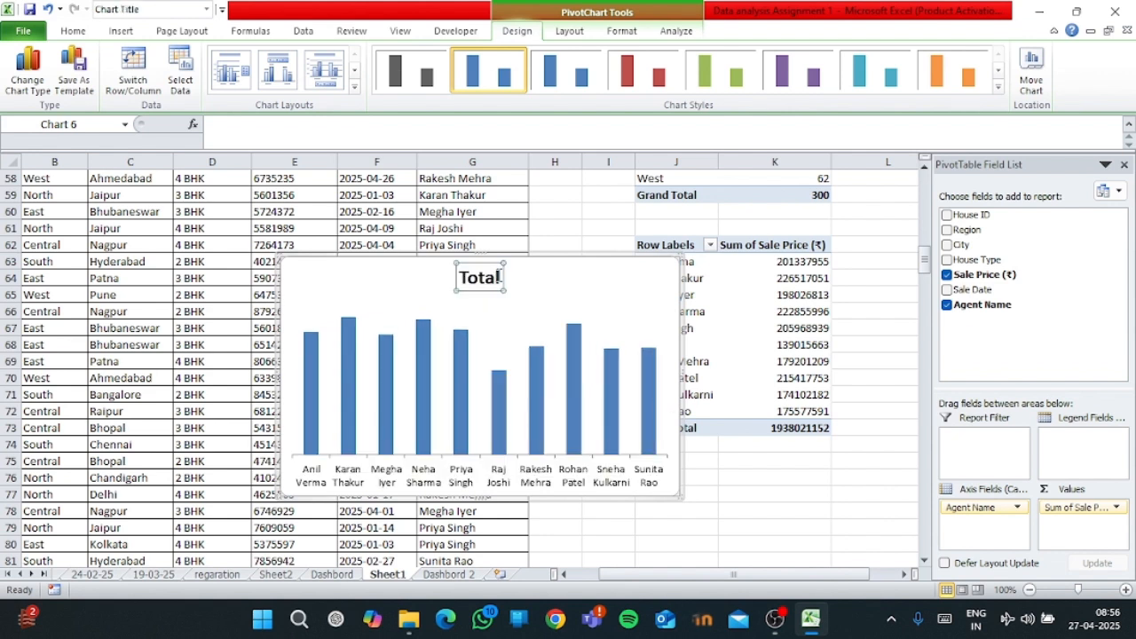
{"action": "key", "text": "BackSpace"}
{"action": "key", "text": "BackSpace"}
{"action": "key", "text": "BackSpace"}
{"action": "key", "text": "BackSpace"}
{"action": "key", "text": "BackSpace"}
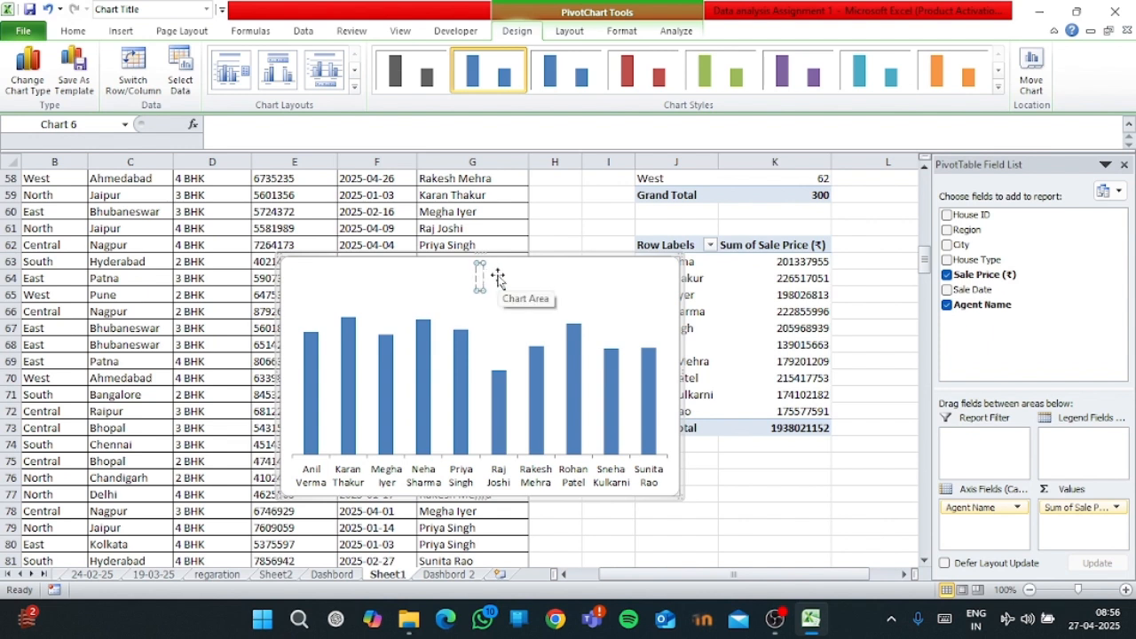
{"action": "type", "text": "Top R"}
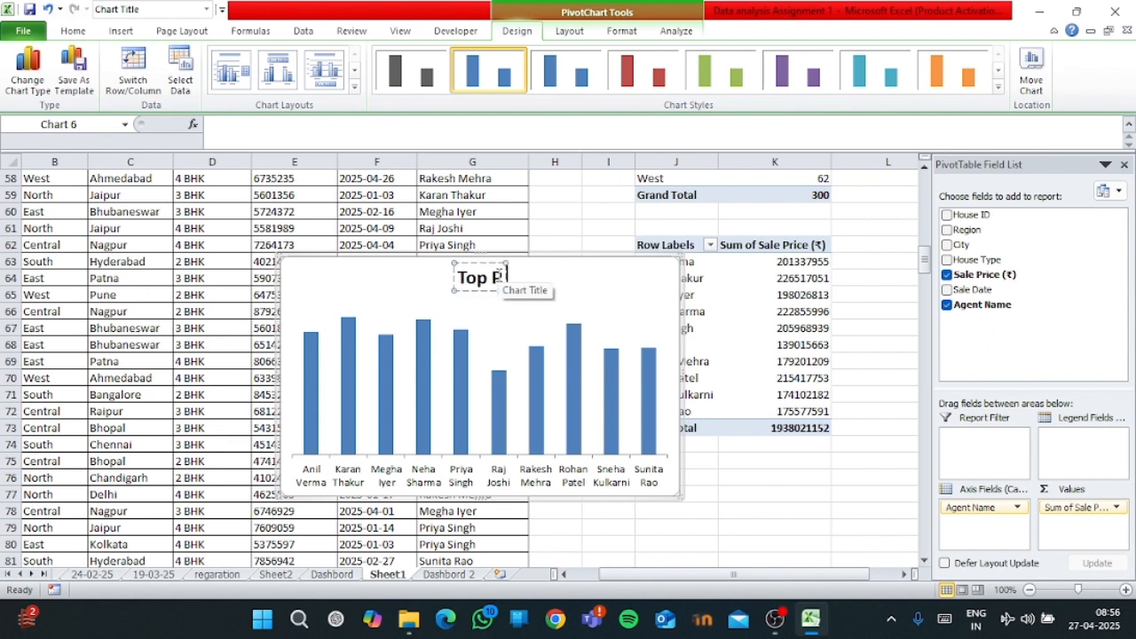
{"action": "key", "text": "BackSpace"}
{"action": "type", "text": "Performi"}
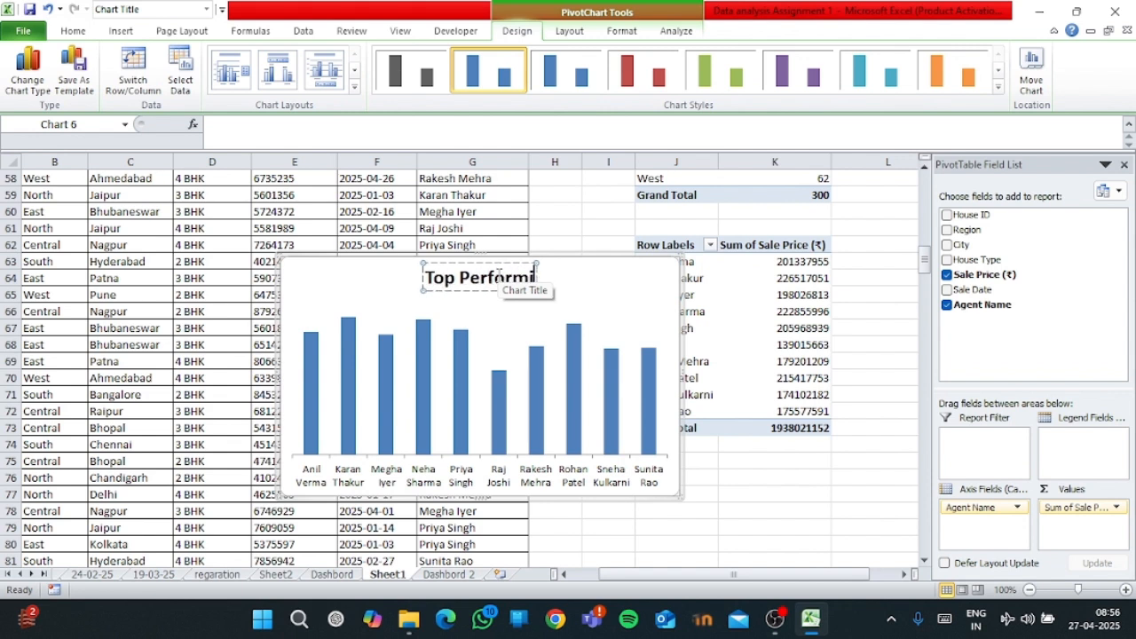
{"action": "type", "text": "nh Agents"}
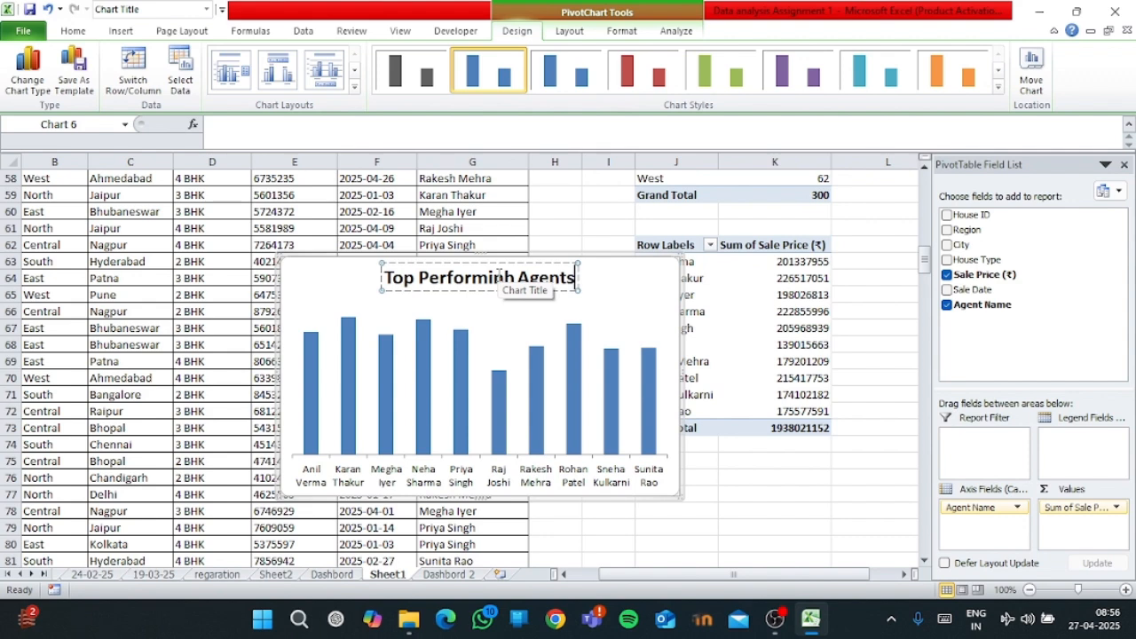
{"action": "left_click", "coordinate": [627, 292]}
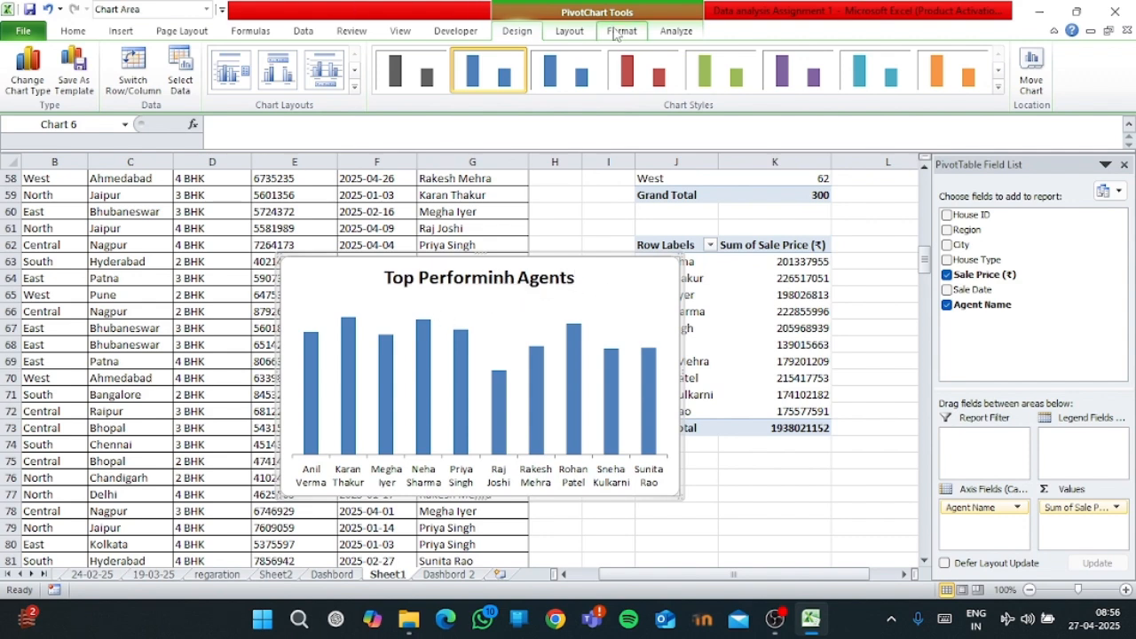
- Add Outside End data labels to the agent sales column chart and rotate all their text 270°
{"action": "left_click", "coordinate": [569, 31]}
{"action": "left_click", "coordinate": [368, 89]}
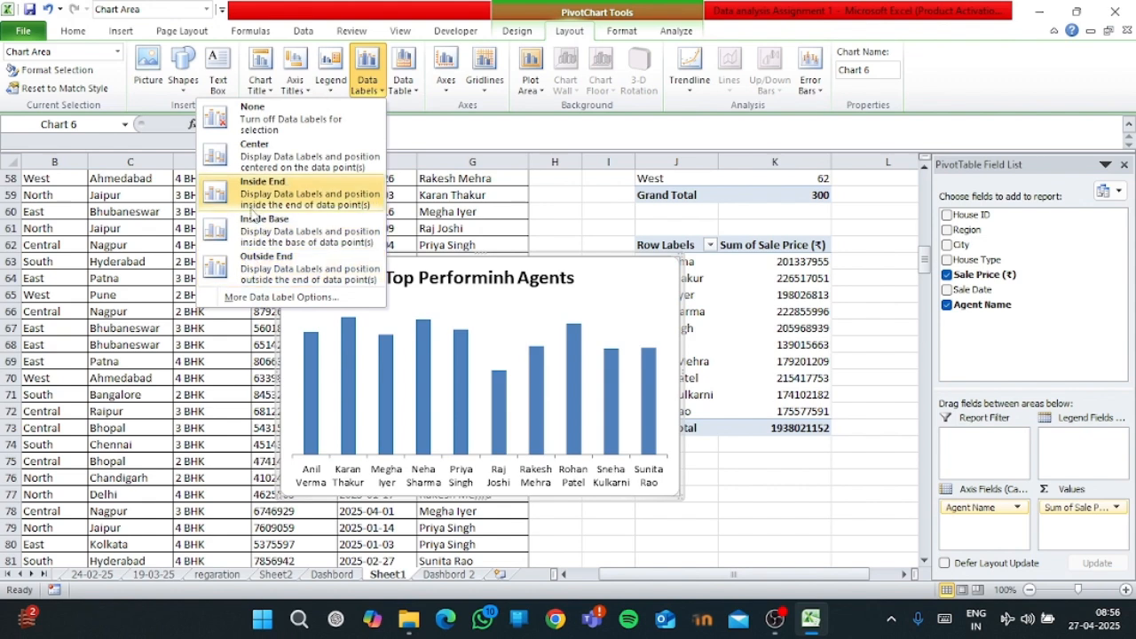
{"action": "left_click", "coordinate": [266, 262]}
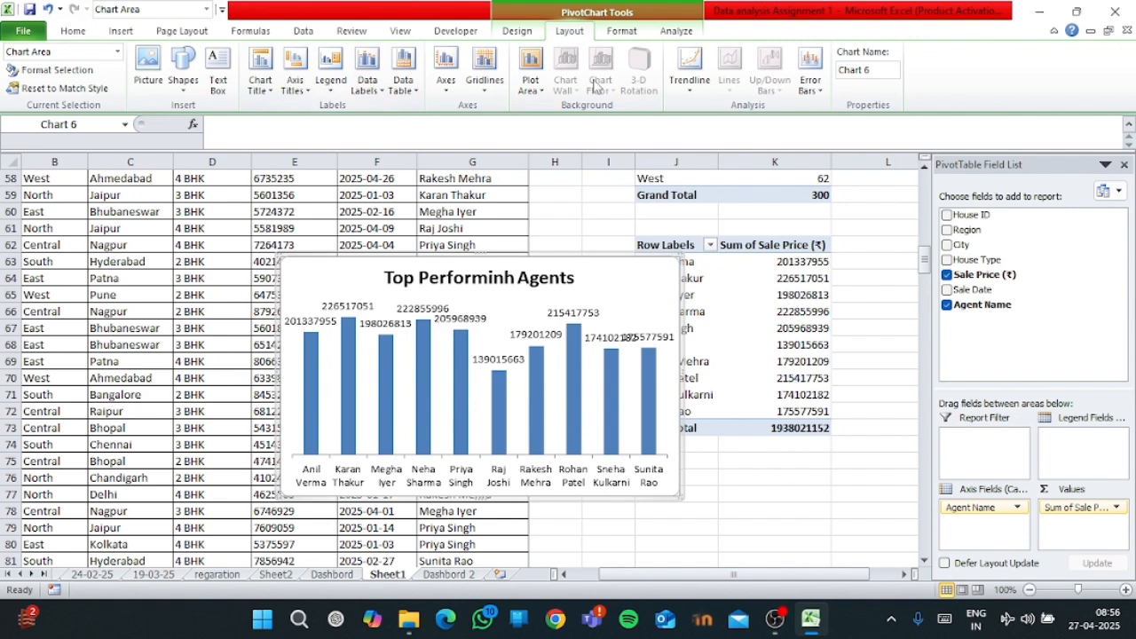
{"action": "right_click", "coordinate": [394, 324]}
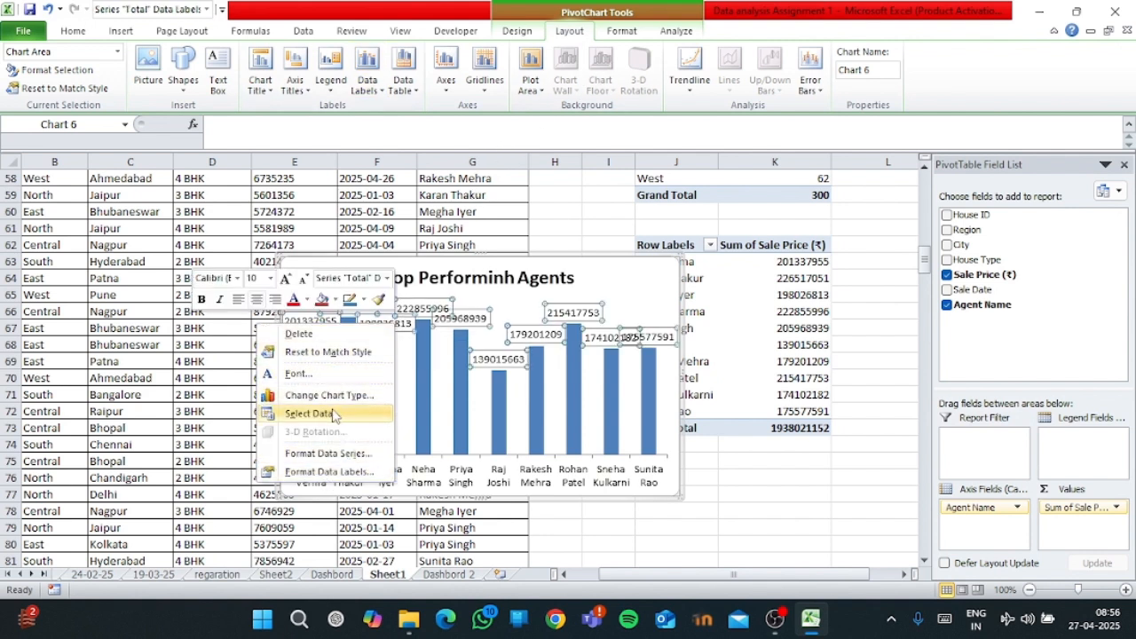
{"action": "left_click", "coordinate": [340, 471]}
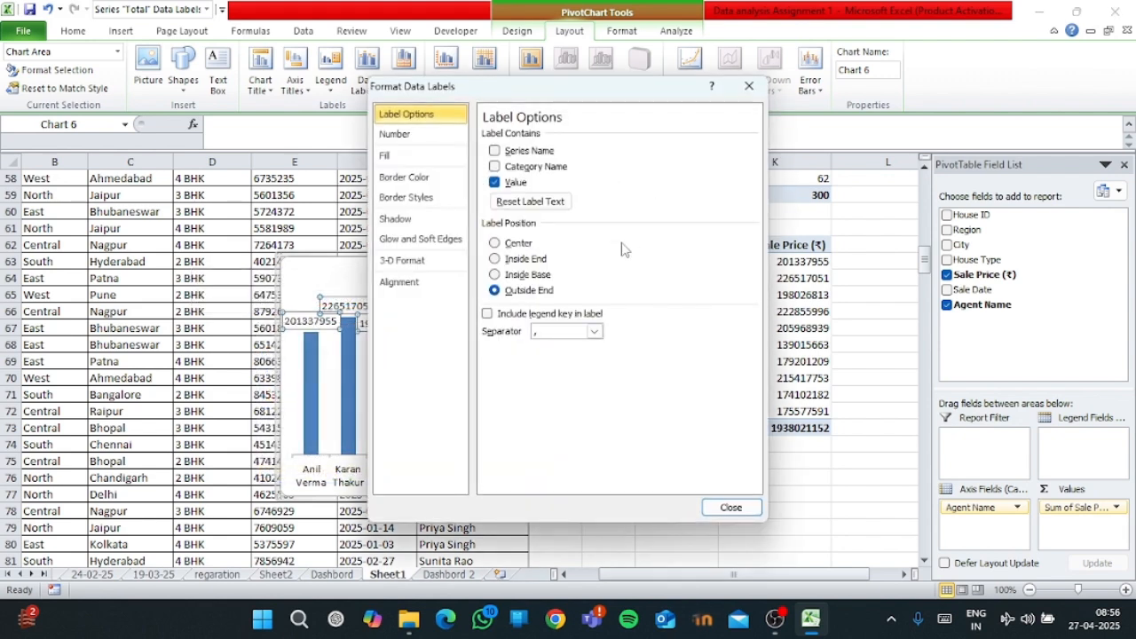
{"action": "left_click", "coordinate": [421, 283]}
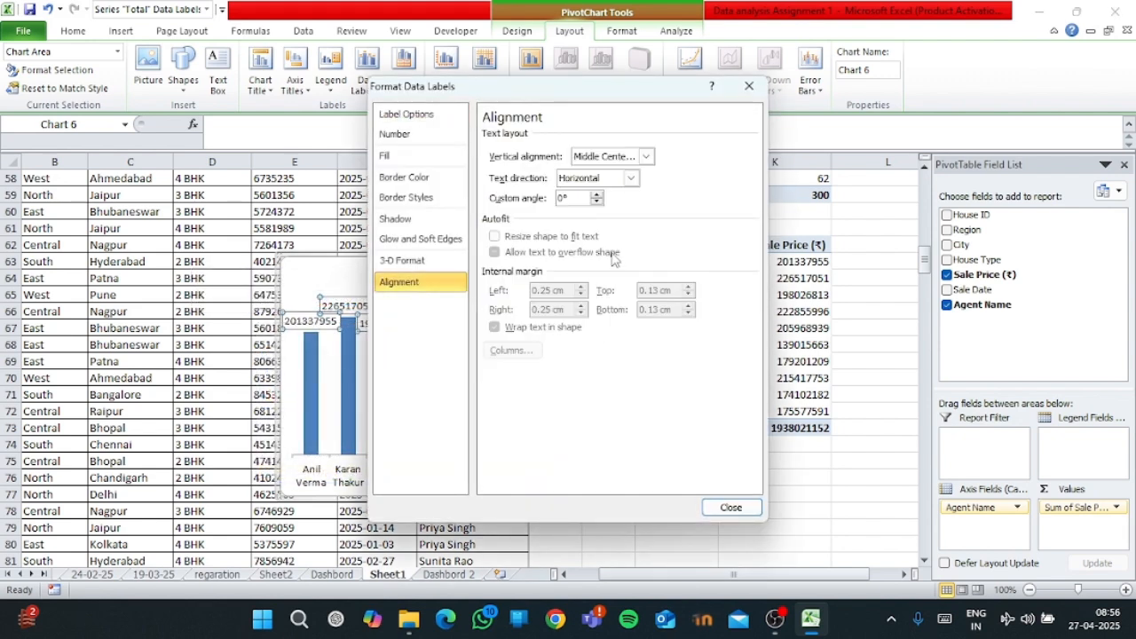
{"action": "left_click", "coordinate": [633, 179]}
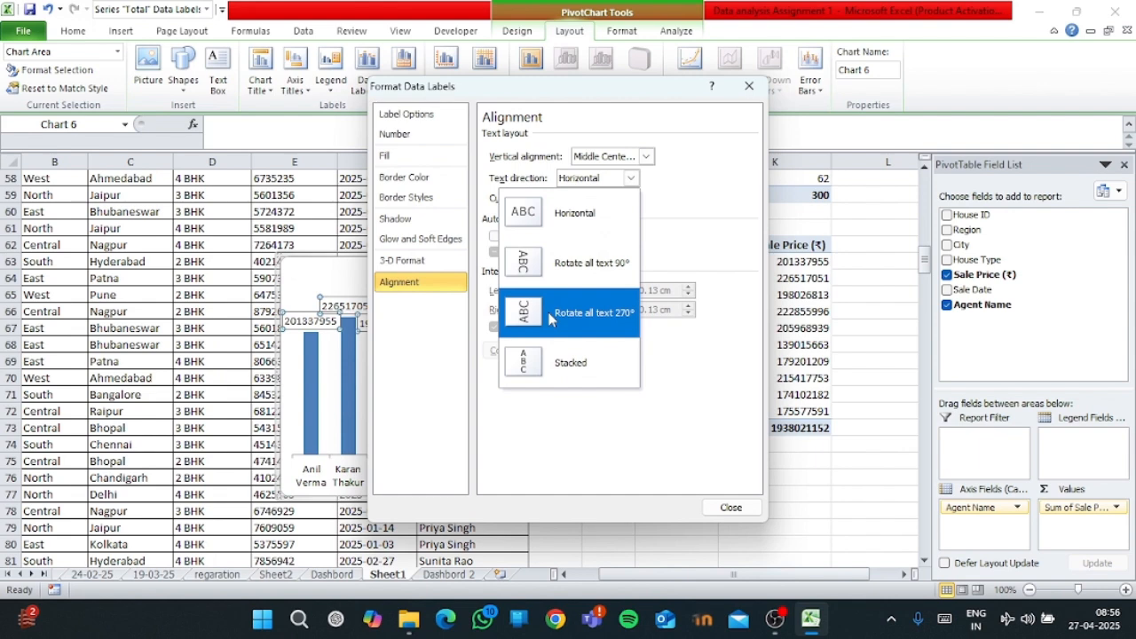
{"action": "left_click", "coordinate": [577, 310]}
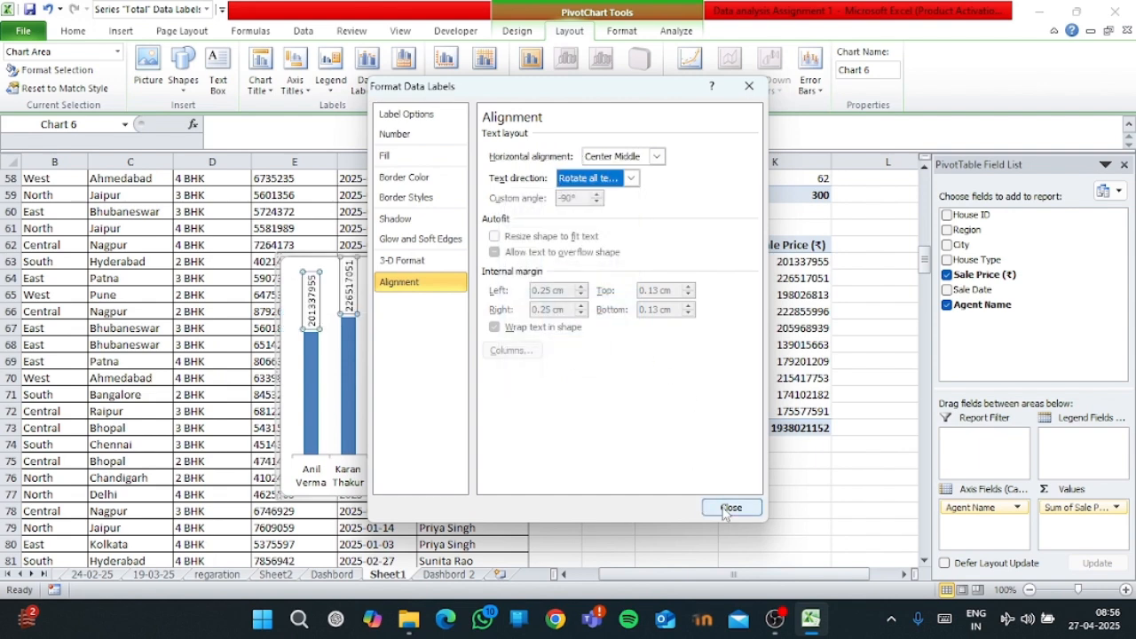
{"action": "left_click", "coordinate": [729, 508]}
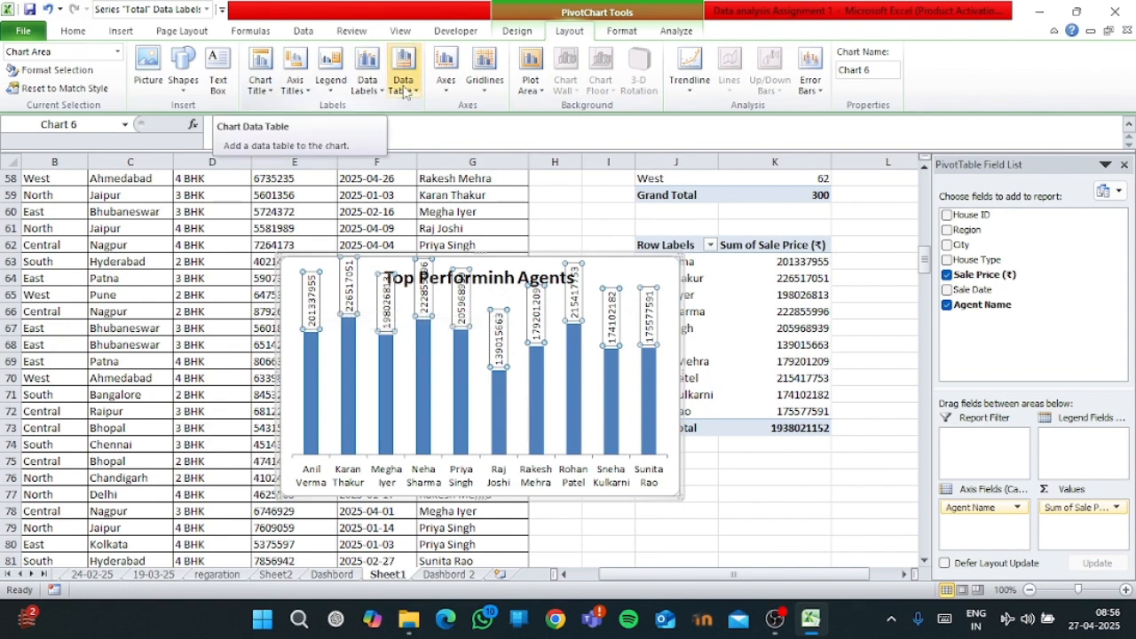
- Reposition the agent sales chart's data labels to Inside End
{"action": "left_click", "coordinate": [371, 89]}
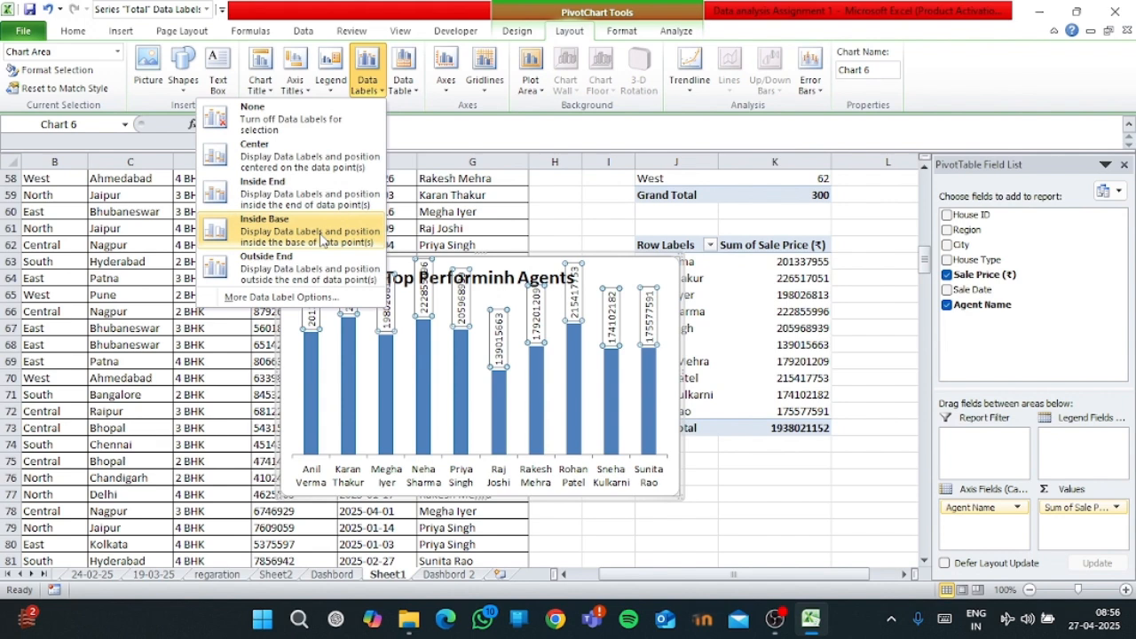
{"action": "left_click", "coordinate": [312, 180]}
{"action": "left_click", "coordinate": [745, 468]}
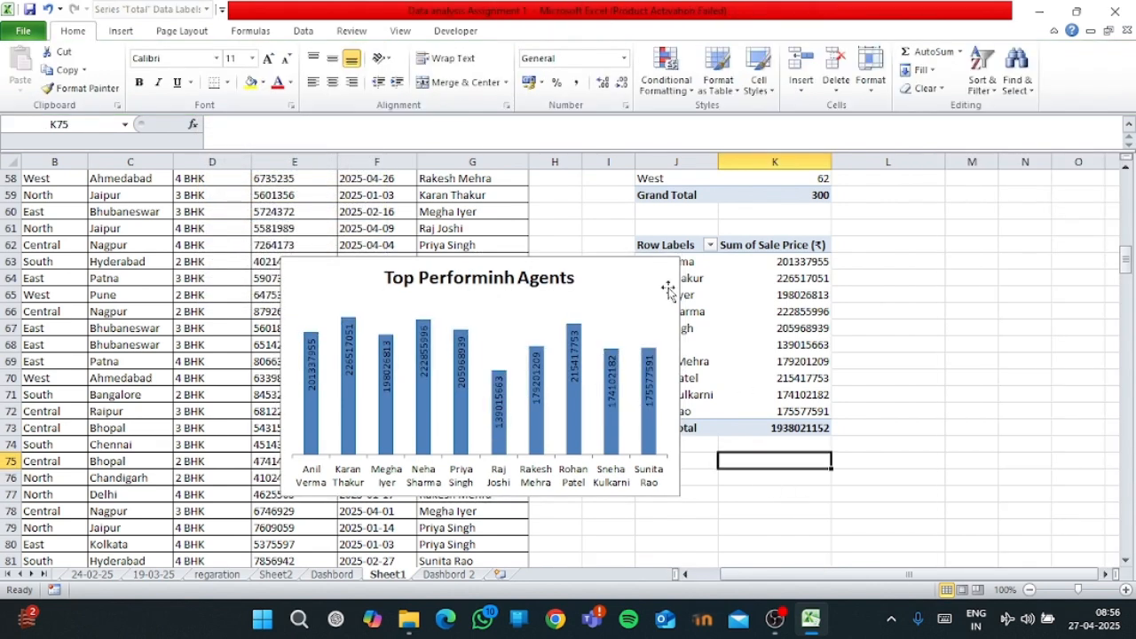
- Cut the "Top Performinh Agents" chart from Sheet1 and paste it on "Dashbord 2" beside the house type pie chart
{"action": "left_click", "coordinate": [641, 284]}
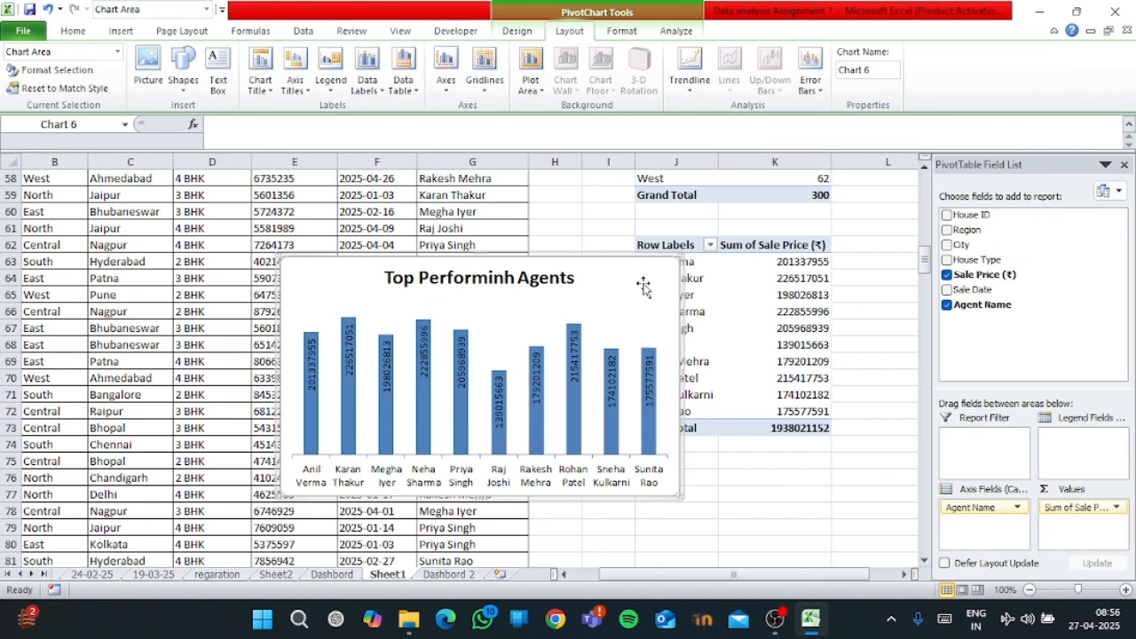
{"action": "key", "text": "Delete"}
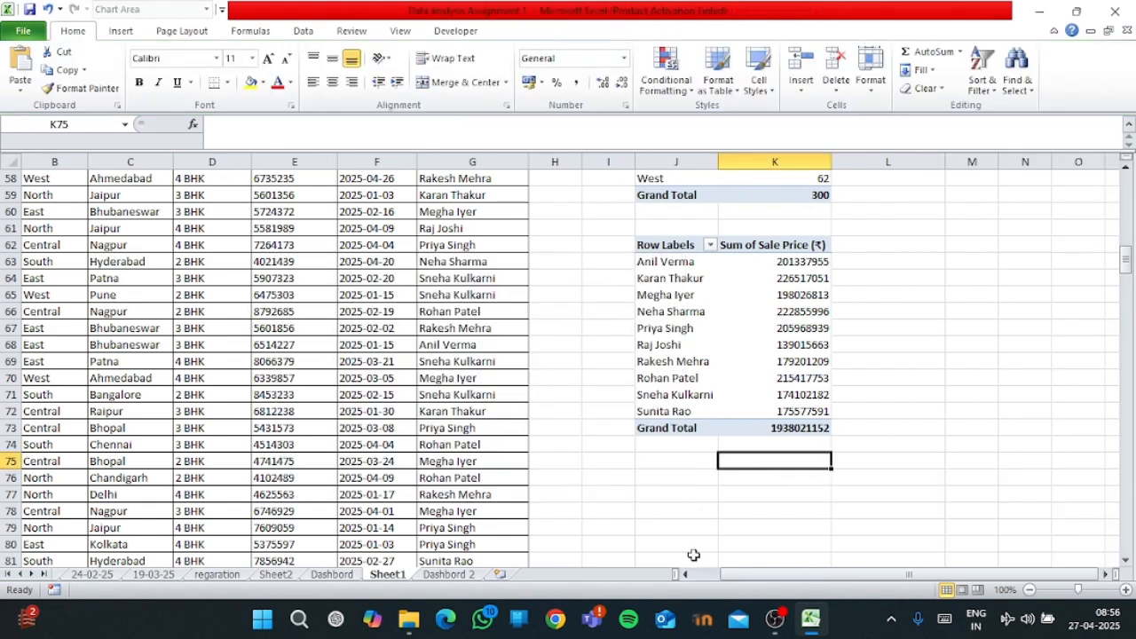
{"action": "left_click", "coordinate": [450, 575]}
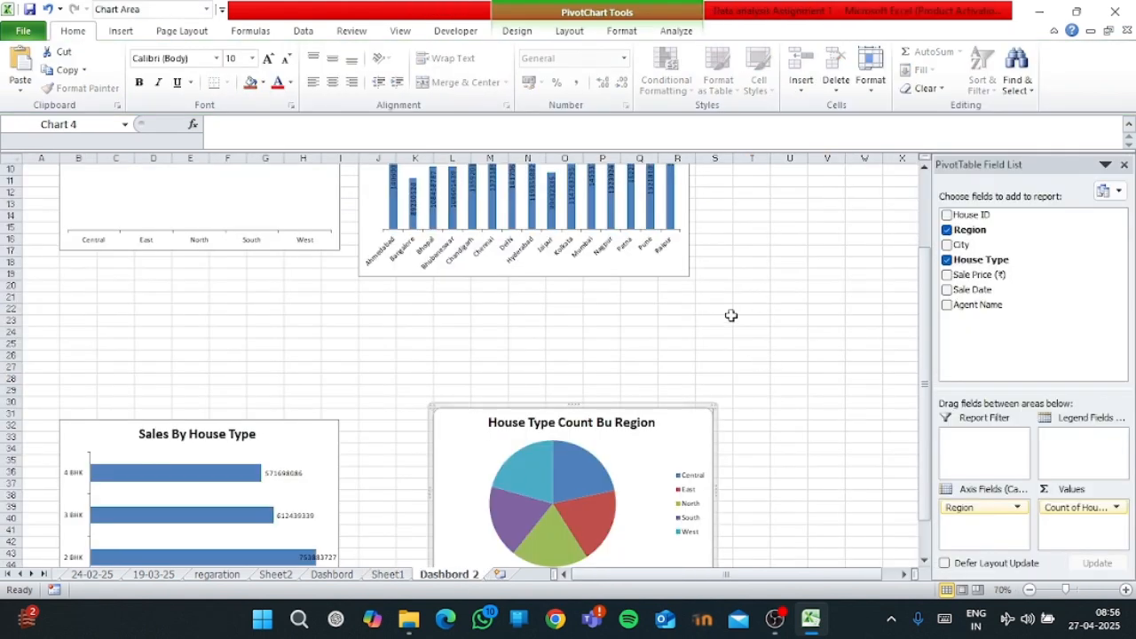
{"action": "left_click", "coordinate": [752, 390]}
{"action": "key", "text": "ctrl+v"}
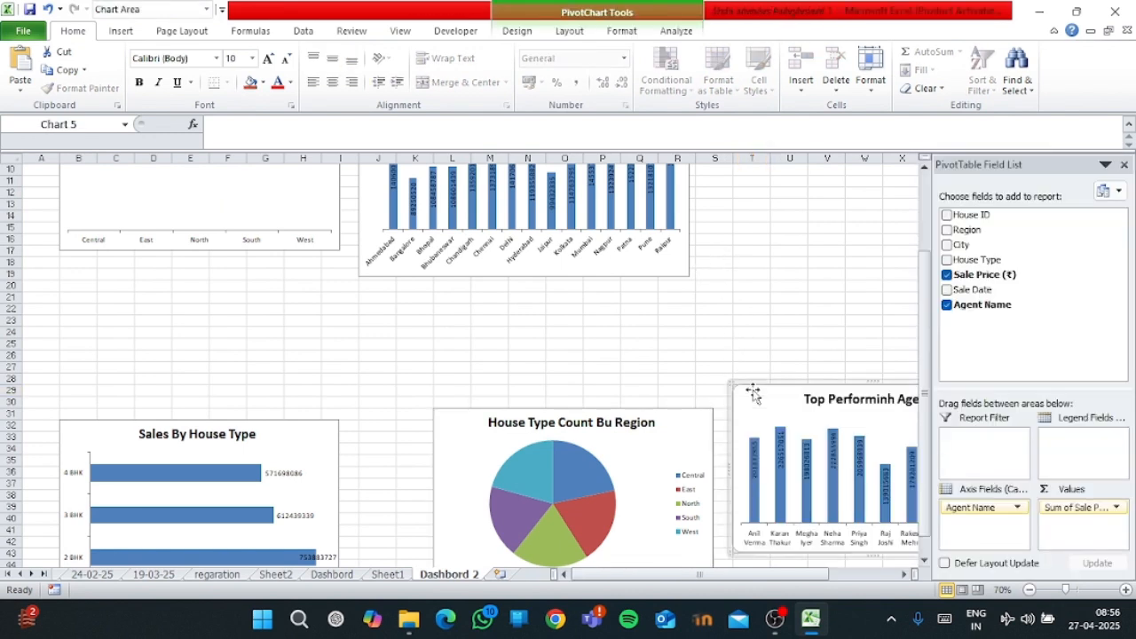
- Move the "Sales Per City" chart further right, above the "Top Performinh Agents" chart
{"action": "scroll", "coordinate": [674, 303], "scroll_direction": "down", "scroll_amount": 2}
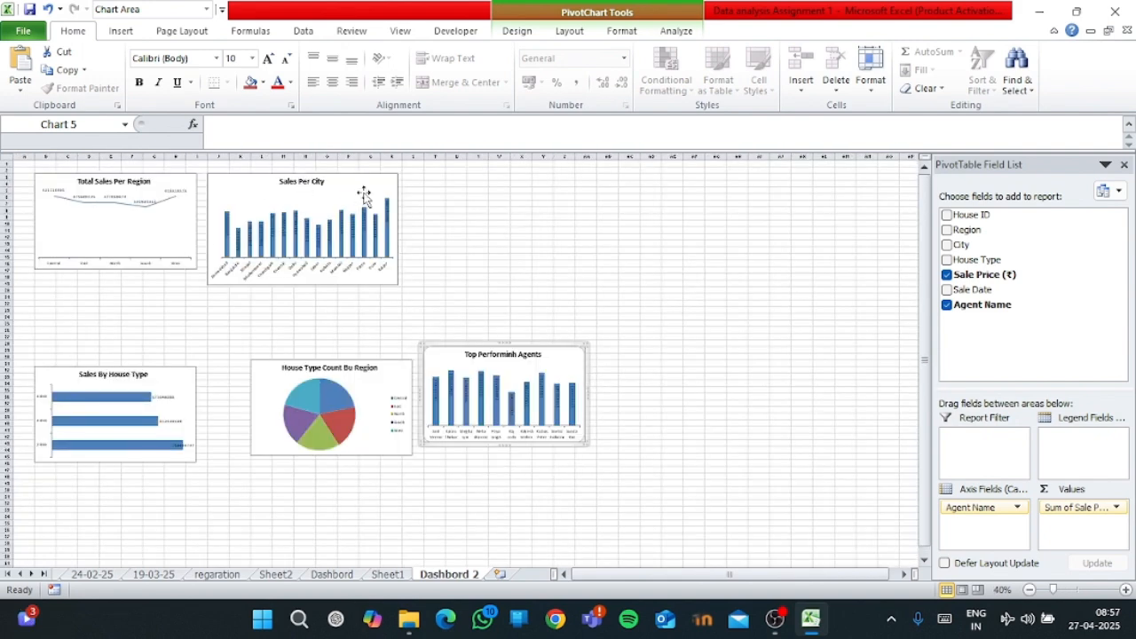
{"action": "left_click_drag", "start_coordinate": [367, 189], "coordinate": [550, 188]}
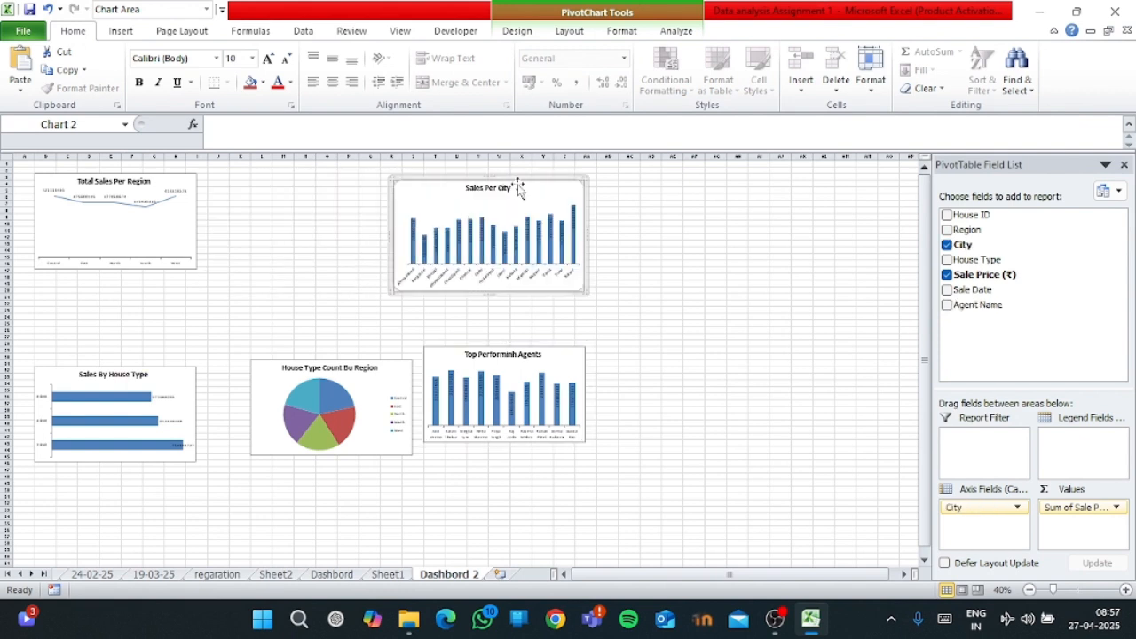
- Apply the green line chart style to the "Total Sales Per Region" chart
{"action": "left_click", "coordinate": [189, 215]}
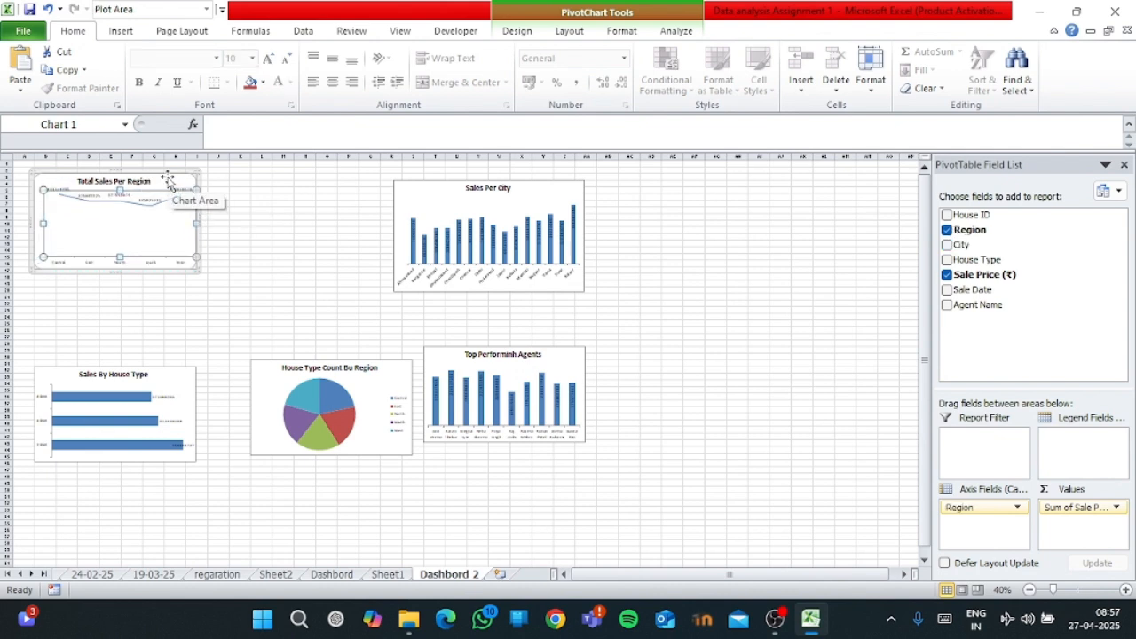
{"action": "double_click", "coordinate": [186, 186]}
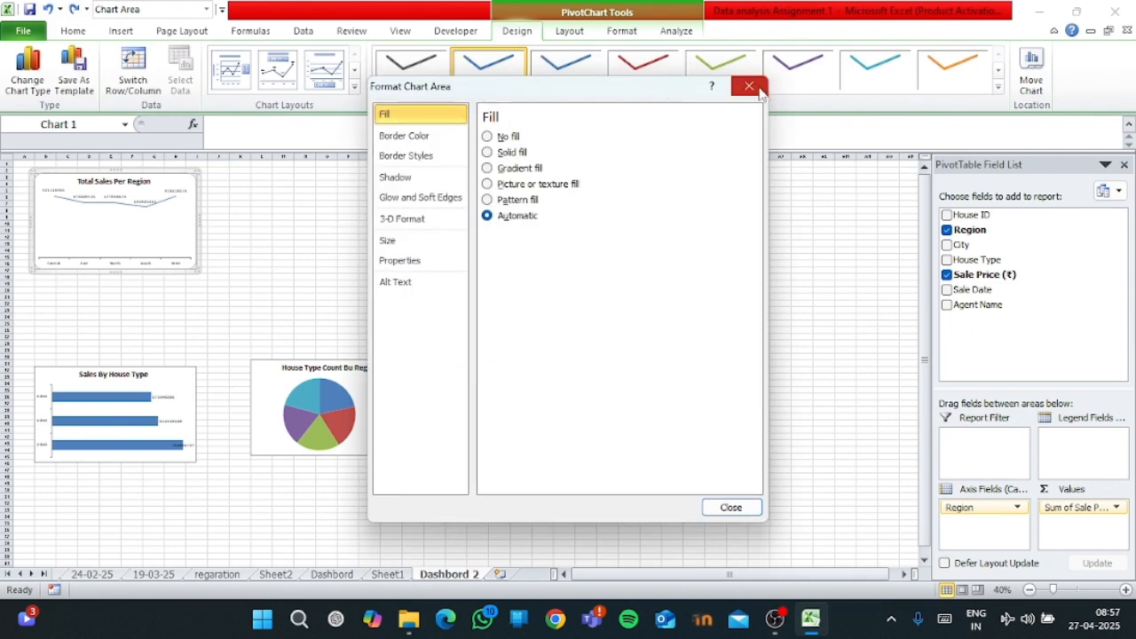
{"action": "left_click", "coordinate": [748, 86]}
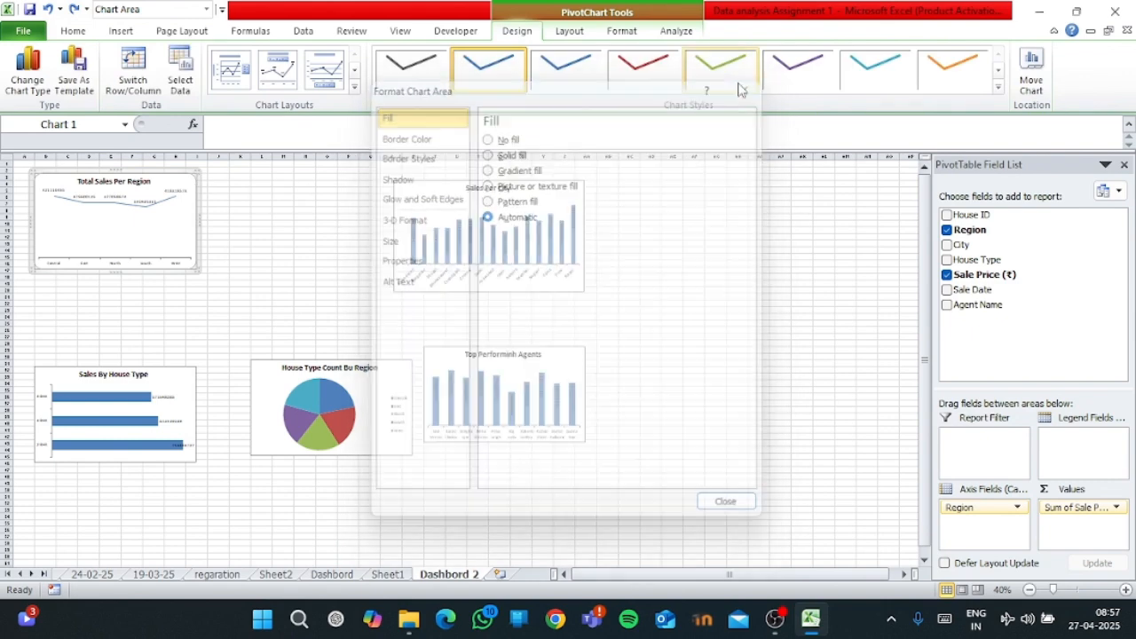
{"action": "left_click", "coordinate": [733, 85]}
- Move the "Total Sales Per Region" chart right, next to "Sales Per City", and enlarge it to match that chart's height
{"action": "scroll", "coordinate": [203, 224], "scroll_direction": "up", "scroll_amount": 3}
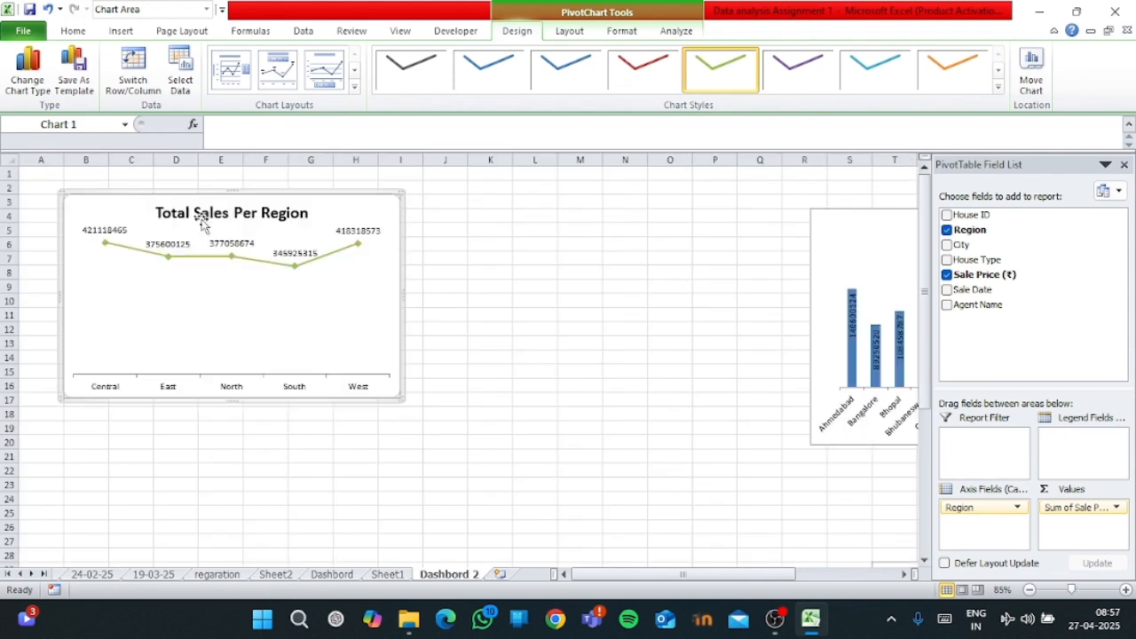
{"action": "left_click_drag", "start_coordinate": [397, 208], "coordinate": [710, 222]}
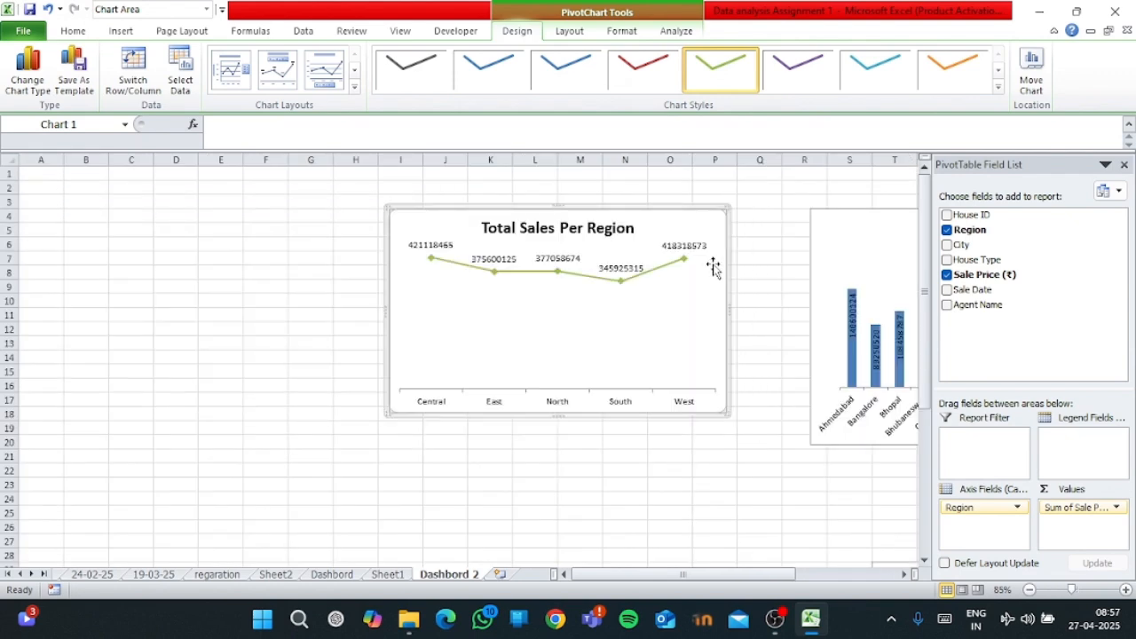
{"action": "left_click_drag", "start_coordinate": [724, 414], "coordinate": [748, 449]}
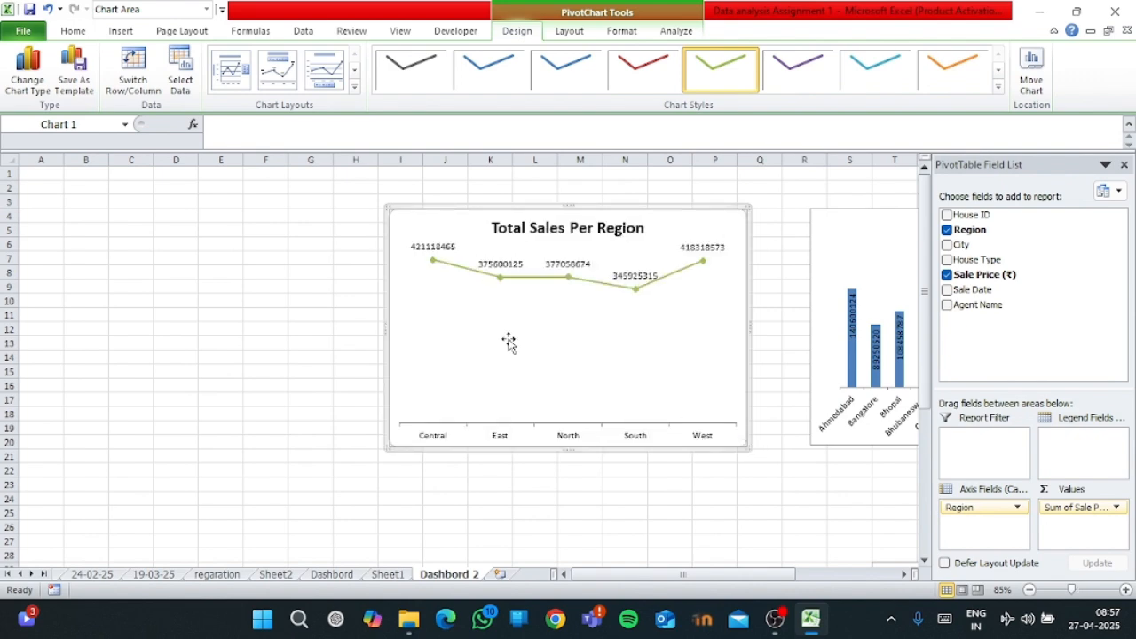
- Move the "Sales By House Type" bar chart up closer to the upper row of charts and enlarge it slightly
{"action": "scroll", "coordinate": [507, 339], "scroll_direction": "down", "scroll_amount": 2, "text": "ctrl"}
{"action": "scroll", "coordinate": [508, 339], "scroll_direction": "down", "scroll_amount": 1, "text": "ctrl"}
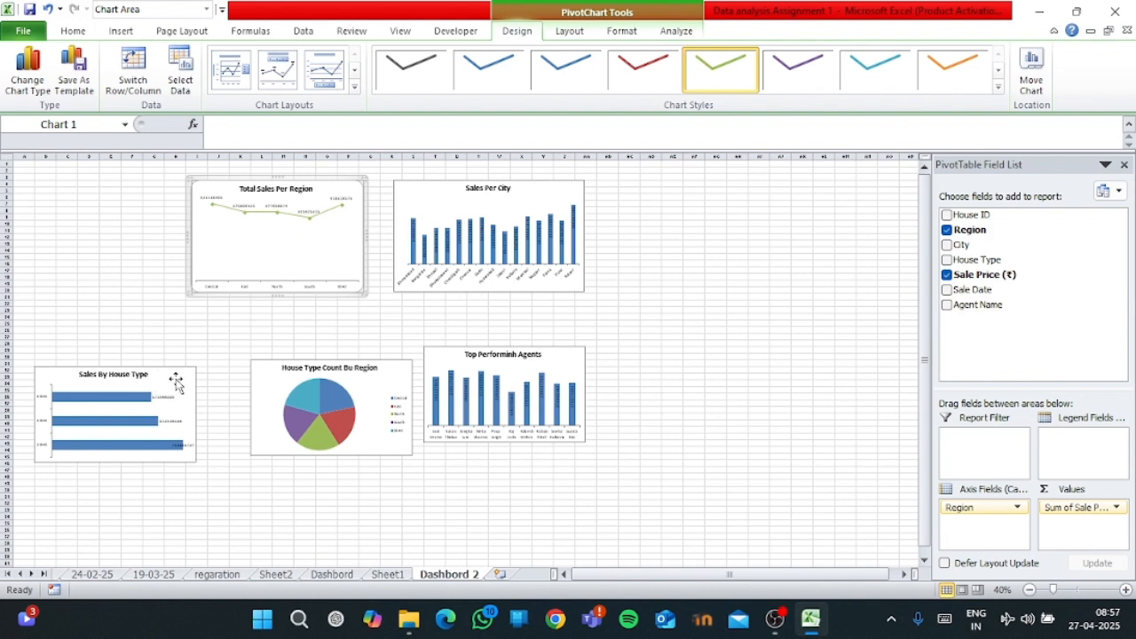
{"action": "left_click_drag", "start_coordinate": [173, 382], "coordinate": [178, 330]}
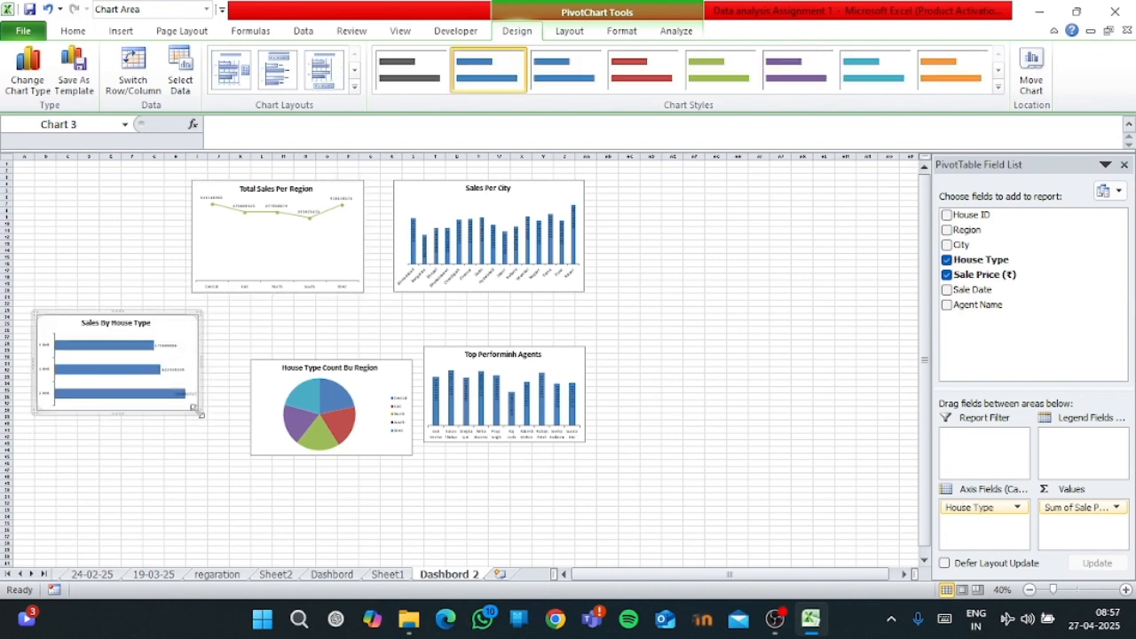
{"action": "left_click_drag", "start_coordinate": [201, 414], "coordinate": [214, 432]}
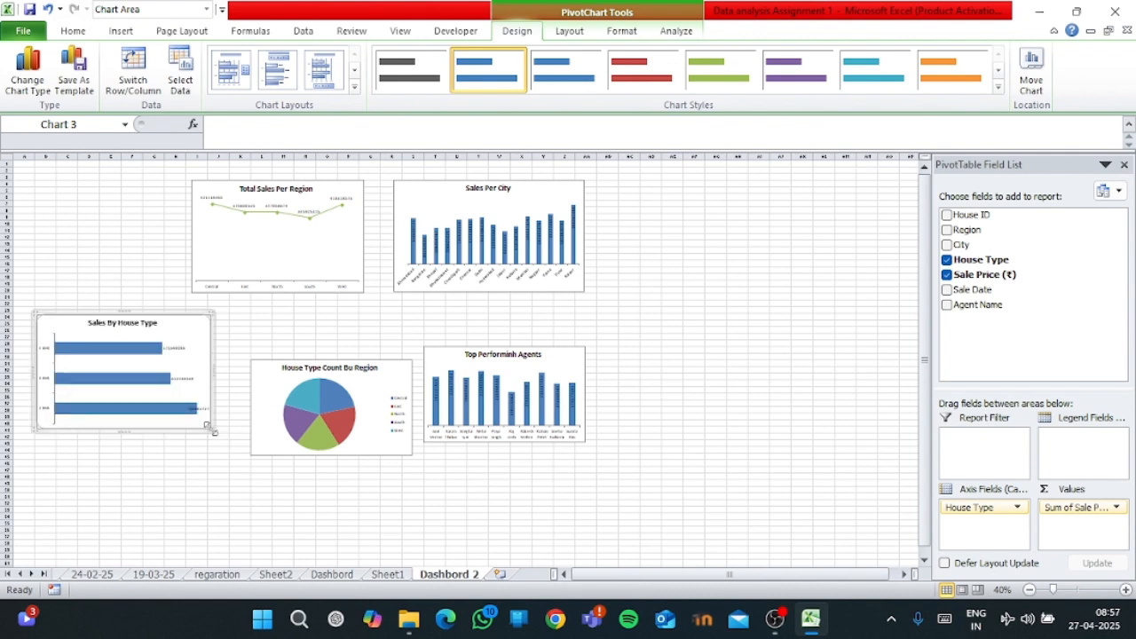
- Align the "House Type Count Bu Region" and "Top Performinh Agents" charts in a row with "Sales By House Type" and enlarge both to its height
{"action": "left_click_drag", "start_coordinate": [393, 380], "coordinate": [376, 333]}
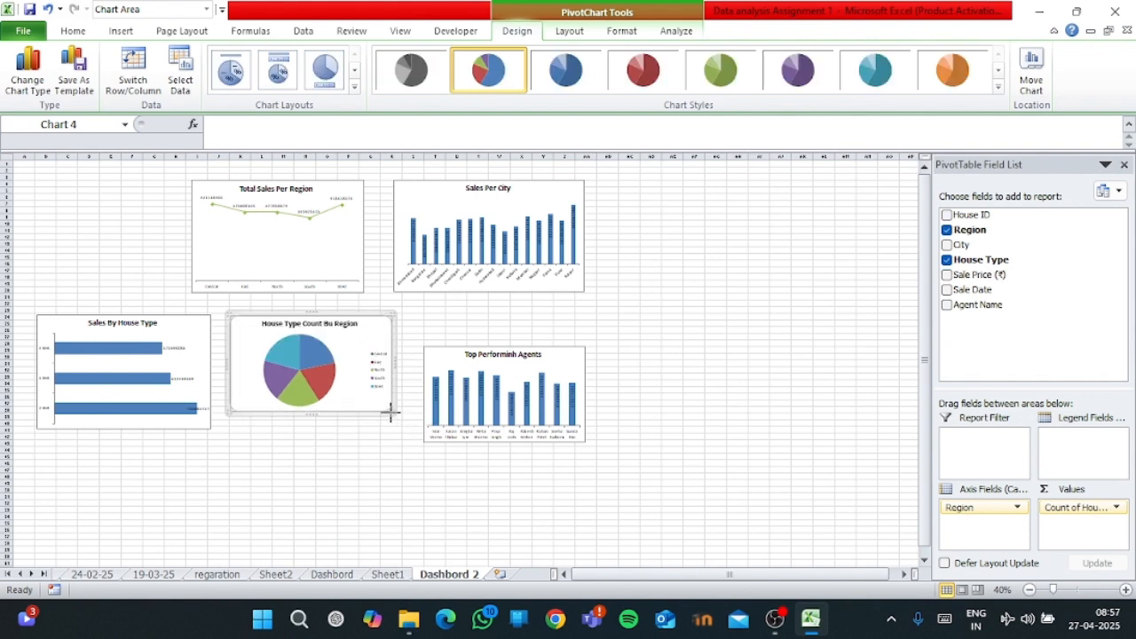
{"action": "left_click_drag", "start_coordinate": [394, 415], "coordinate": [400, 427]}
{"action": "left_click_drag", "start_coordinate": [564, 358], "coordinate": [553, 328]}
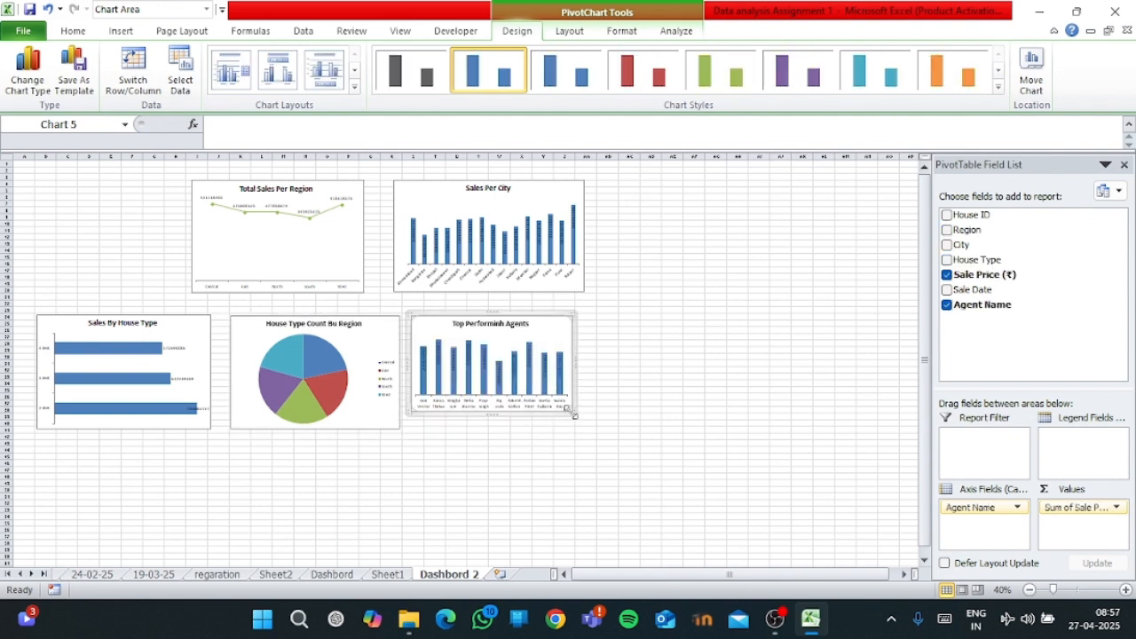
{"action": "left_click_drag", "start_coordinate": [574, 415], "coordinate": [592, 433]}
{"action": "left_click", "coordinate": [632, 383]}
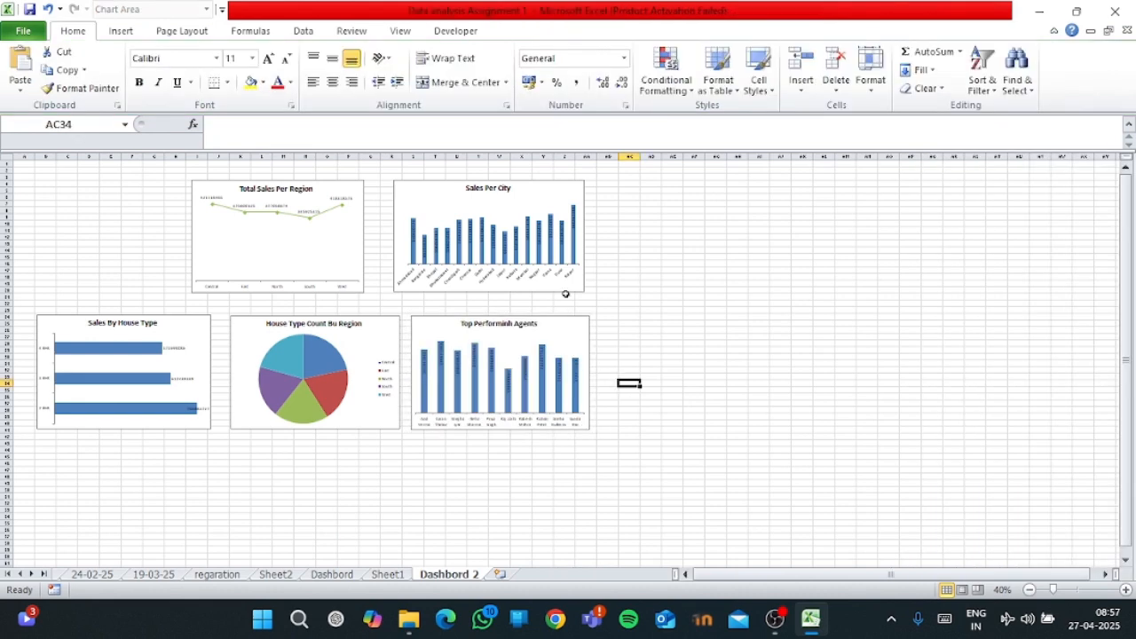
{"action": "scroll", "coordinate": [201, 255], "scroll_direction": "up", "scroll_amount": 1}
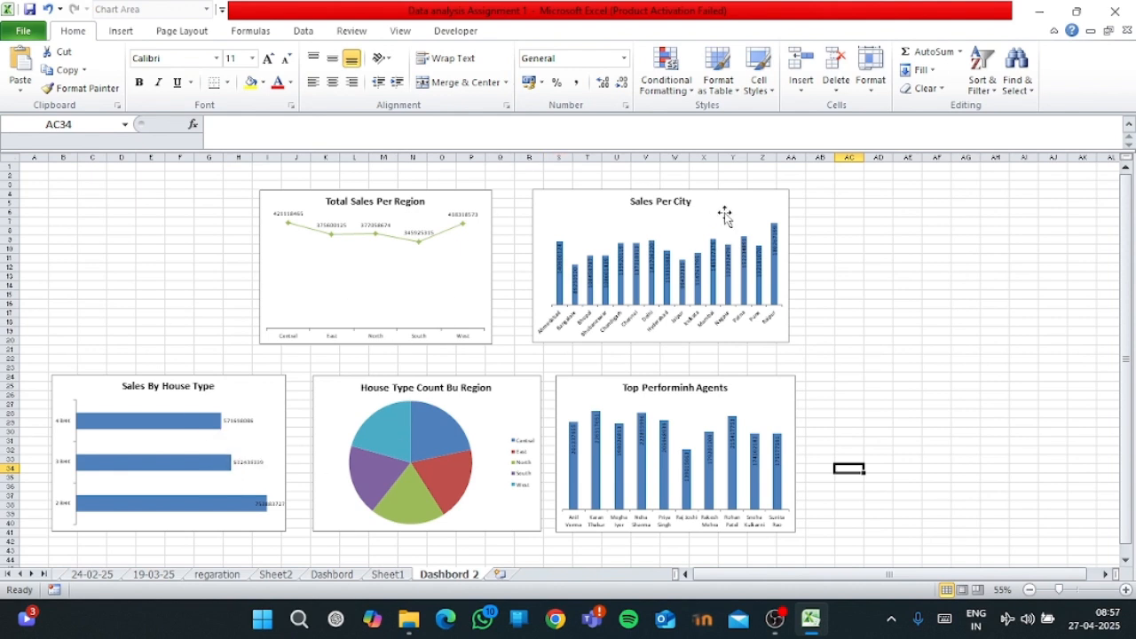
- Insert a City slicer from the "Sales Per City" chart and place it in the empty area left of "Total Sales Per Region"
{"action": "left_click", "coordinate": [599, 210]}
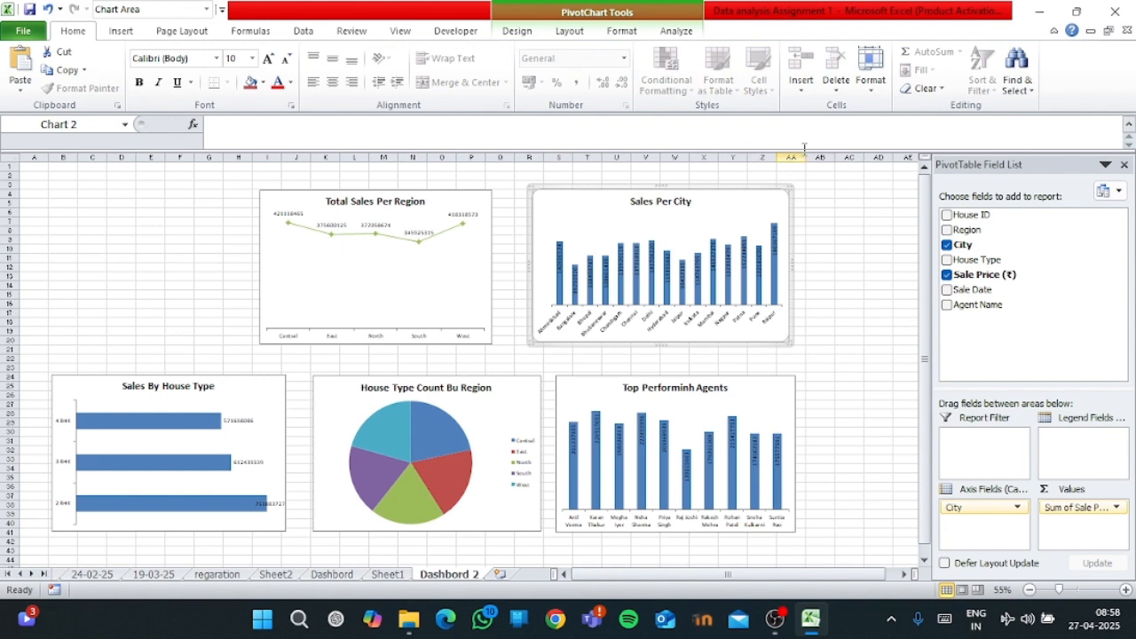
{"action": "left_click", "coordinate": [691, 31]}
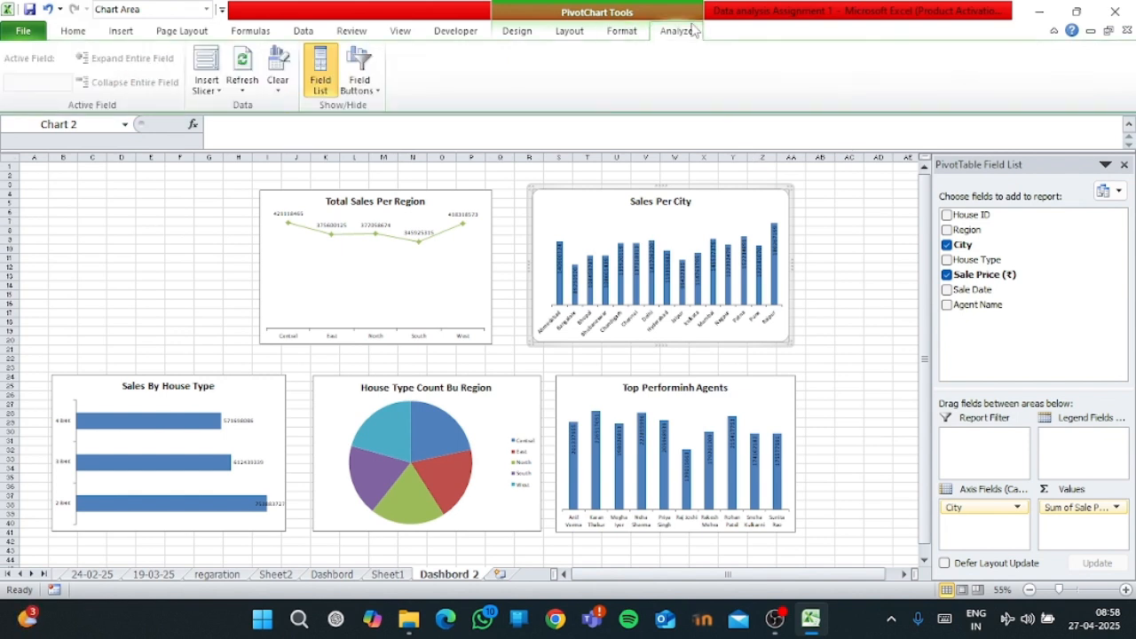
{"action": "left_click", "coordinate": [207, 67]}
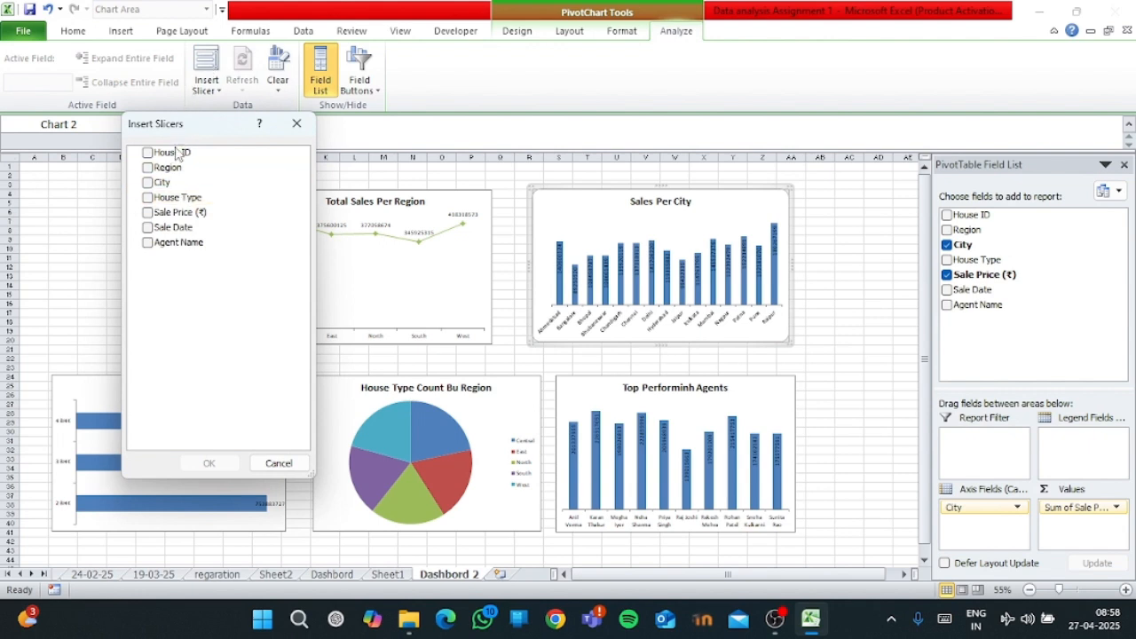
{"action": "left_click", "coordinate": [149, 183]}
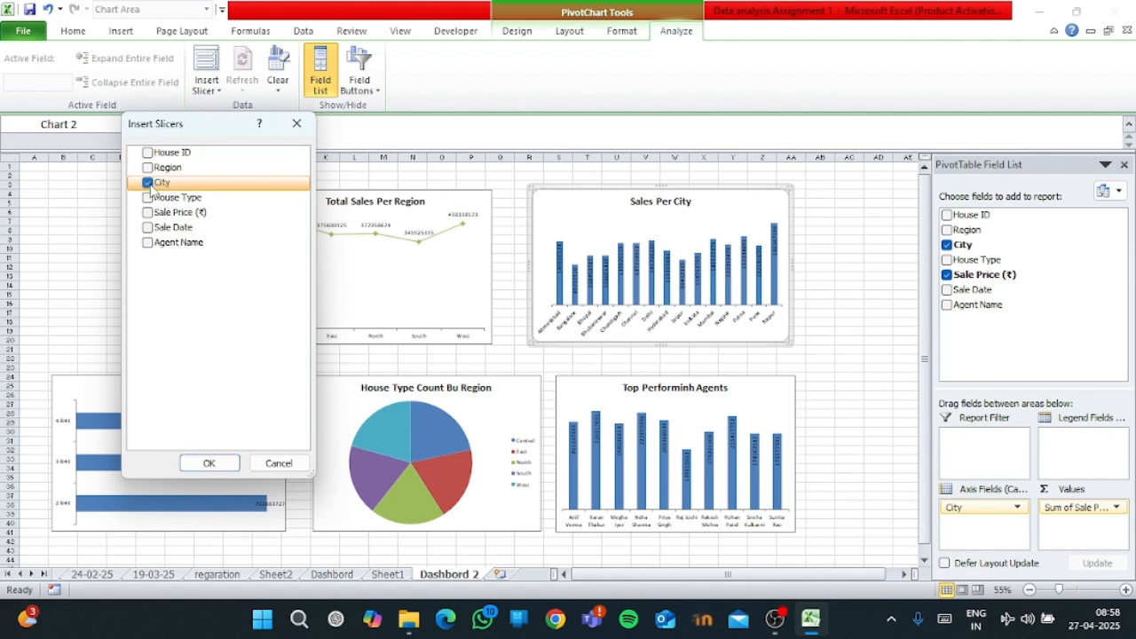
{"action": "left_click", "coordinate": [210, 464]}
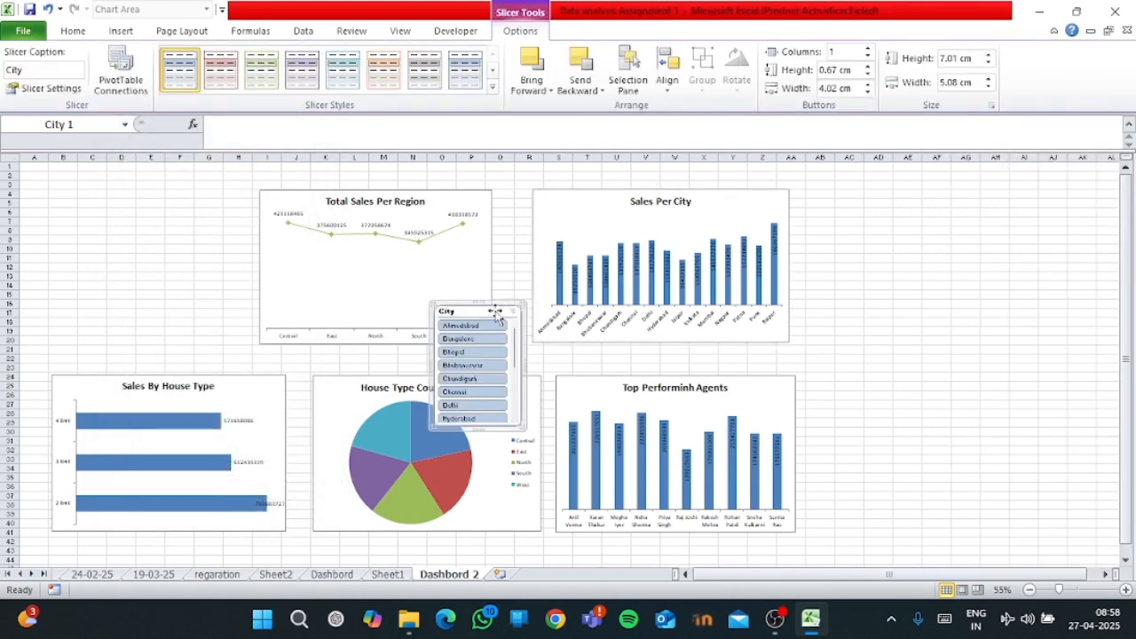
{"action": "left_click_drag", "start_coordinate": [497, 315], "coordinate": [109, 192]}
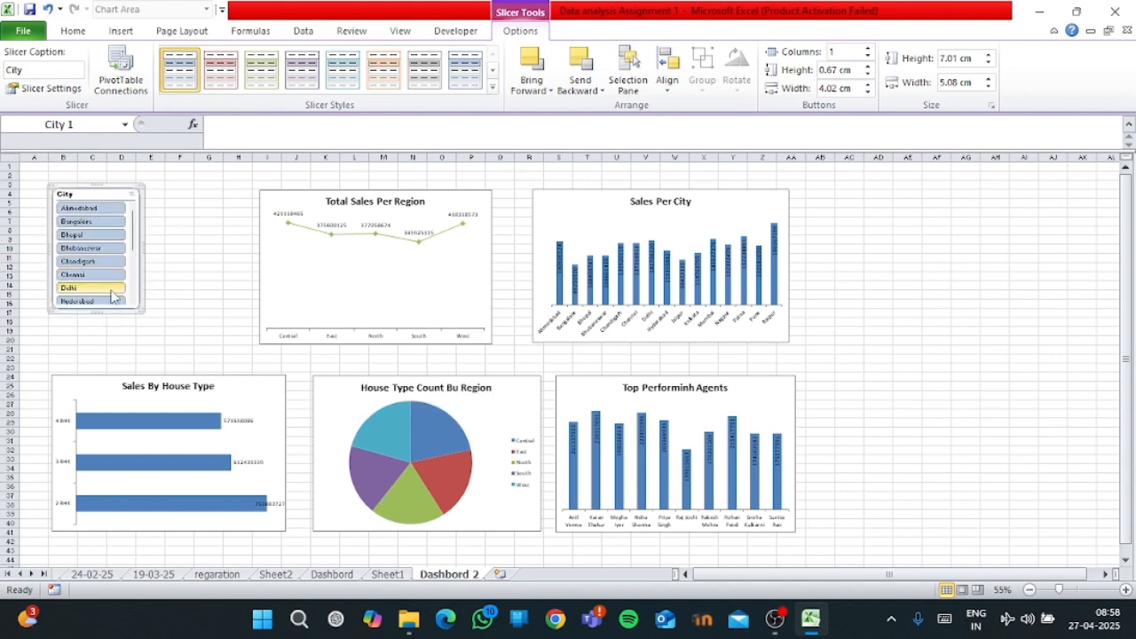
- Arrange the City slicer's buttons in 2 columns and shift the slicer slightly down and right
{"action": "left_click", "coordinate": [867, 51]}
{"action": "left_click", "coordinate": [867, 51]}
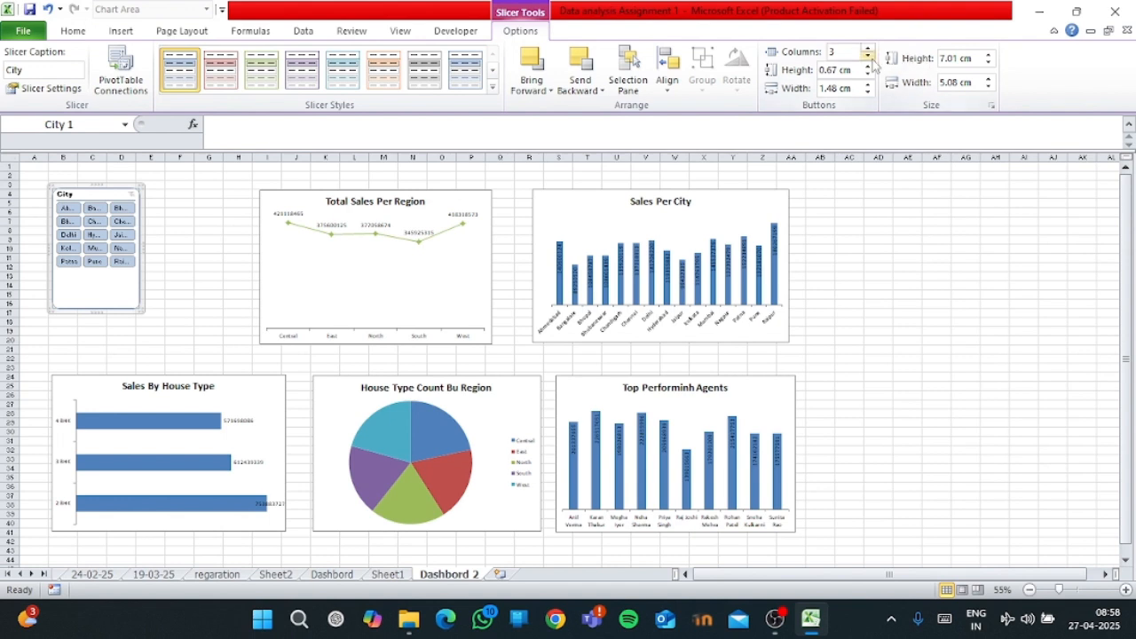
{"action": "left_click", "coordinate": [868, 59]}
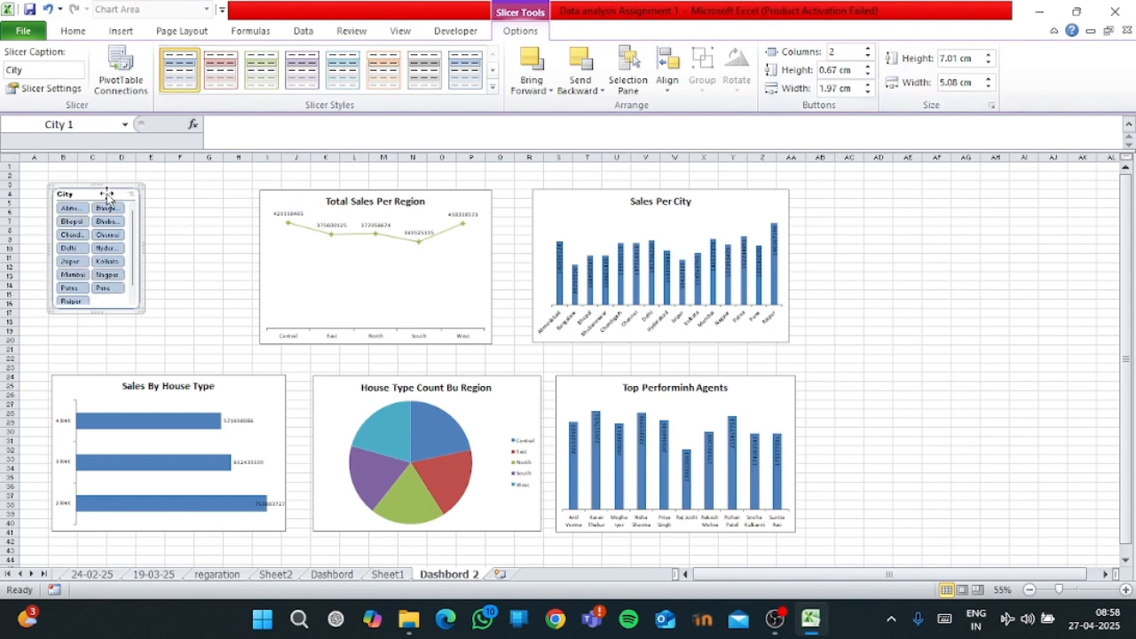
{"action": "mouse_move", "coordinate": [109, 191]}
{"action": "left_mouse_down"}
{"action": "mouse_move", "coordinate": [172, 192]}
{"action": "mouse_move", "coordinate": [122, 193]}
{"action": "mouse_move", "coordinate": [127, 201]}
{"action": "left_mouse_up"}
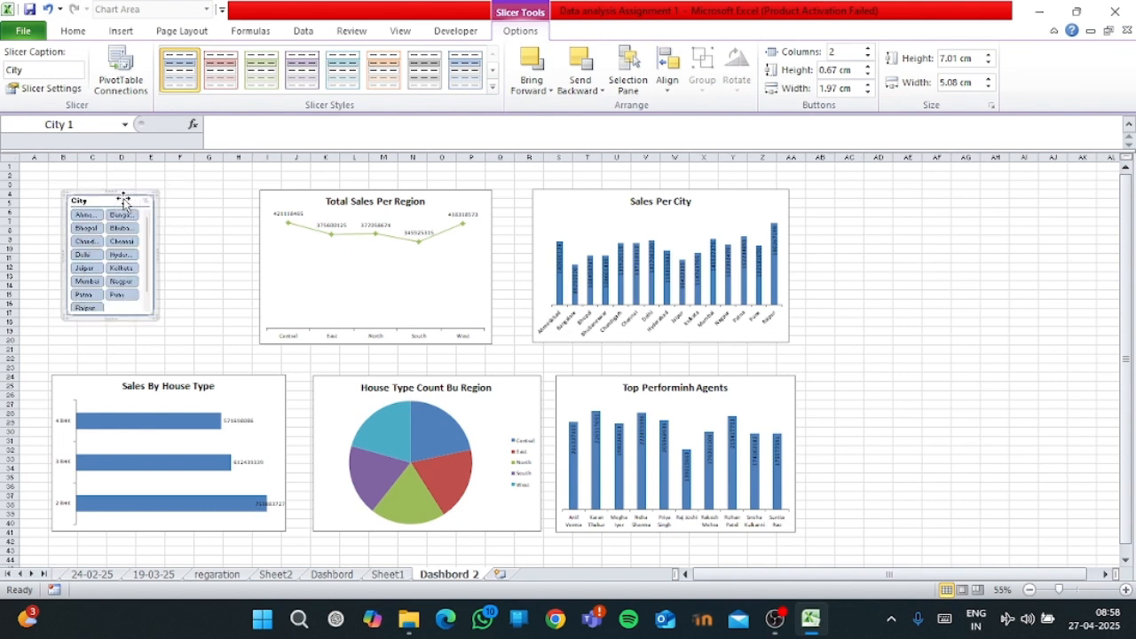
- Move the "Total Sales Per Region" and "Sales Per City" charts left so they sit closer to the City slicer
{"action": "left_click", "coordinate": [295, 197]}
{"action": "left_click_drag", "start_coordinate": [295, 197], "coordinate": [221, 198]}
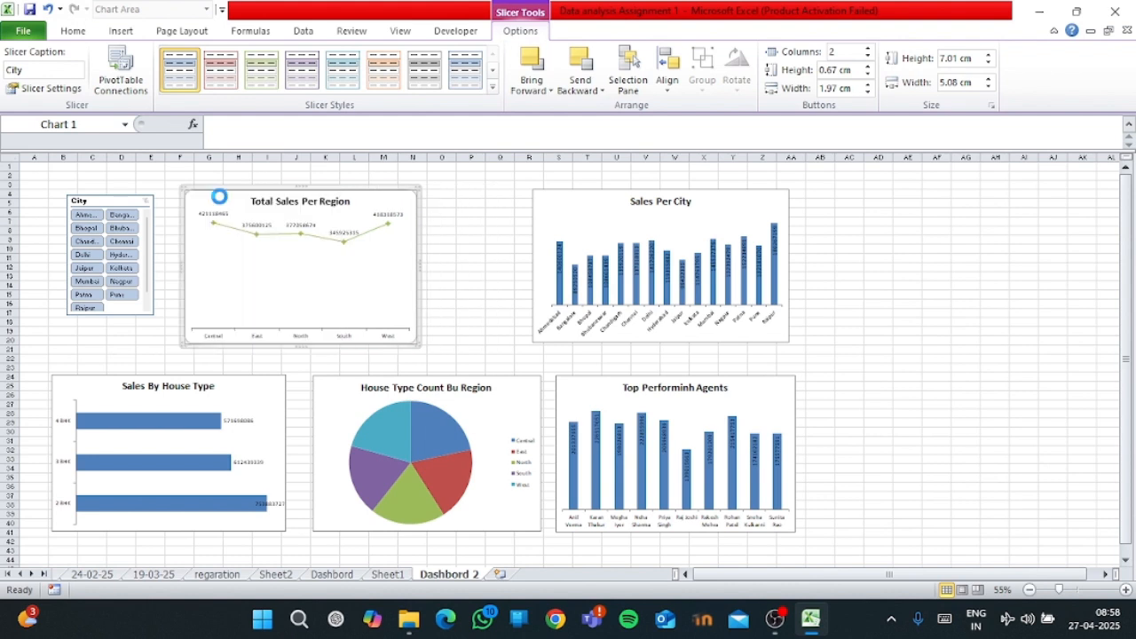
{"action": "left_click_drag", "start_coordinate": [611, 193], "coordinate": [531, 198]}
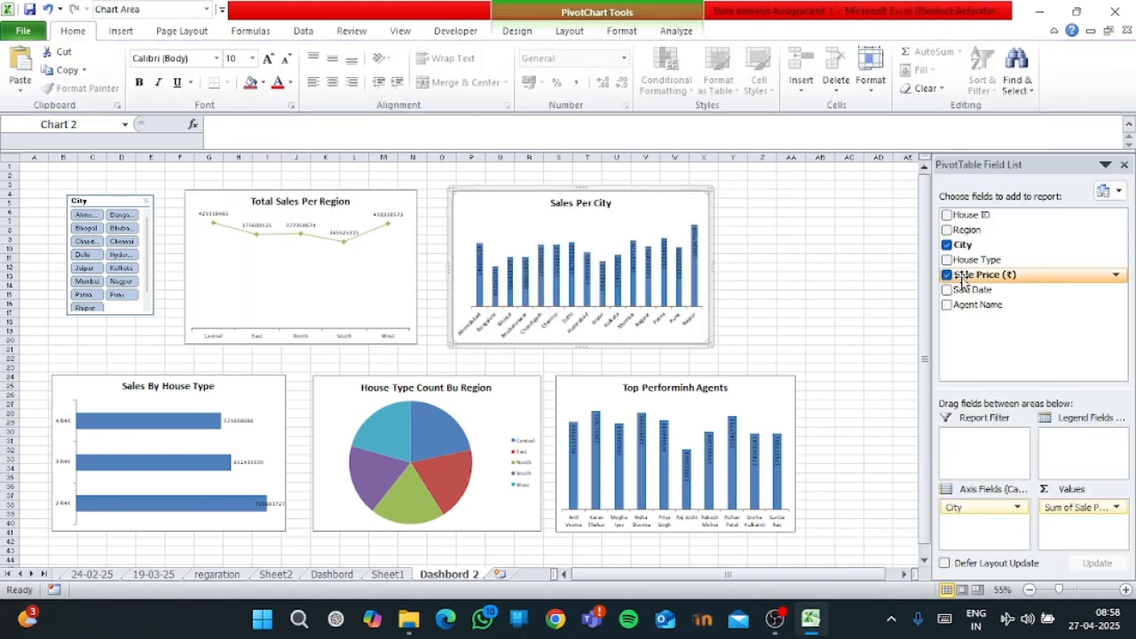
{"action": "left_click", "coordinate": [841, 257]}
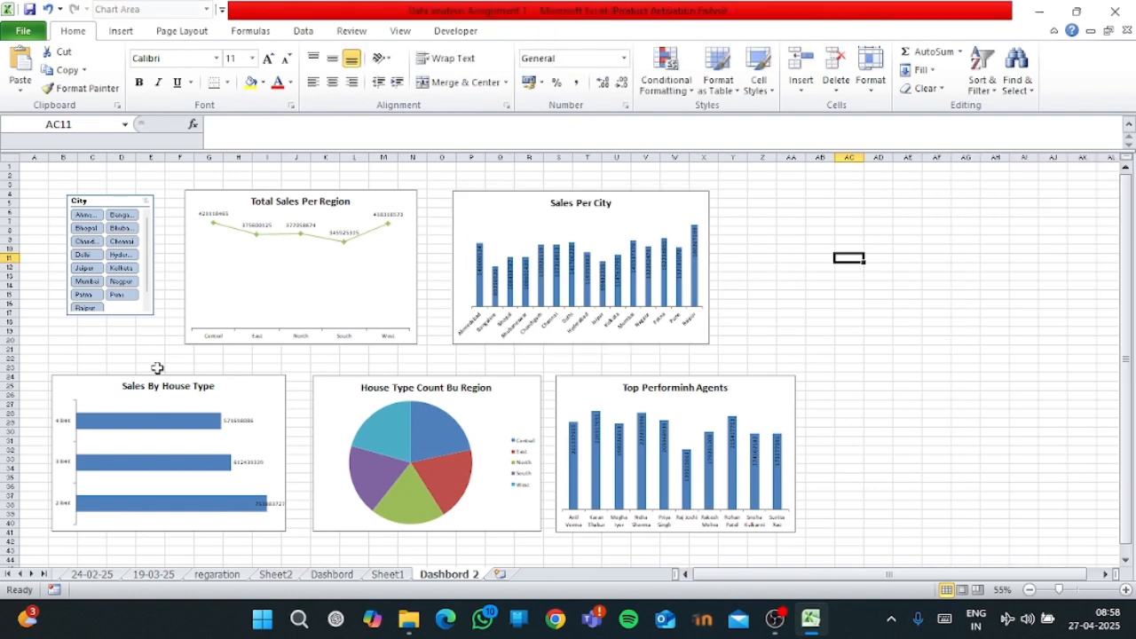
- Test the City slicer with Chandigarh, the Chennai-to-Mumbai range, Chennai, Delhi, Mumbai, Pune, Hyderabad and Kolkata in turn, ending on Bangalore
{"action": "left_click", "coordinate": [86, 240]}
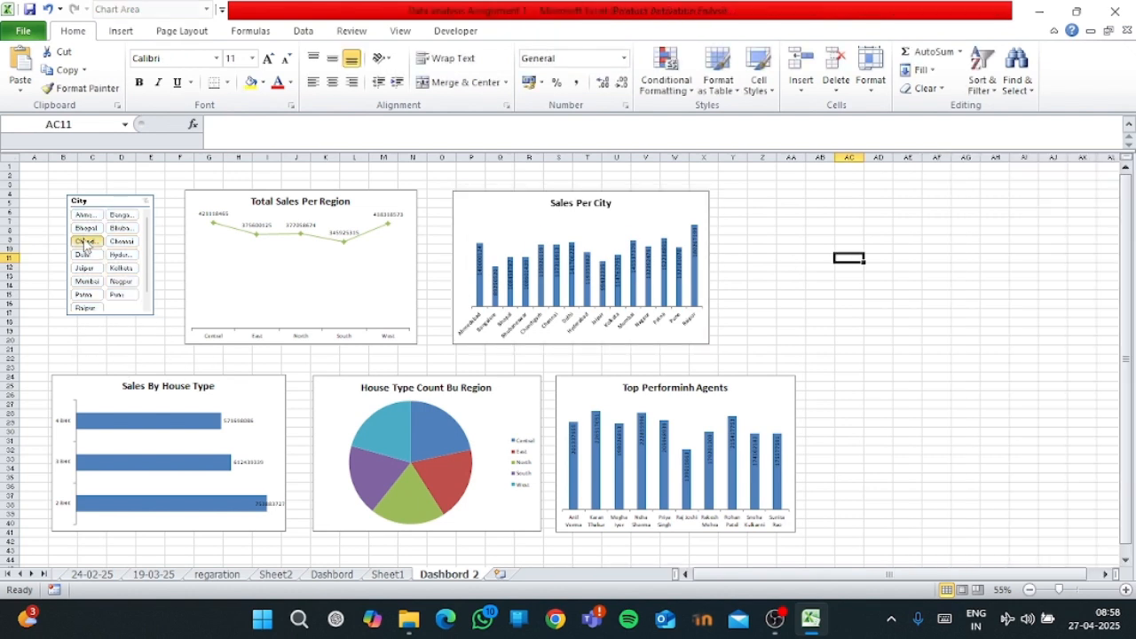
{"action": "left_click_drag", "start_coordinate": [93, 280], "coordinate": [127, 245]}
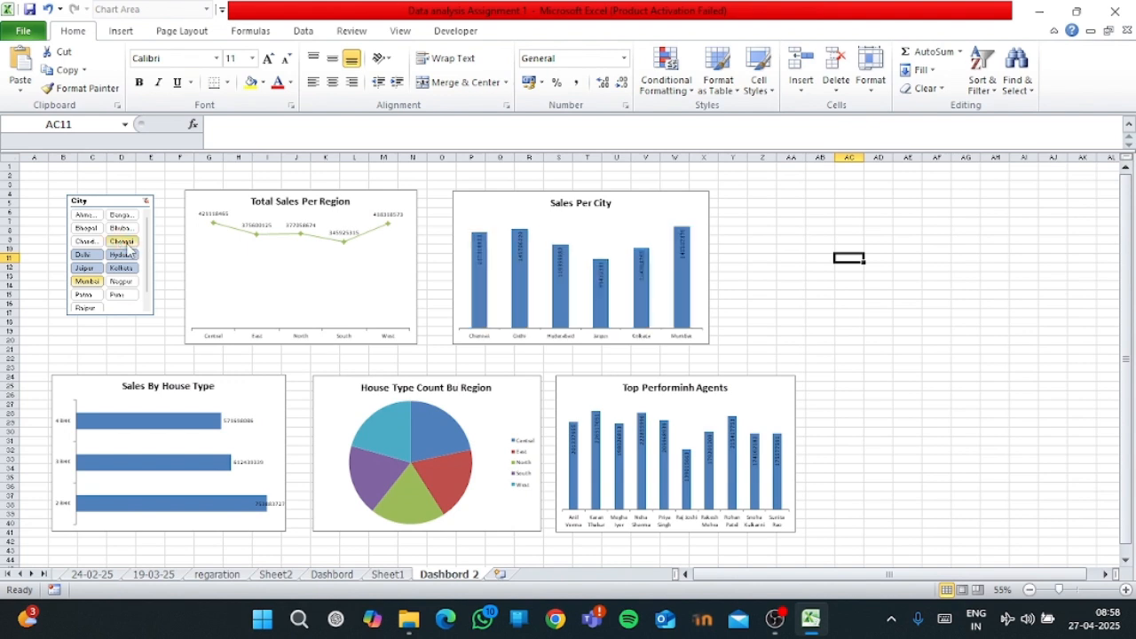
{"action": "left_click", "coordinate": [127, 245]}
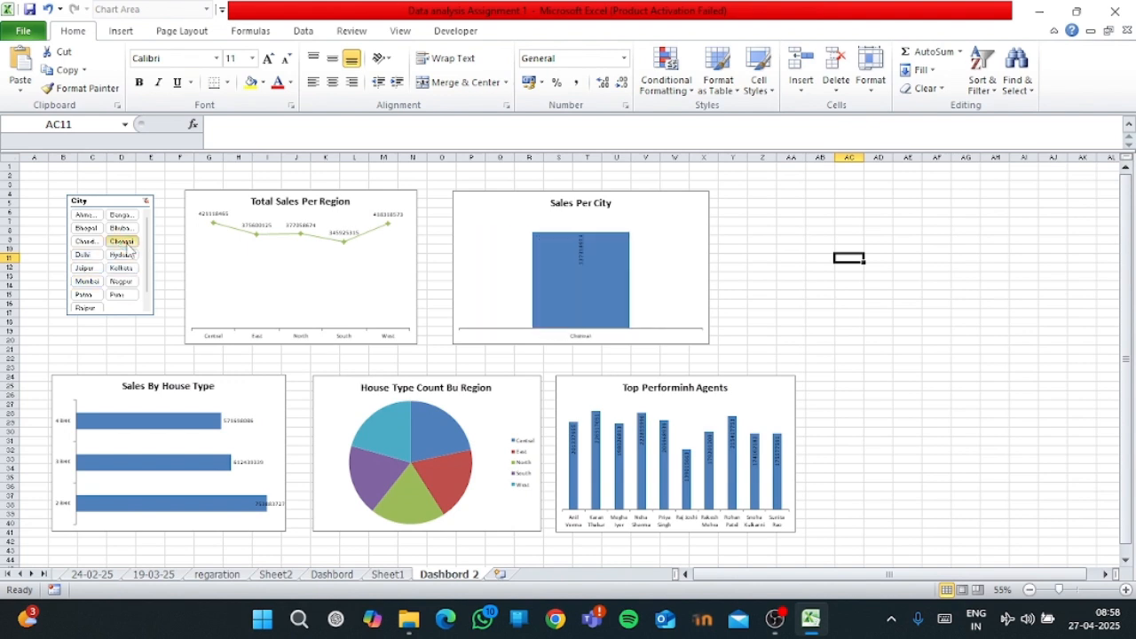
{"action": "left_click", "coordinate": [85, 255]}
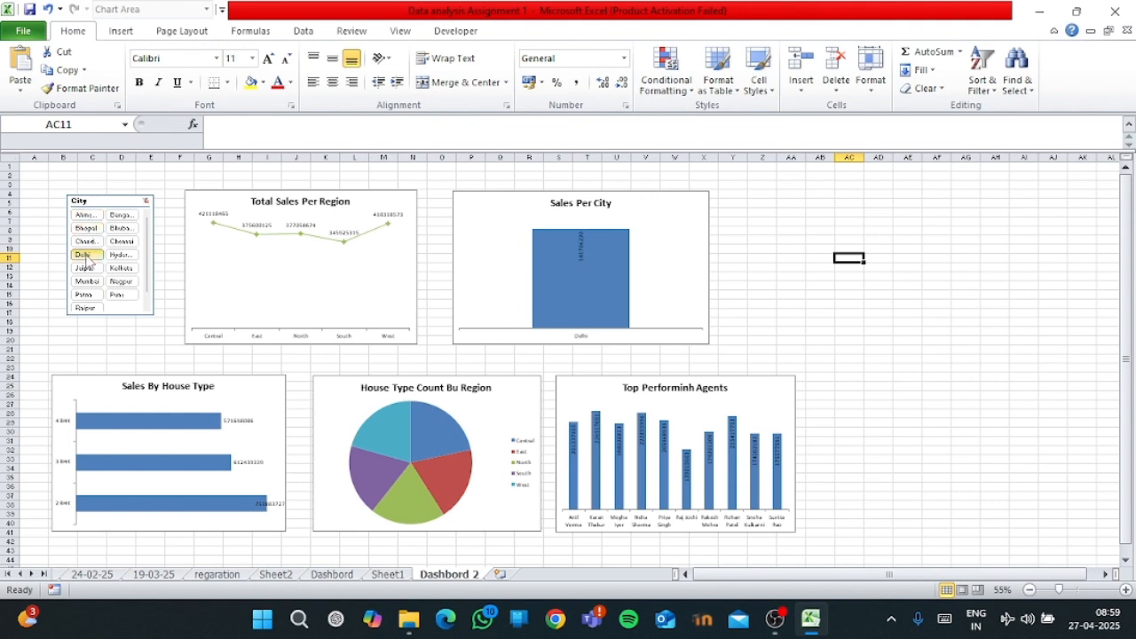
{"action": "left_click", "coordinate": [87, 281]}
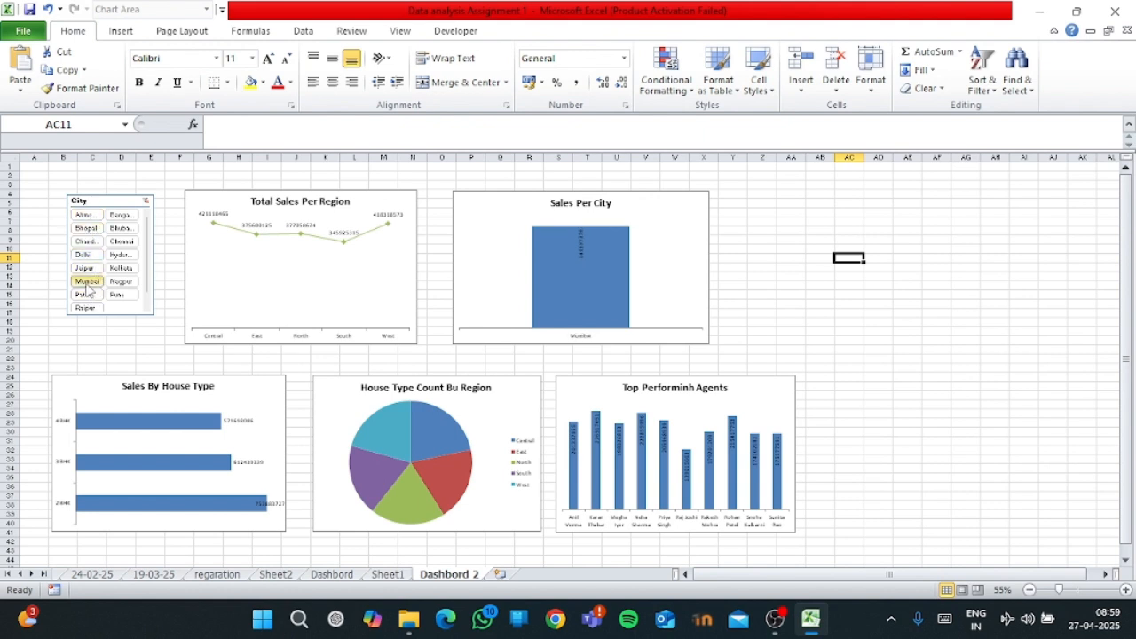
{"action": "left_click", "coordinate": [133, 296]}
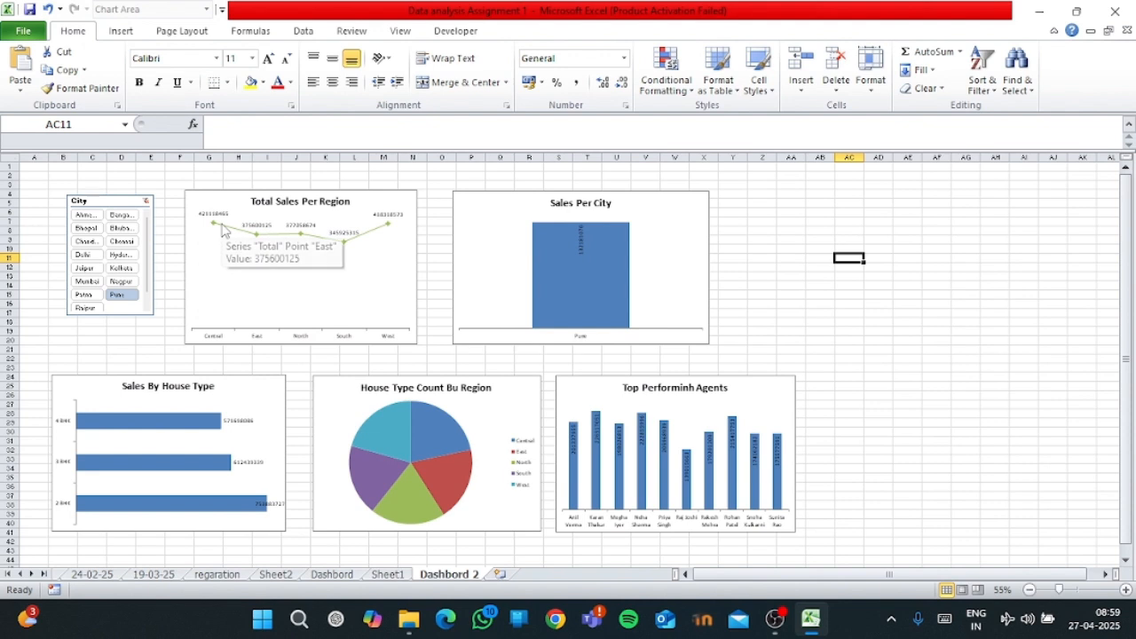
{"action": "mouse_move", "coordinate": [601, 285]}
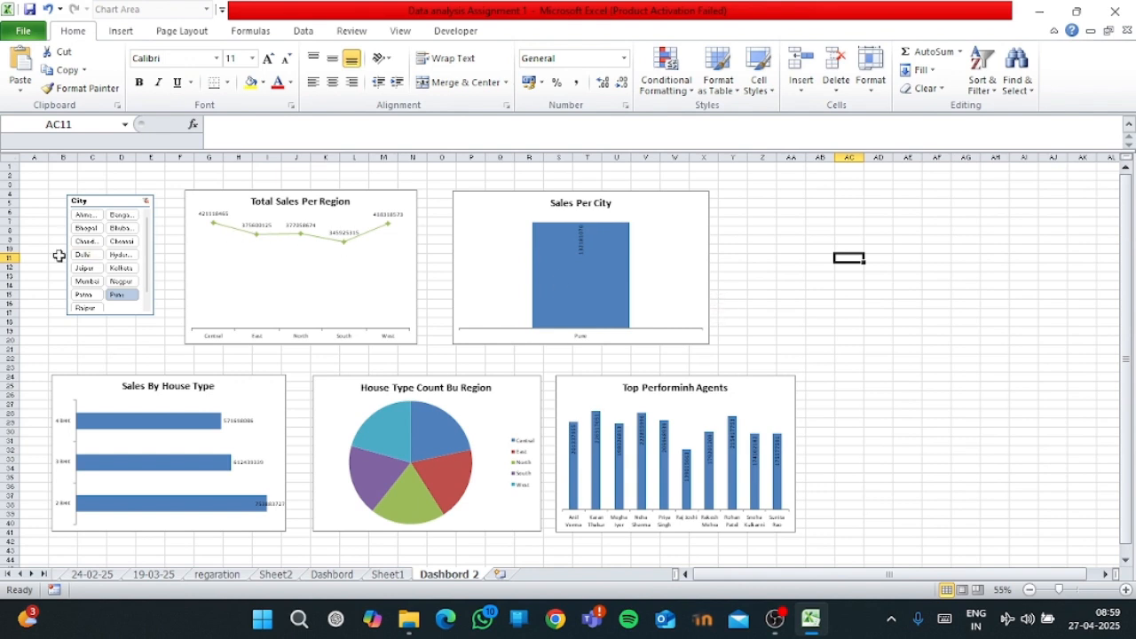
{"action": "left_click", "coordinate": [124, 255]}
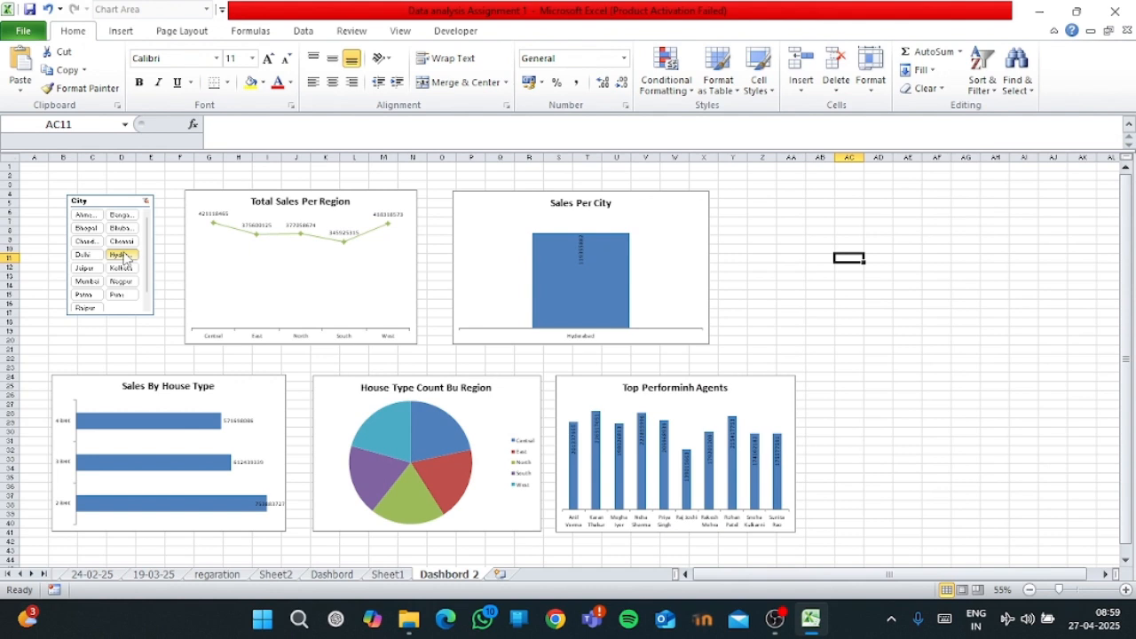
{"action": "left_click", "coordinate": [122, 267]}
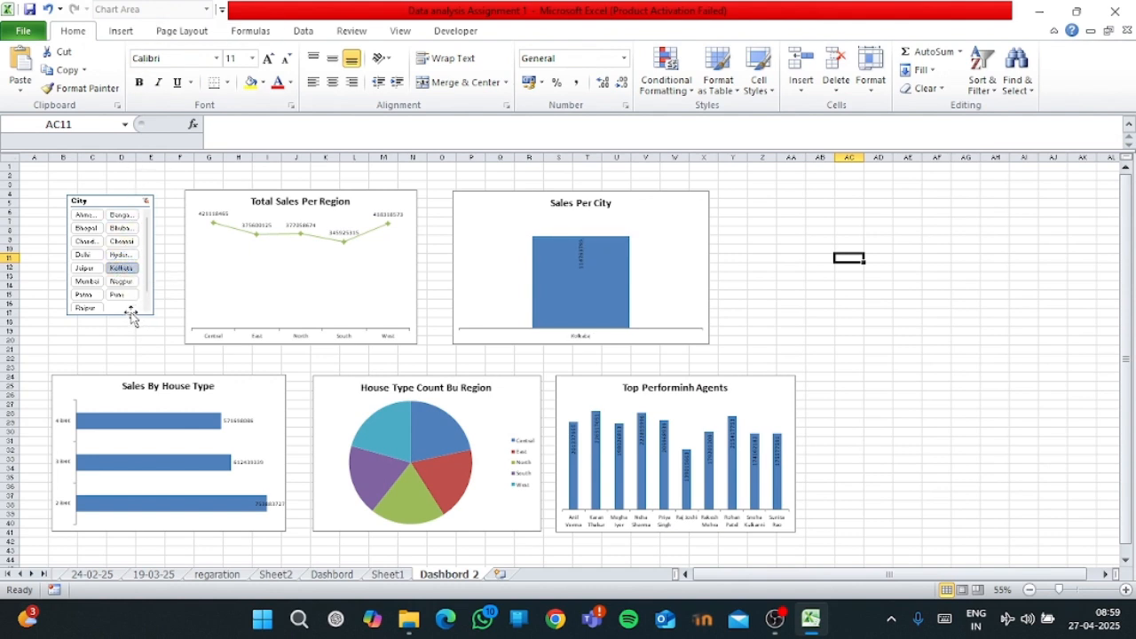
{"action": "left_click", "coordinate": [124, 216]}
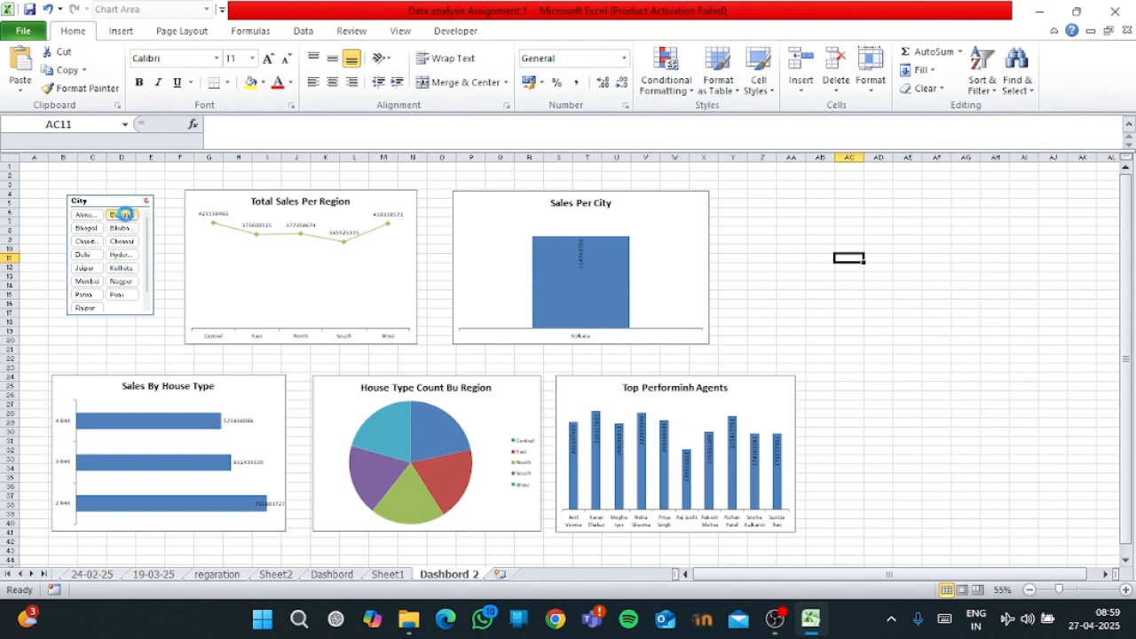
- In the City slicer's PivotTable connections, tick Sheet2's Average Sale Price, House Type Count ByRegion, Monthly Sales, Sales By House Type, Top Performing Agent and Total Sales
{"action": "left_click", "coordinate": [124, 32]}
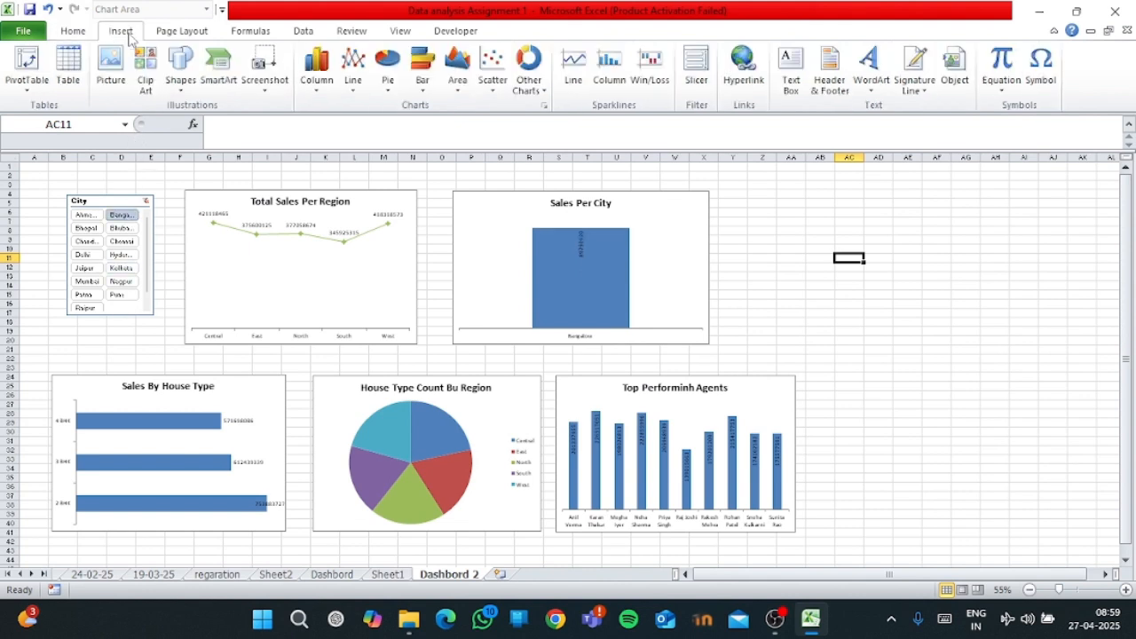
{"action": "left_click", "coordinate": [120, 202]}
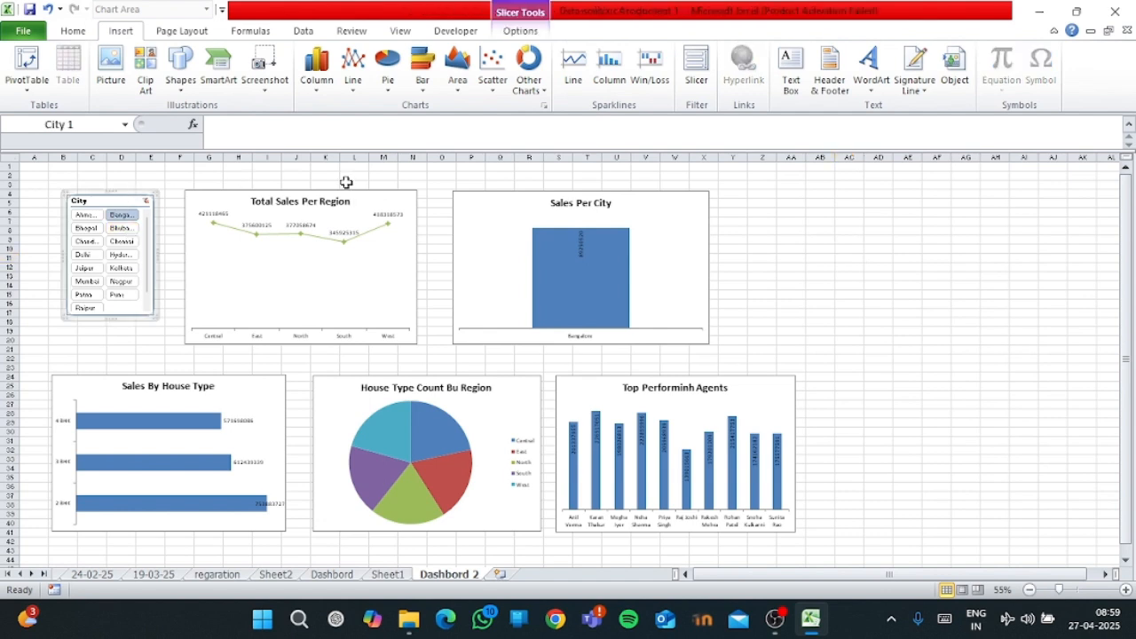
{"action": "left_click", "coordinate": [521, 31]}
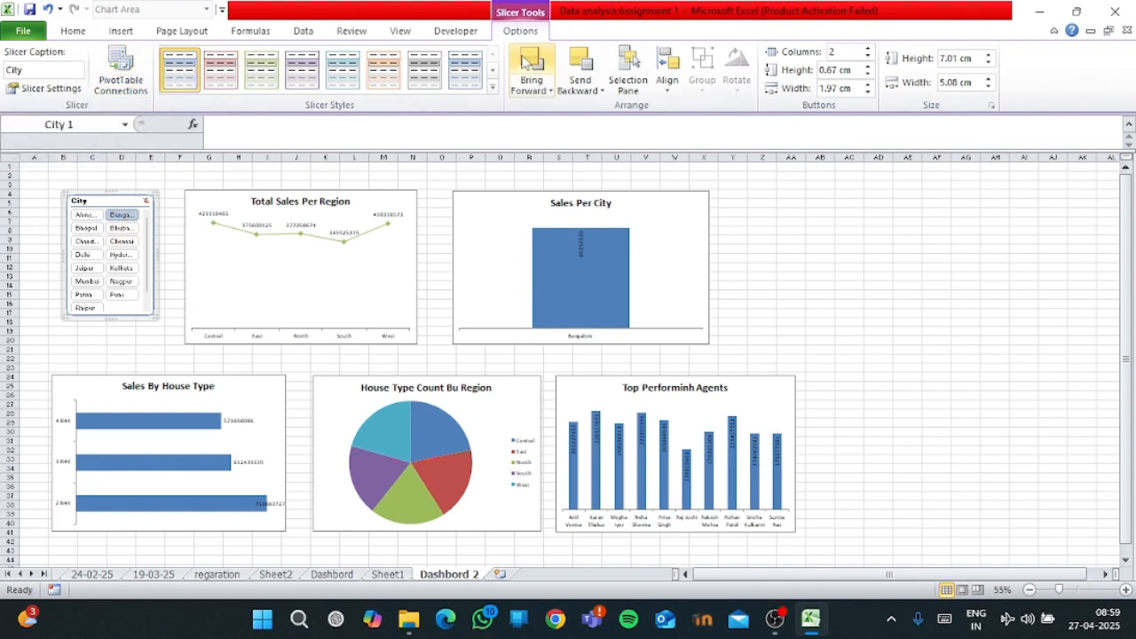
{"action": "left_click", "coordinate": [124, 82]}
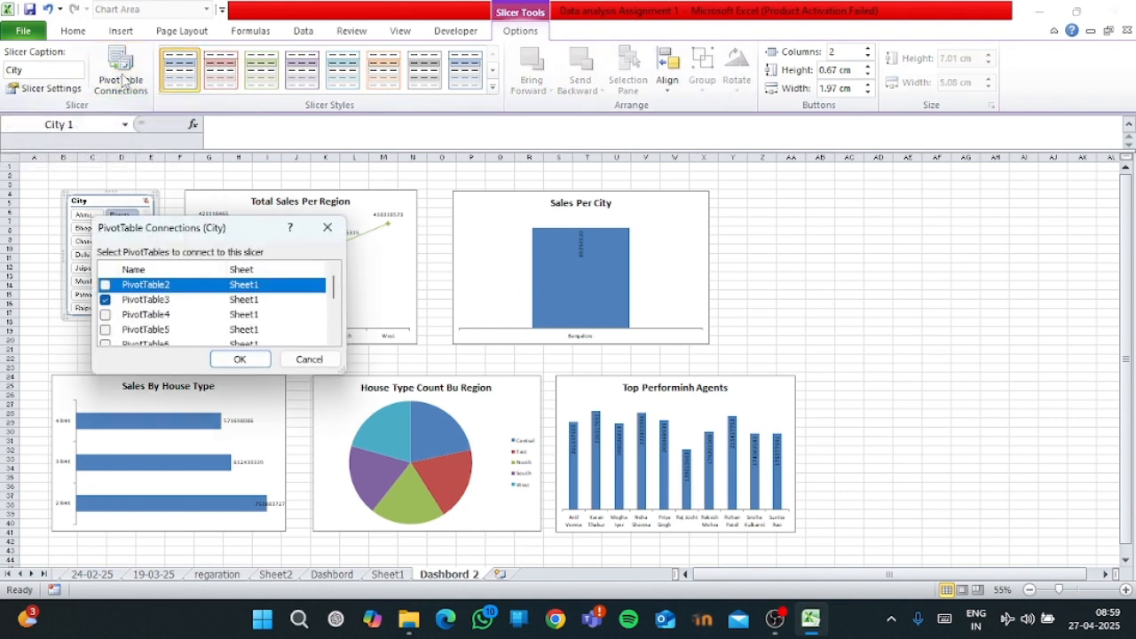
{"action": "scroll", "coordinate": [171, 311], "scroll_direction": "down", "scroll_amount": 1}
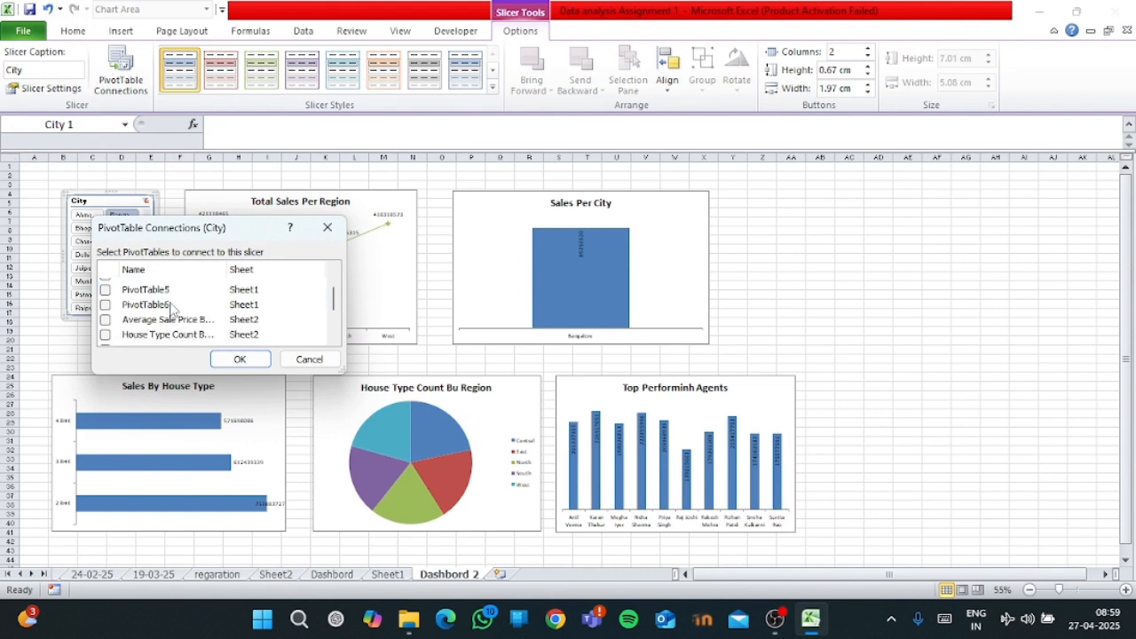
{"action": "scroll", "coordinate": [172, 310], "scroll_direction": "down", "scroll_amount": 1}
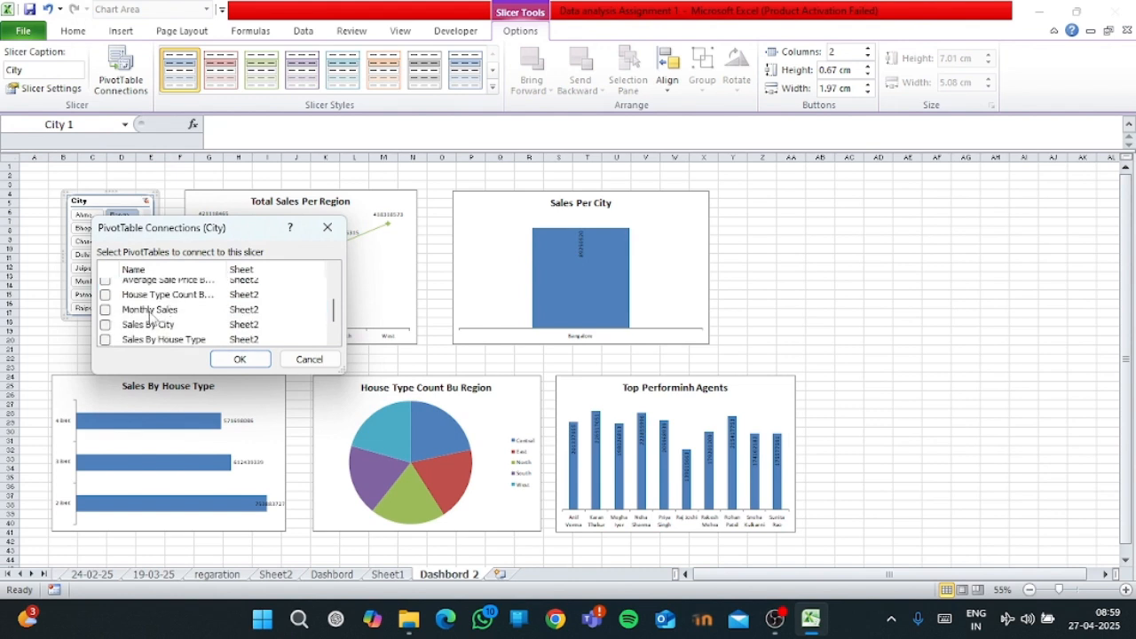
{"action": "scroll", "coordinate": [172, 310], "scroll_direction": "down", "scroll_amount": 1}
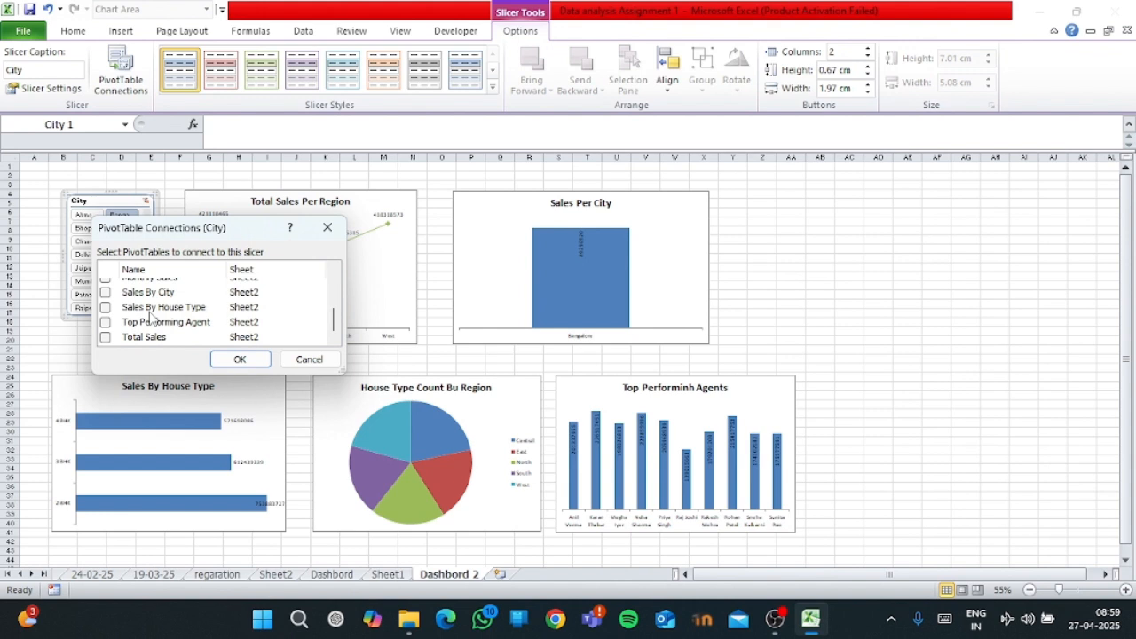
{"action": "left_click", "coordinate": [105, 338]}
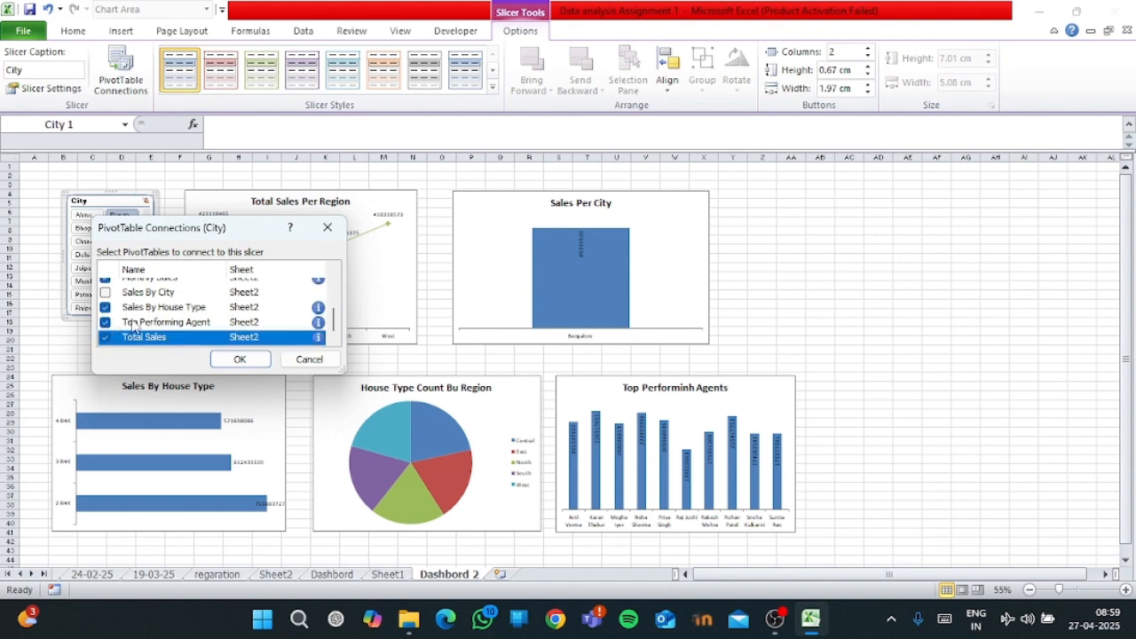
{"action": "left_click", "coordinate": [104, 338]}
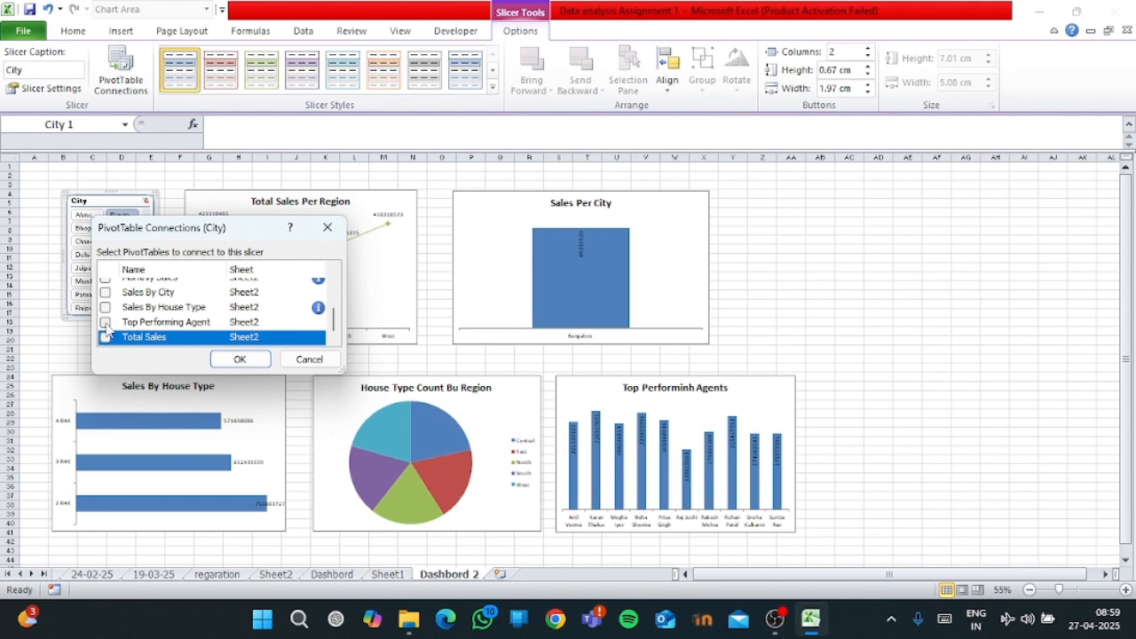
{"action": "left_click", "coordinate": [106, 323]}
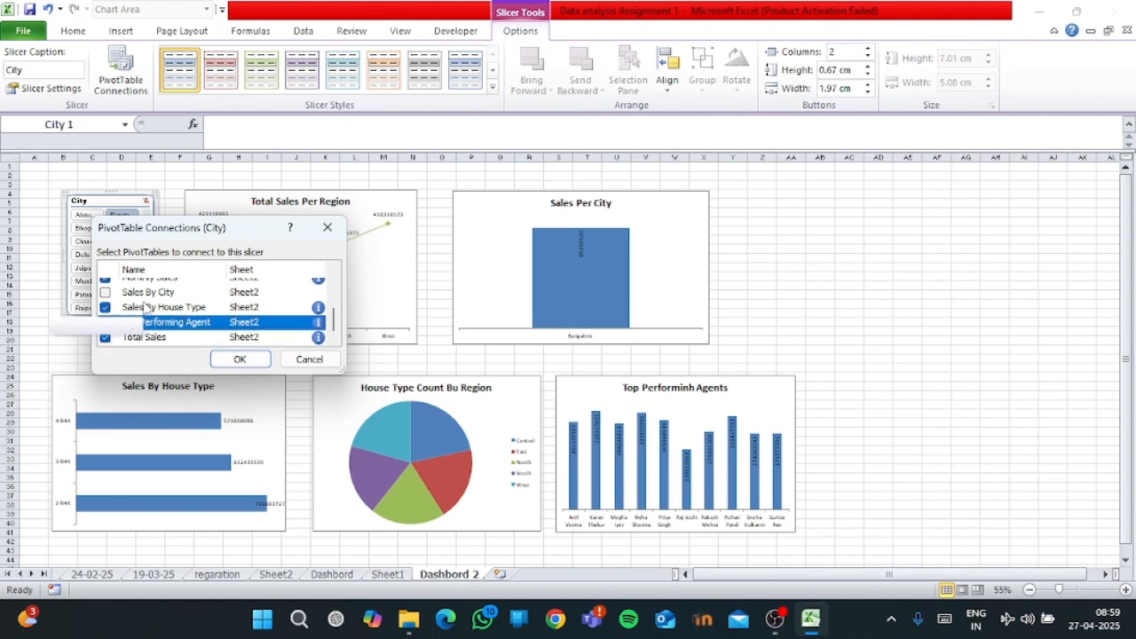
- Review the ticked PivotTables for the City slicer across Sheet1 and Sheet2 and apply the connections
{"action": "scroll", "coordinate": [133, 310], "scroll_direction": "up", "scroll_amount": 5}
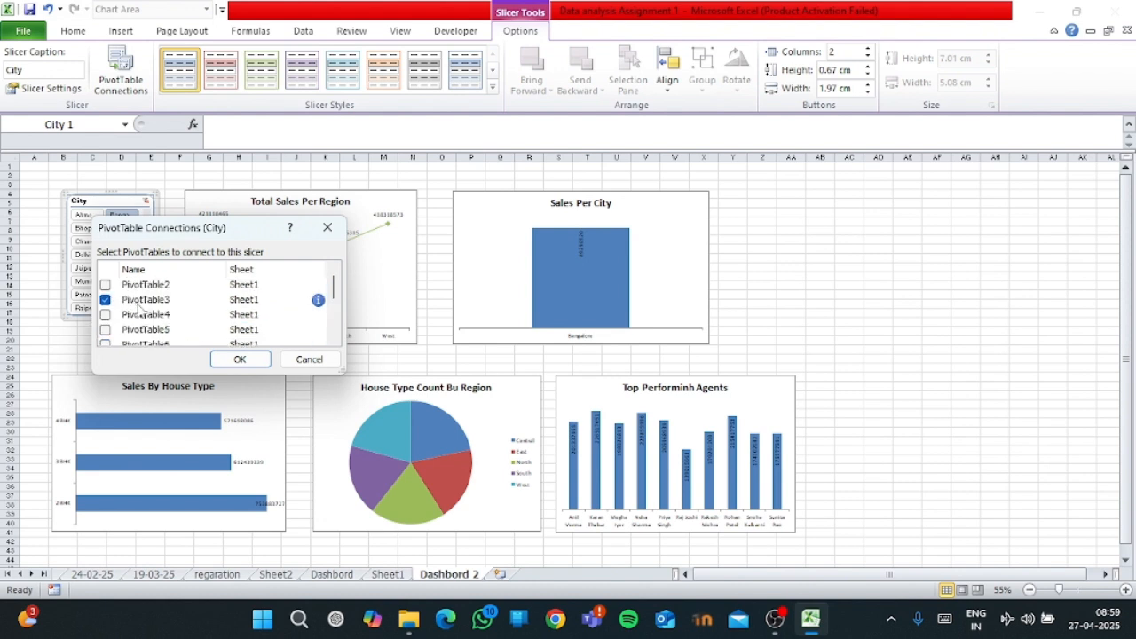
{"action": "scroll", "coordinate": [138, 306], "scroll_direction": "down", "scroll_amount": 5}
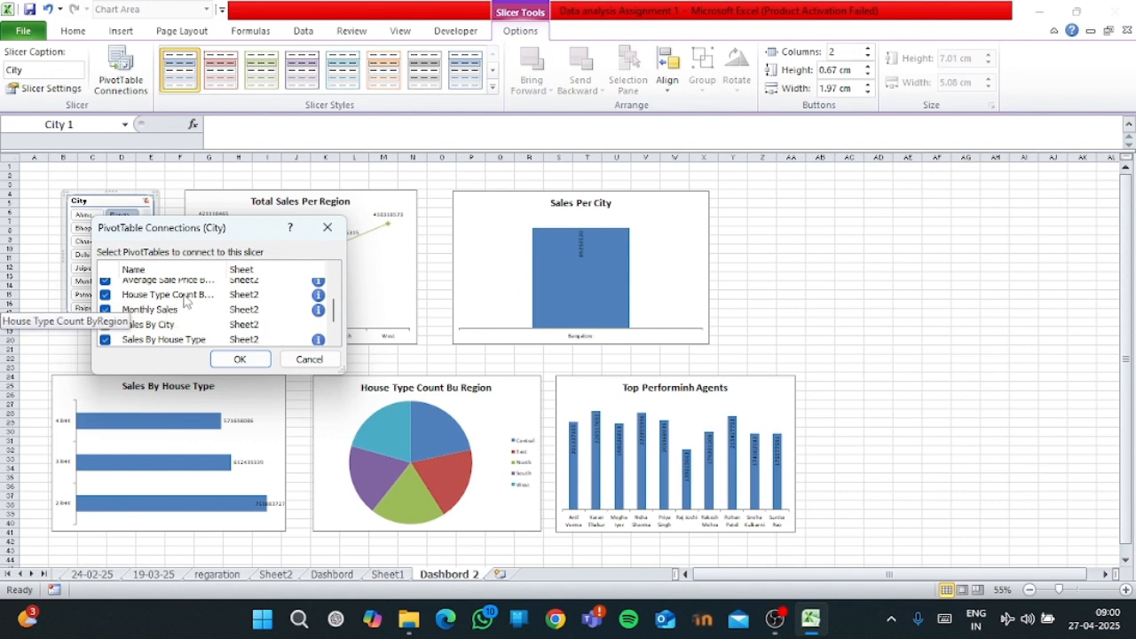
{"action": "scroll", "coordinate": [182, 301], "scroll_direction": "up", "scroll_amount": 1}
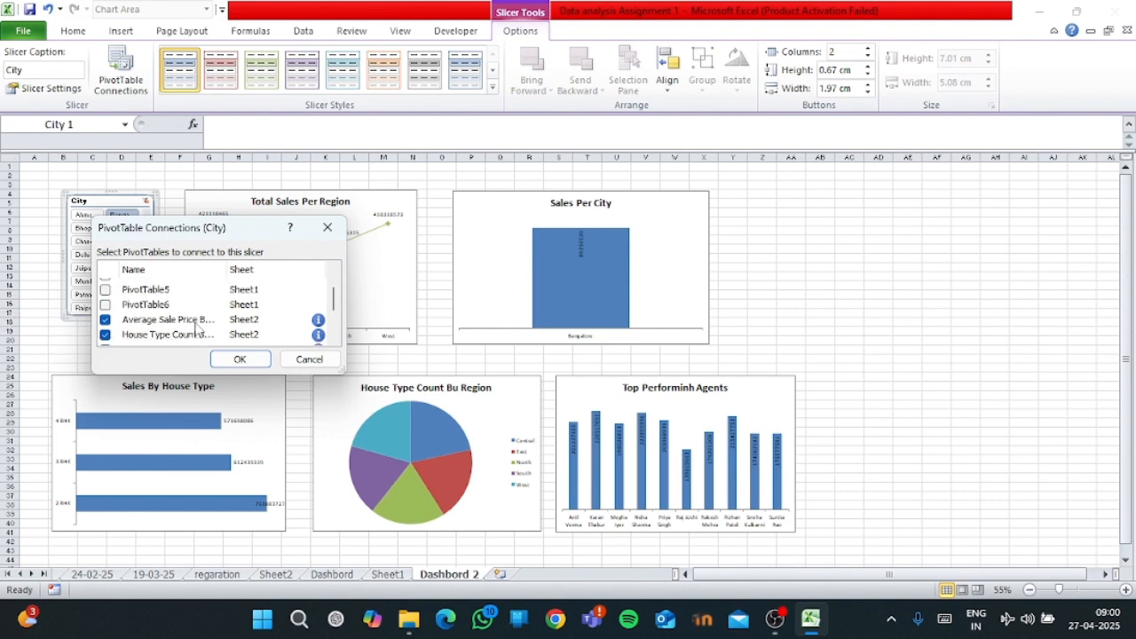
{"action": "scroll", "coordinate": [200, 299], "scroll_direction": "up", "scroll_amount": 1}
{"action": "scroll", "coordinate": [200, 299], "scroll_direction": "down", "scroll_amount": 4}
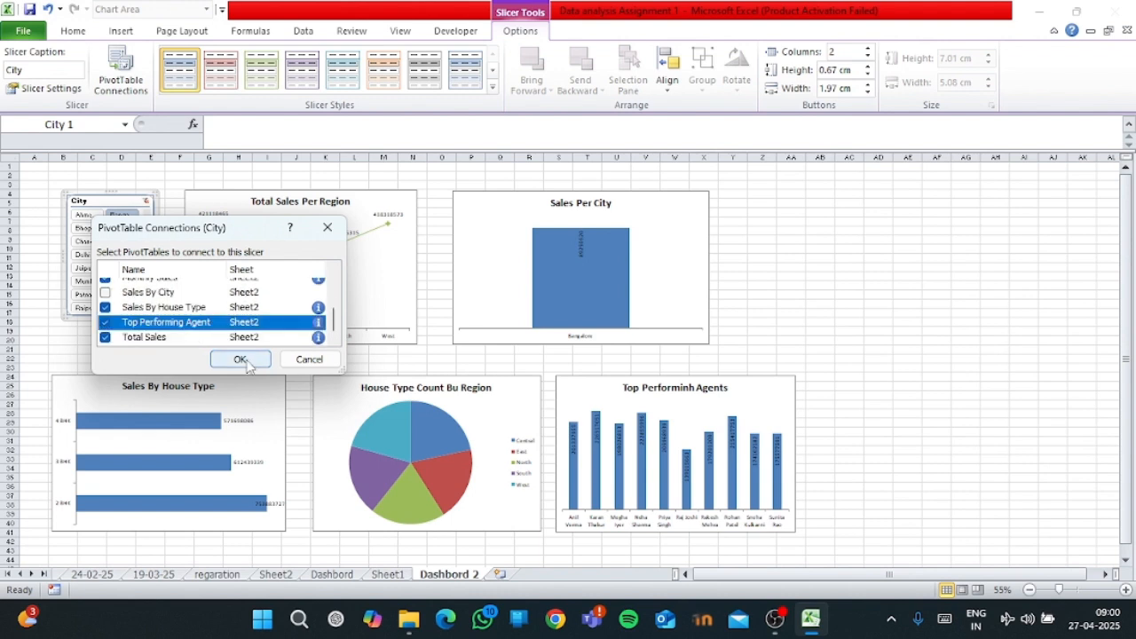
{"action": "left_click", "coordinate": [244, 363]}
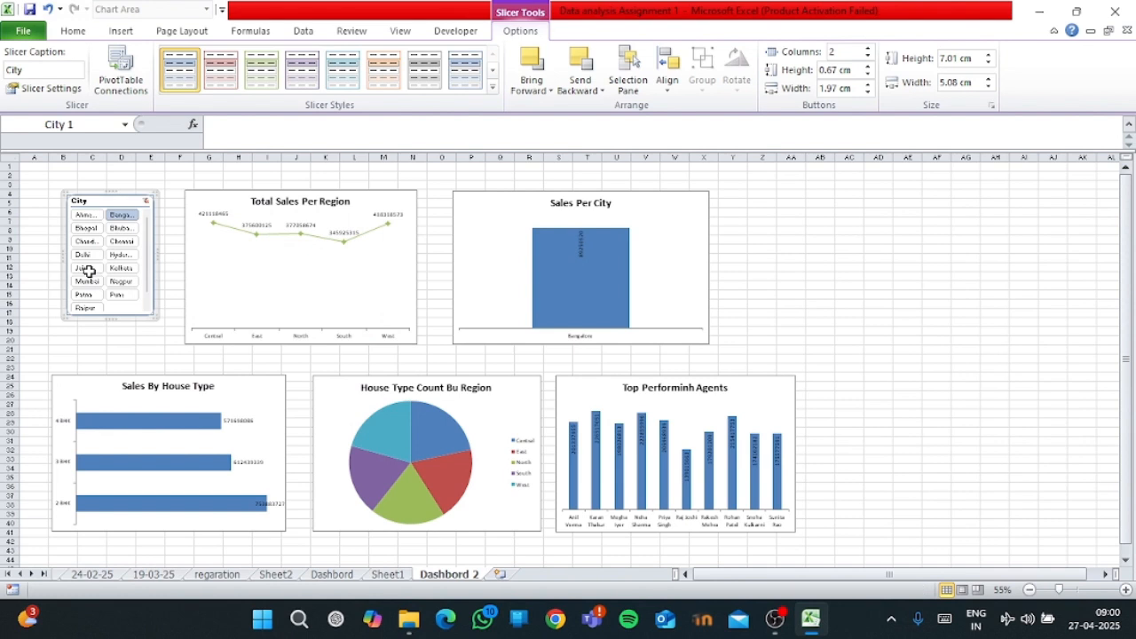
- Test the City slicer's effect on the charts with Jaipur, Delhi, Bhopal and Pune in turn
{"action": "left_click", "coordinate": [86, 268]}
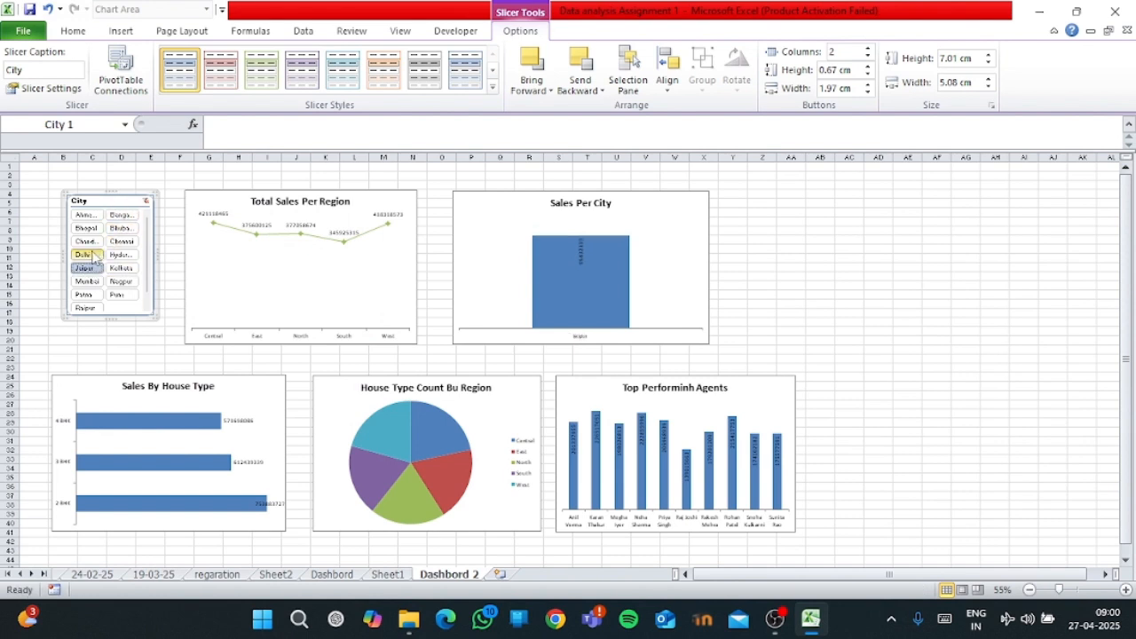
{"action": "left_click", "coordinate": [93, 256]}
{"action": "left_click", "coordinate": [86, 228]}
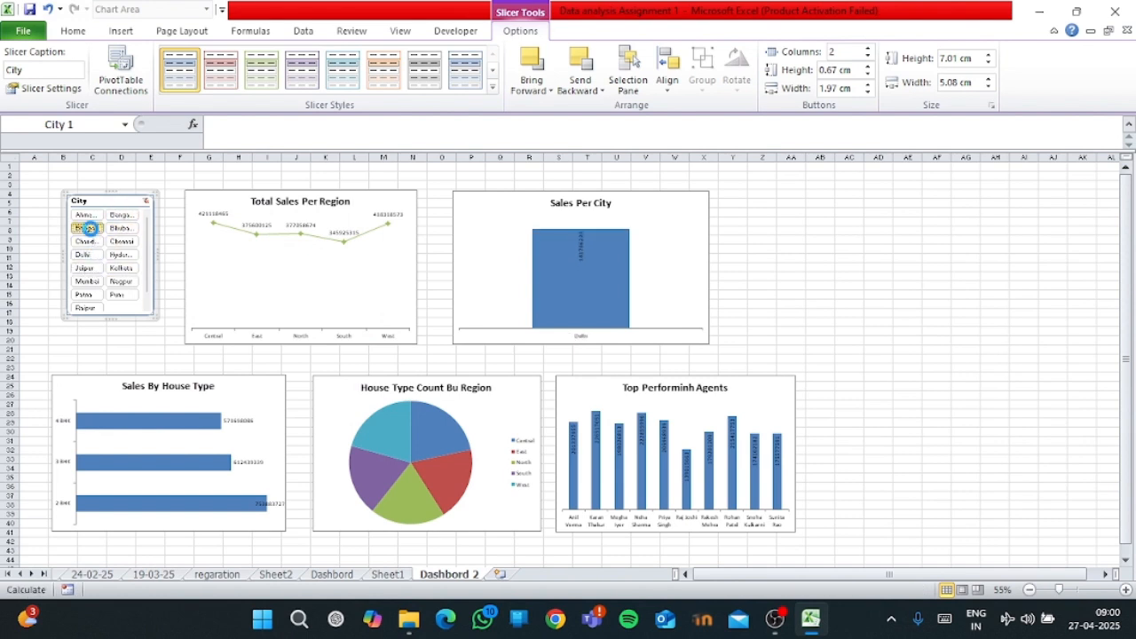
{"action": "left_click", "coordinate": [130, 294]}
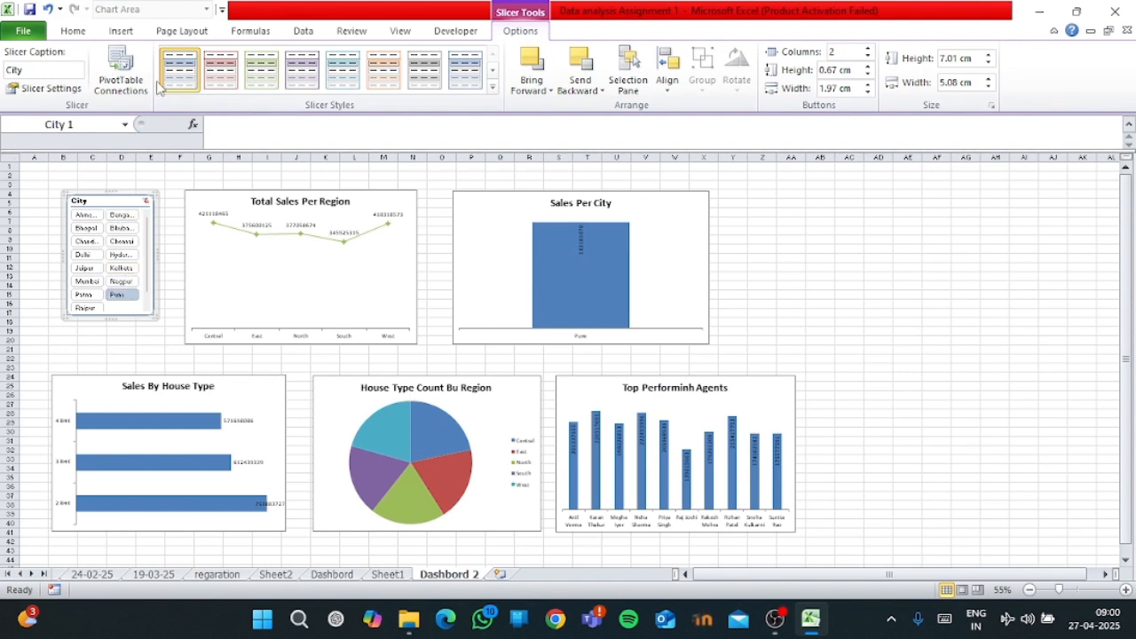
- Reopen the City slicer's PivotTable connections and check which Sheet1 and Sheet2 tables are ticked
{"action": "left_click", "coordinate": [121, 73]}
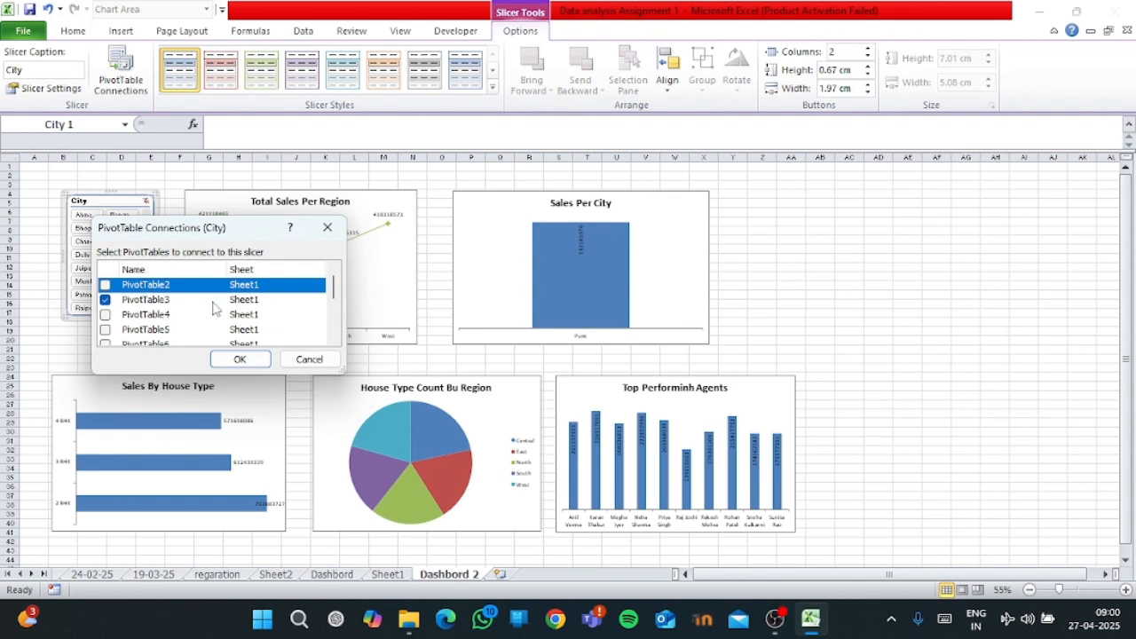
{"action": "scroll", "coordinate": [213, 308], "scroll_direction": "down", "scroll_amount": 5}
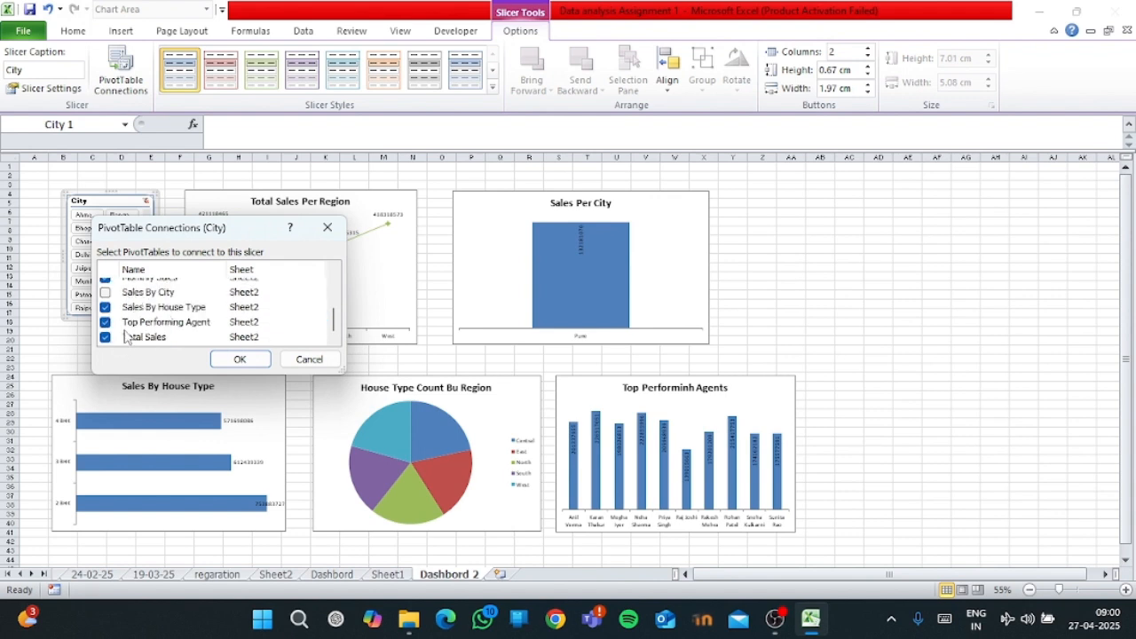
{"action": "scroll", "coordinate": [127, 339], "scroll_direction": "up", "scroll_amount": 1}
{"action": "scroll", "coordinate": [127, 338], "scroll_direction": "up", "scroll_amount": 1}
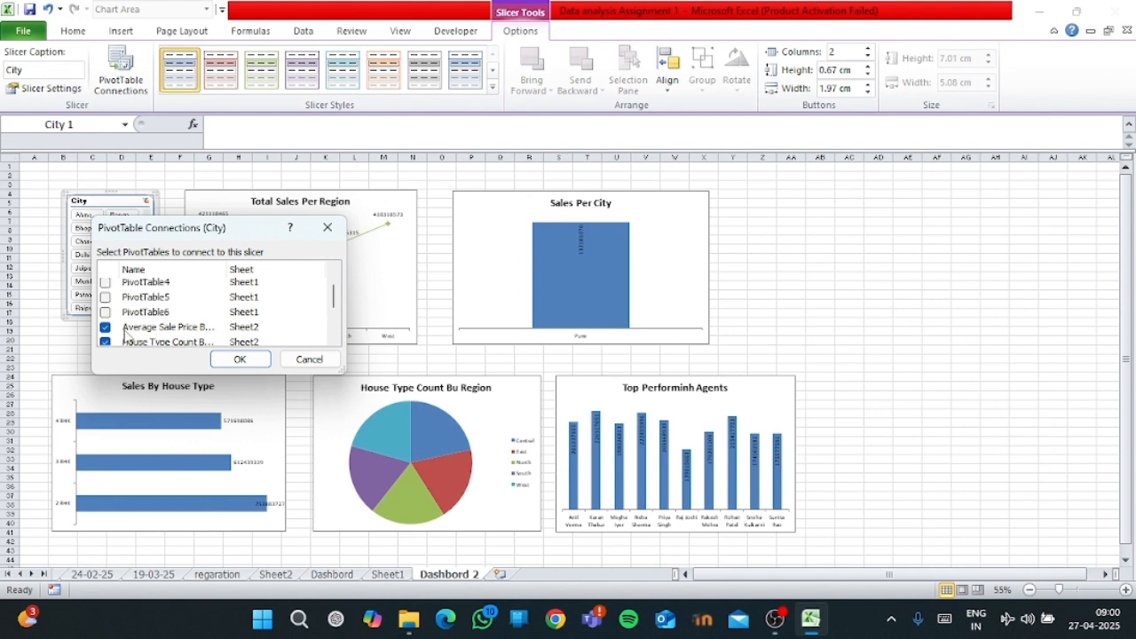
{"action": "scroll", "coordinate": [127, 336], "scroll_direction": "up", "scroll_amount": 1}
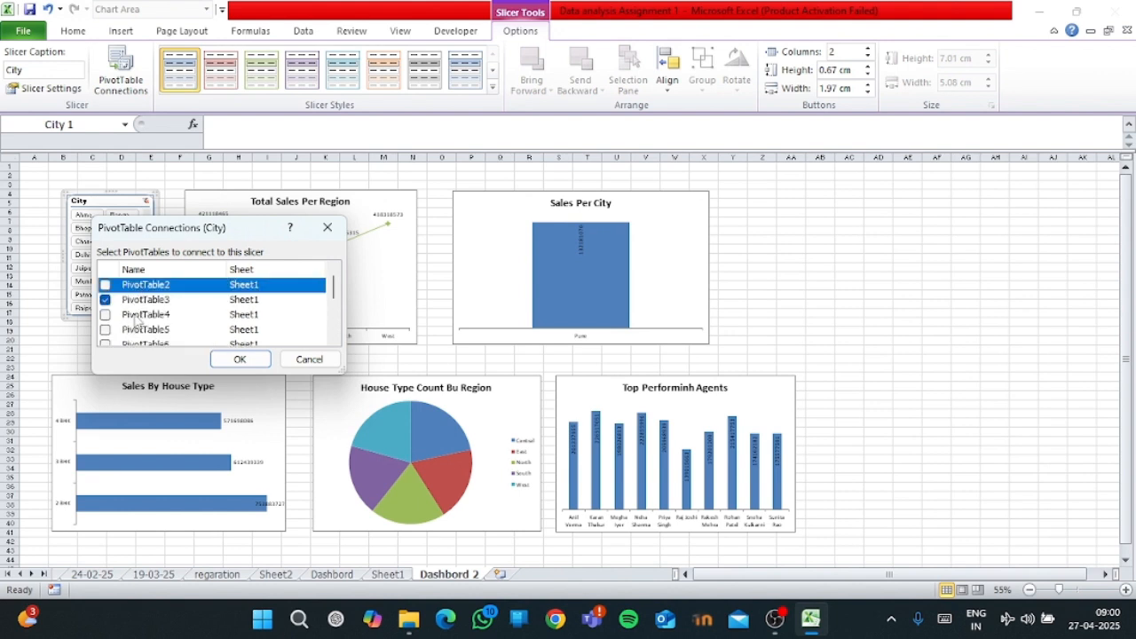
- Connect the City slicer also to PivotTable2, PivotTable4, PivotTable5 and PivotTable6 on Sheet1 and apply the connections
{"action": "left_click", "coordinate": [135, 316]}
{"action": "left_click", "coordinate": [130, 330]}
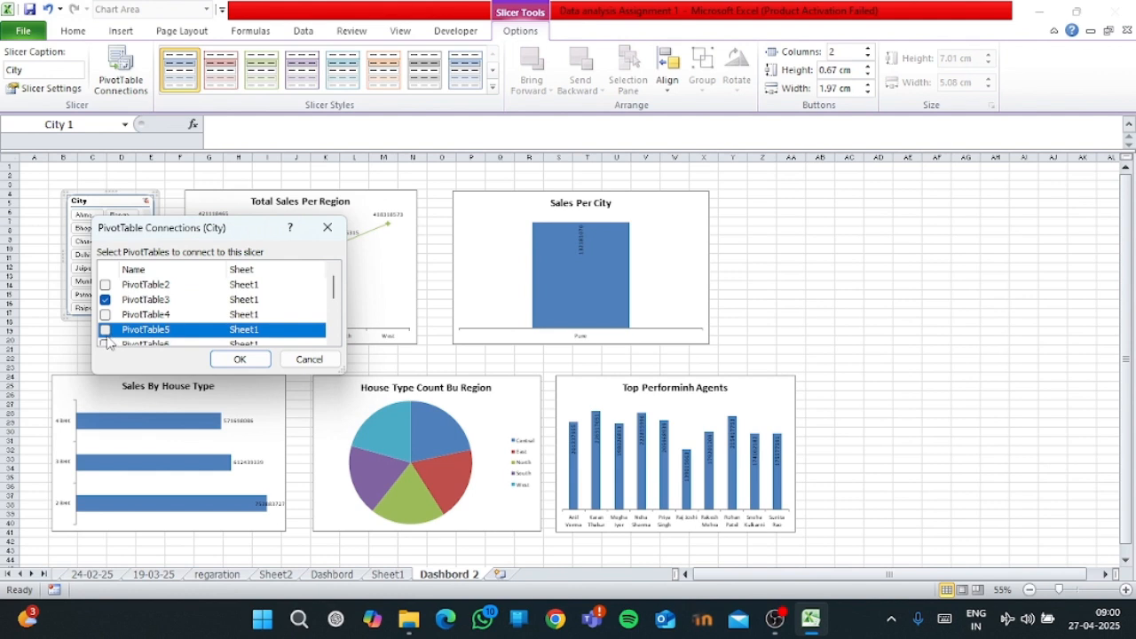
{"action": "left_click", "coordinate": [105, 329]}
{"action": "left_click", "coordinate": [105, 315]}
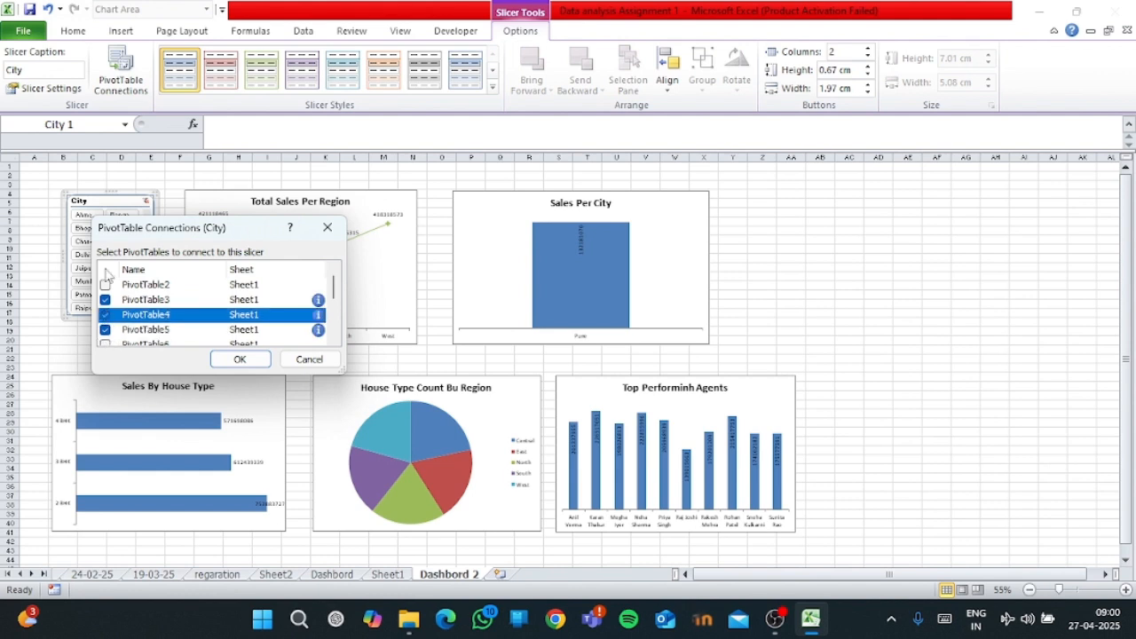
{"action": "left_click", "coordinate": [105, 285]}
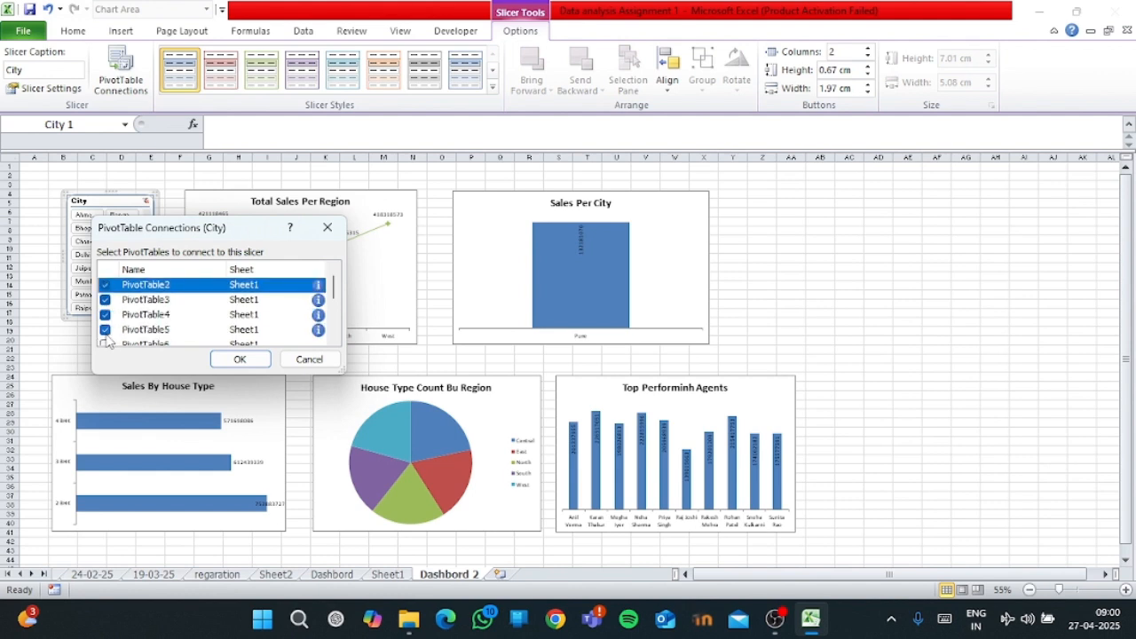
{"action": "scroll", "coordinate": [105, 341], "scroll_direction": "down", "scroll_amount": 1}
{"action": "left_click", "coordinate": [105, 305]}
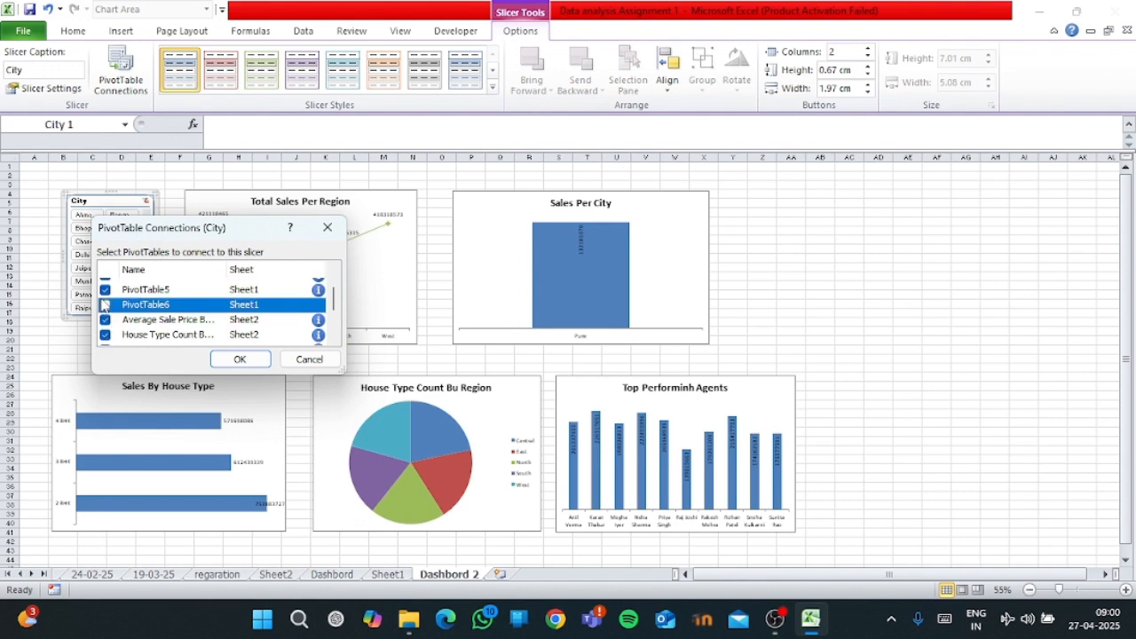
{"action": "left_click", "coordinate": [106, 305]}
{"action": "scroll", "coordinate": [160, 315], "scroll_direction": "down", "scroll_amount": 1}
{"action": "scroll", "coordinate": [158, 315], "scroll_direction": "down", "scroll_amount": 1}
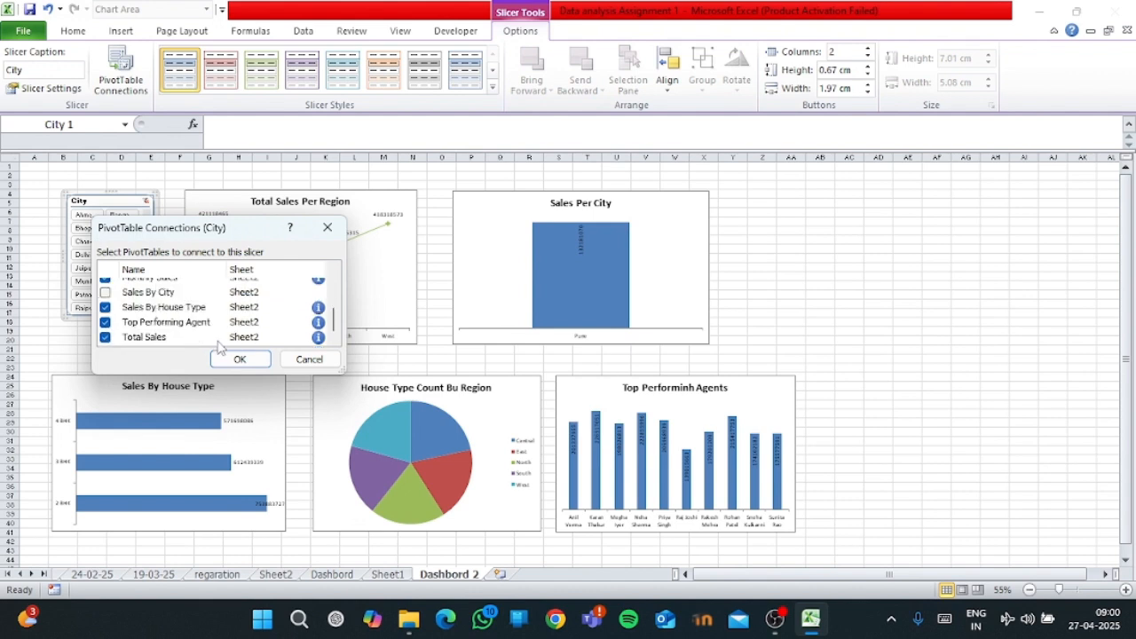
{"action": "left_click", "coordinate": [245, 359]}
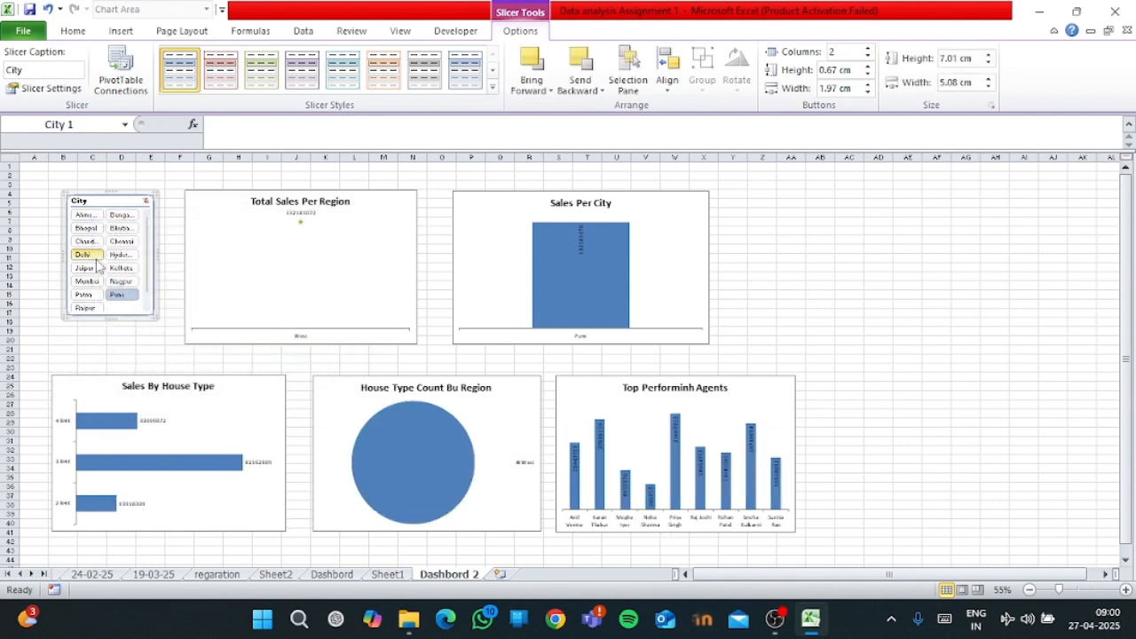
- Test the connected City slicer on all dashboard charts with Delhi, Ahmedabad, Delhi again, Jaipur and Kolkata
{"action": "left_click", "coordinate": [86, 255]}
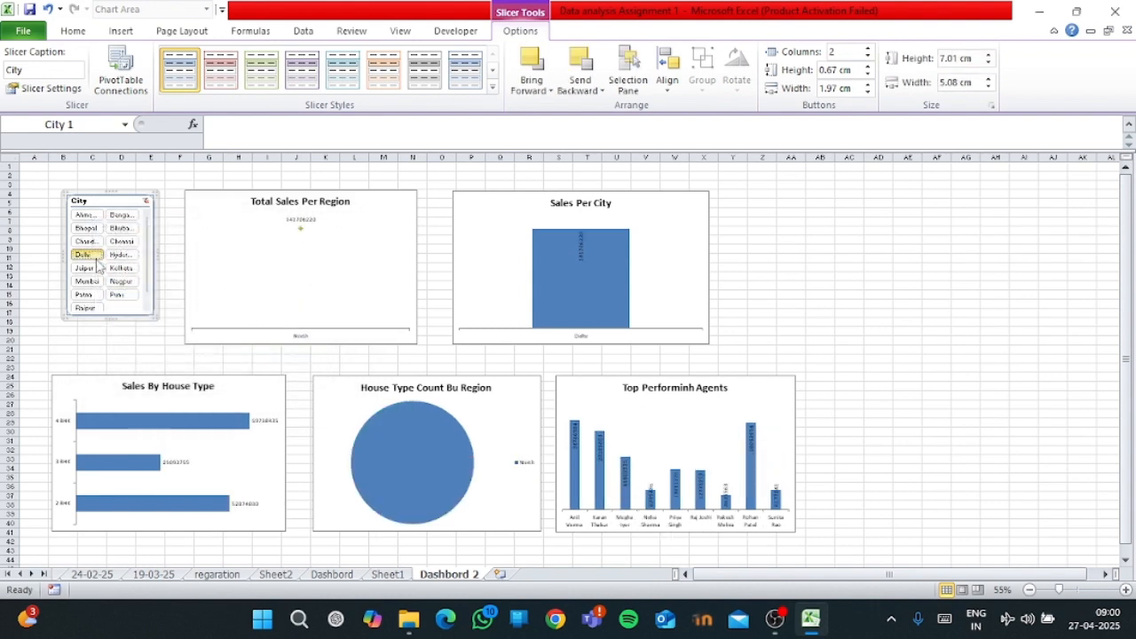
{"action": "left_click", "coordinate": [86, 217]}
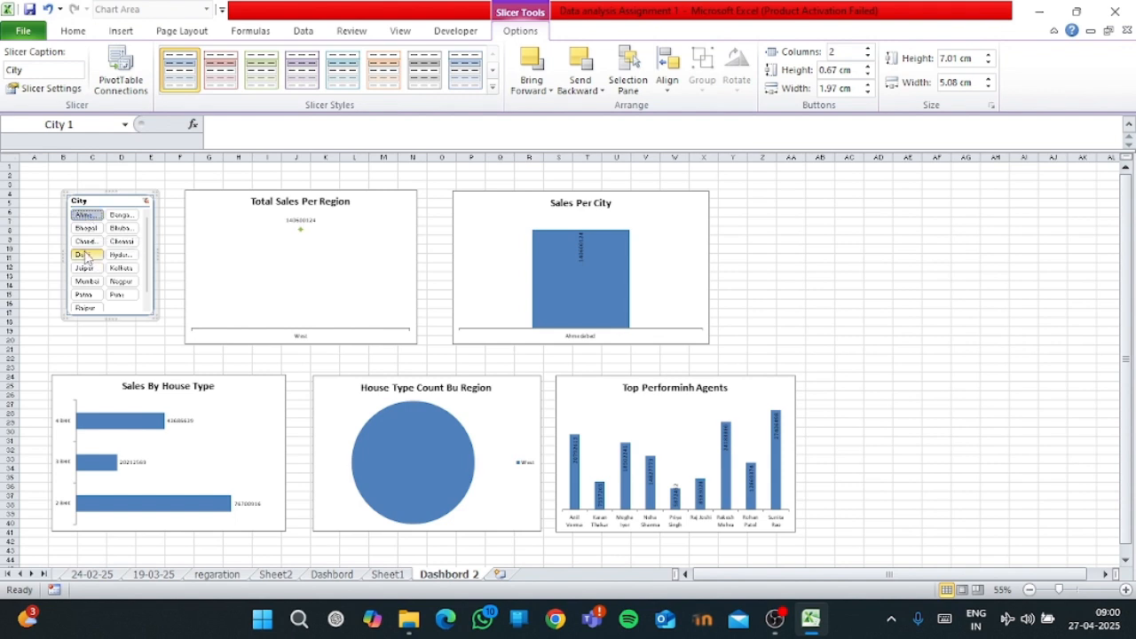
{"action": "left_click", "coordinate": [84, 255]}
{"action": "left_click", "coordinate": [85, 268]}
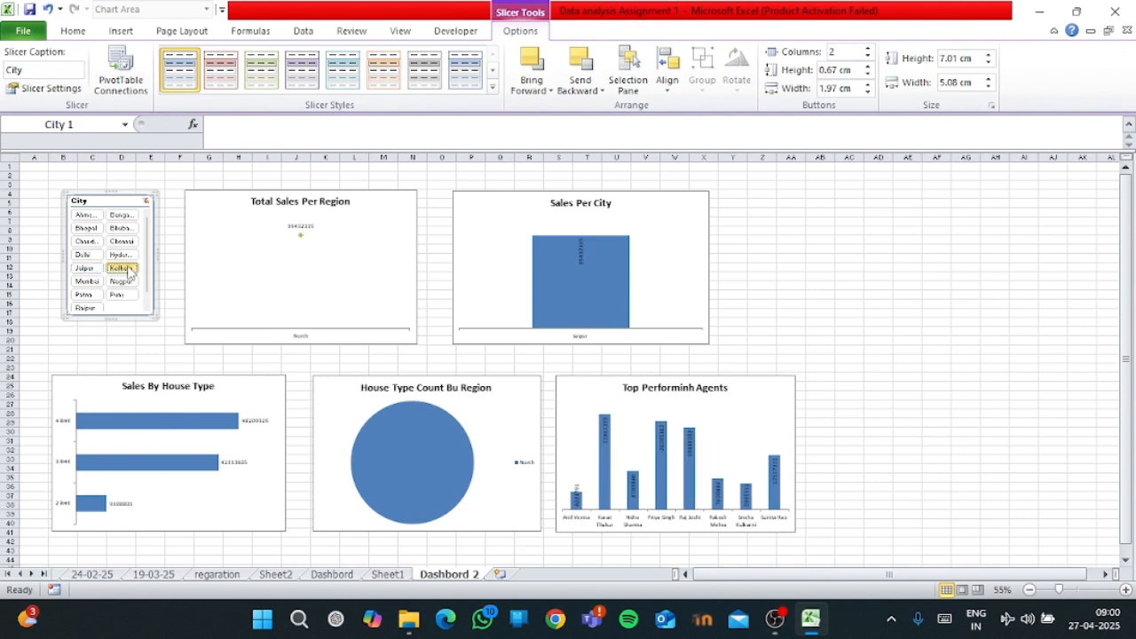
{"action": "left_click", "coordinate": [124, 269]}
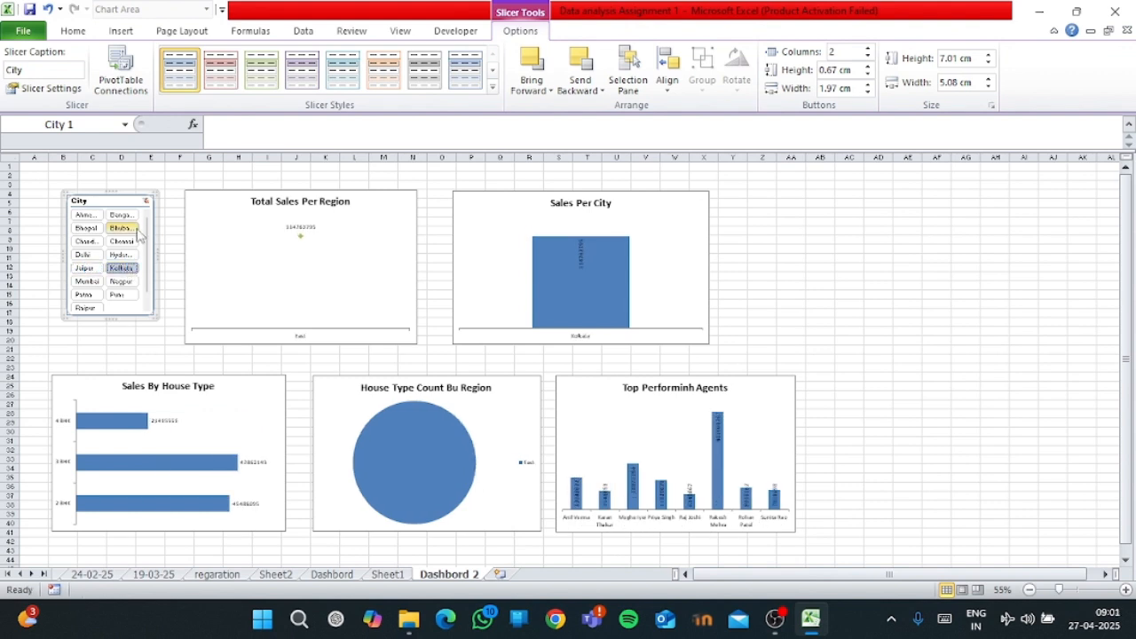
- Clear the City slicer's filter and select the plot area of the "Sales Per City" chart
{"action": "left_click", "coordinate": [144, 202]}
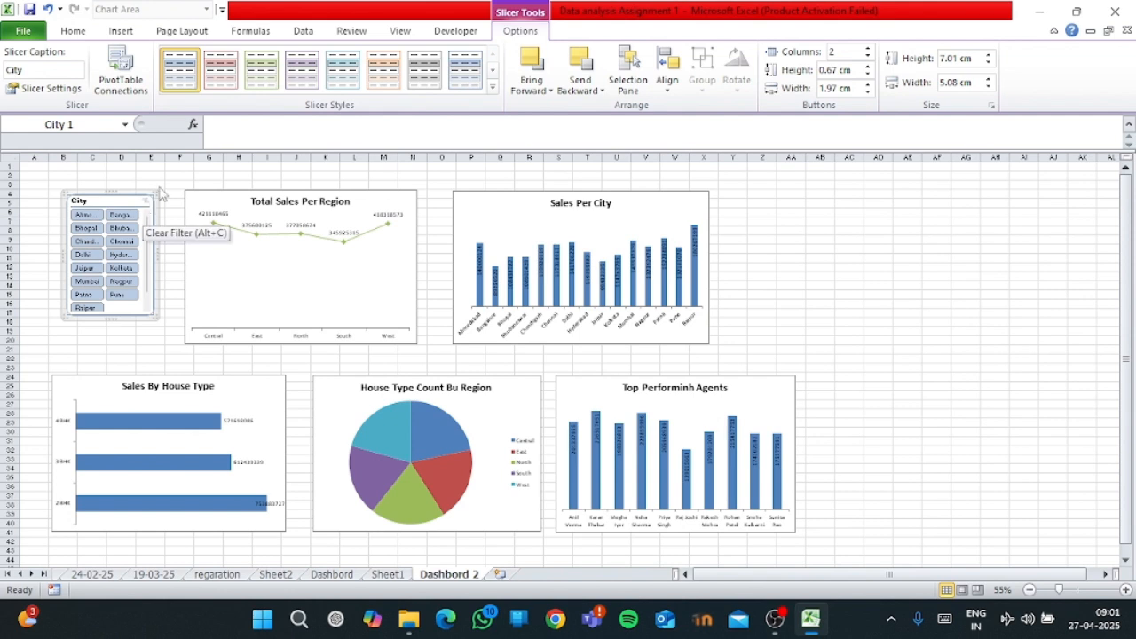
{"action": "mouse_move", "coordinate": [411, 410]}
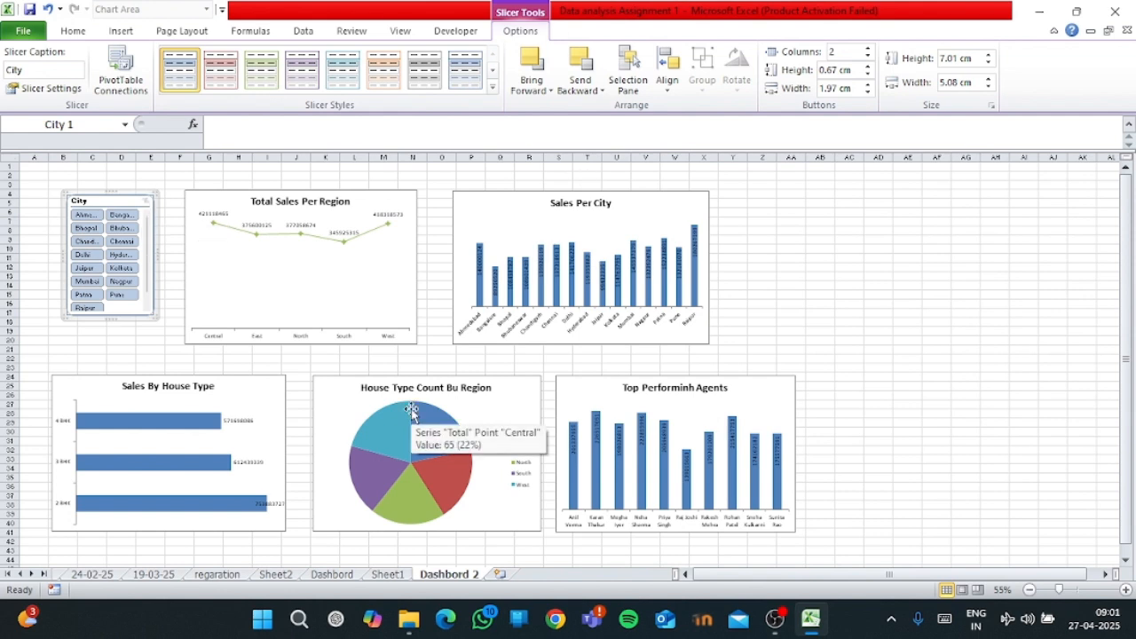
{"action": "left_click", "coordinate": [563, 281]}
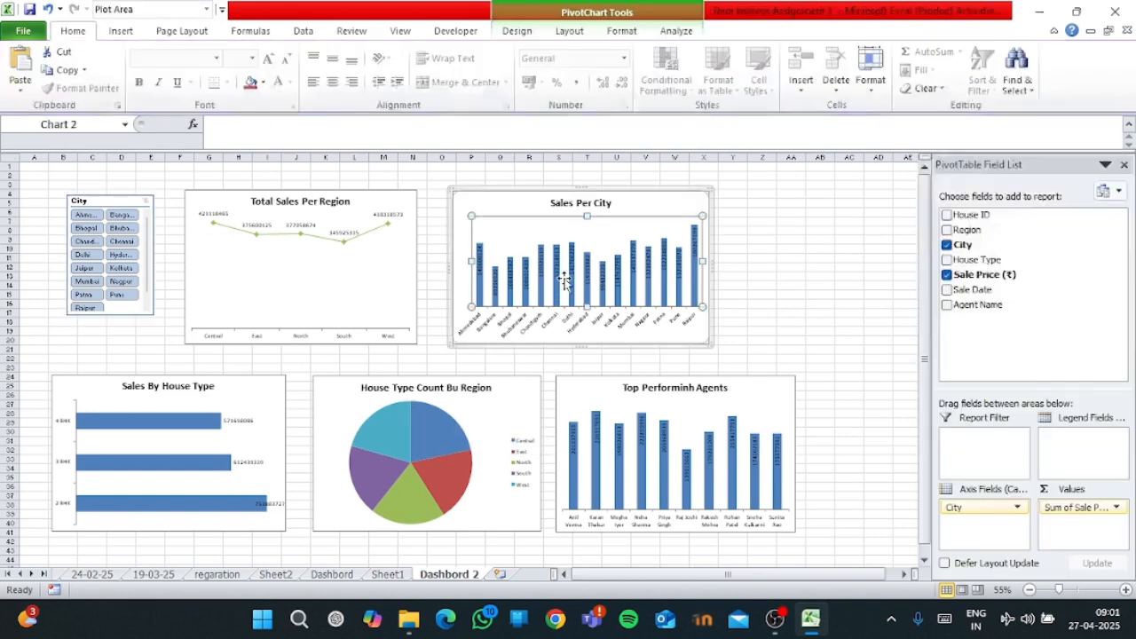
- Apply the teal chart style to the "Sales Per City" column chart and the "Total Sales Per Region" line chart
{"action": "left_click", "coordinate": [518, 32]}
{"action": "left_click", "coordinate": [869, 69]}
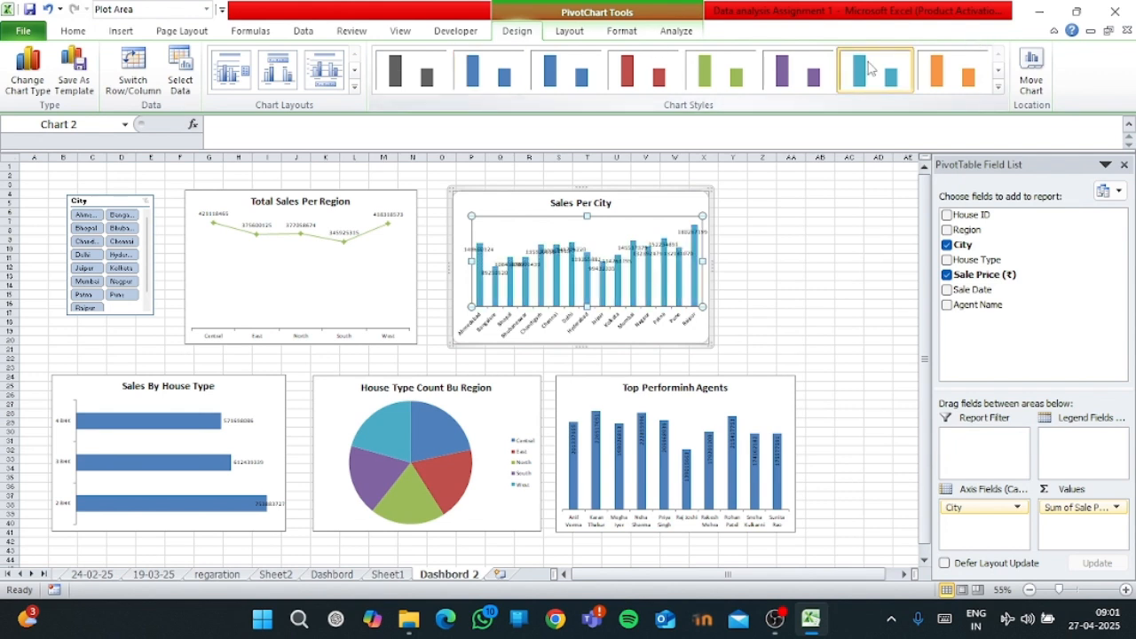
{"action": "left_click", "coordinate": [333, 245]}
{"action": "left_click", "coordinate": [327, 243]}
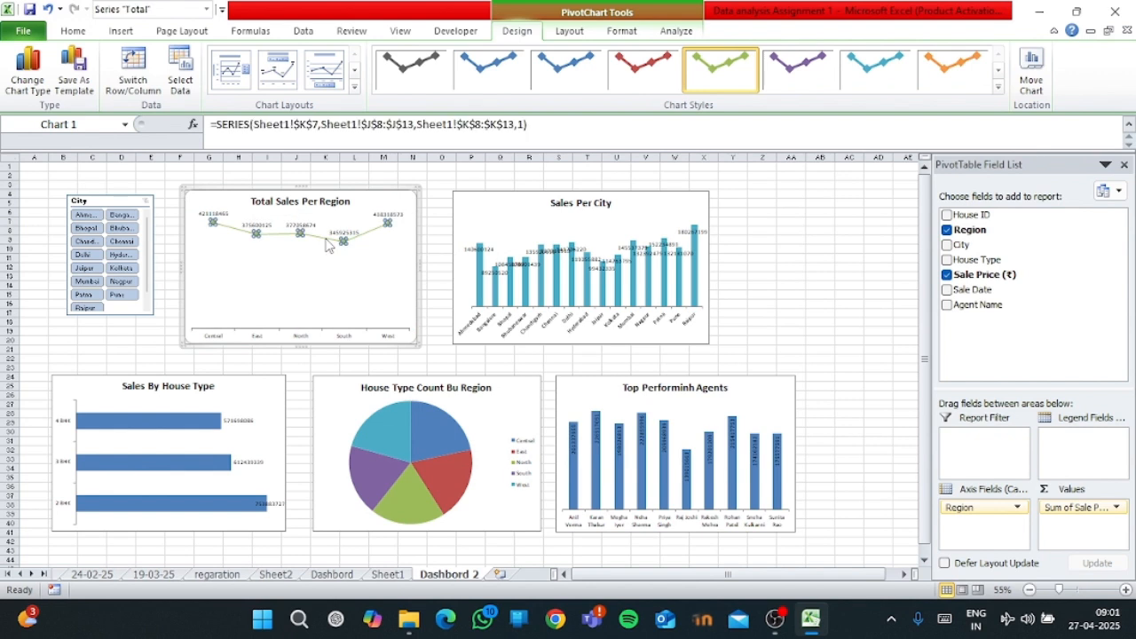
{"action": "left_click", "coordinate": [895, 69]}
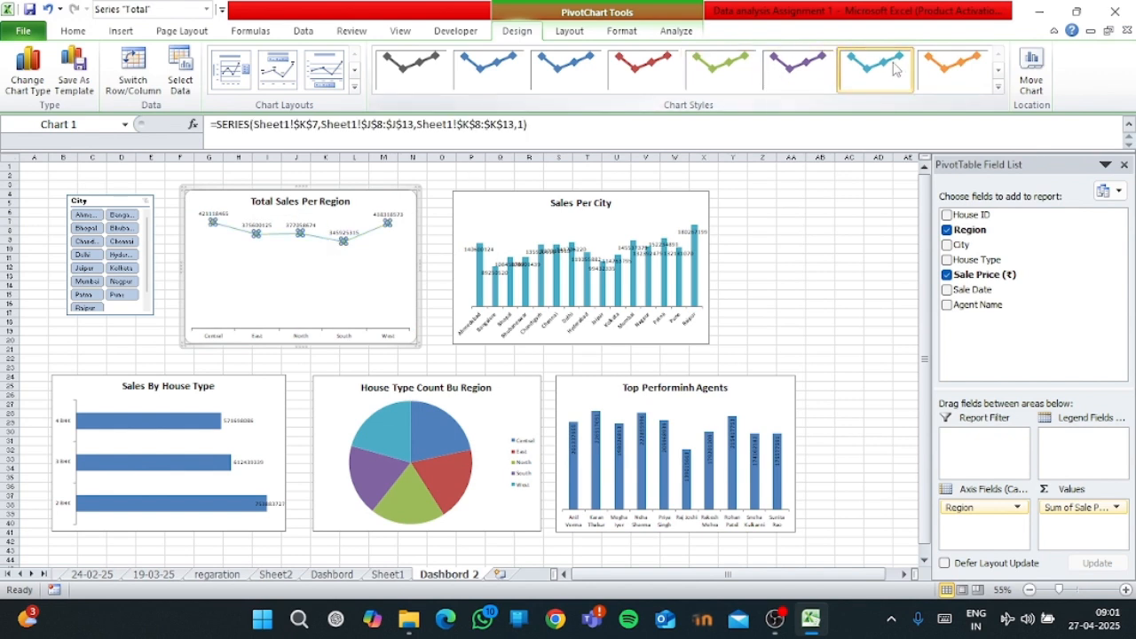
- Apply the matching teal chart style to the "Sales By House Type", "House Type Count Bu Region" and "Top Performinh Agents" charts
{"action": "left_click", "coordinate": [194, 471]}
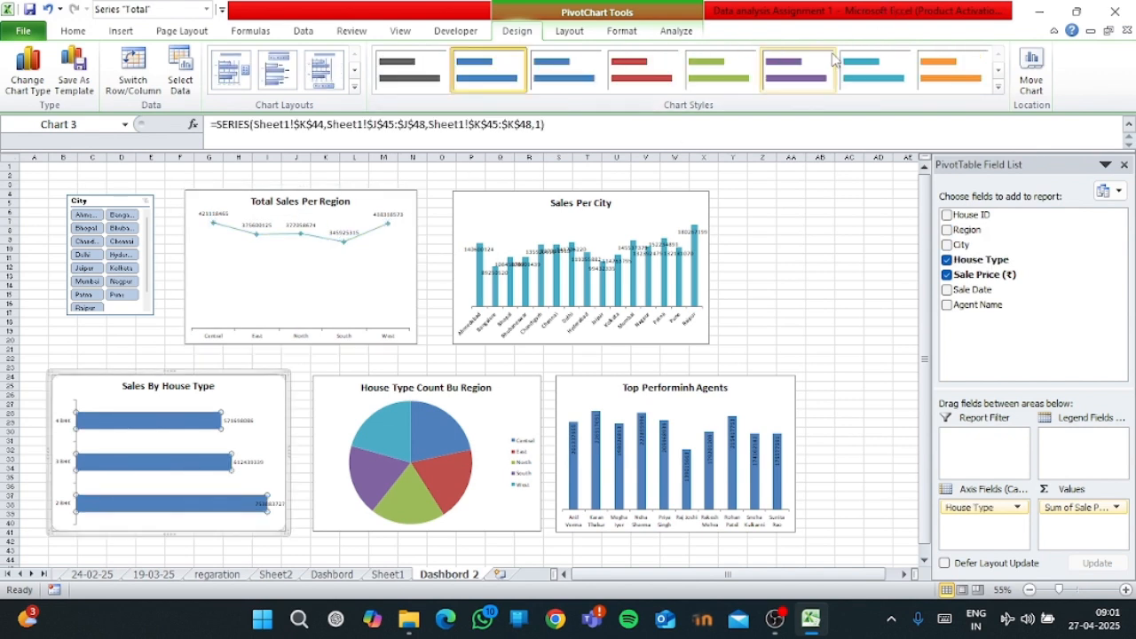
{"action": "left_click", "coordinate": [875, 69]}
{"action": "left_click", "coordinate": [455, 448]}
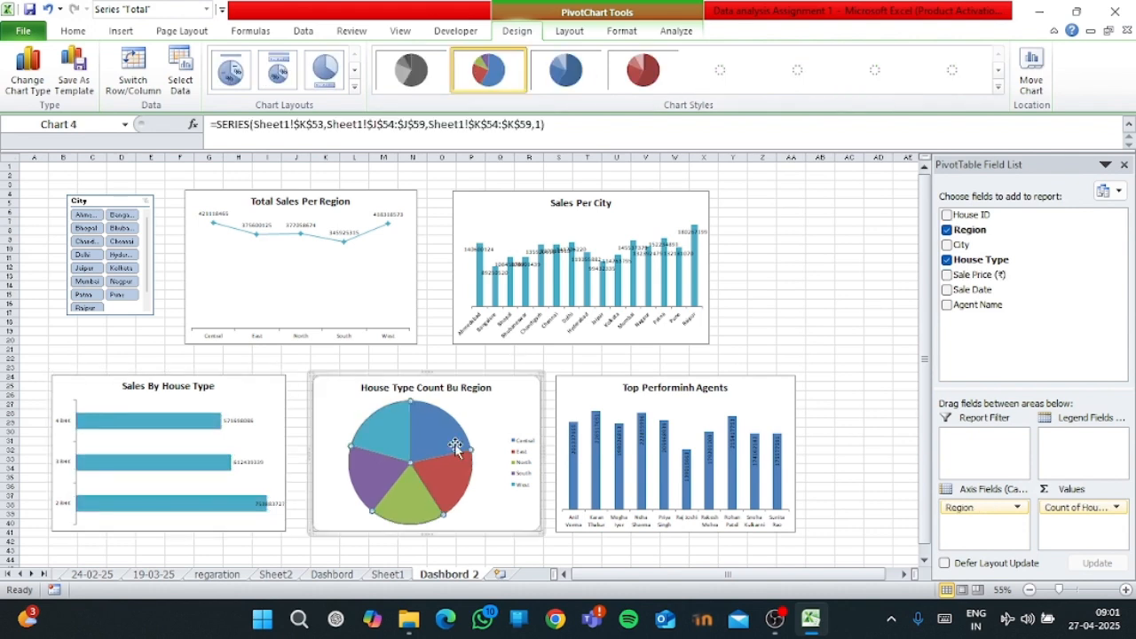
{"action": "left_click", "coordinate": [875, 69]}
{"action": "left_click", "coordinate": [723, 442]}
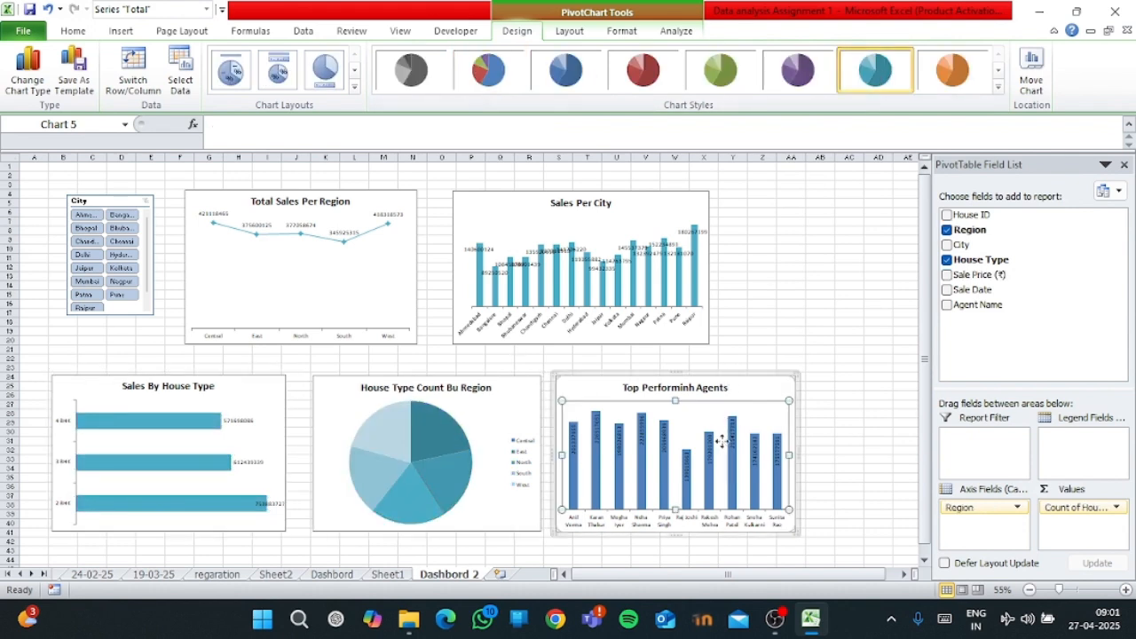
{"action": "left_click", "coordinate": [892, 68]}
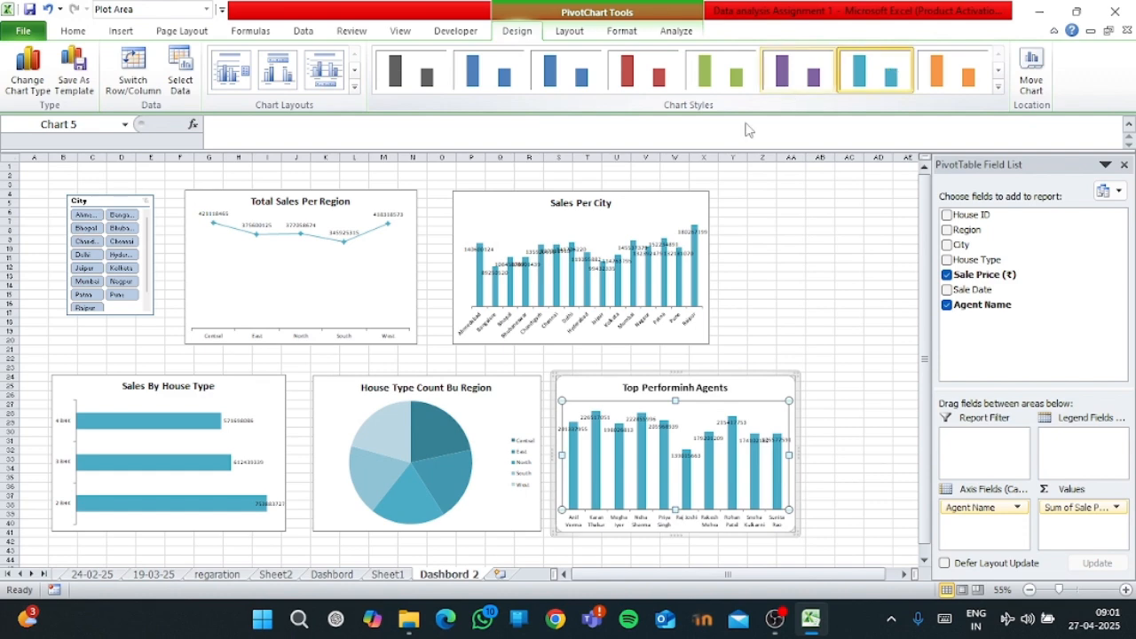
{"action": "left_click", "coordinate": [843, 240]}
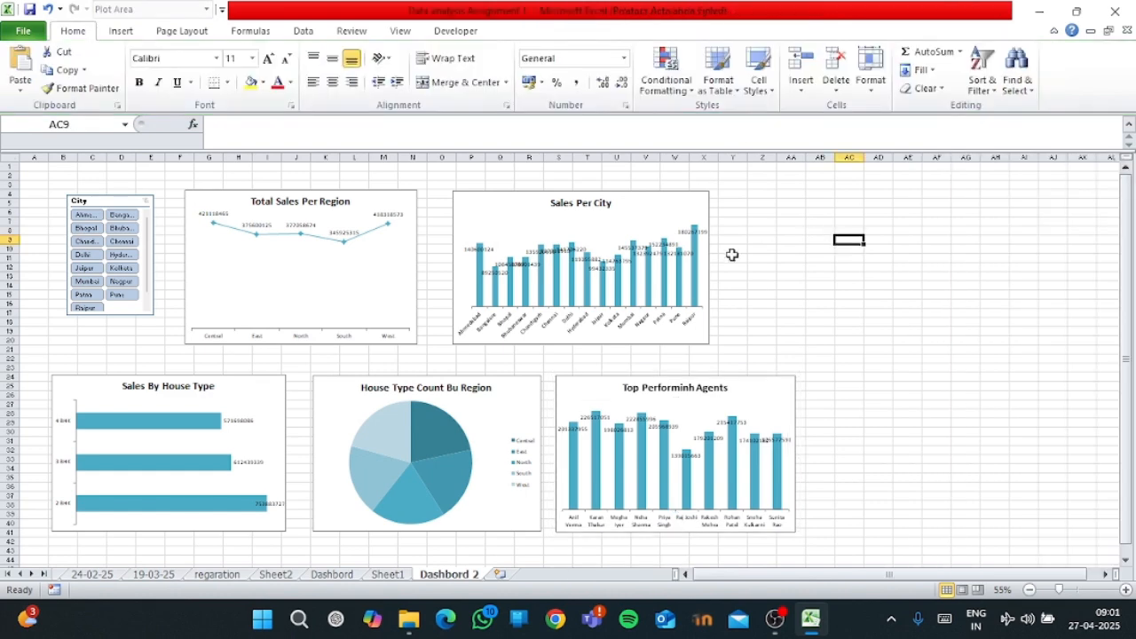
- Rotate the data labels of the "Sales Per City" chart to a vertical text direction of -90°
{"action": "right_click", "coordinate": [572, 264]}
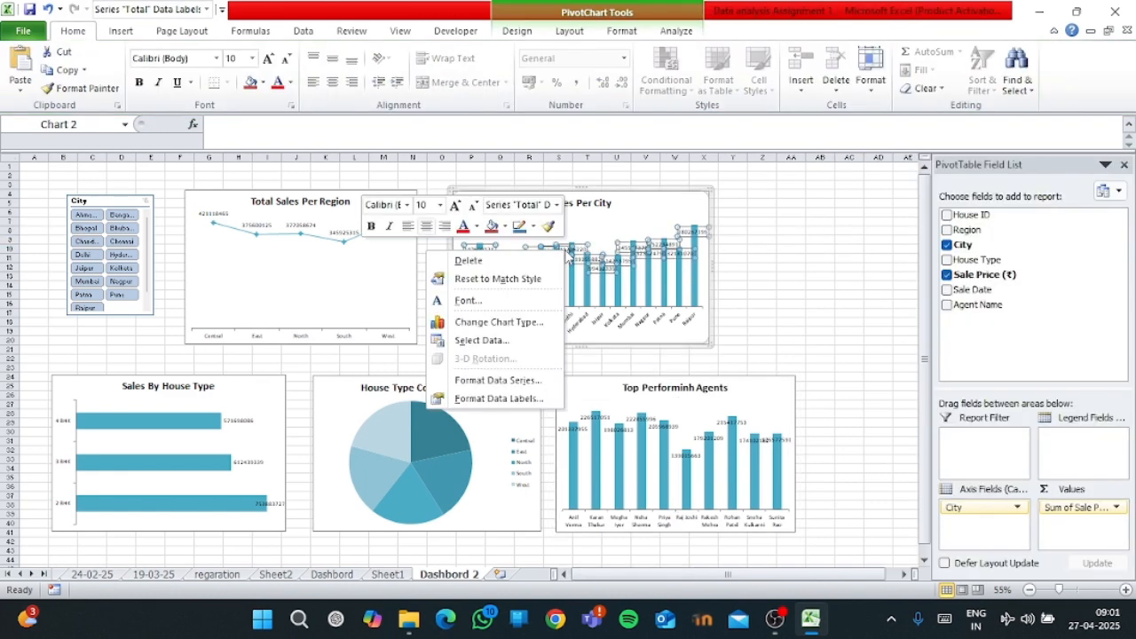
{"action": "left_click", "coordinate": [503, 398]}
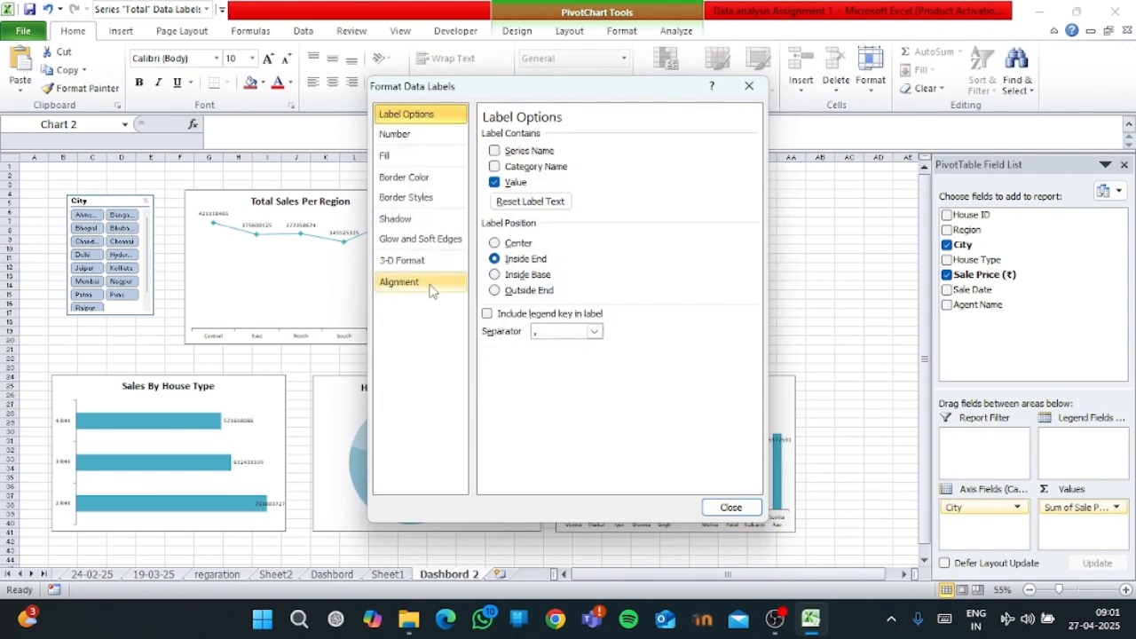
{"action": "left_click", "coordinate": [430, 291]}
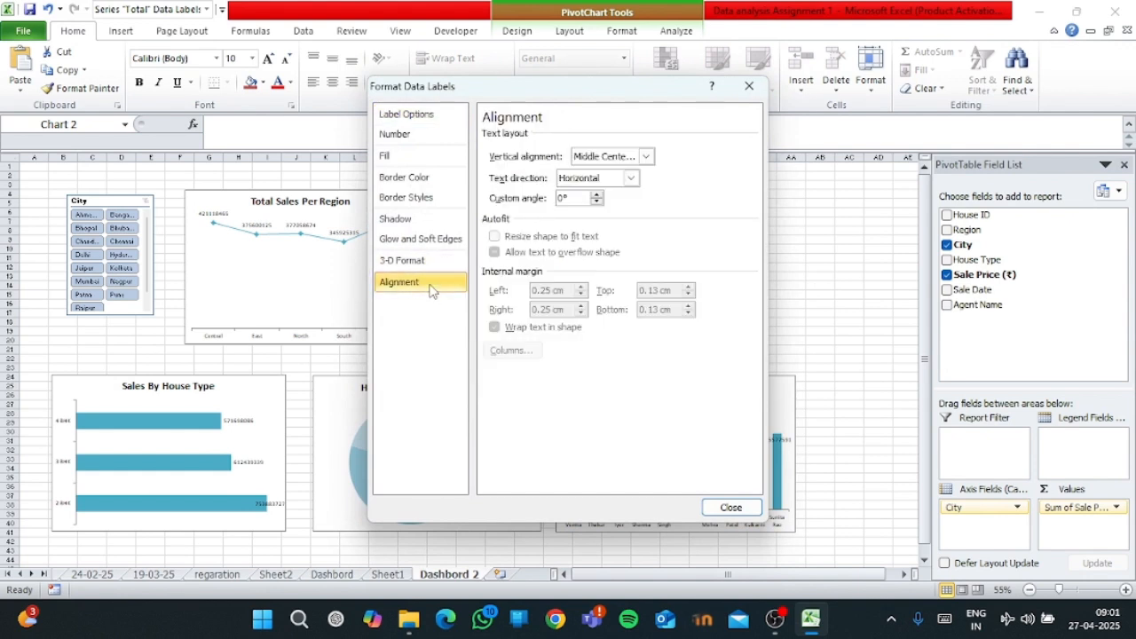
{"action": "left_click", "coordinate": [631, 179]}
{"action": "left_click", "coordinate": [582, 312]}
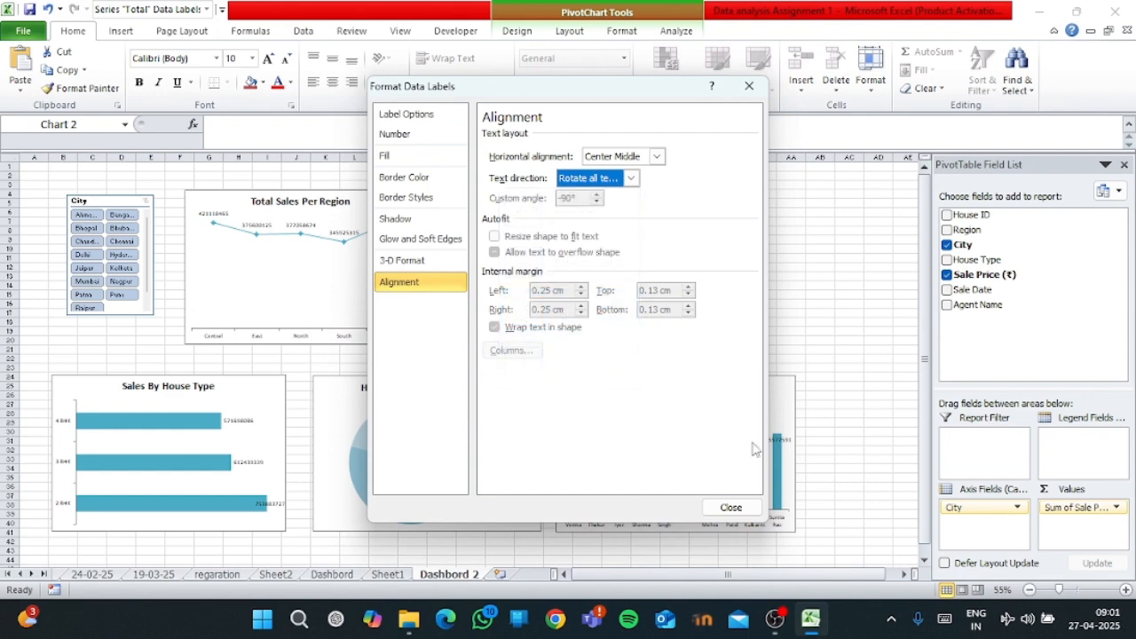
{"action": "left_click", "coordinate": [730, 507]}
{"action": "left_click", "coordinate": [866, 334]}
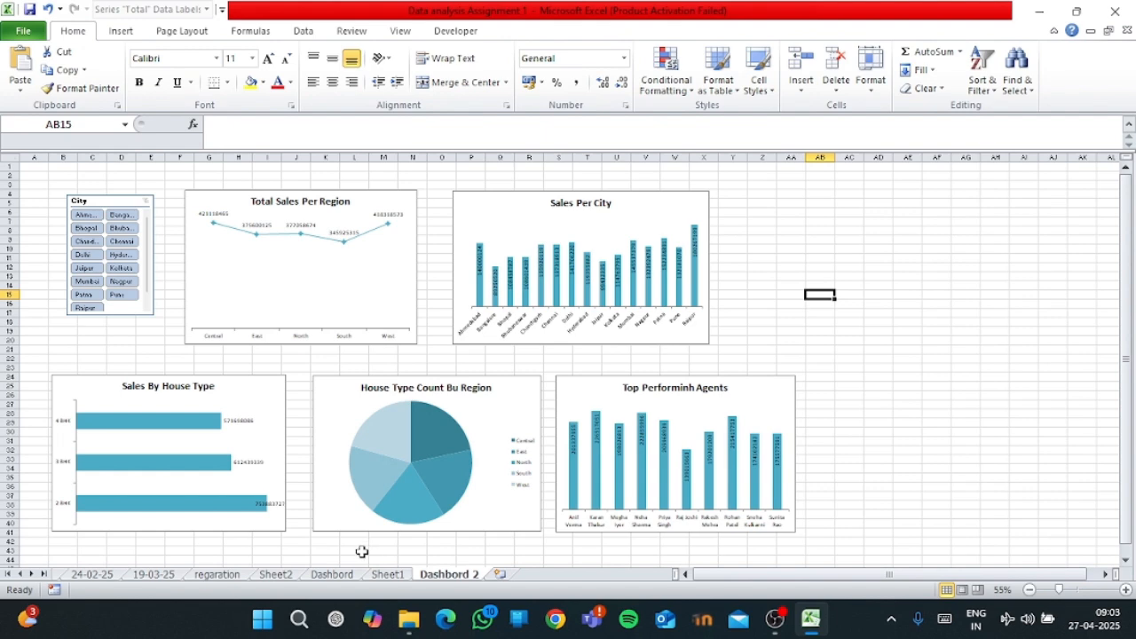
- Test the City slicer on the "Dashbord" sheet with Bhopal, Chandigarh and Ahmedabad, and clear its filter
{"action": "left_click", "coordinate": [344, 576]}
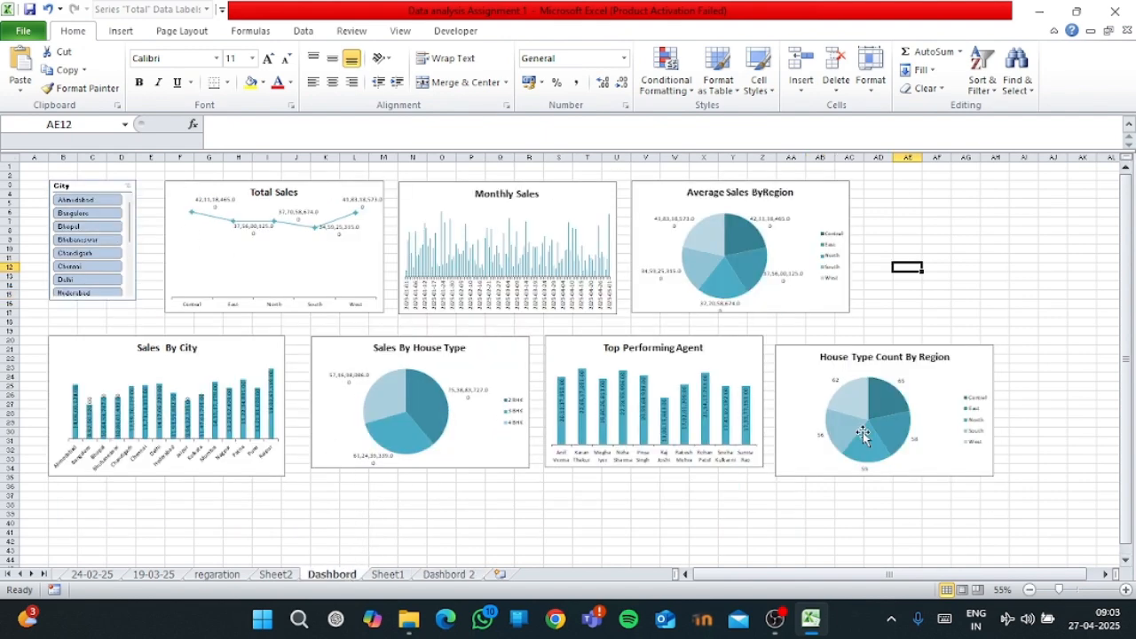
{"action": "left_click", "coordinate": [80, 227]}
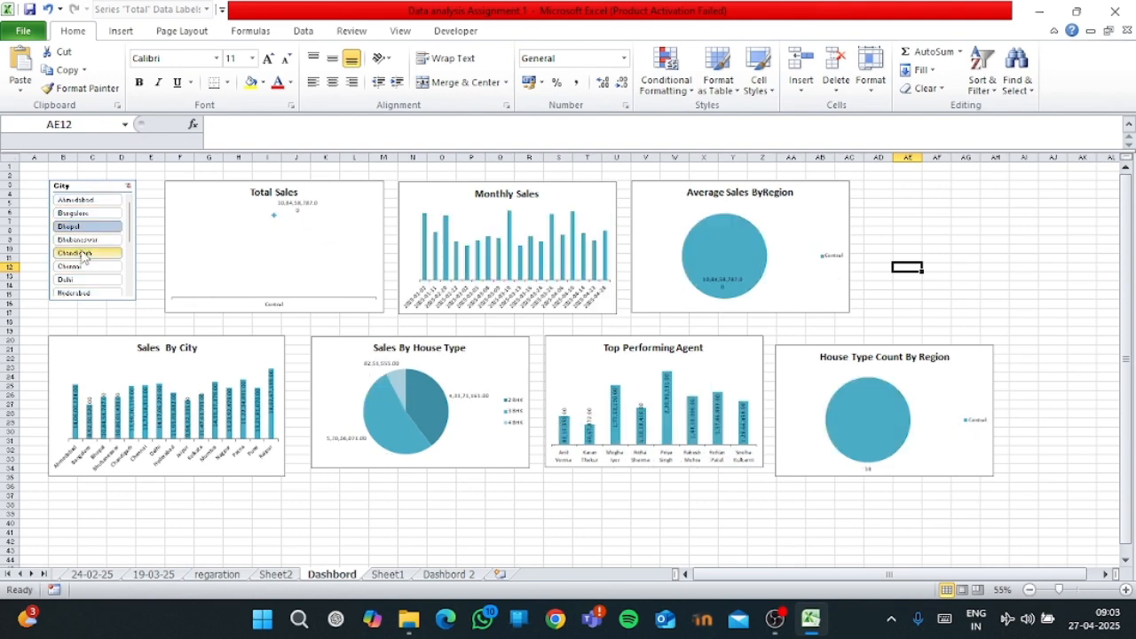
{"action": "left_click", "coordinate": [84, 254]}
{"action": "left_click", "coordinate": [84, 202]}
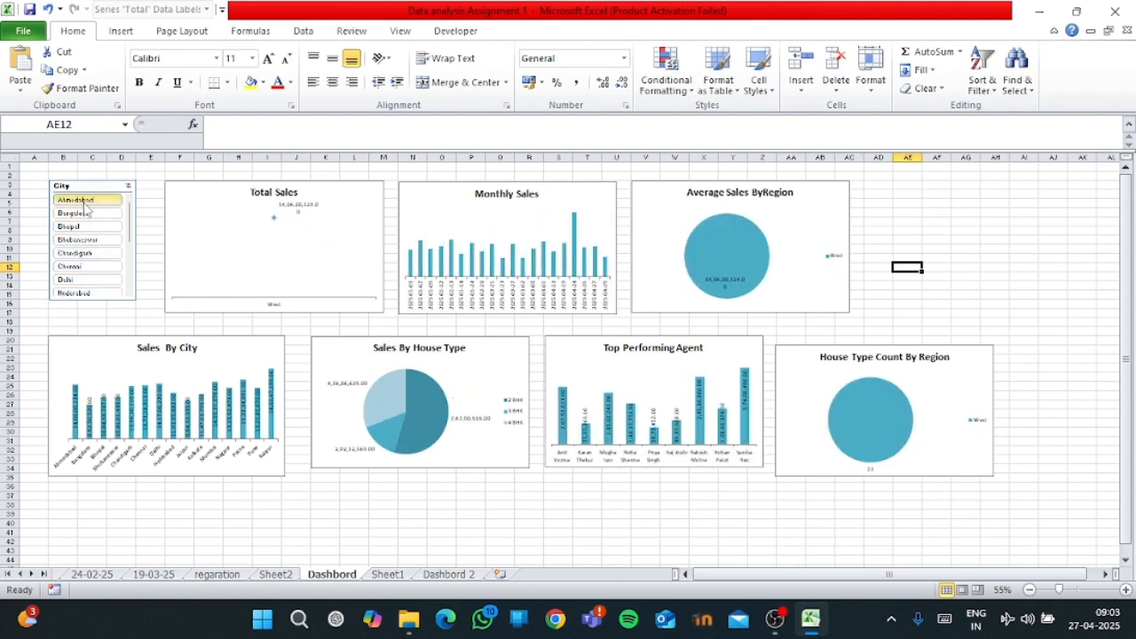
{"action": "left_click", "coordinate": [127, 186]}
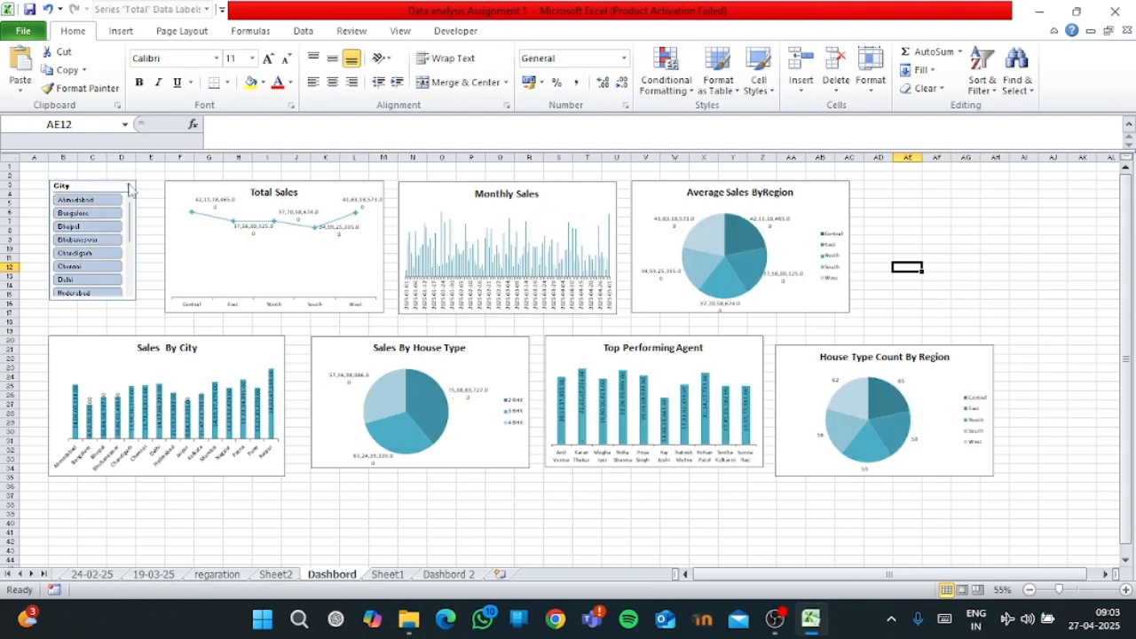